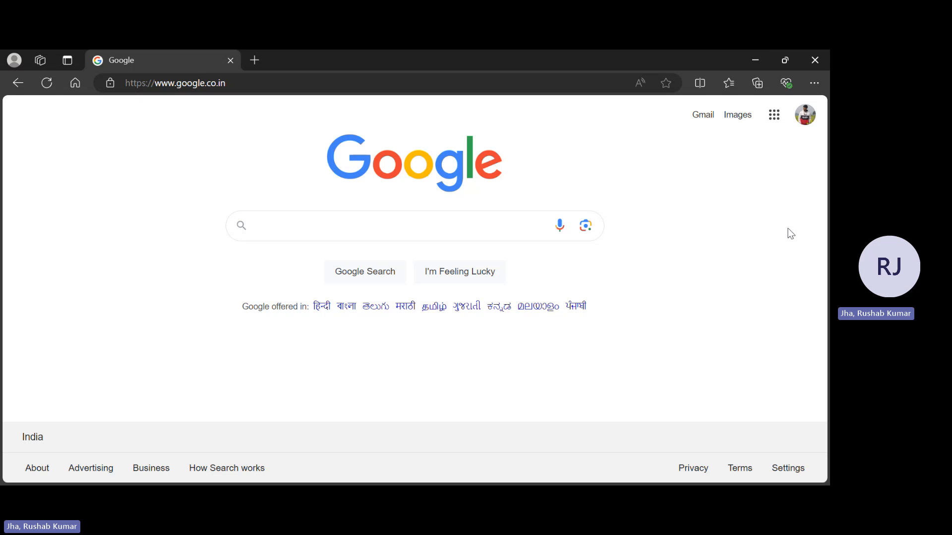
# Go to cloud.ibm.com and open the account's resource list.
pyautogui.click(466, 82)
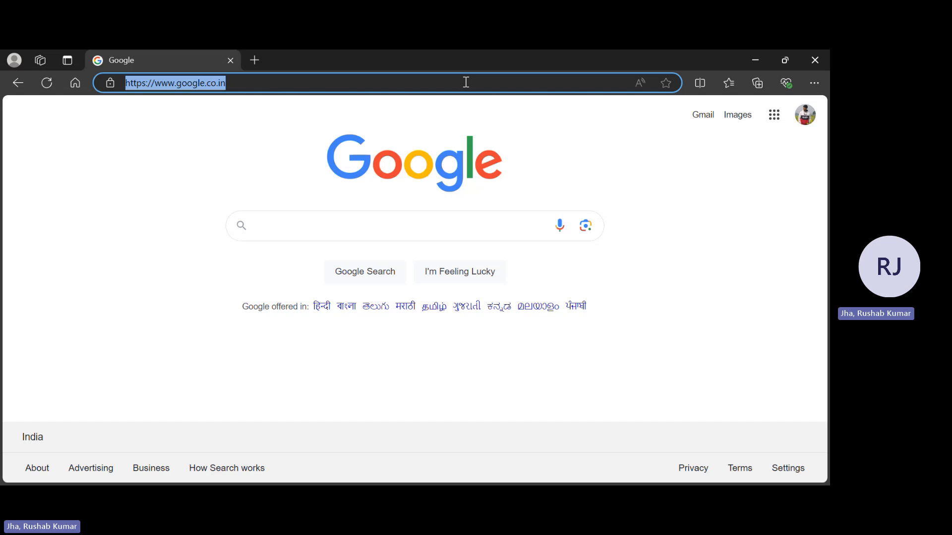
pyautogui.write('clo')
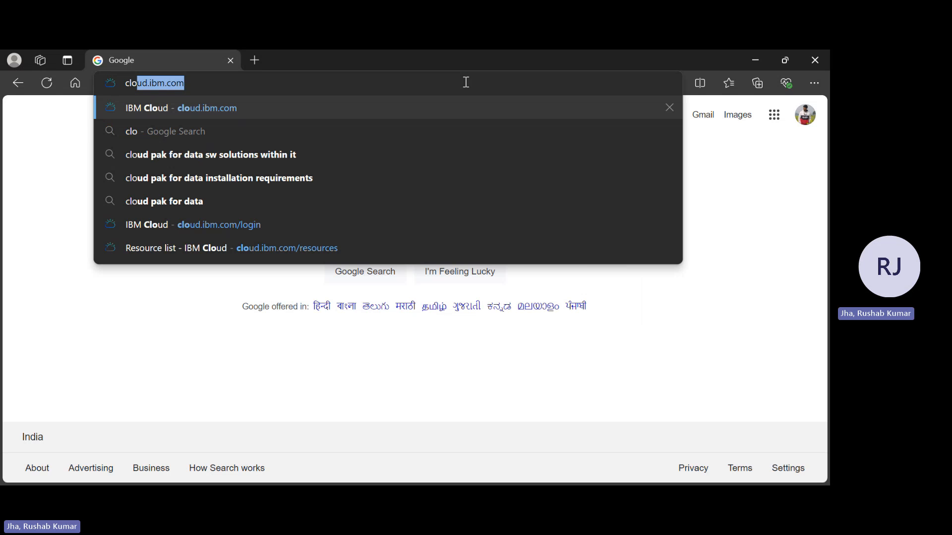
pyautogui.press('Return')
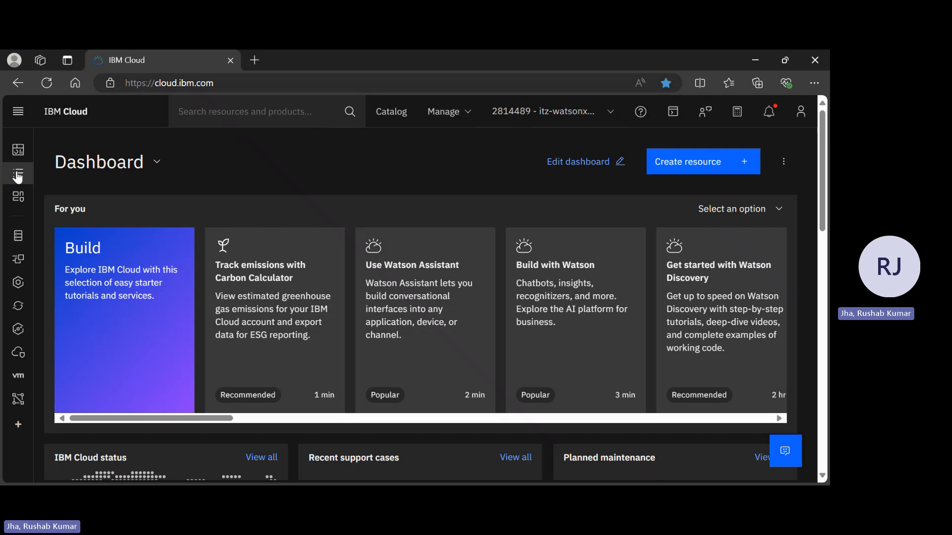
pyautogui.click(18, 176)
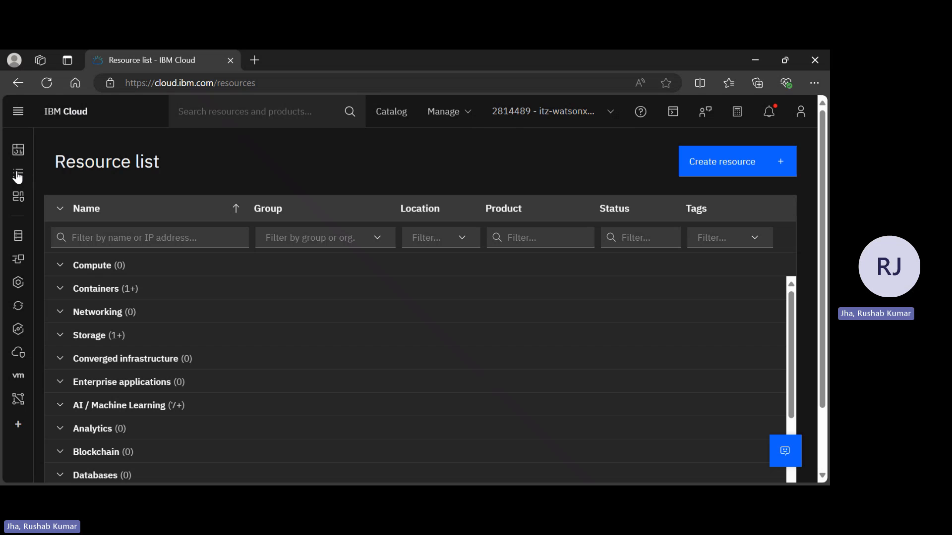
# Open the itz-watson-apps-2ls1c5u8-assistant resource under AI / Machine Learning and launch watsonx Assistant from it.
pyautogui.click(60, 405)
pyautogui.scroll(-5, 232, 373)
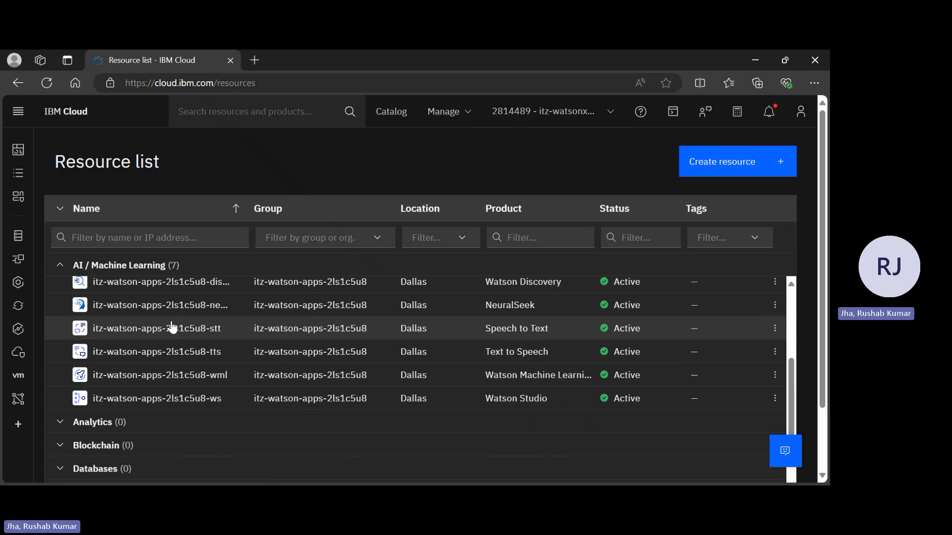
pyautogui.scroll(2, 171, 322)
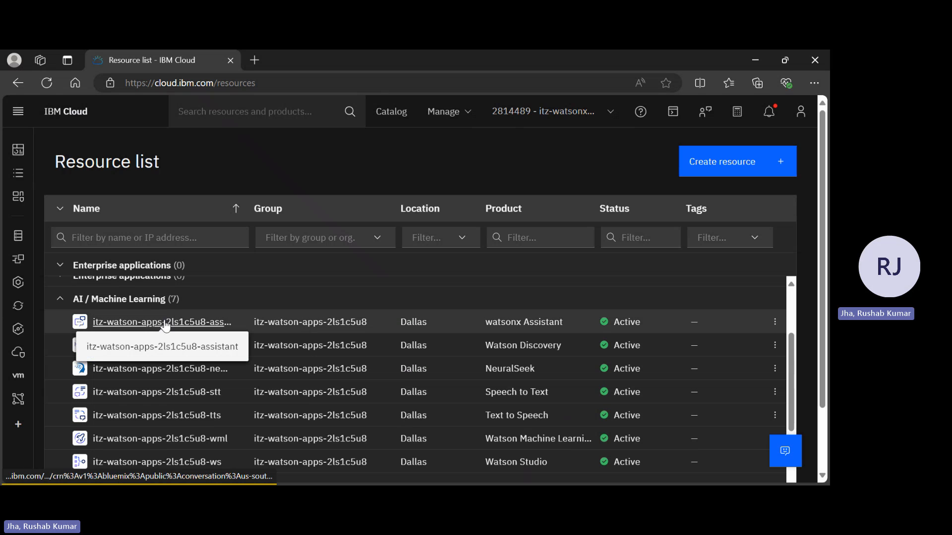
pyautogui.click(165, 323)
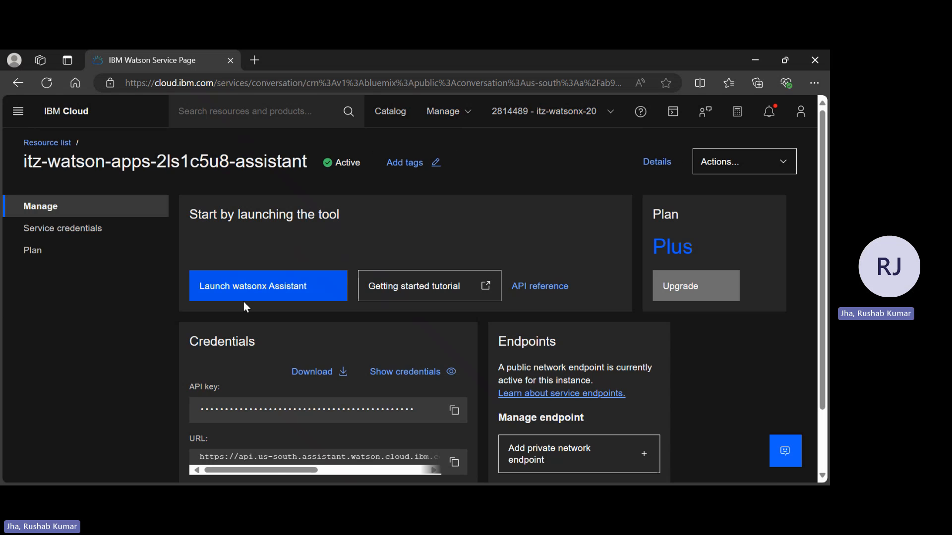
pyautogui.click(272, 296)
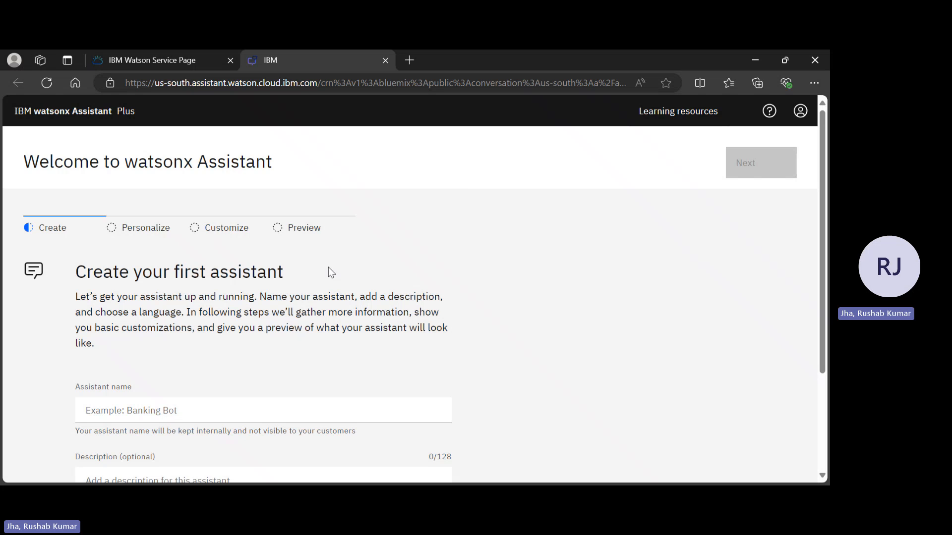
# Name the new assistant "Lendyr Assistant".
pyautogui.scroll(-2, 332, 272)
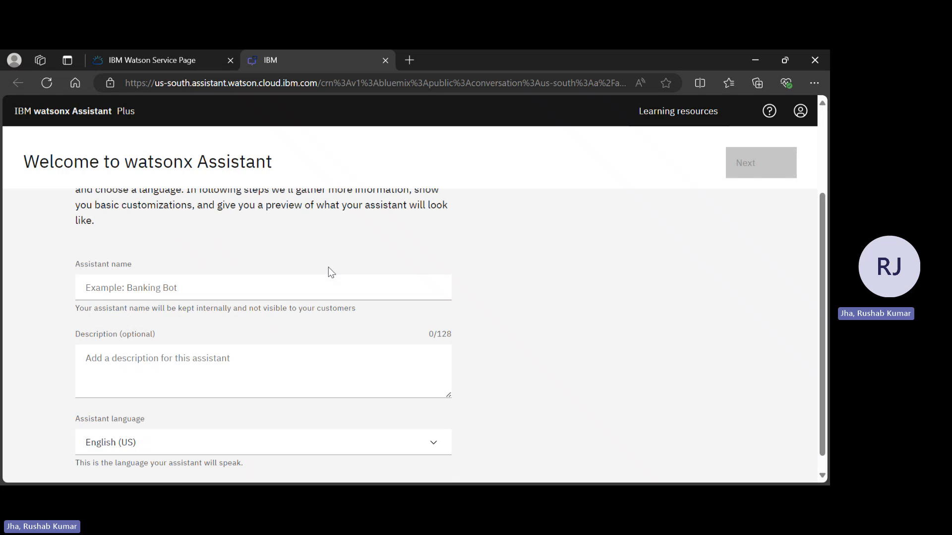
pyautogui.click(268, 290)
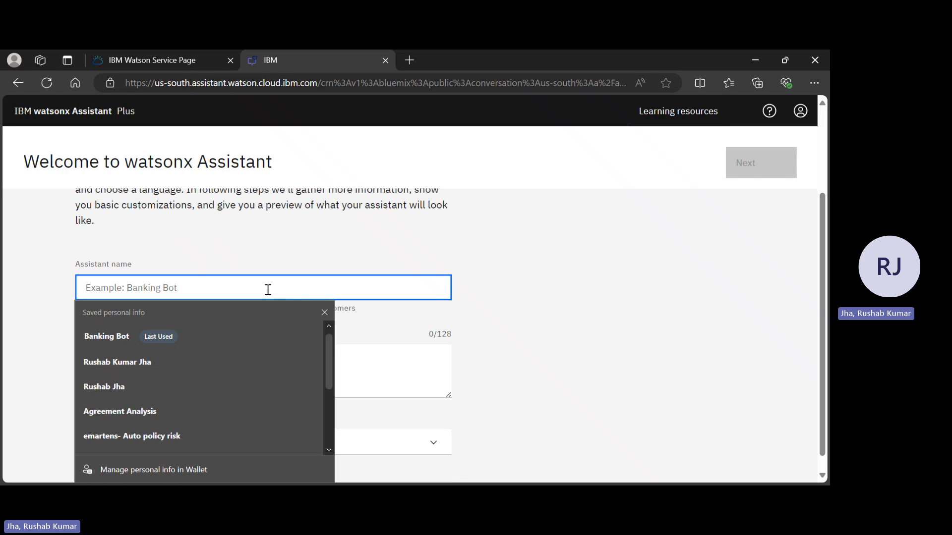
pyautogui.write('Lendyr')
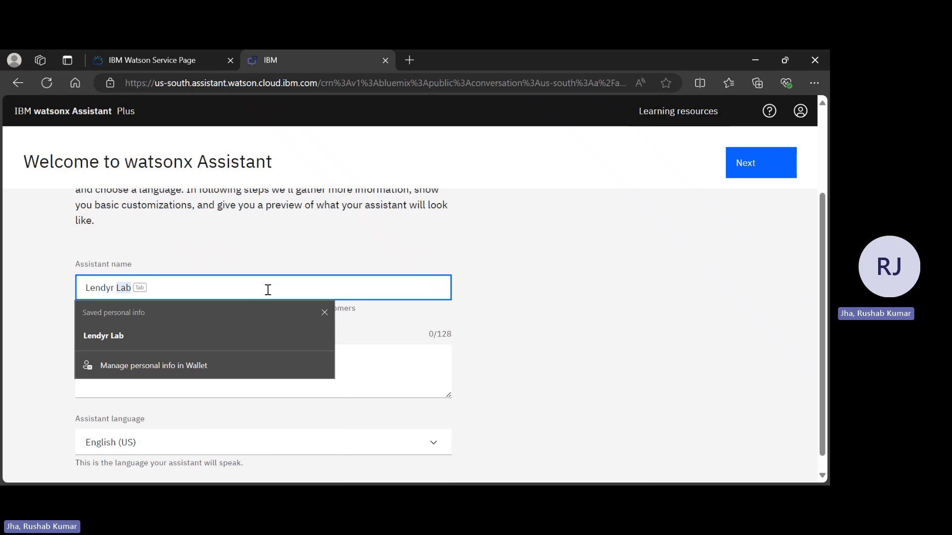
pyautogui.write(' Assistant')
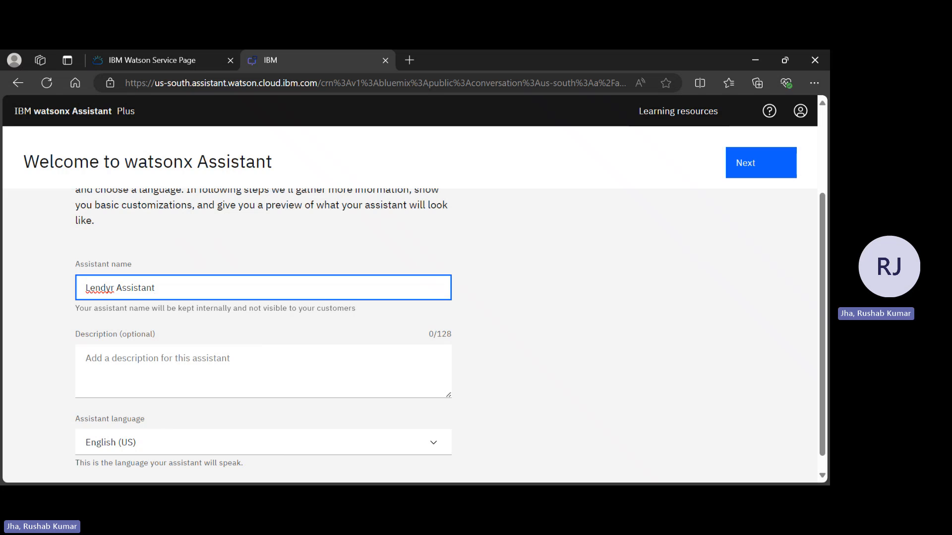
# Enter the description "Banking Assistant for customers." and continue to the Personalize stage.
pyautogui.click(260, 392)
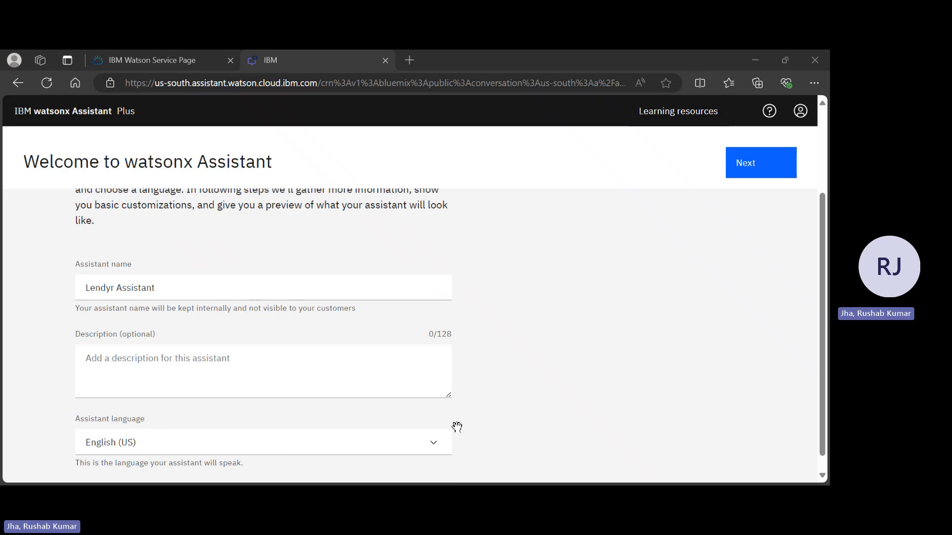
pyautogui.hotkey('alt', 'Tab')
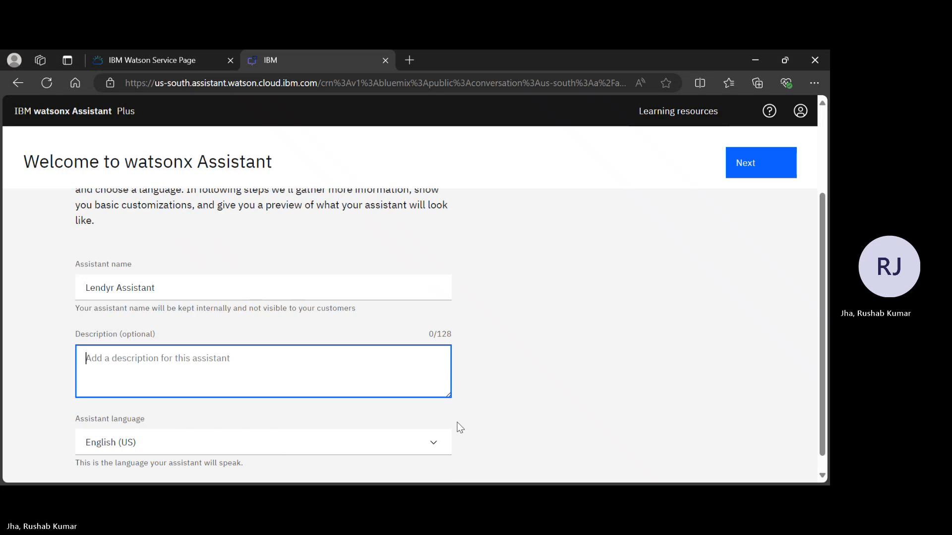
pyautogui.write('Banking Assi')
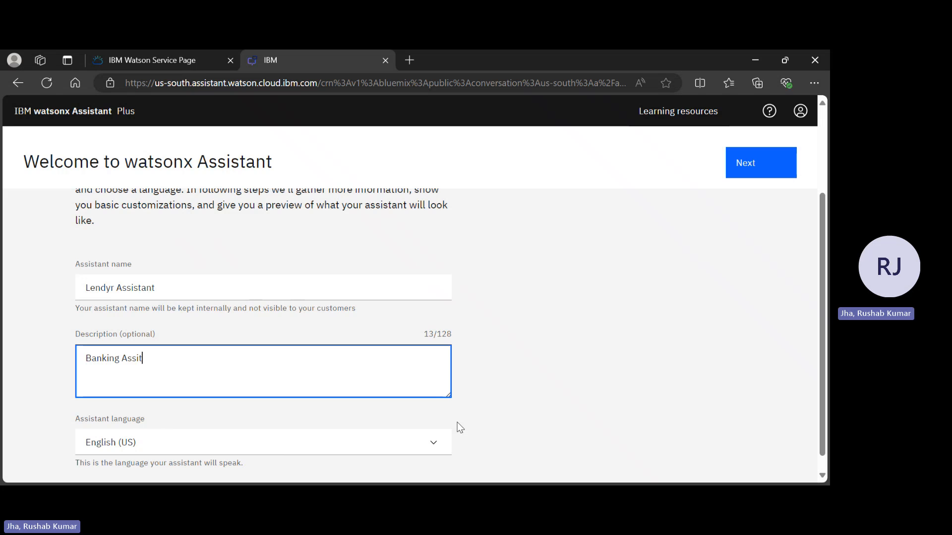
pyautogui.write('stant for ')
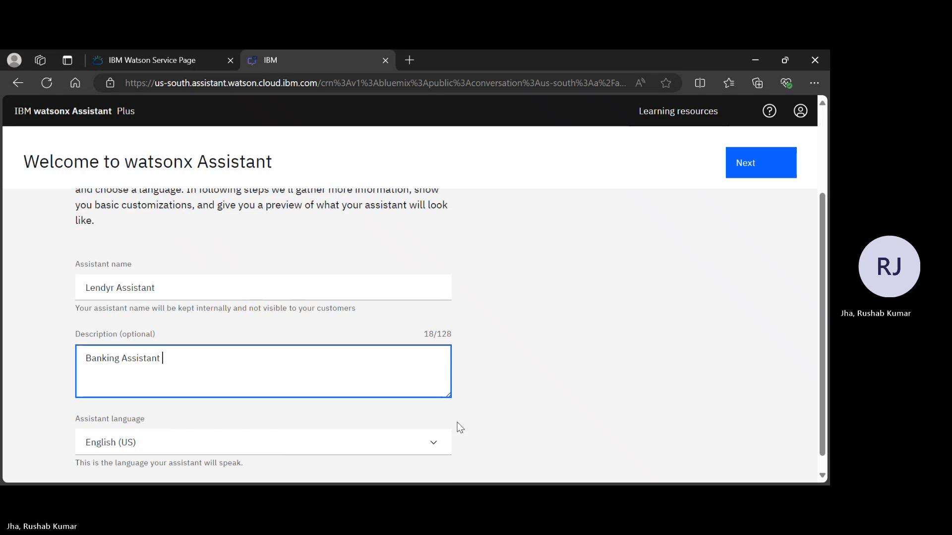
pyautogui.write('cus')
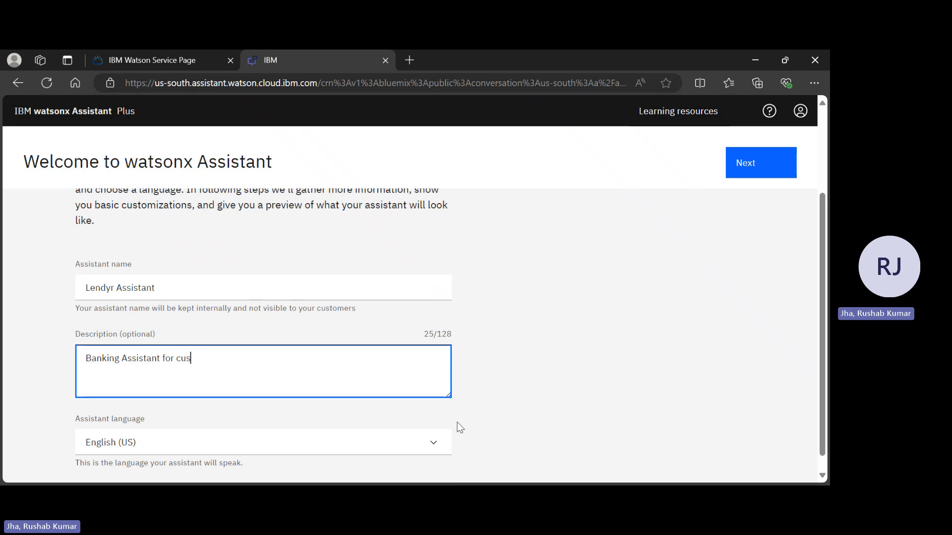
pyautogui.write('tomers.')
pyautogui.scroll(-1, 460, 427)
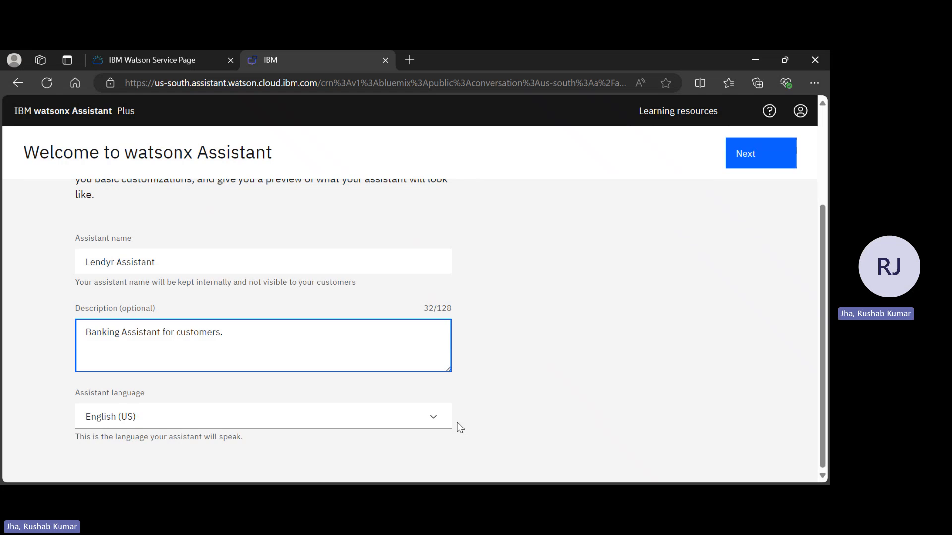
pyautogui.click(789, 171)
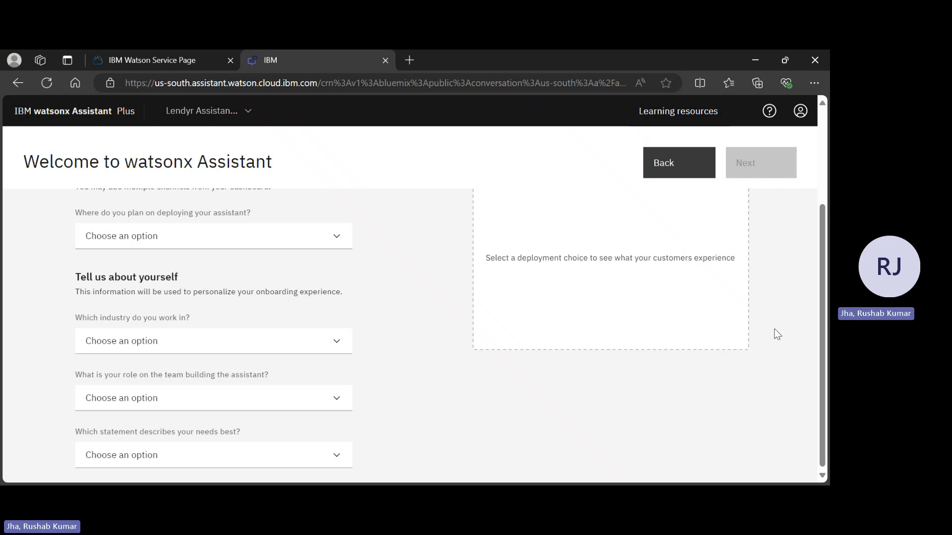
# Set the deployment location to Web and the industry to Banking and financial services.
pyautogui.click(287, 242)
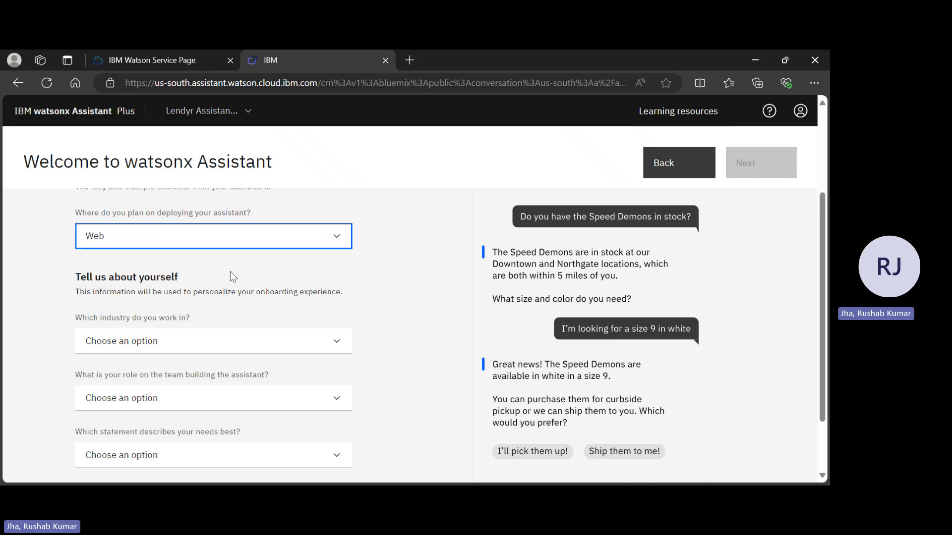
pyautogui.click(191, 351)
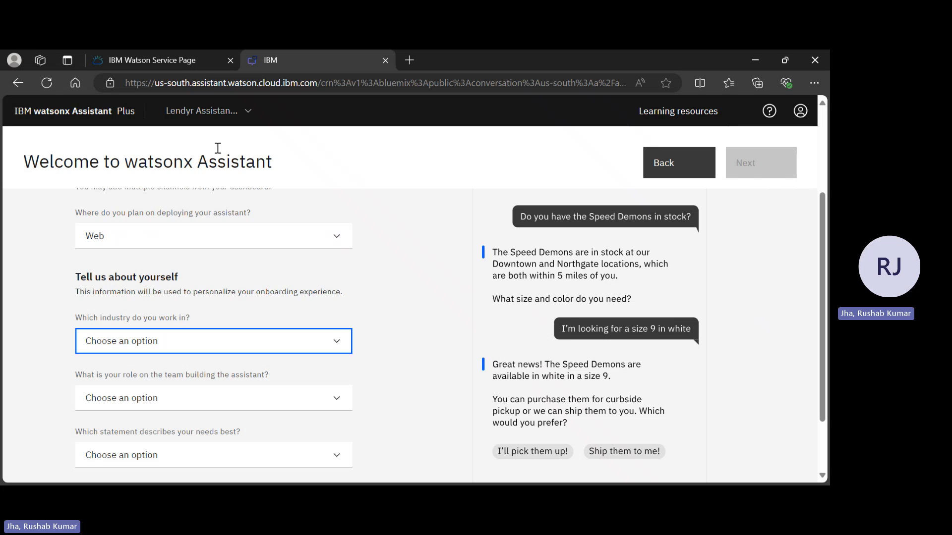
pyautogui.click(211, 188)
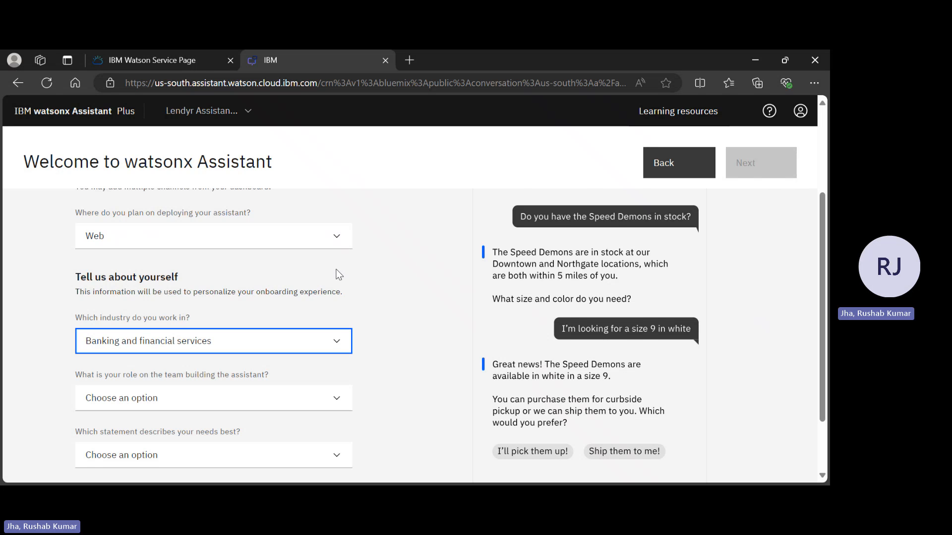
# Choose Developer as the team role and "I want to provide confident answers to common questions" as the need, and continue to Customize.
pyautogui.scroll(-2, 336, 271)
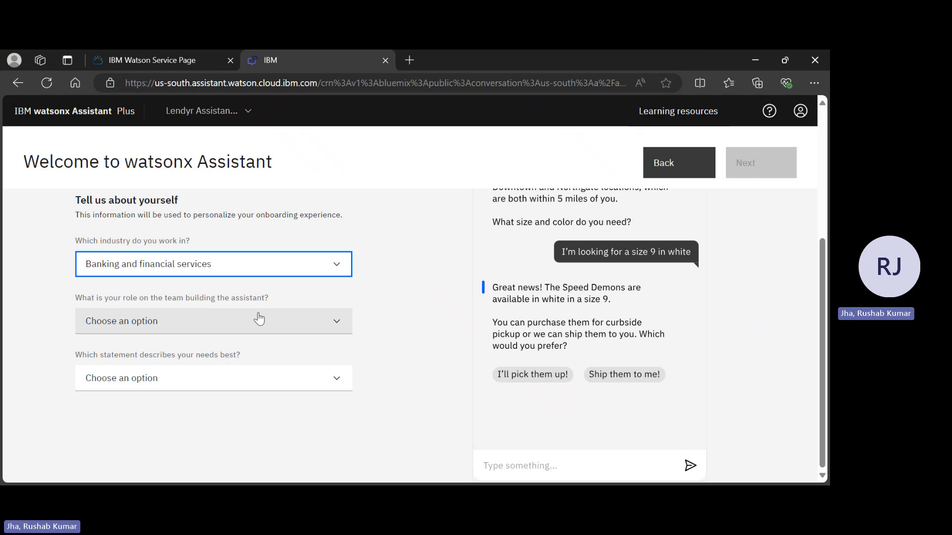
pyautogui.press('Tab')
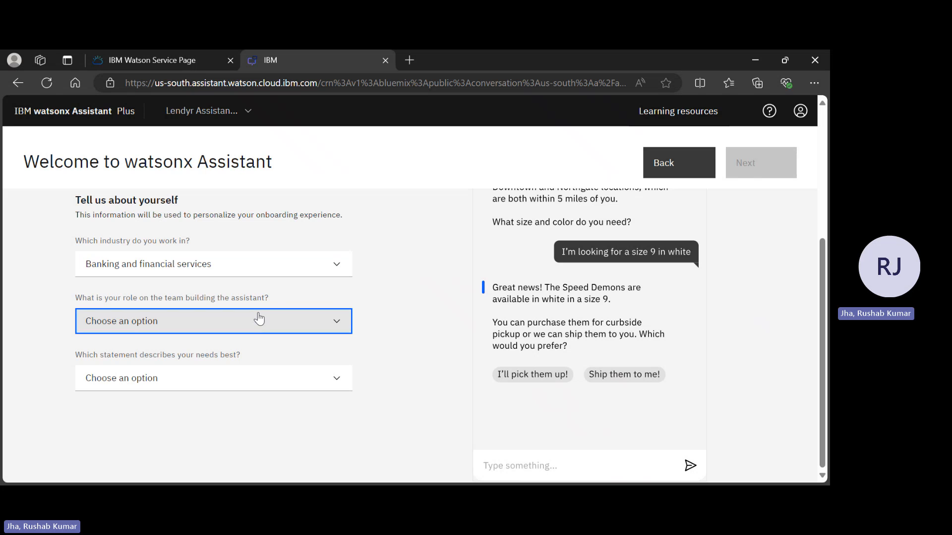
pyautogui.click(189, 392)
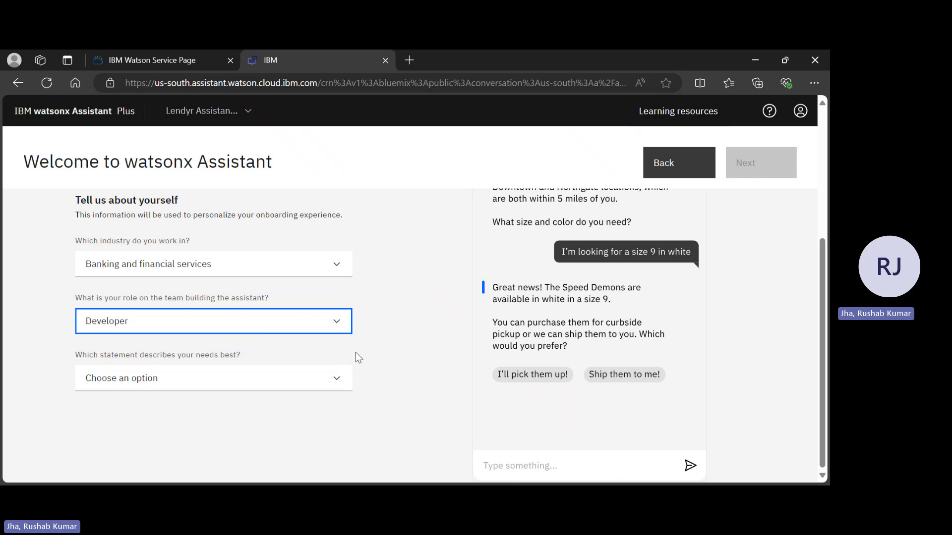
pyautogui.click(254, 372)
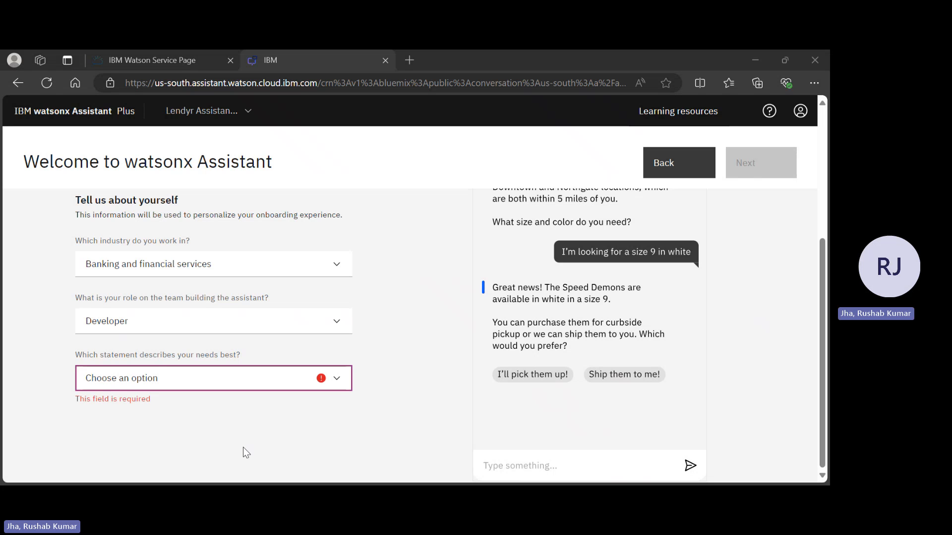
pyautogui.click(243, 411)
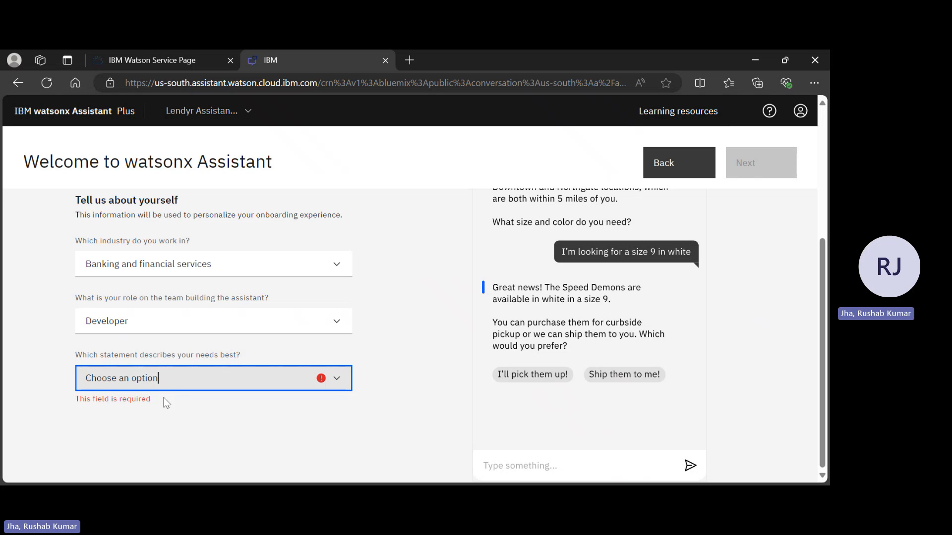
pyautogui.click(209, 412)
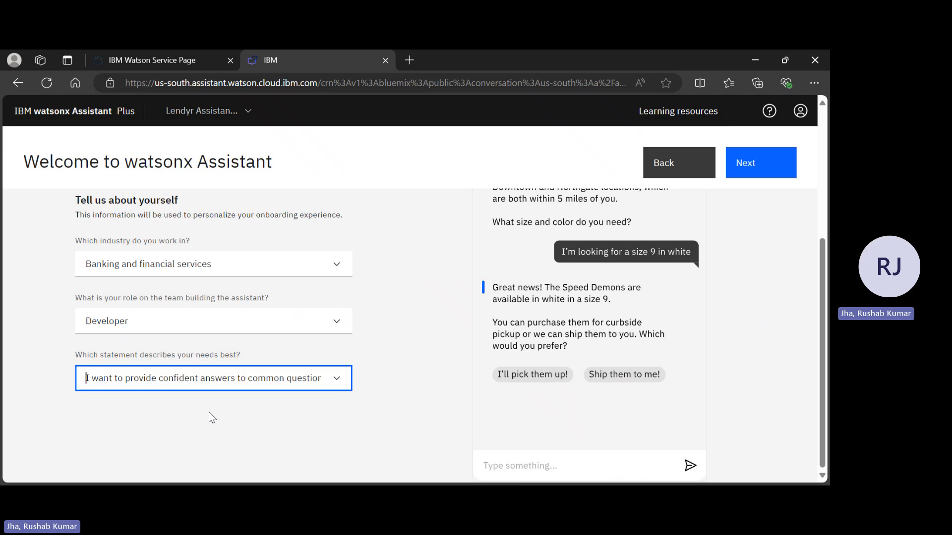
pyautogui.scroll(-1, 320, 411)
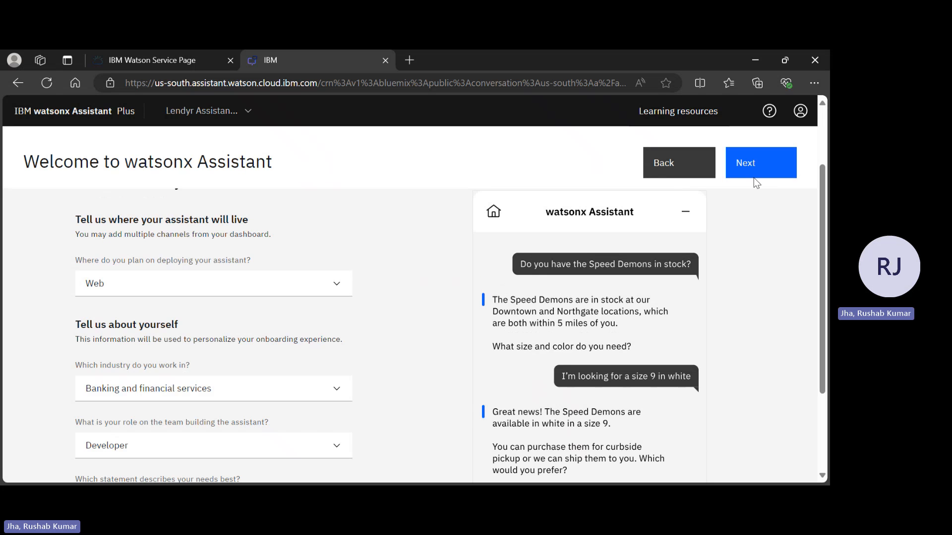
pyautogui.click(748, 167)
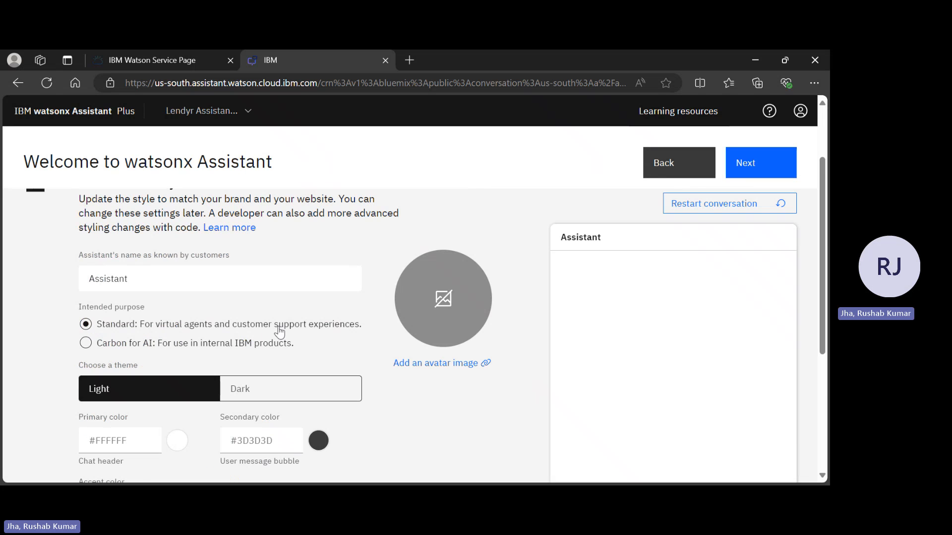
# Switch the assistant's chat UI to the Dark theme.
pyautogui.scroll(-3, 283, 322)
pyautogui.scroll(1, 284, 294)
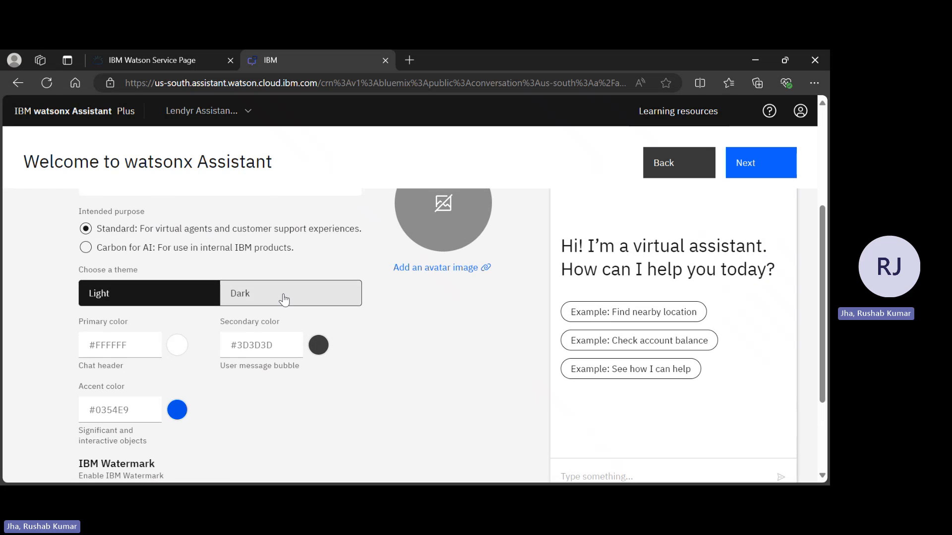
pyautogui.click(284, 298)
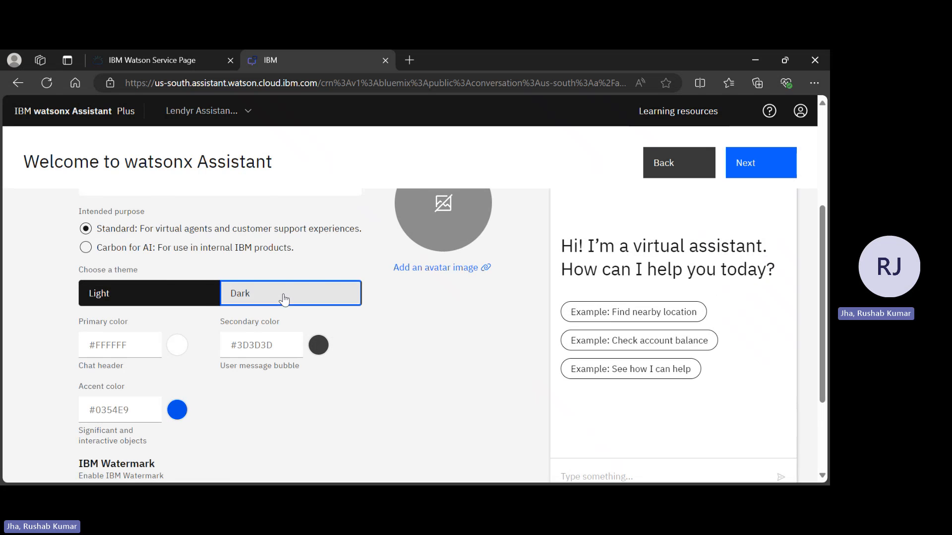
pyautogui.scroll(3, 644, 337)
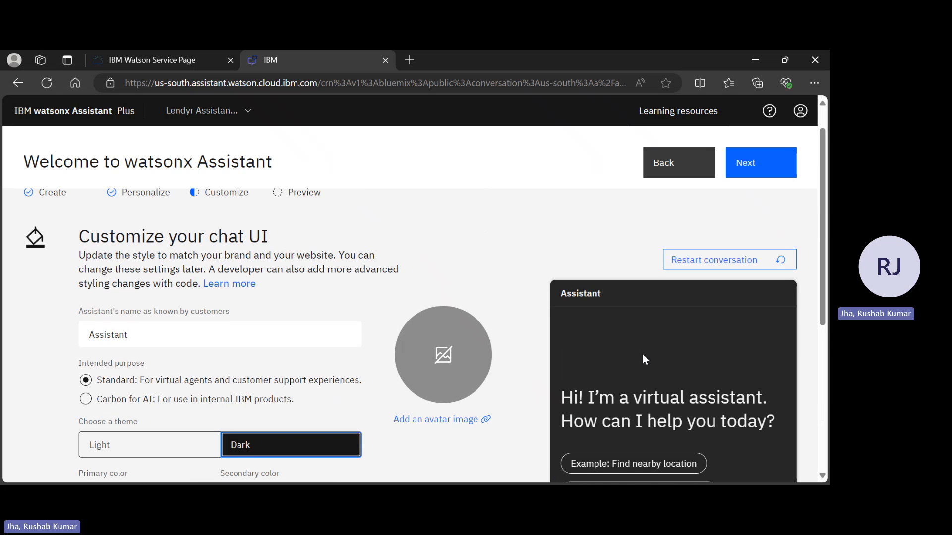
pyautogui.scroll(-3, 644, 359)
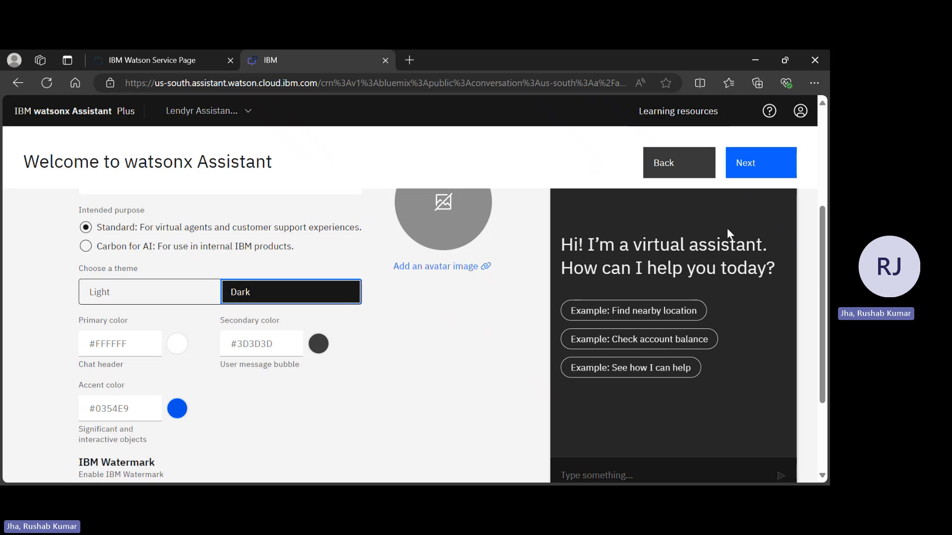
# Set the chat UI's primary color to red #b04242 and its secondary color to blue #2d60b2.
pyautogui.click(178, 350)
pyautogui.click(248, 398)
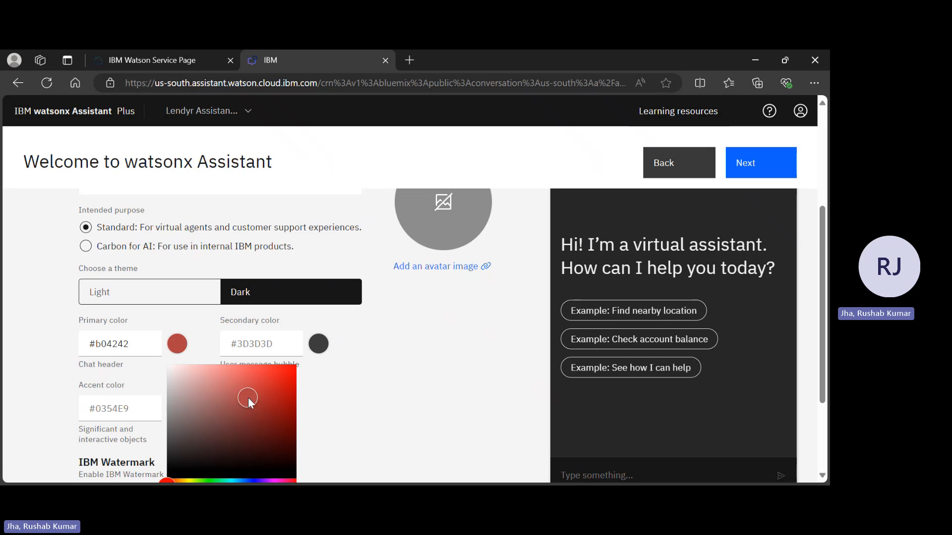
pyautogui.scroll(-2, 247, 361)
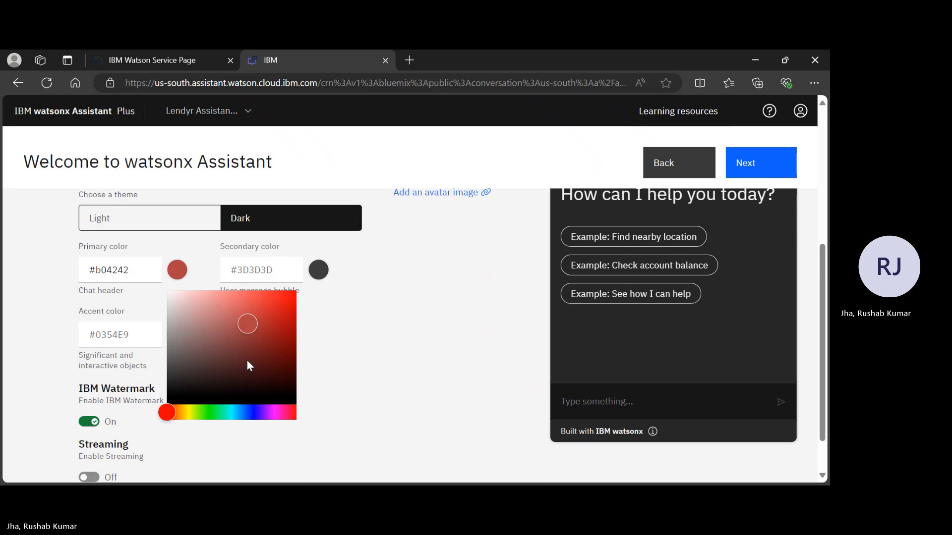
pyautogui.click(319, 272)
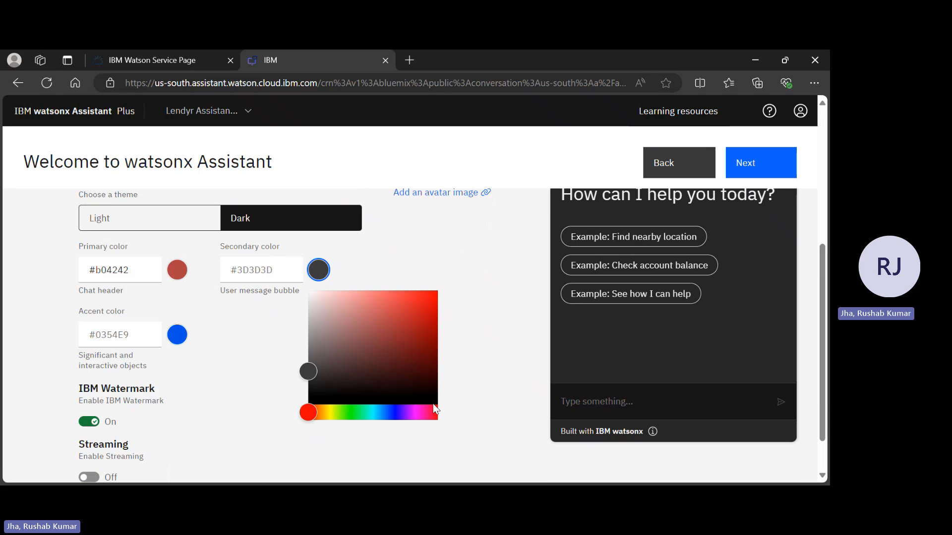
pyautogui.click(388, 417)
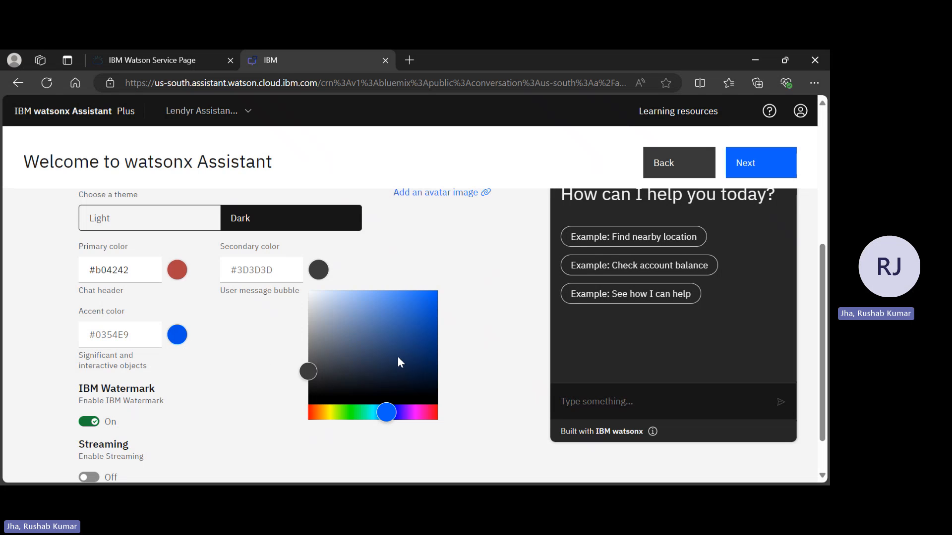
pyautogui.click(406, 323)
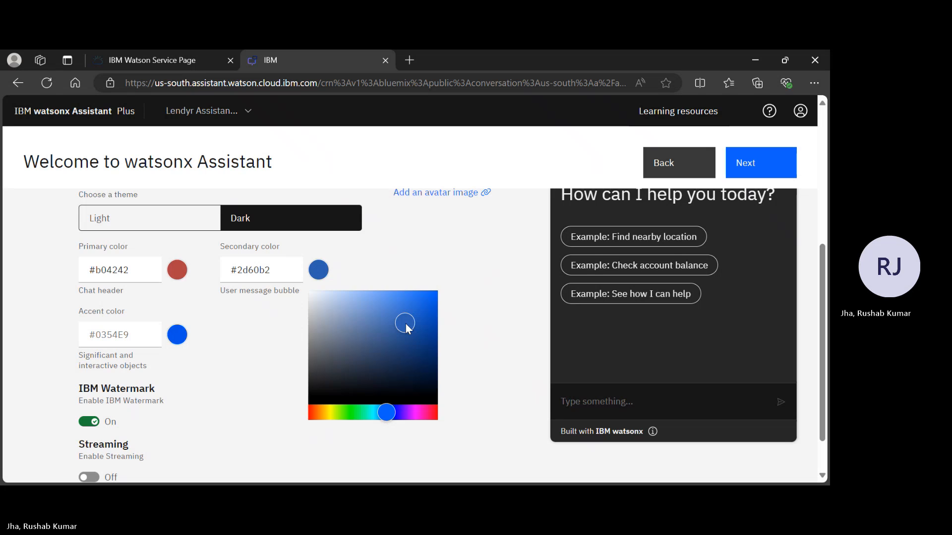
pyautogui.click(516, 345)
# Enter the sample text "hadhdhhdhhd" in the preview chat's message field and inspect the chat header's color.
pyautogui.click(615, 409)
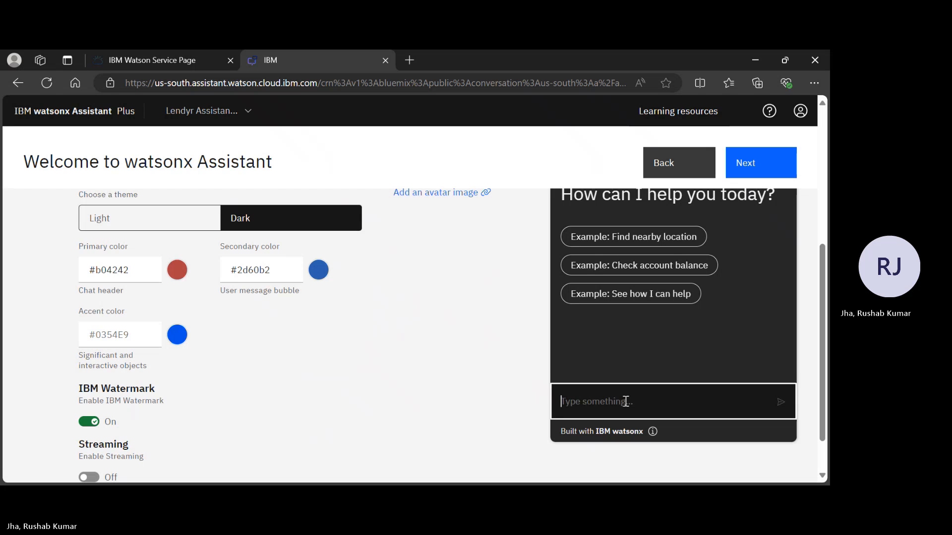
pyautogui.write('hadhdhhdhhd')
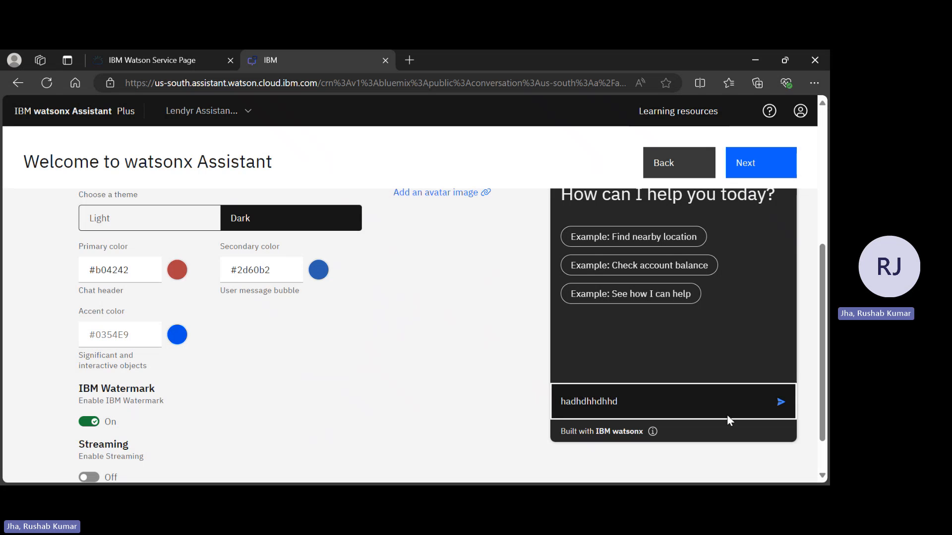
pyautogui.scroll(2, 761, 353)
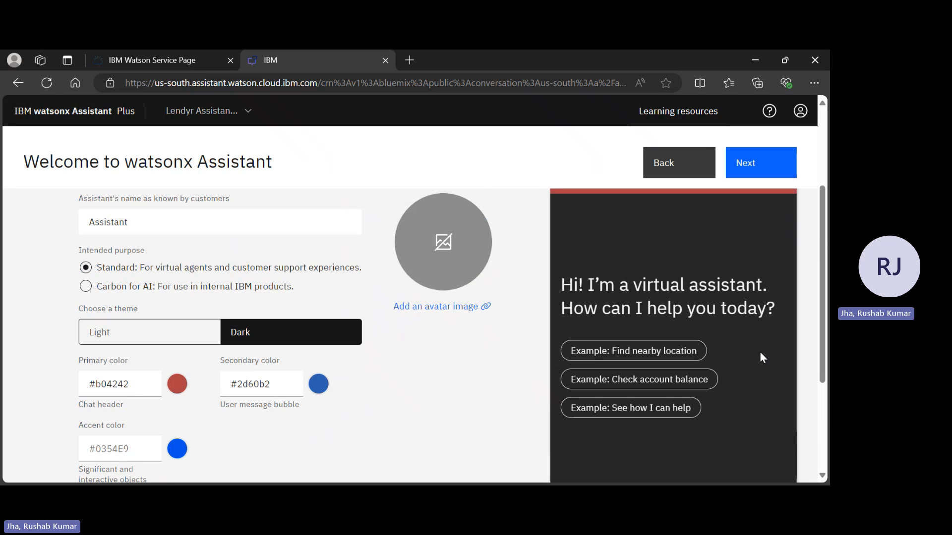
pyautogui.scroll(1, 760, 355)
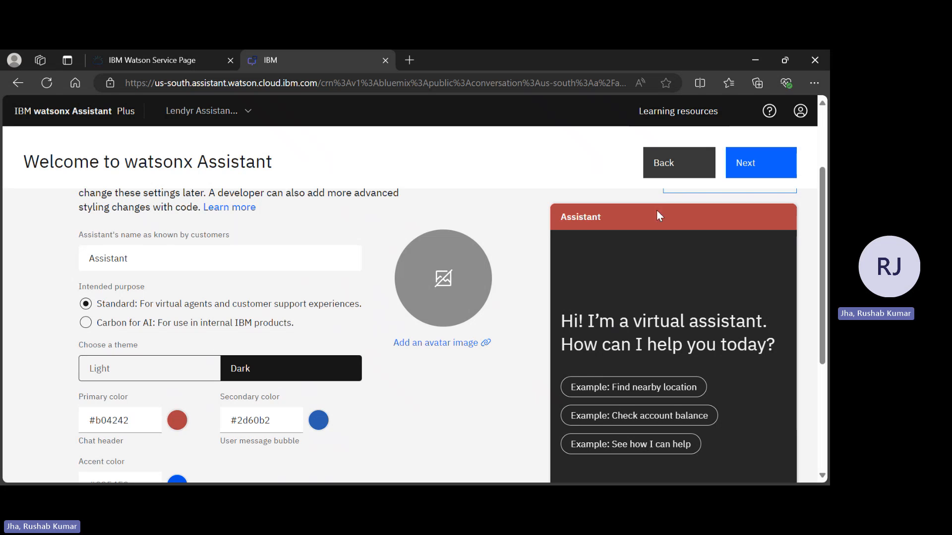
# Change the assistant's name as known by customers to "Lendyr Assistant".
pyautogui.scroll(-1, 308, 341)
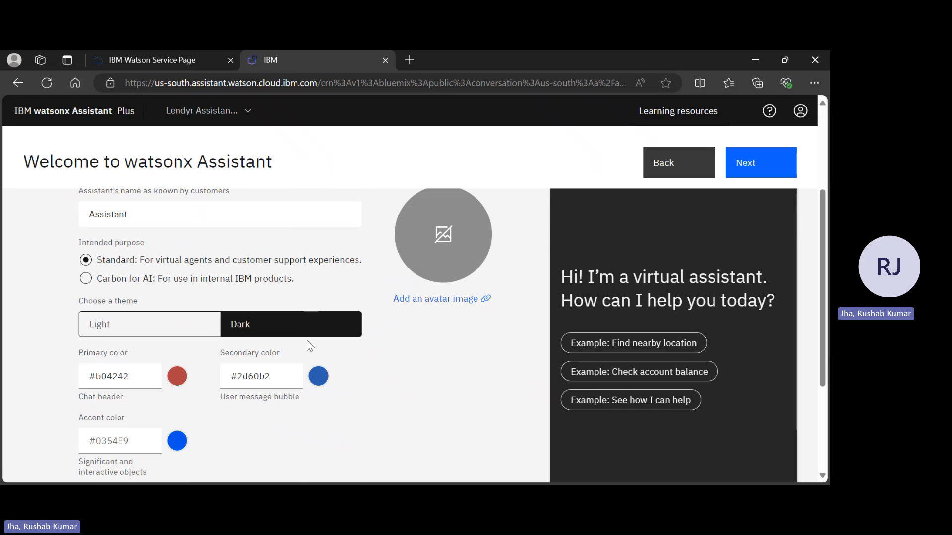
pyautogui.scroll(2, 307, 341)
pyautogui.click(90, 301)
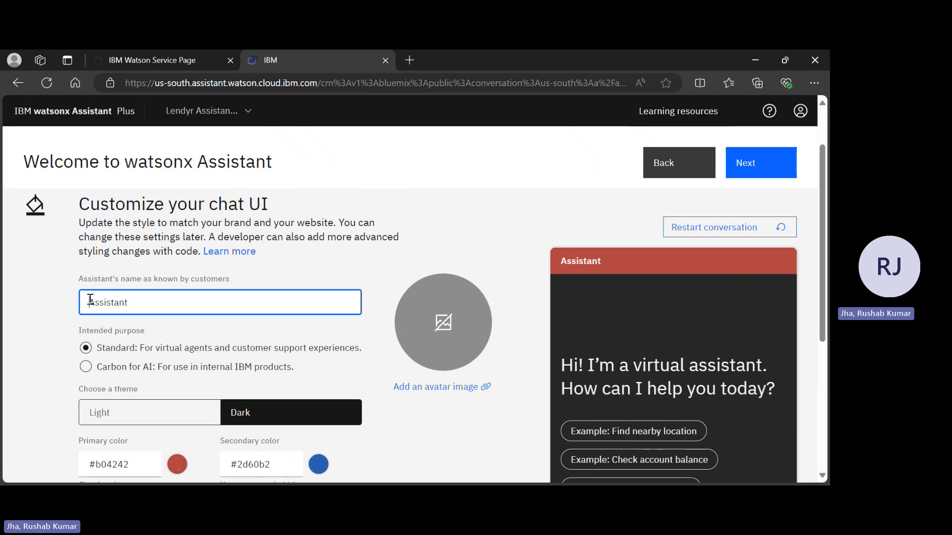
pyautogui.write('Lendyr')
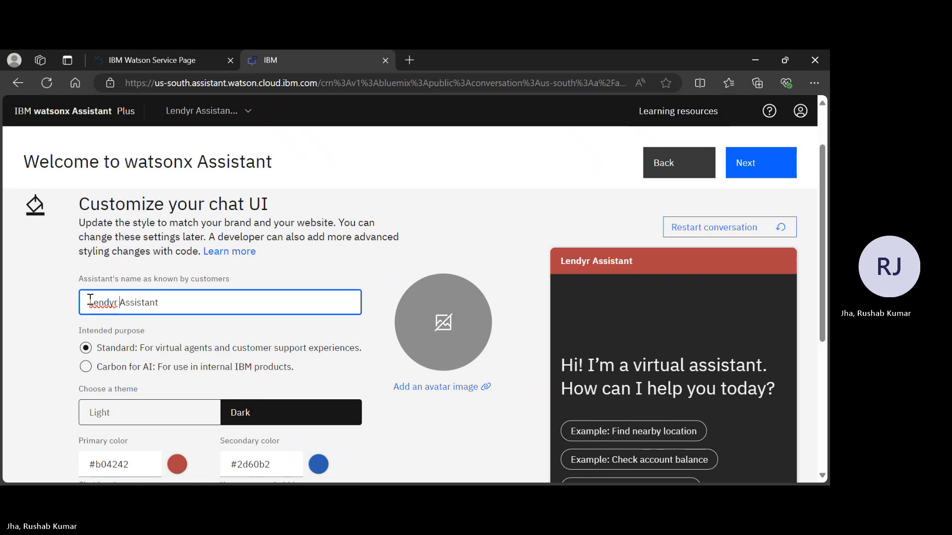
# Change the chat header's primary color to green #56b042.
pyautogui.scroll(-5, 272, 349)
pyautogui.scroll(2, 272, 346)
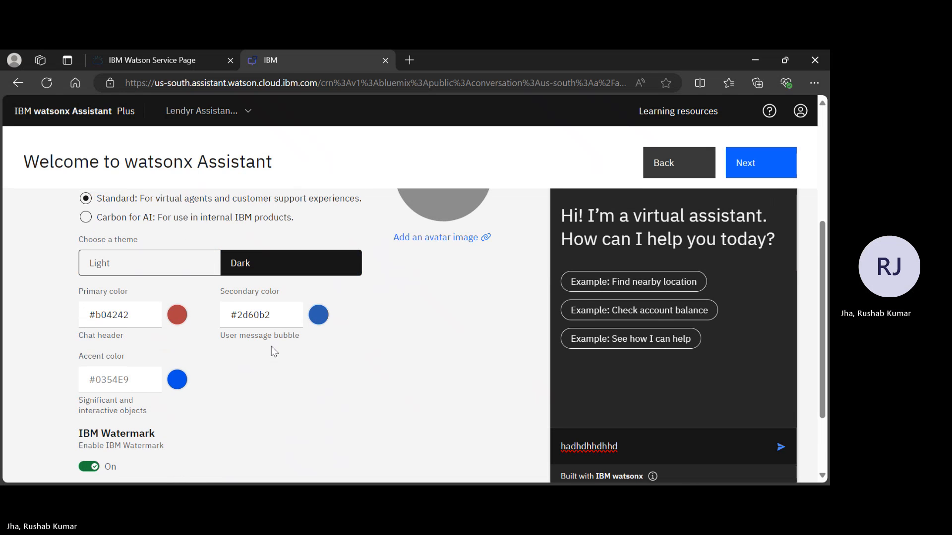
pyautogui.click(174, 316)
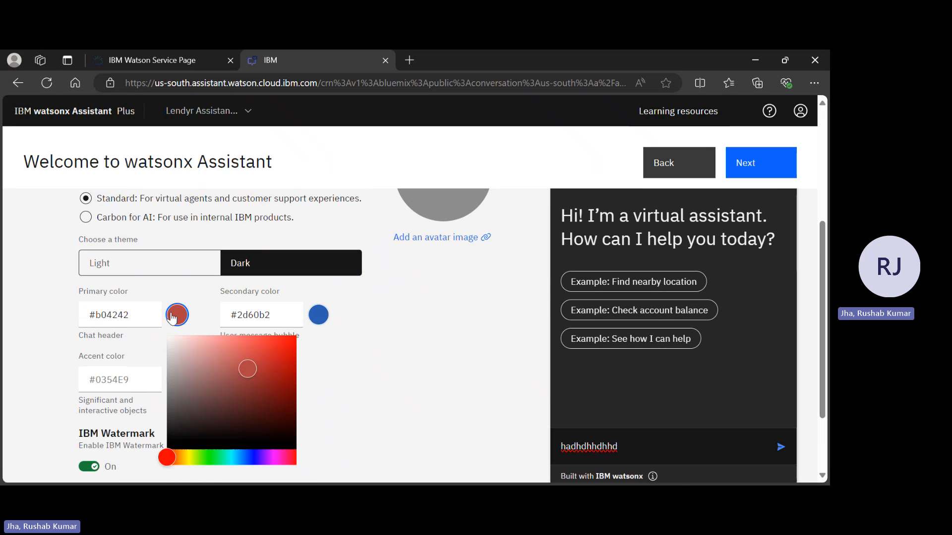
pyautogui.click(206, 459)
pyautogui.scroll(2, 416, 352)
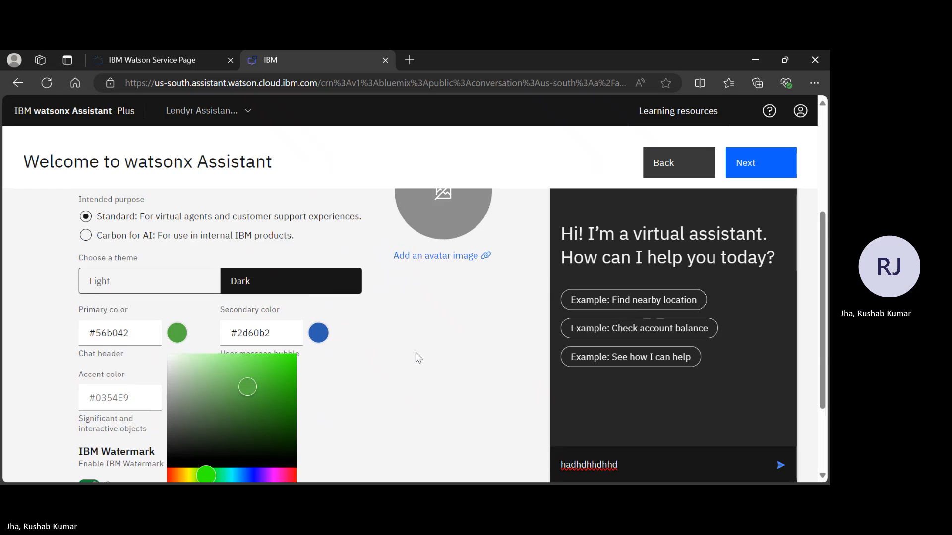
pyautogui.scroll(-1, 416, 352)
pyautogui.scroll(1, 416, 355)
pyautogui.scroll(-2, 416, 355)
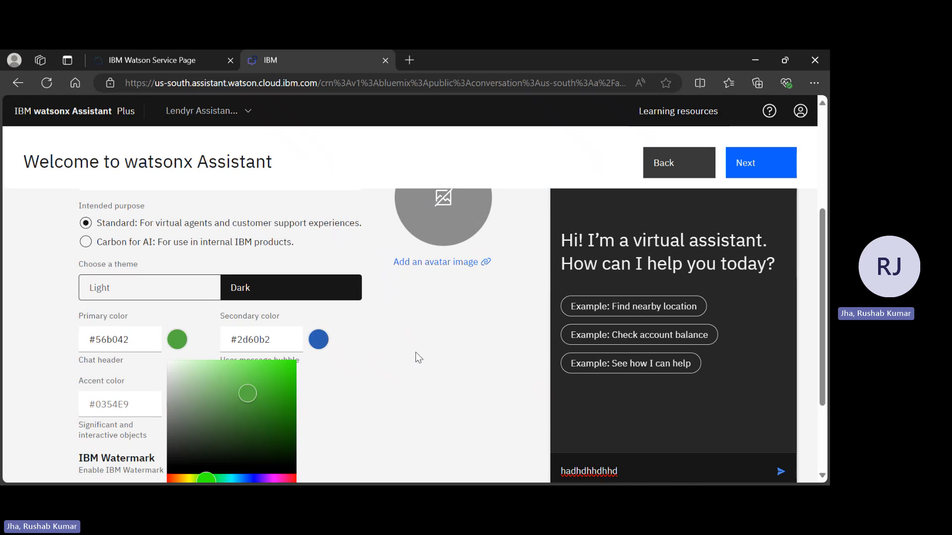
pyautogui.click(307, 343)
pyautogui.click(307, 343)
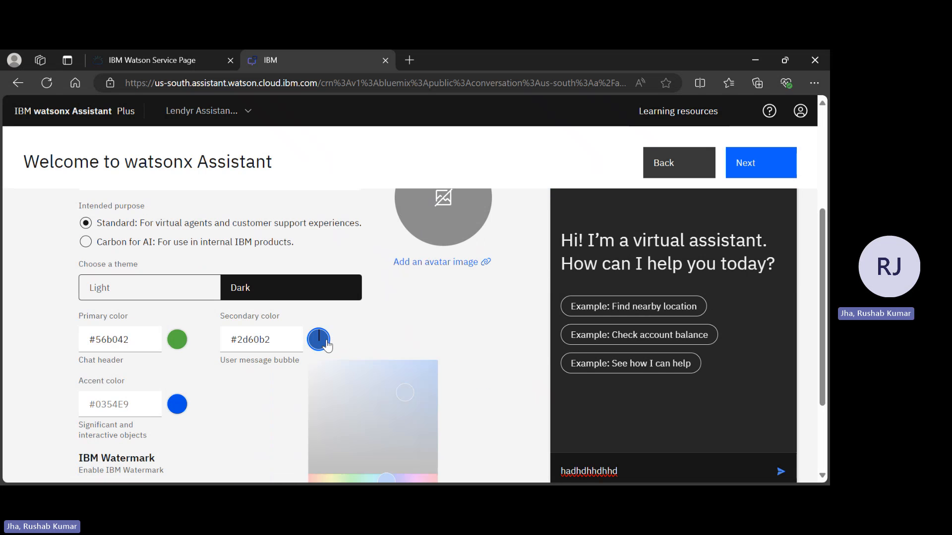
pyautogui.scroll(-2, 389, 437)
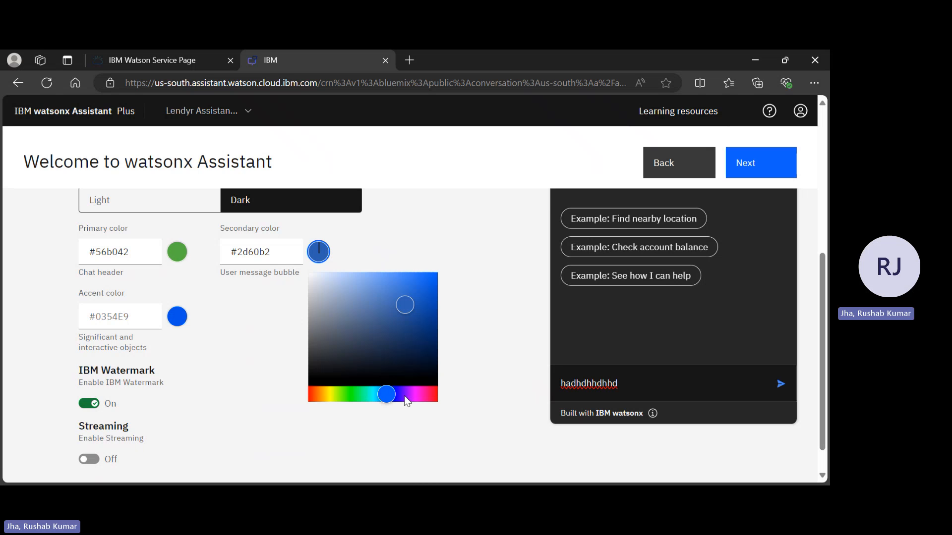
pyautogui.click(189, 328)
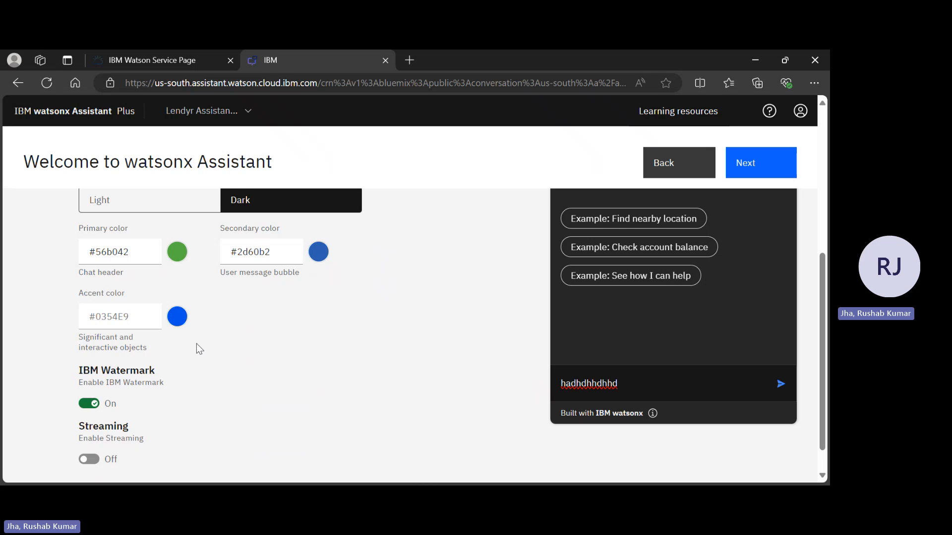
# Review the customized chat UI settings and continue to the Preview stage.
pyautogui.scroll(3, 154, 376)
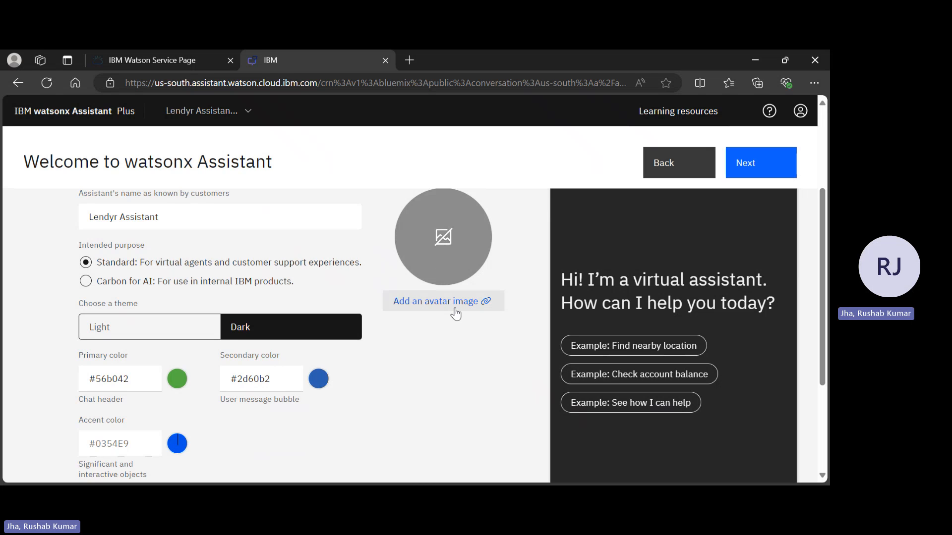
pyautogui.scroll(-5, 454, 310)
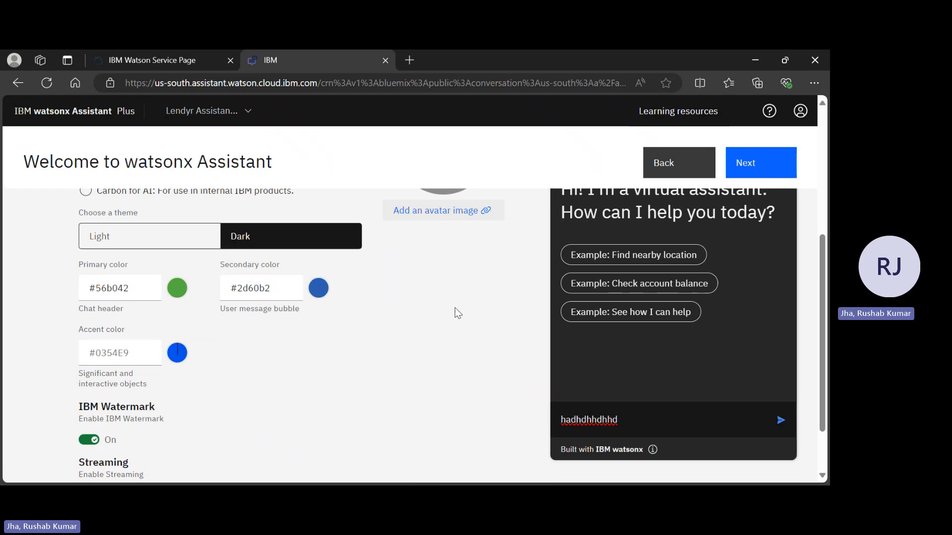
pyautogui.scroll(7, 454, 310)
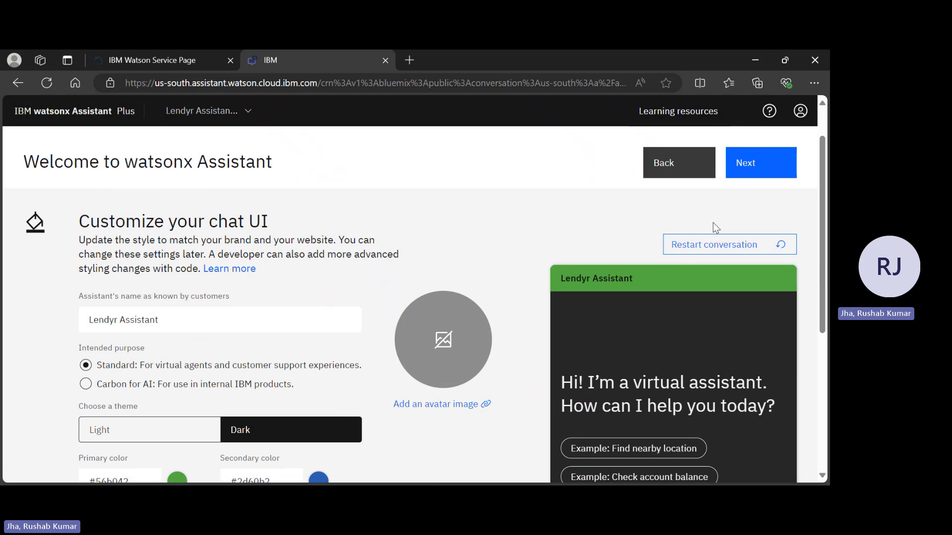
pyautogui.click(740, 168)
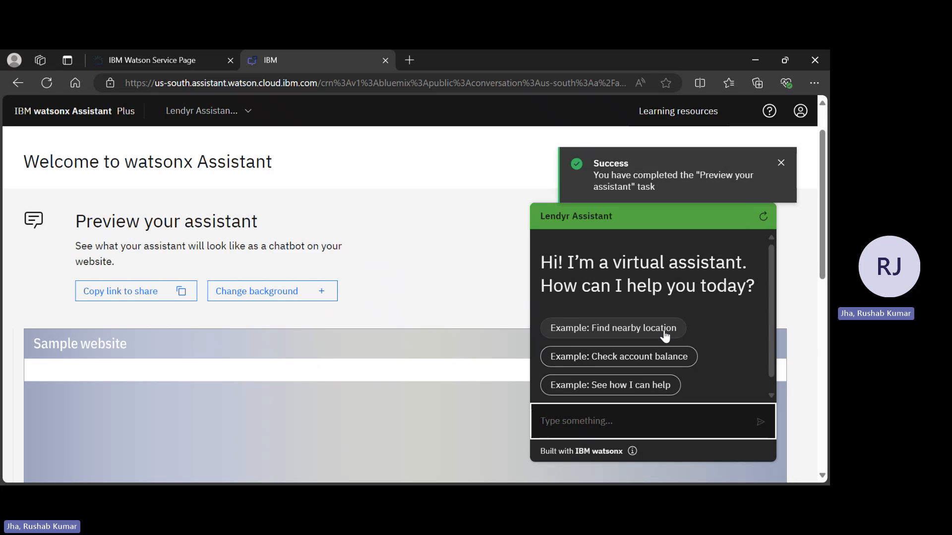
# Create the assistant after checking its sample website preview, and dismiss the congratulations message.
pyautogui.scroll(-1, 664, 333)
pyautogui.scroll(-3, 406, 320)
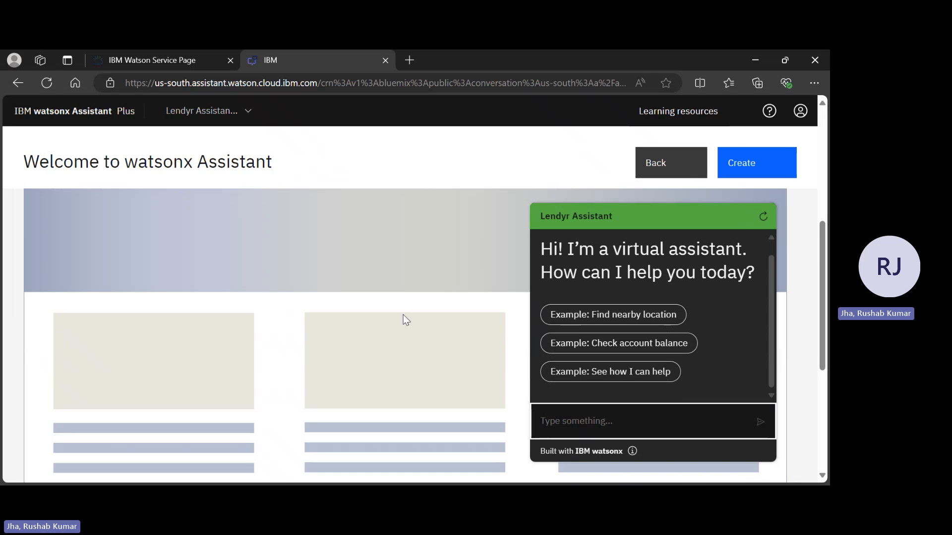
pyautogui.scroll(5, 405, 319)
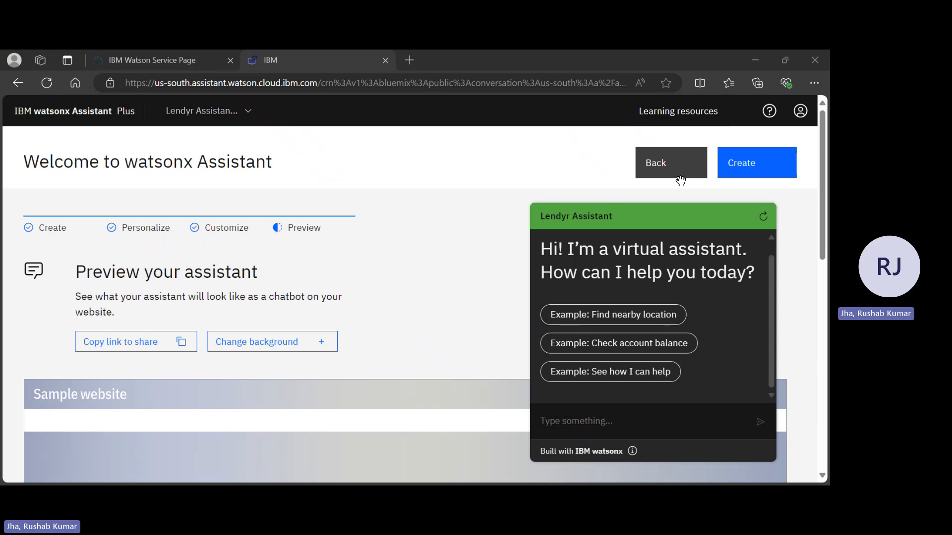
pyautogui.click(774, 169)
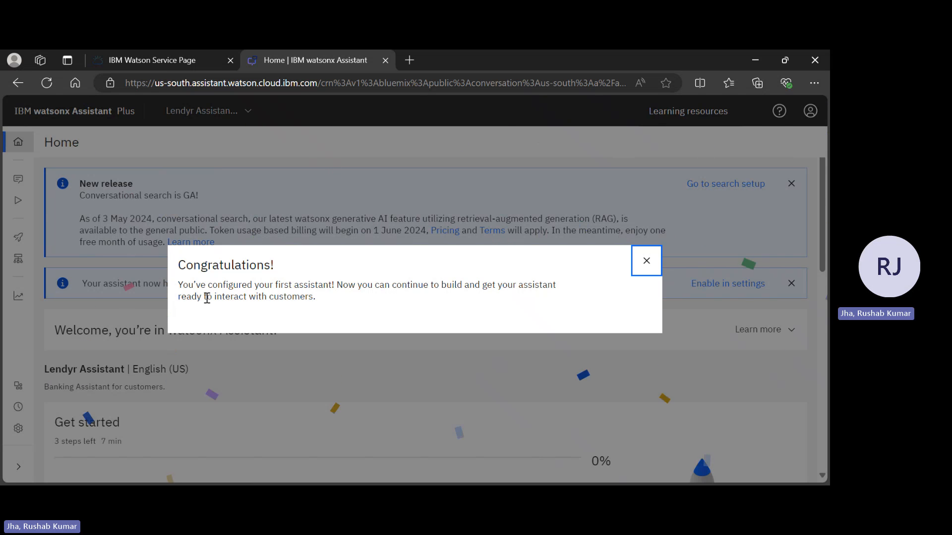
pyautogui.click(560, 170)
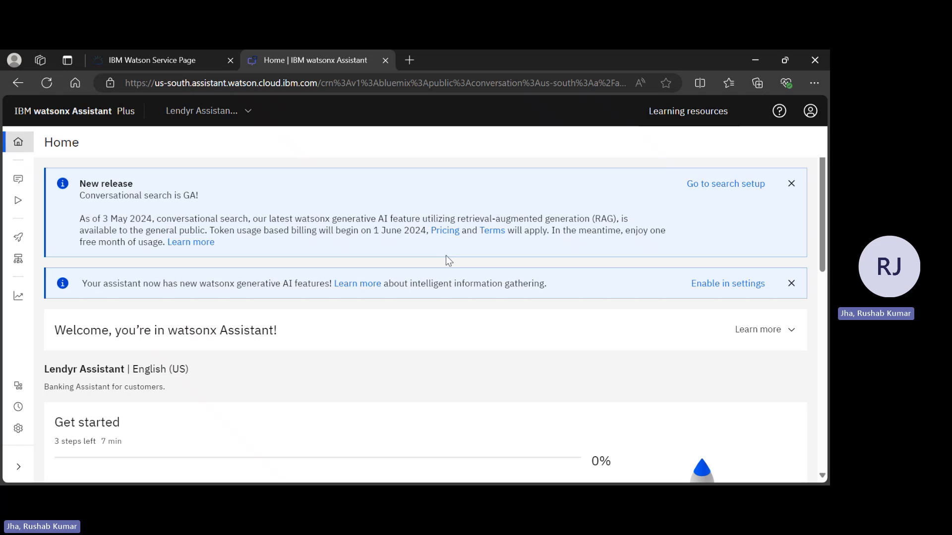
# Open the Upload/Download section in the global settings of the assistant's Actions.
pyautogui.moveTo(18, 168)
pyautogui.click(17, 180)
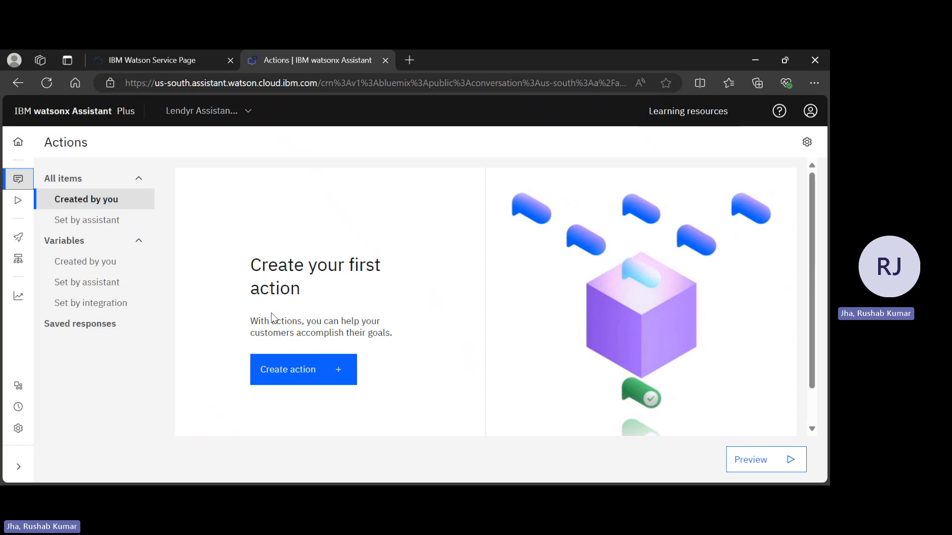
pyautogui.click(808, 144)
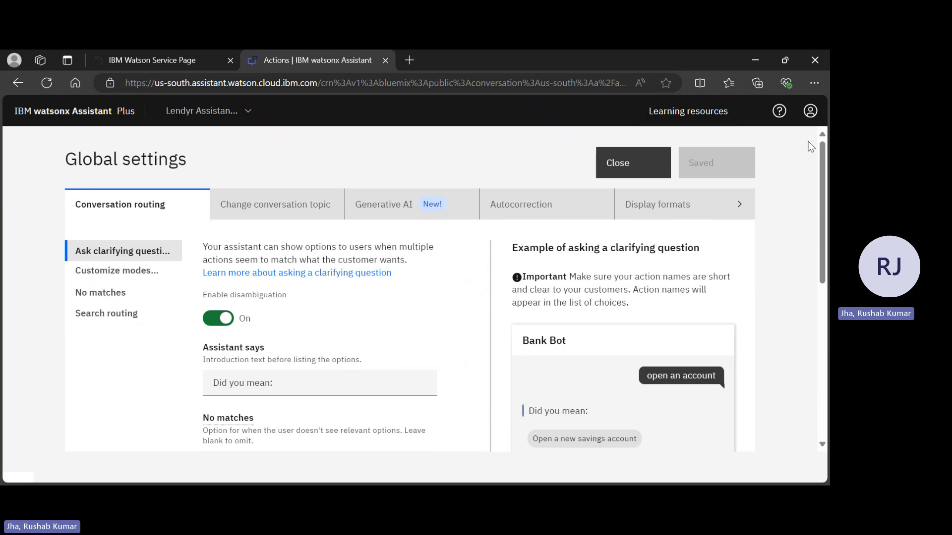
pyautogui.hscroll(5, 586, 201)
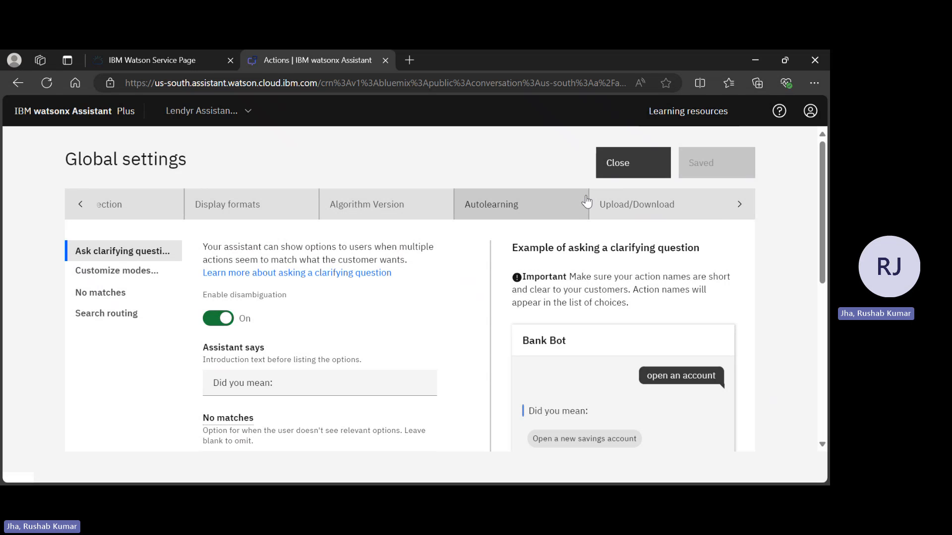
pyautogui.click(627, 207)
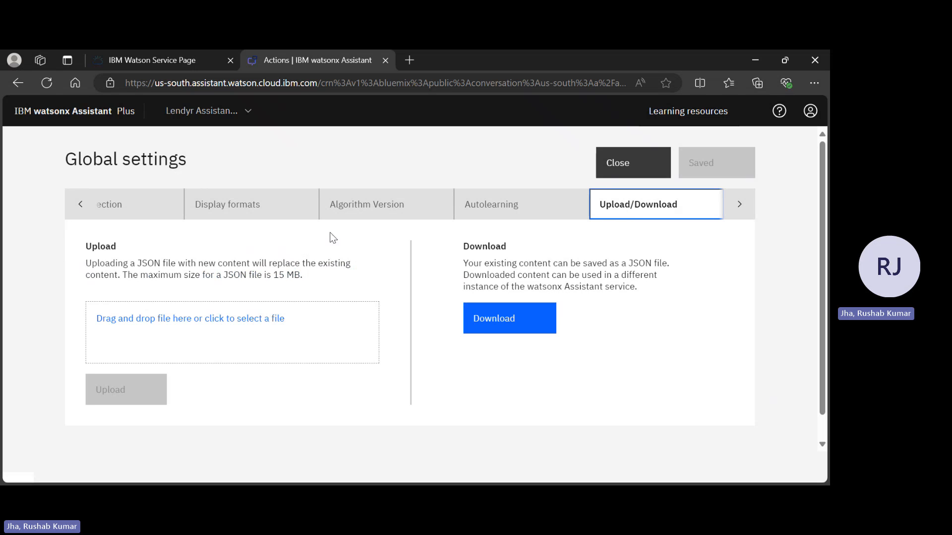
# Select the file LendyrActions_v17_Live_lastchecked03Jan2023.json from the WatsonX Assitant folder in Documents > Use-Cases for upload.
pyautogui.click(252, 319)
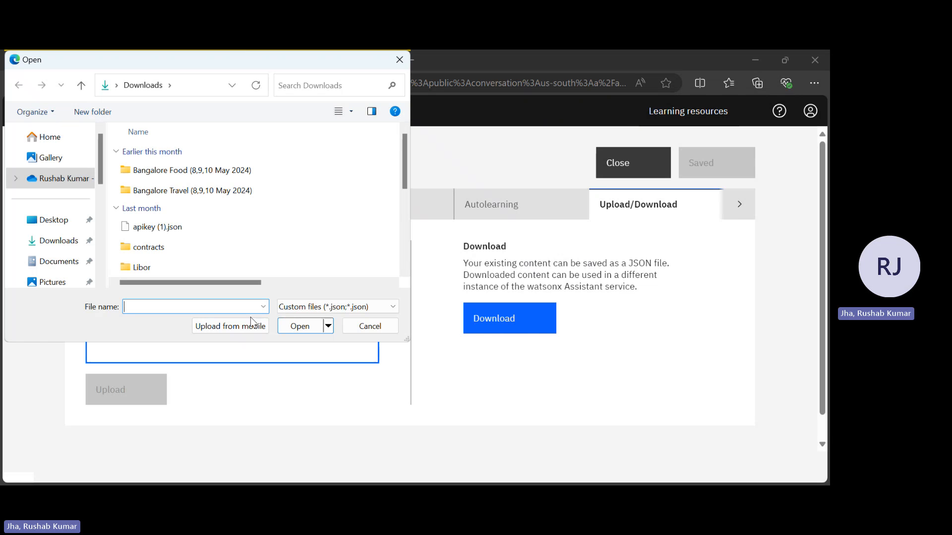
pyautogui.click(54, 261)
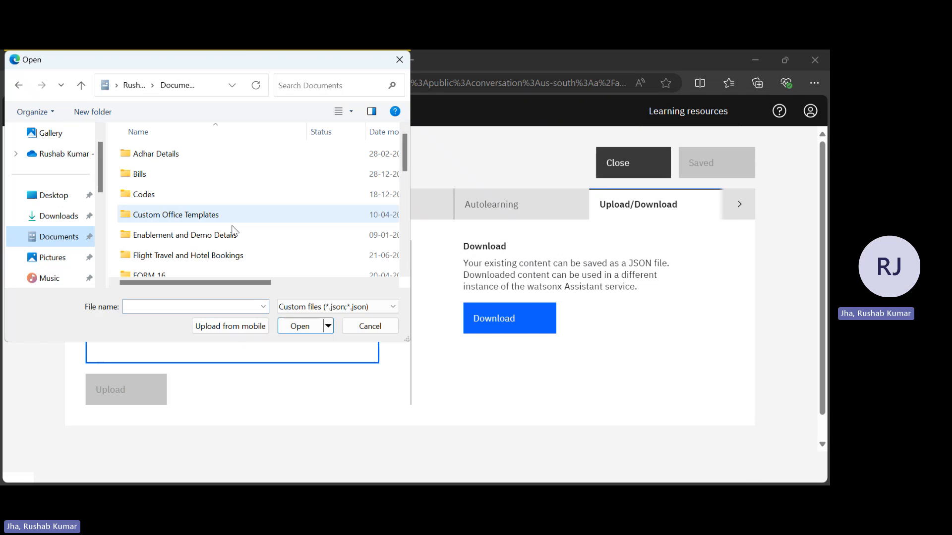
pyautogui.scroll(-6, 236, 238)
pyautogui.scroll(2, 236, 245)
pyautogui.scroll(-2, 236, 245)
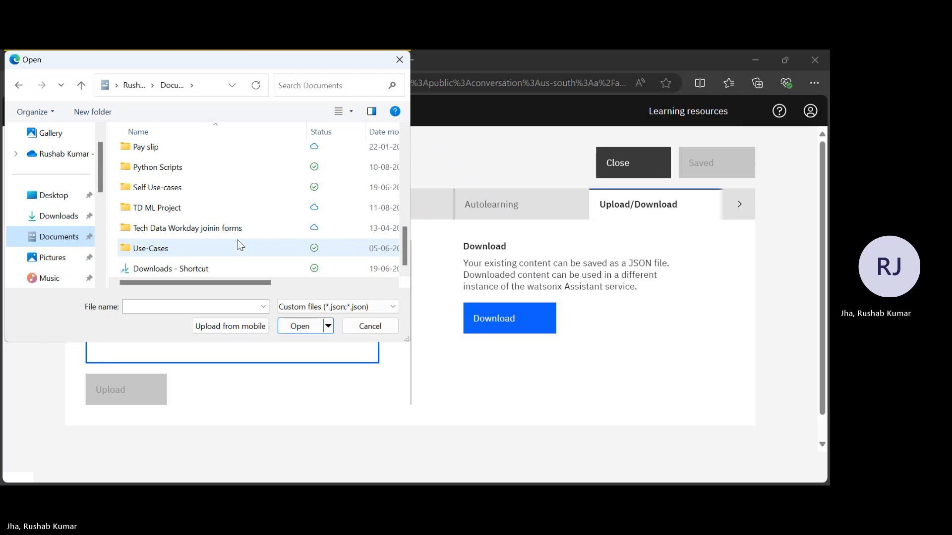
pyautogui.scroll(2, 197, 180)
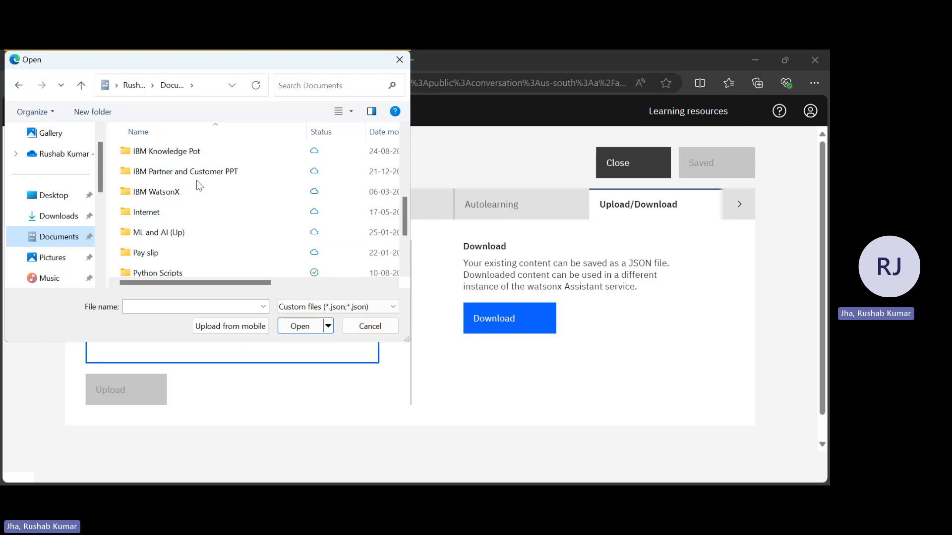
pyautogui.scroll(-2, 196, 180)
pyautogui.doubleClick(158, 249)
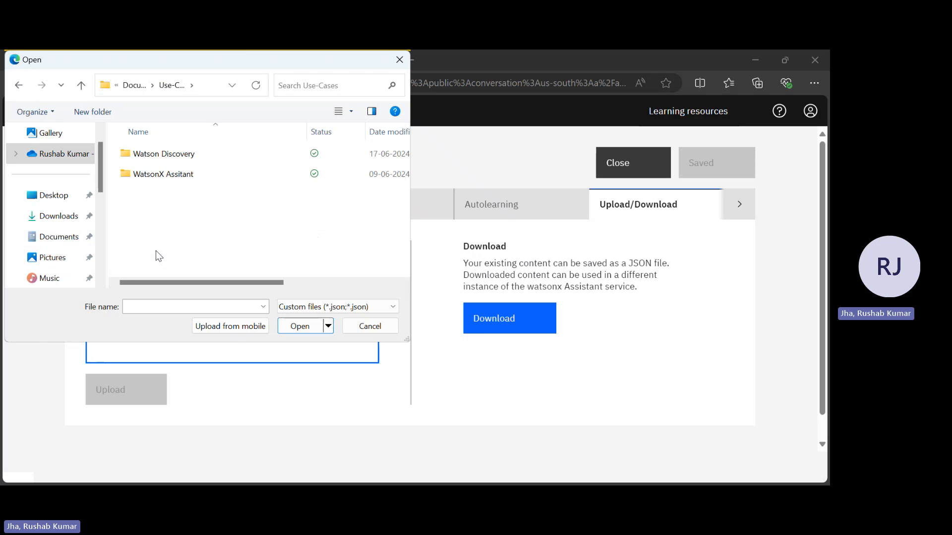
pyautogui.click(171, 174)
pyautogui.doubleClick(171, 174)
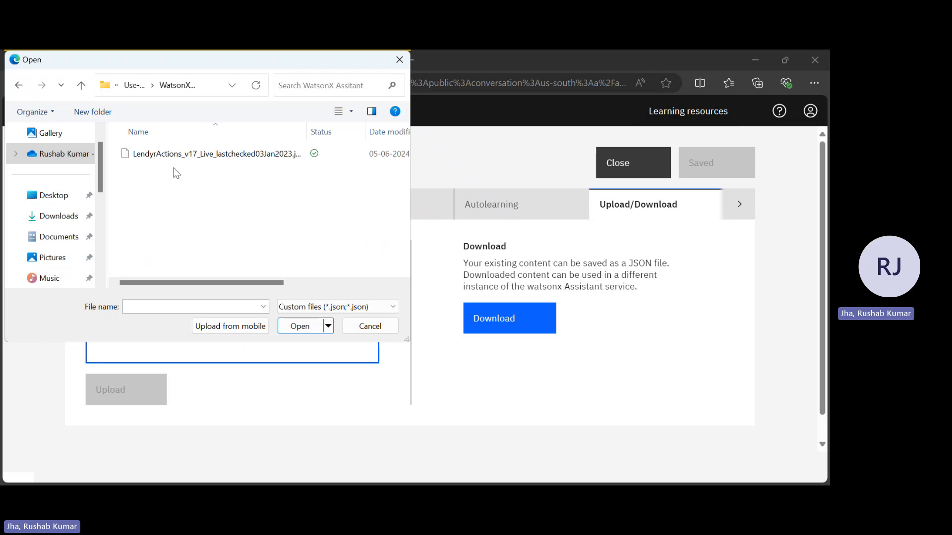
pyautogui.click(210, 154)
pyautogui.click(288, 328)
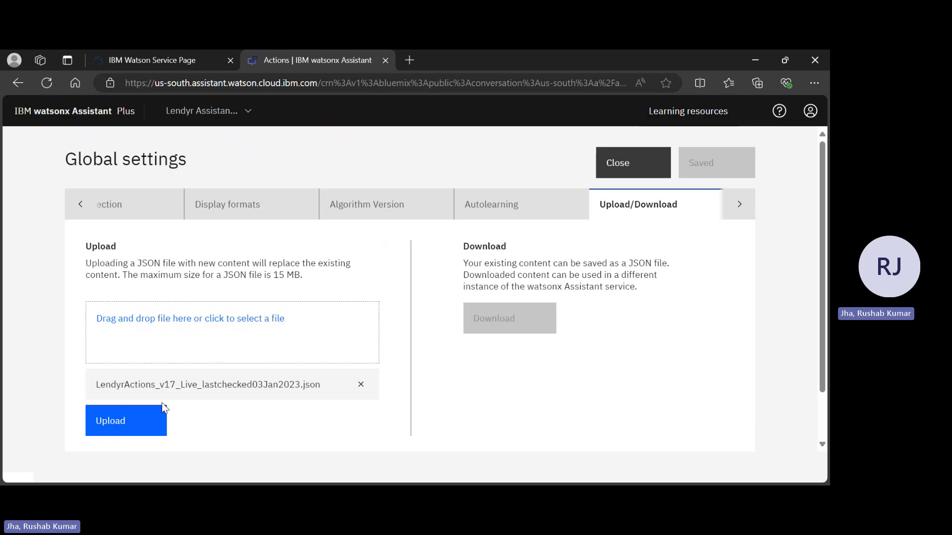
# Upload the selected JSON file to replace the current actions, save the global settings and close them.
pyautogui.click(123, 425)
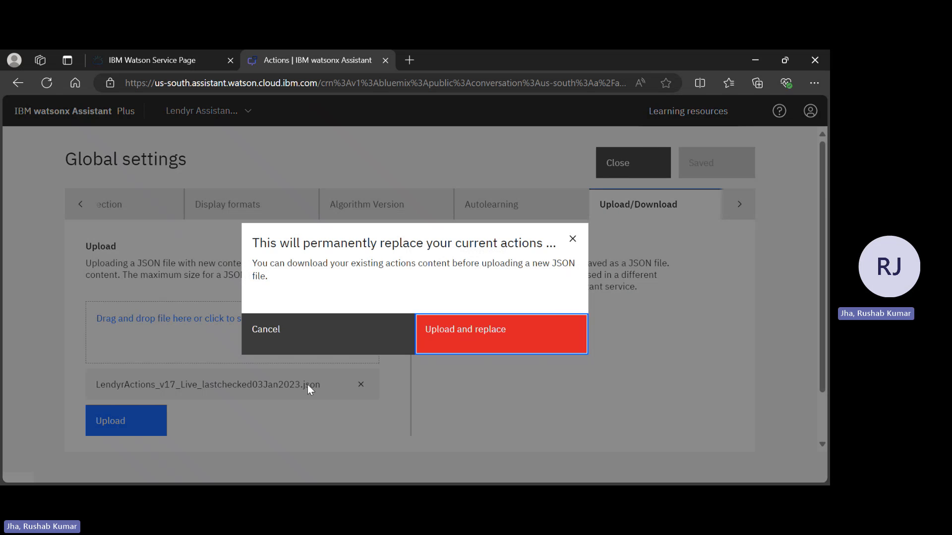
pyautogui.click(459, 331)
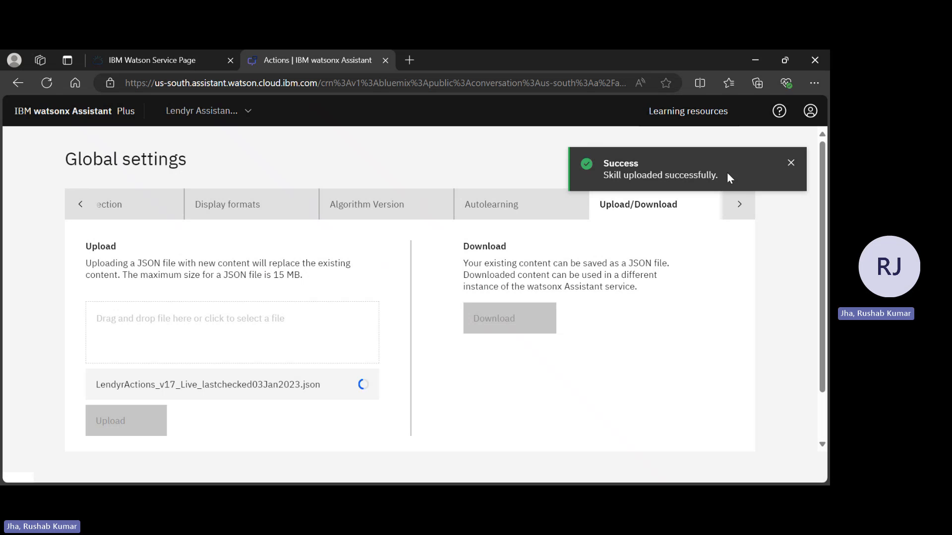
pyautogui.click(790, 163)
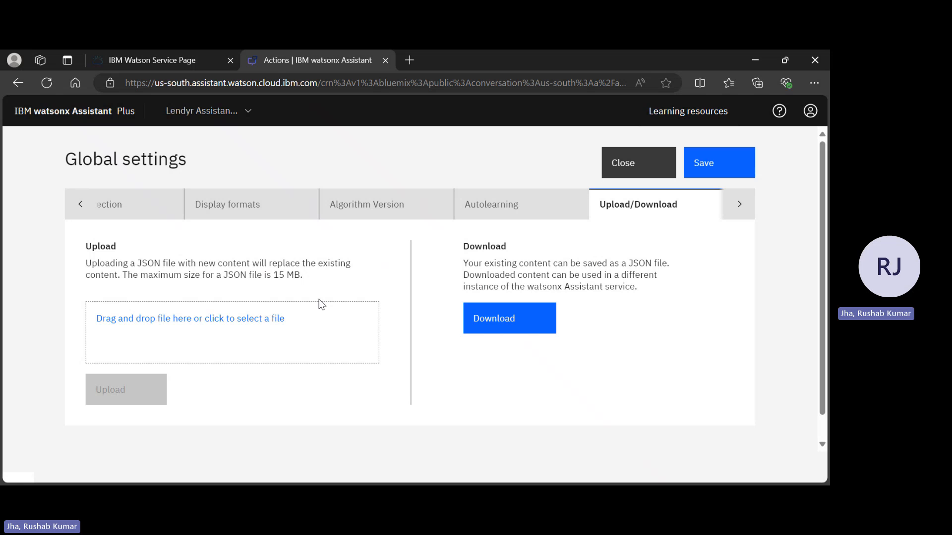
pyautogui.click(714, 174)
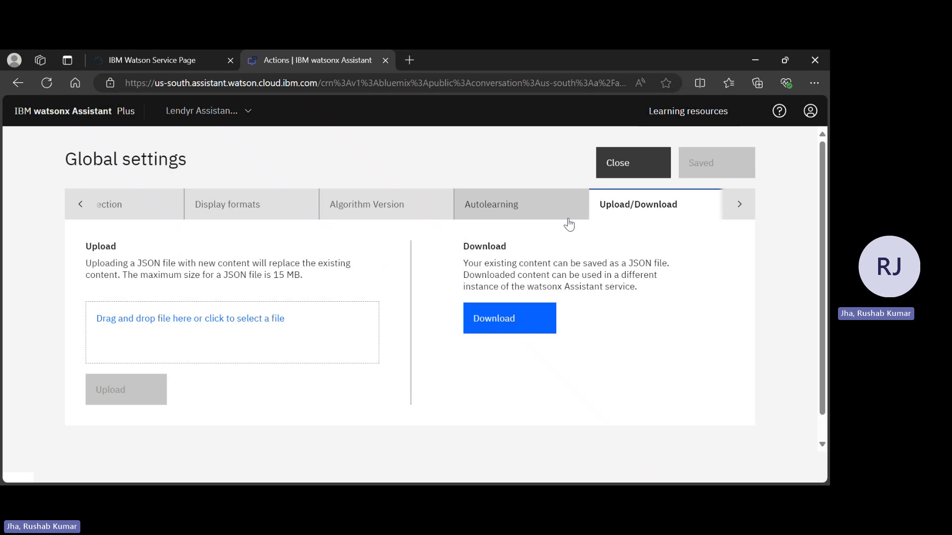
pyautogui.click(627, 172)
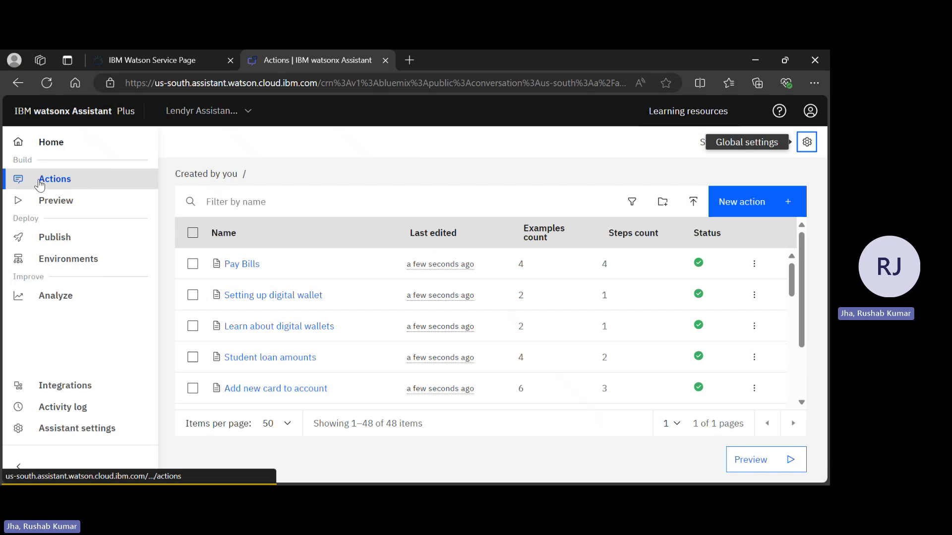
# Examine the Pay Bills action's example phrases and its conversation flow in the visualization, and return to the actions list.
pyautogui.click(20, 186)
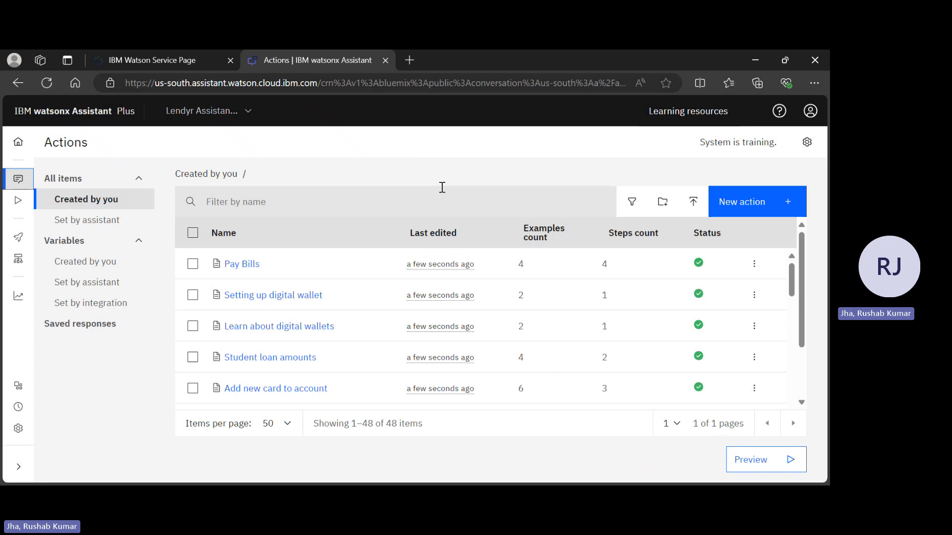
pyautogui.click(241, 264)
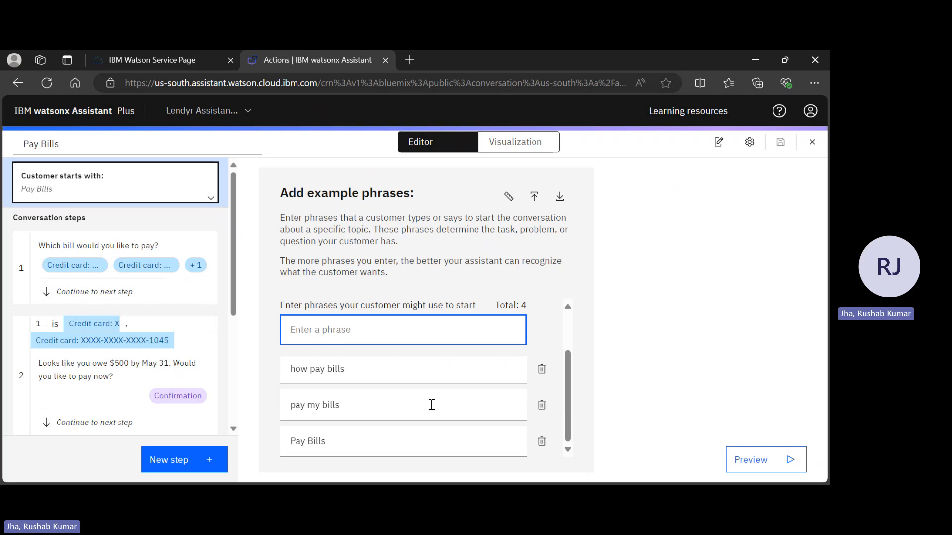
pyautogui.scroll(-2, 432, 405)
pyautogui.click(554, 144)
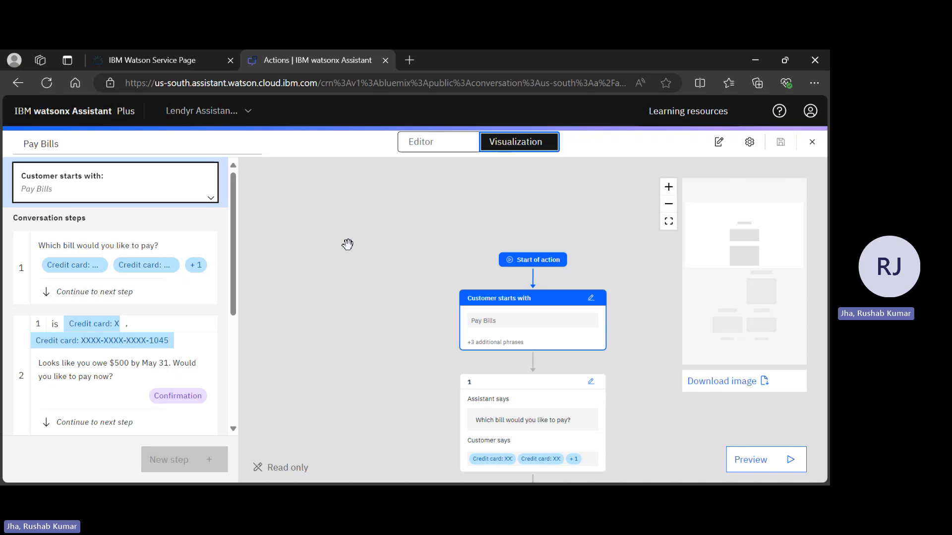
pyautogui.scroll(-3, 348, 243)
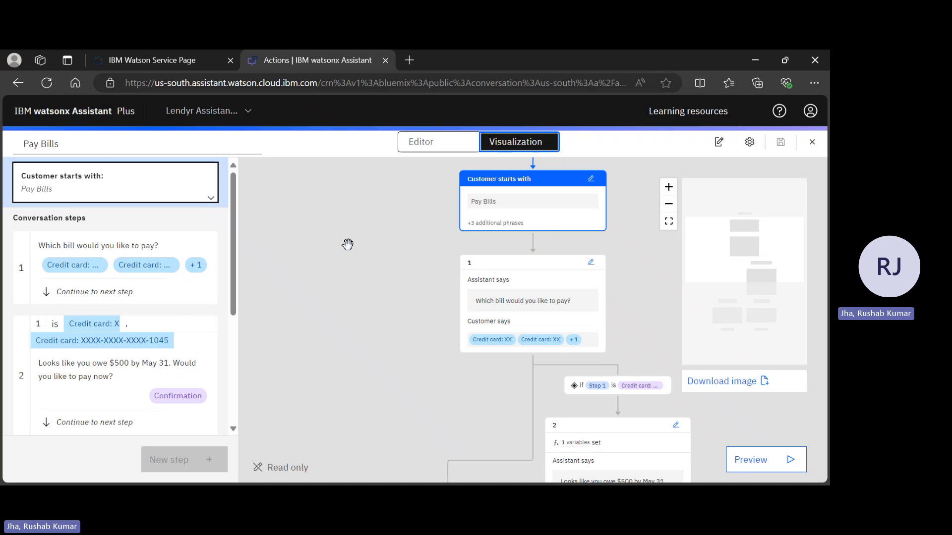
pyautogui.scroll(-2, 347, 243)
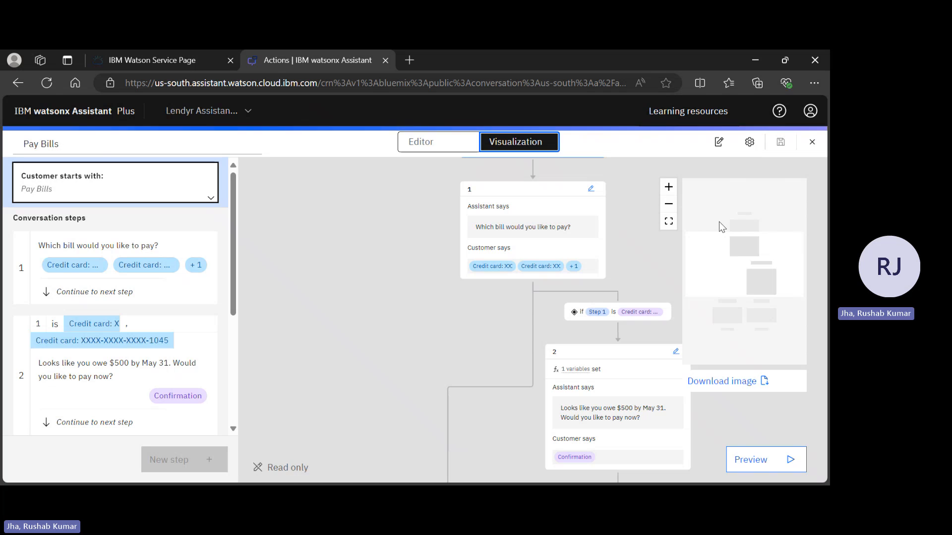
pyautogui.click(814, 144)
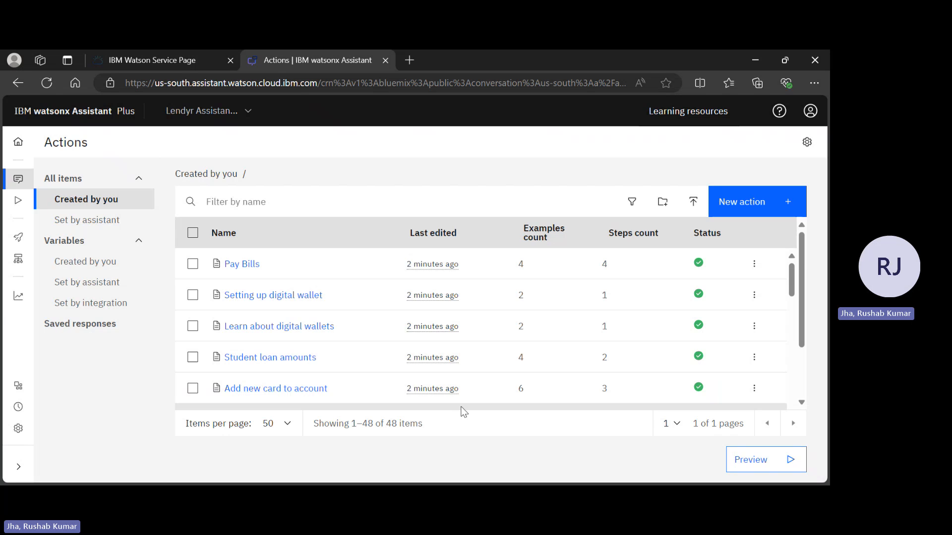
# Examine the available integrations, including the essential channels Web chat and Phone and the third-party channels such as Slack and WhatsApp with Twilio.
pyautogui.moveTo(52, 223)
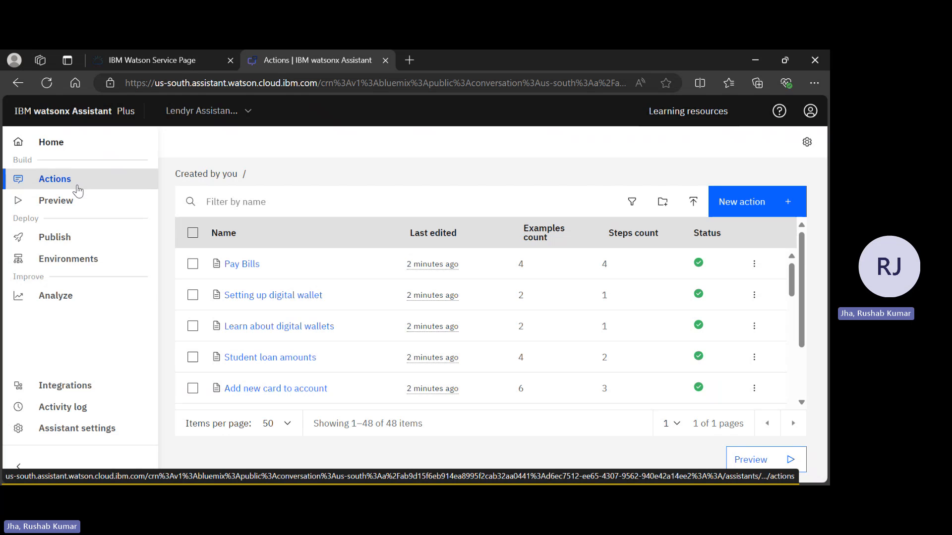
pyautogui.click(66, 386)
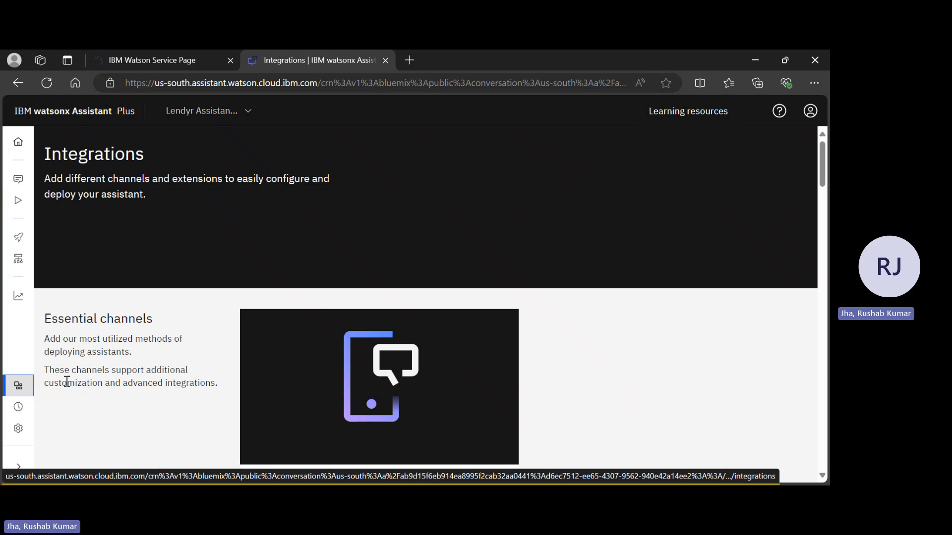
pyautogui.scroll(-3, 284, 218)
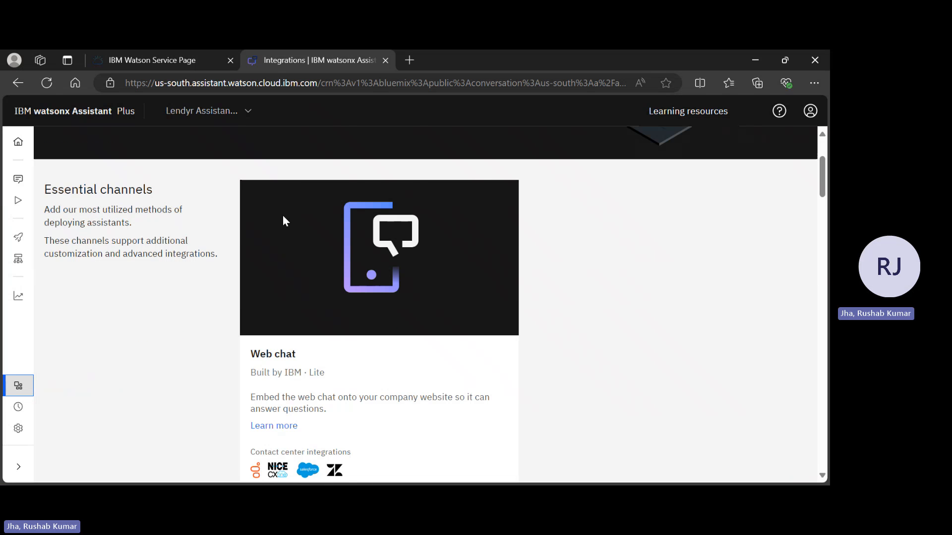
pyautogui.scroll(-2, 283, 218)
pyautogui.scroll(-2, 284, 220)
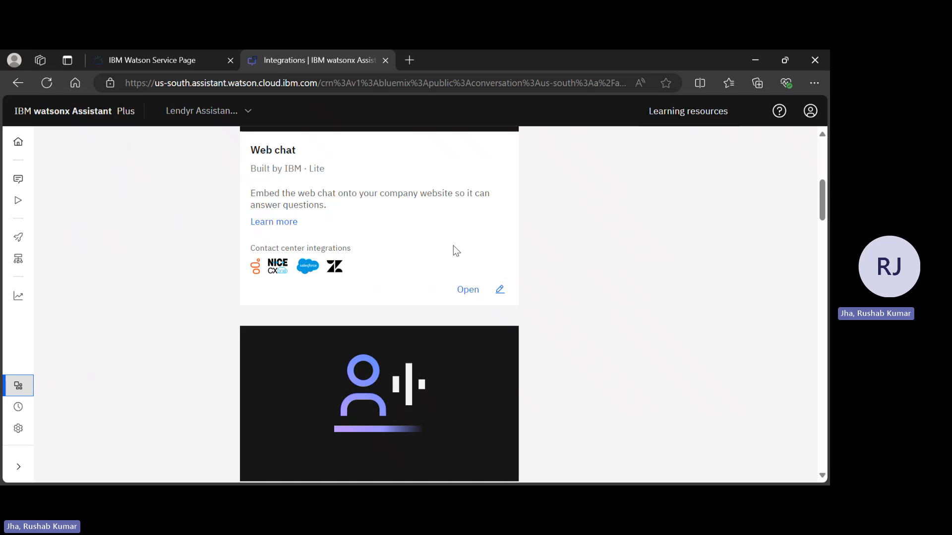
pyautogui.scroll(-5, 454, 246)
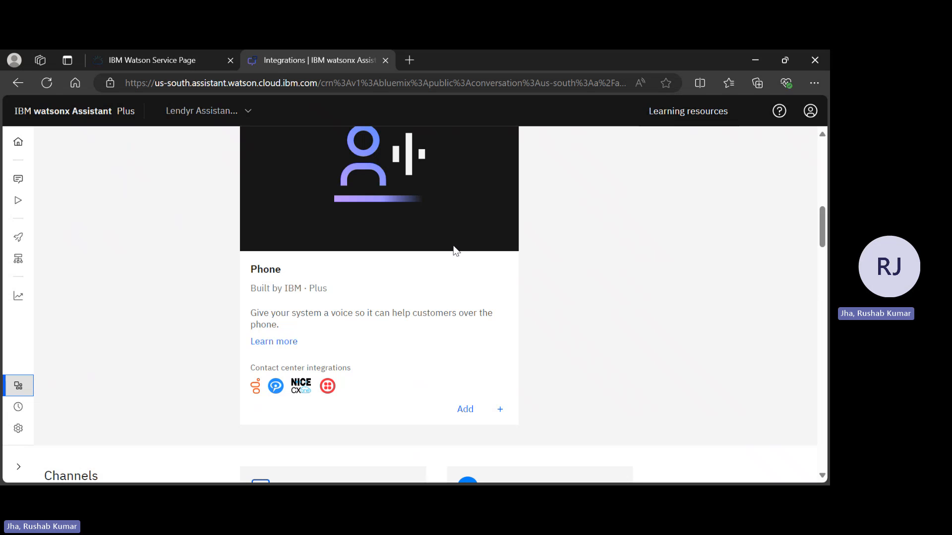
pyautogui.scroll(-3, 456, 251)
pyautogui.scroll(-3, 455, 250)
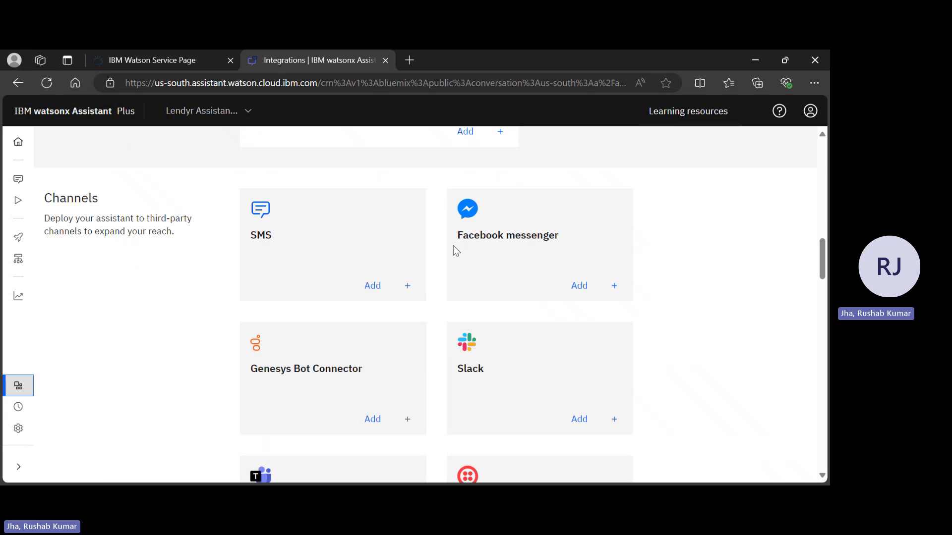
pyautogui.scroll(-2, 337, 318)
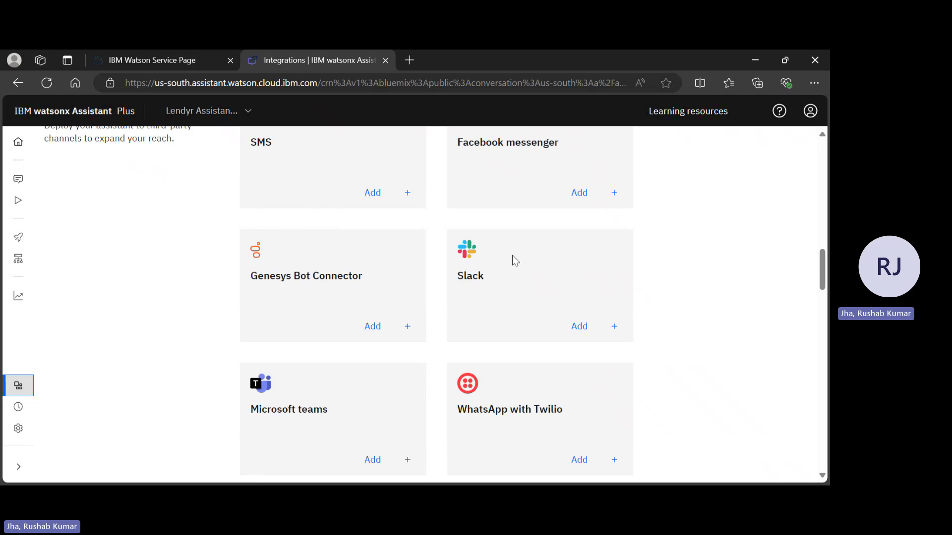
pyautogui.scroll(-2, 509, 273)
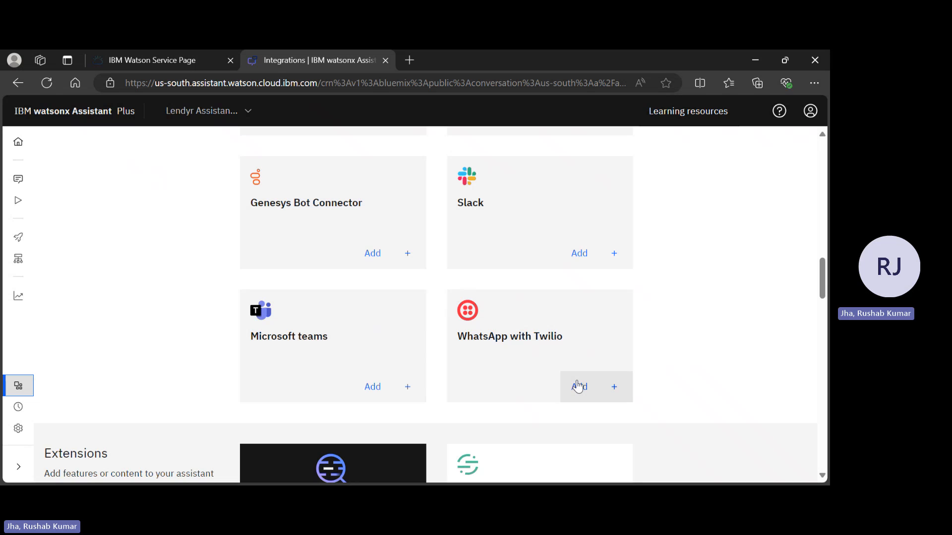
pyautogui.scroll(10, 578, 385)
pyautogui.moveTo(19, 187)
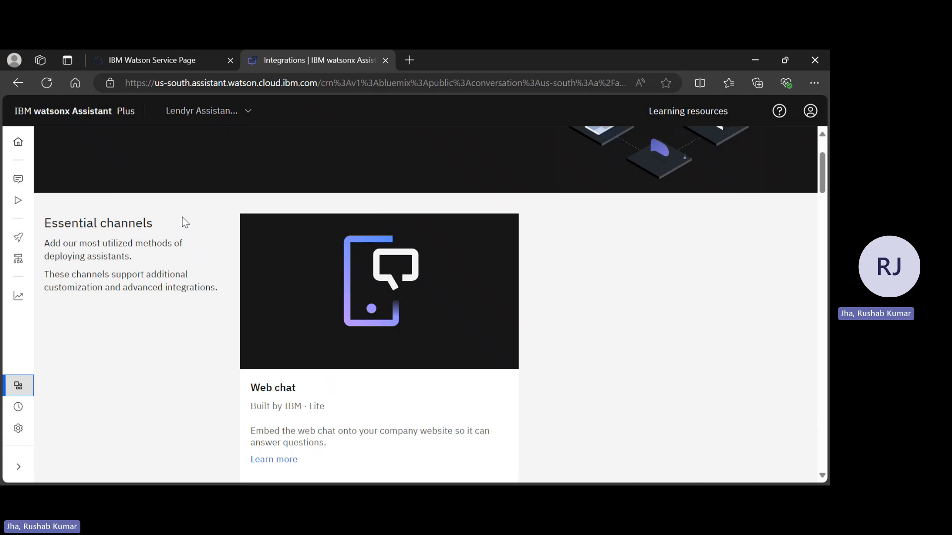
pyautogui.scroll(-9, 183, 218)
pyautogui.scroll(6, 182, 221)
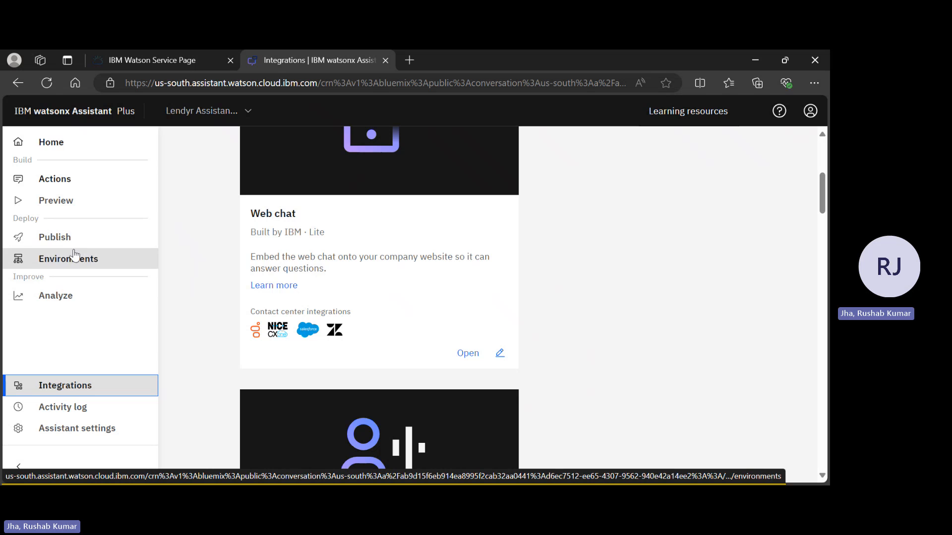
# Review the unpublished content awaiting publication, and look over the assistant's Draft and Live environments.
pyautogui.click(88, 239)
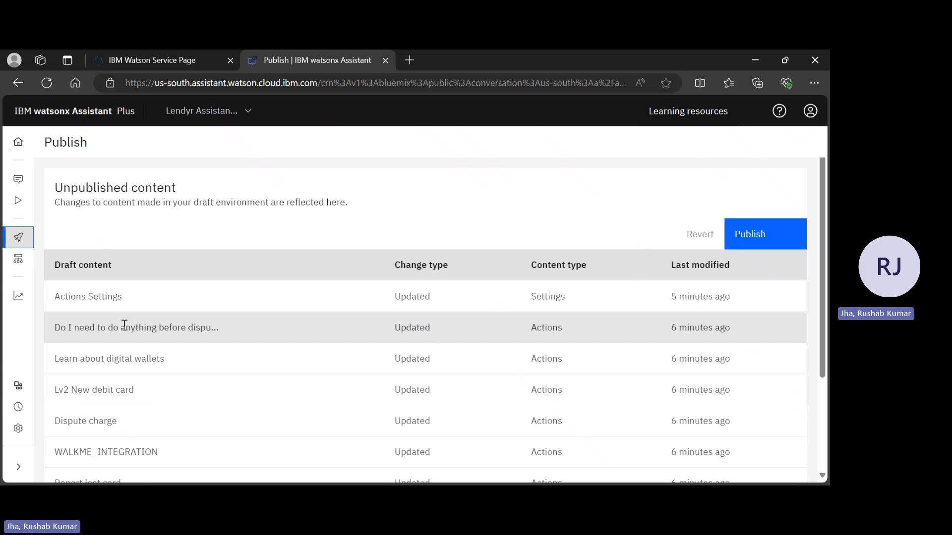
pyautogui.scroll(-2, 167, 385)
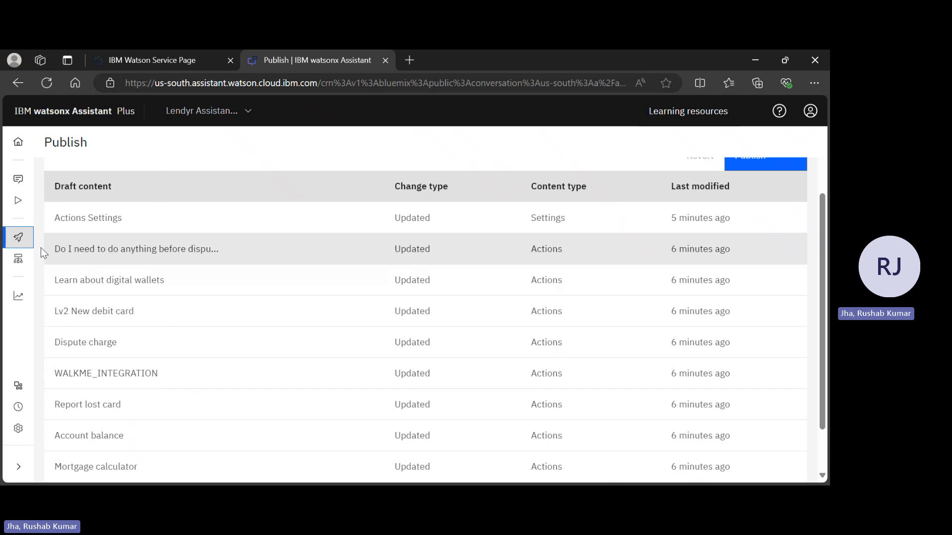
pyautogui.click(42, 267)
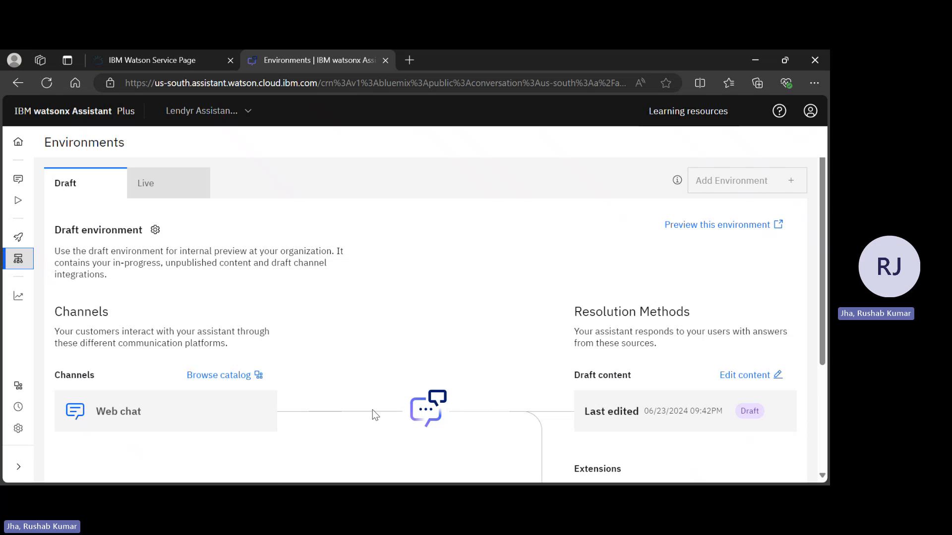
pyautogui.scroll(-3, 373, 410)
pyautogui.scroll(3, 373, 410)
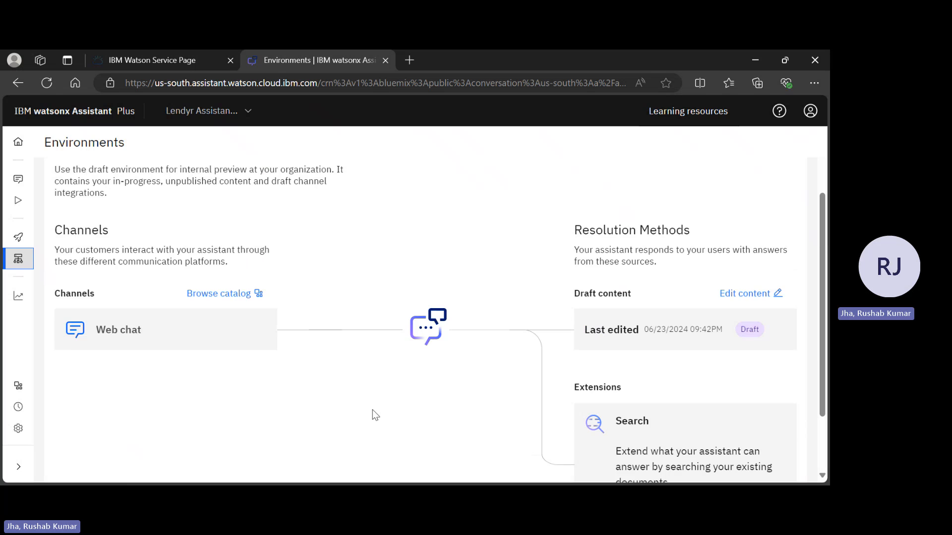
pyautogui.click(164, 192)
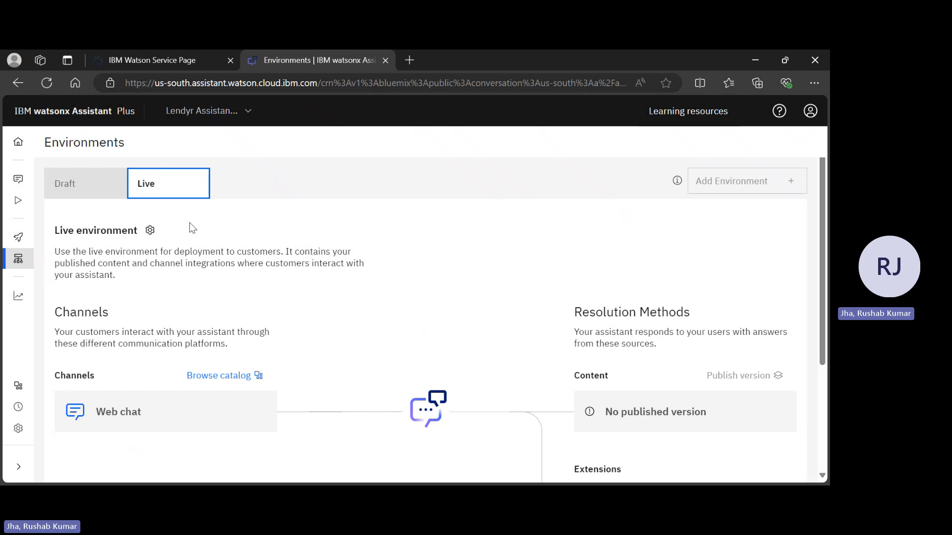
# Examine the Draft environment's analytics overview, including the Action completion and Recognition charts and the chart interval options.
pyautogui.click(16, 303)
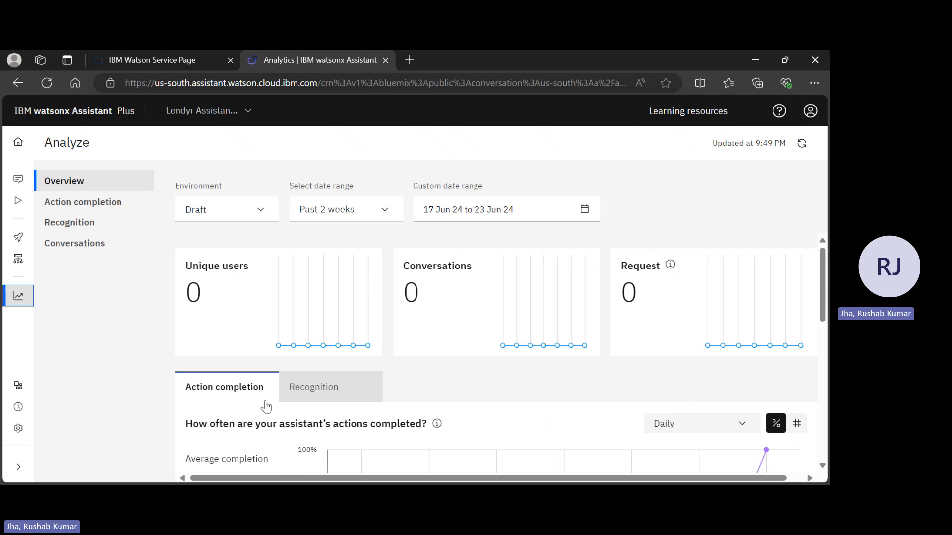
pyautogui.scroll(-5, 266, 407)
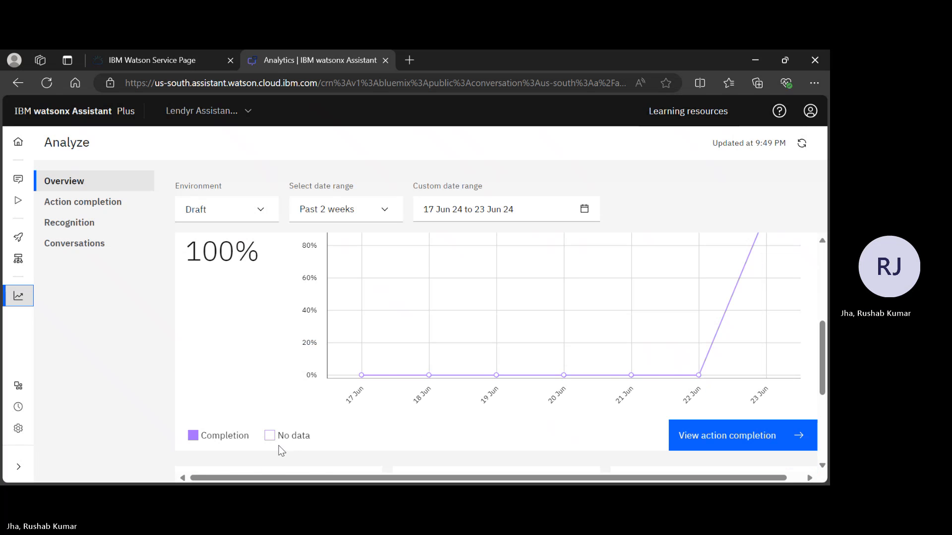
pyautogui.scroll(2, 282, 441)
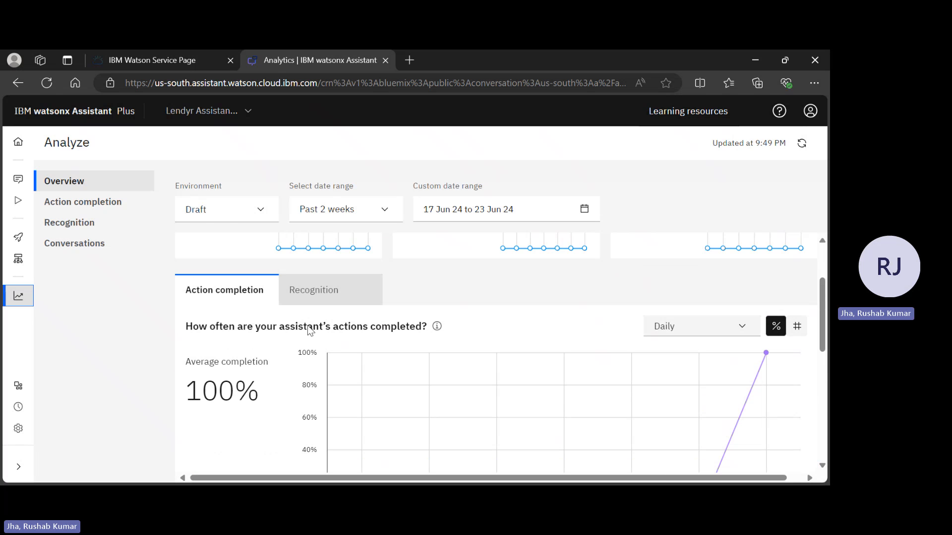
pyautogui.click(320, 304)
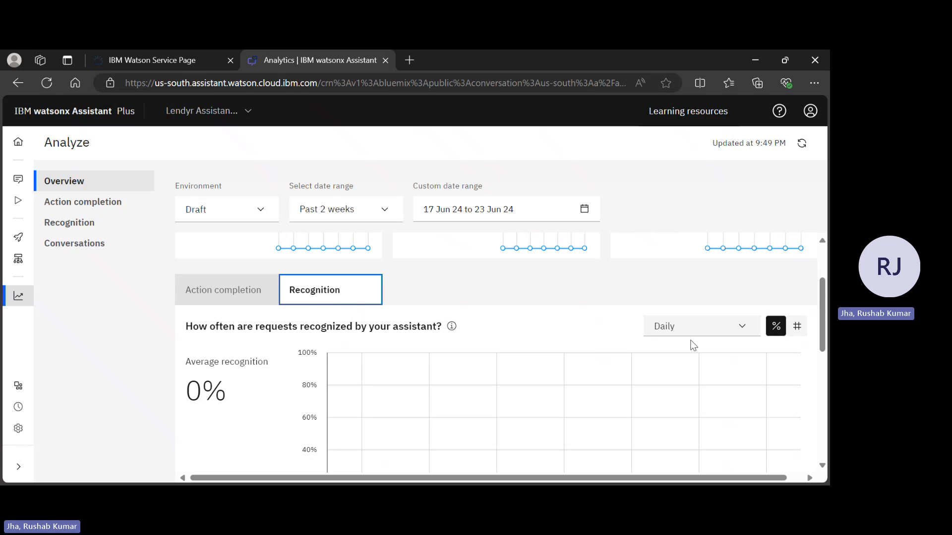
pyautogui.click(705, 334)
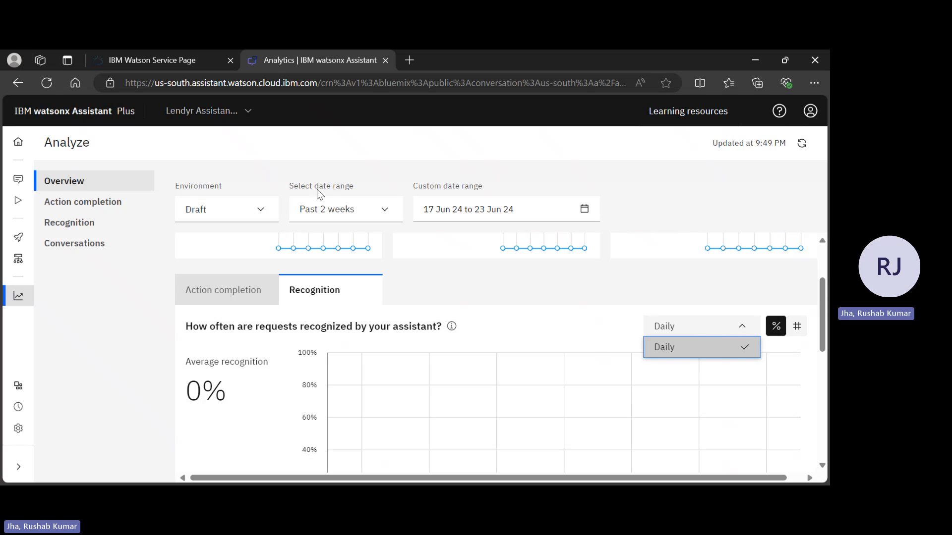
# Look through the Action completion, Recognition and Conversations analytics, and view the assistant's activity log.
pyautogui.click(110, 212)
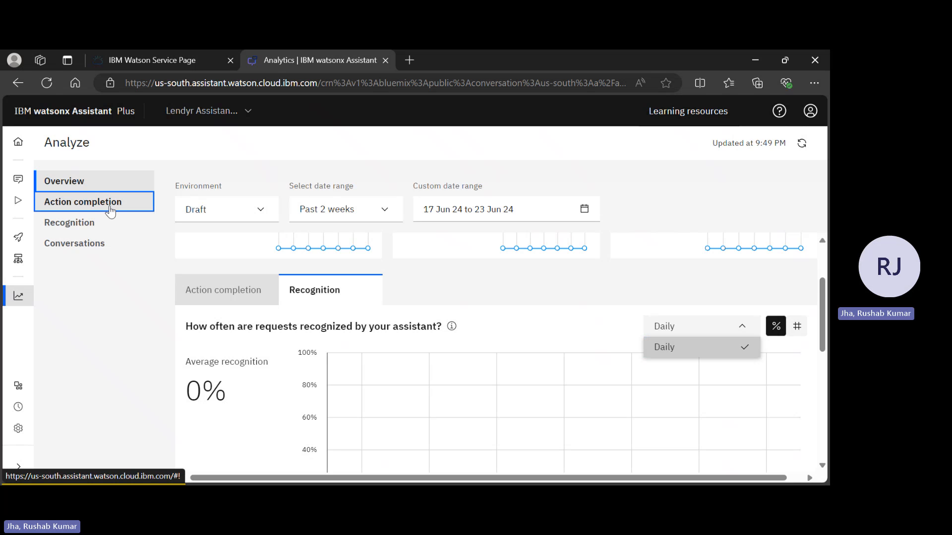
pyautogui.click(92, 226)
pyautogui.click(84, 250)
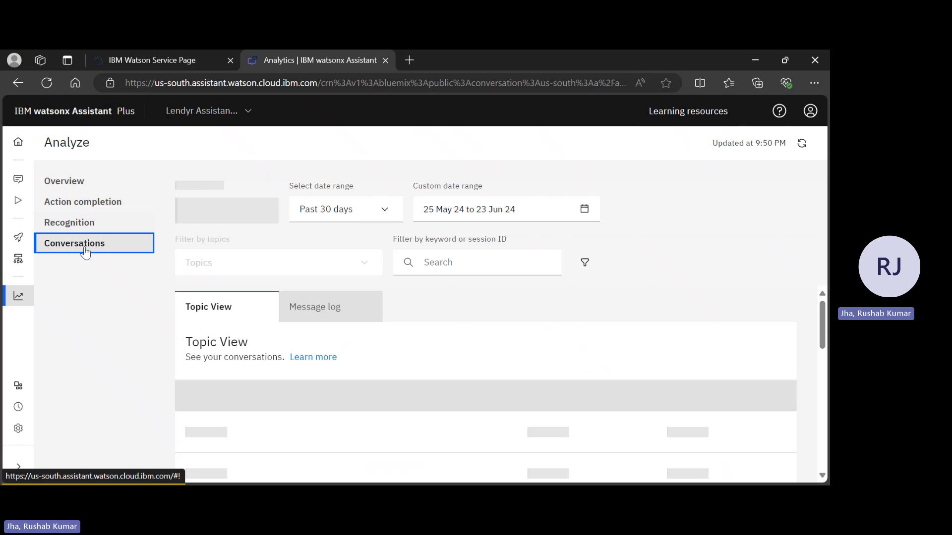
pyautogui.moveTo(28, 392)
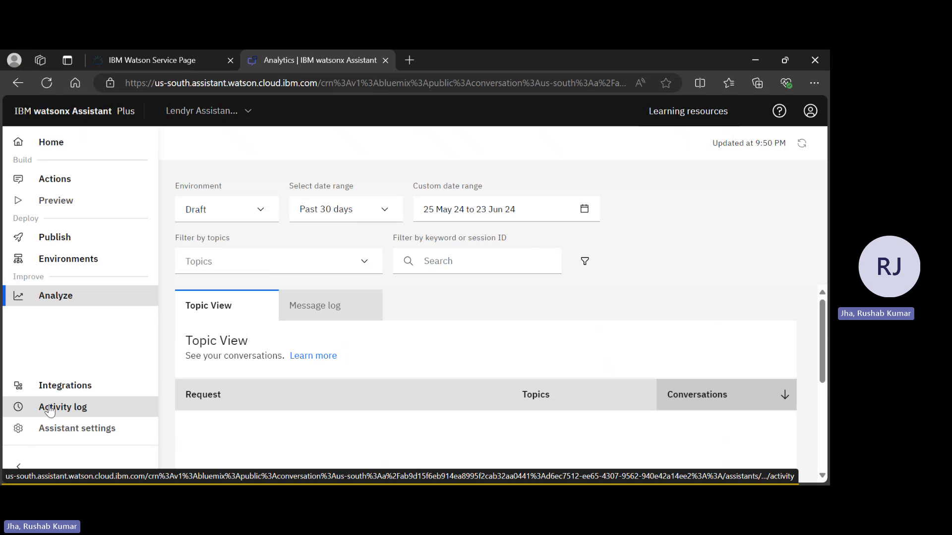
pyautogui.click(49, 411)
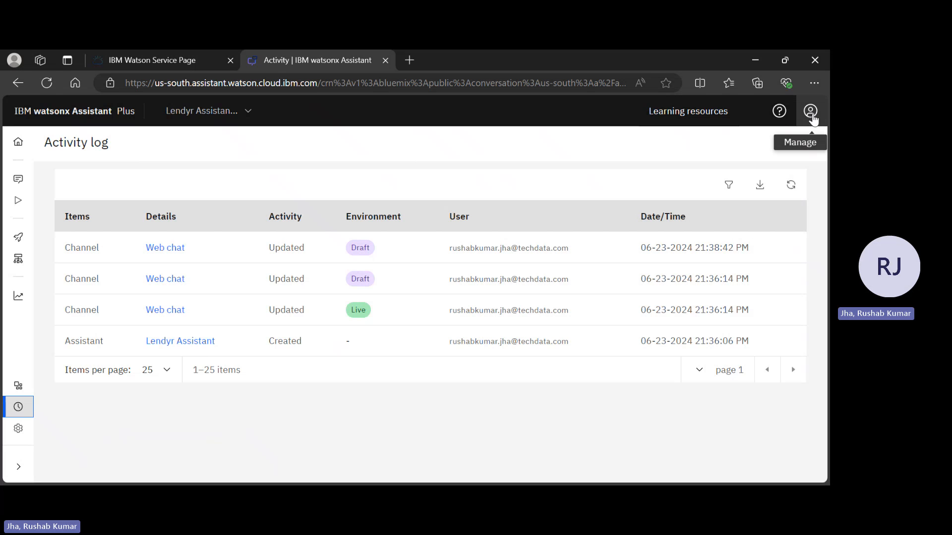
# Review the account's plan upgrade offer and the form for adding users, closing both without making changes.
pyautogui.click(812, 113)
pyautogui.click(791, 211)
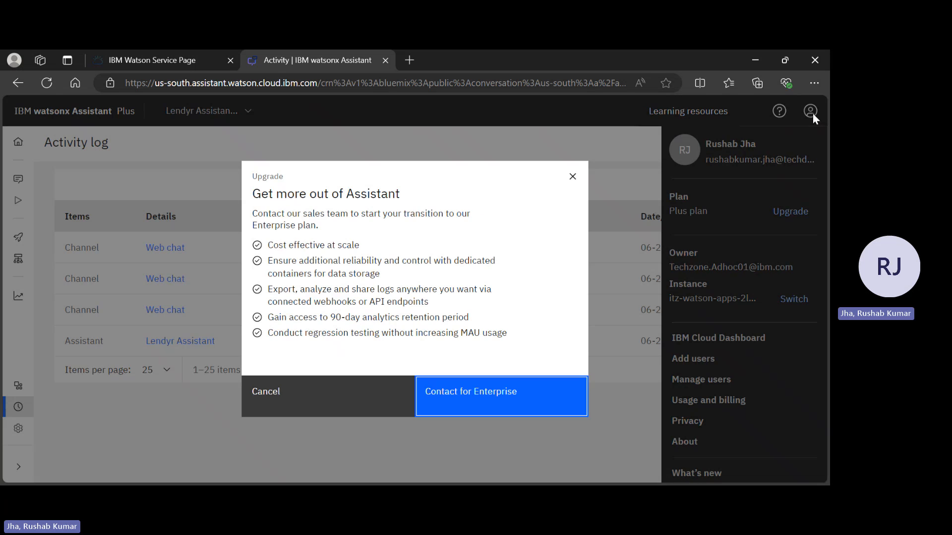
pyautogui.click(342, 415)
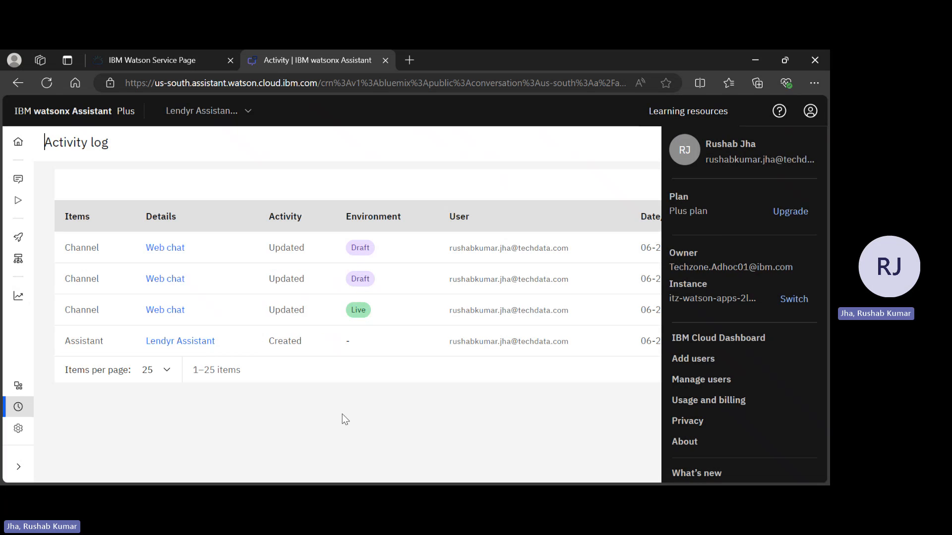
pyautogui.click(715, 363)
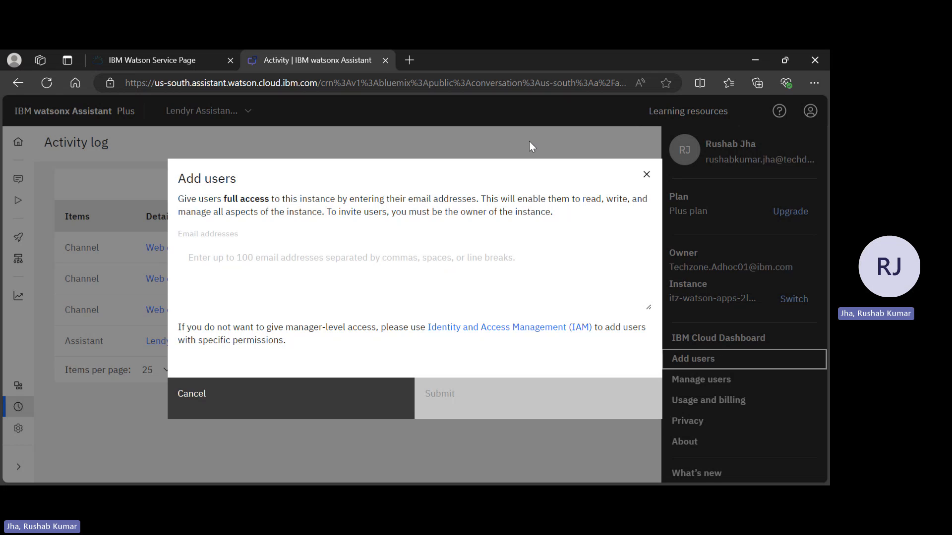
pyautogui.click(644, 178)
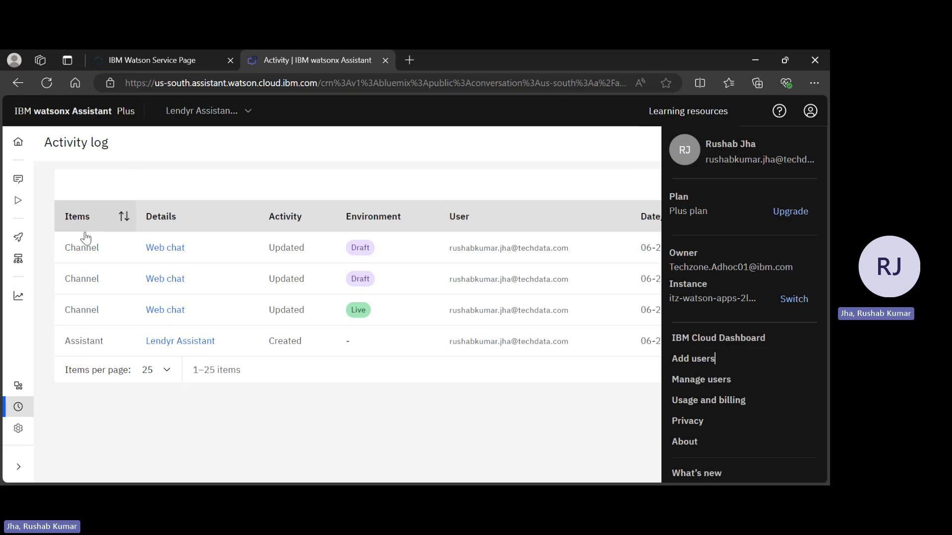
# Find the Open an account action by filtering the actions for "open", and delete that action.
pyautogui.moveTo(24, 201)
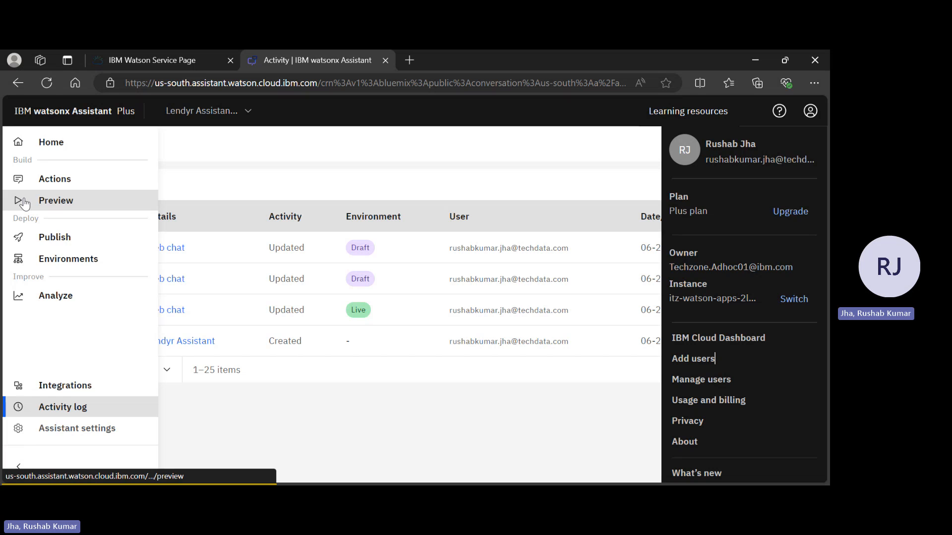
pyautogui.click(76, 176)
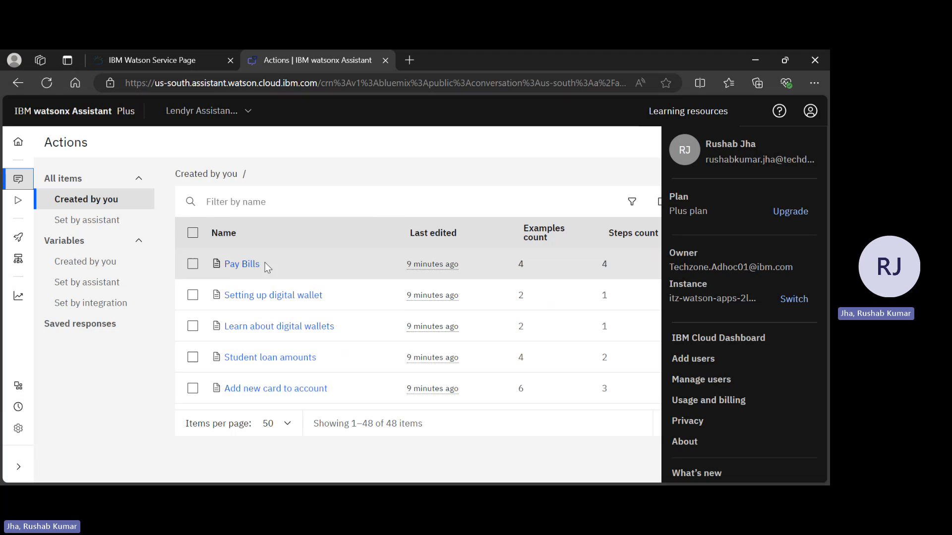
pyautogui.click(267, 201)
pyautogui.write('open')
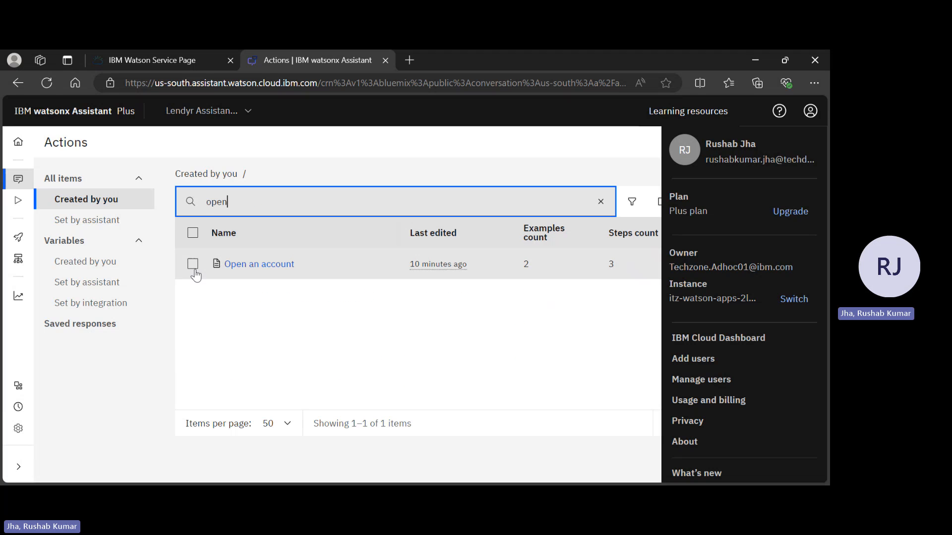
pyautogui.click(193, 264)
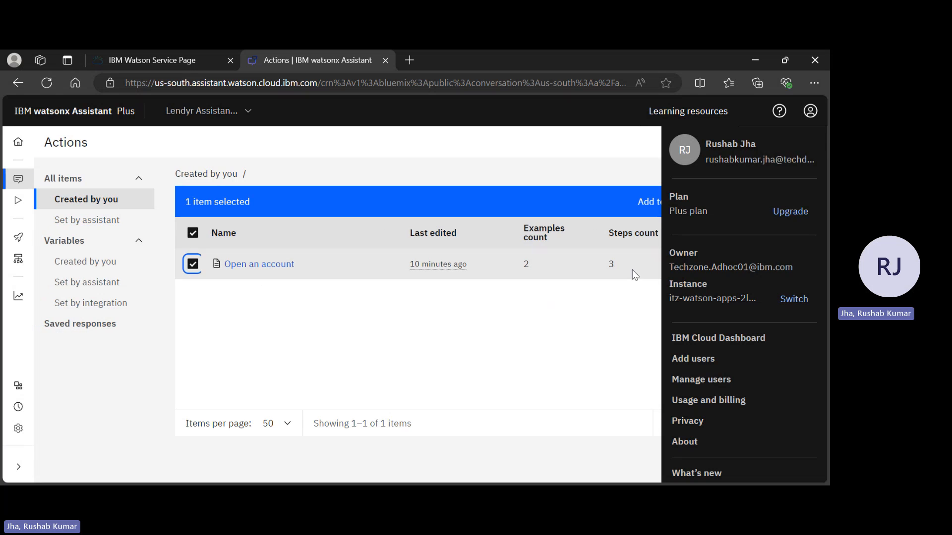
pyautogui.click(810, 111)
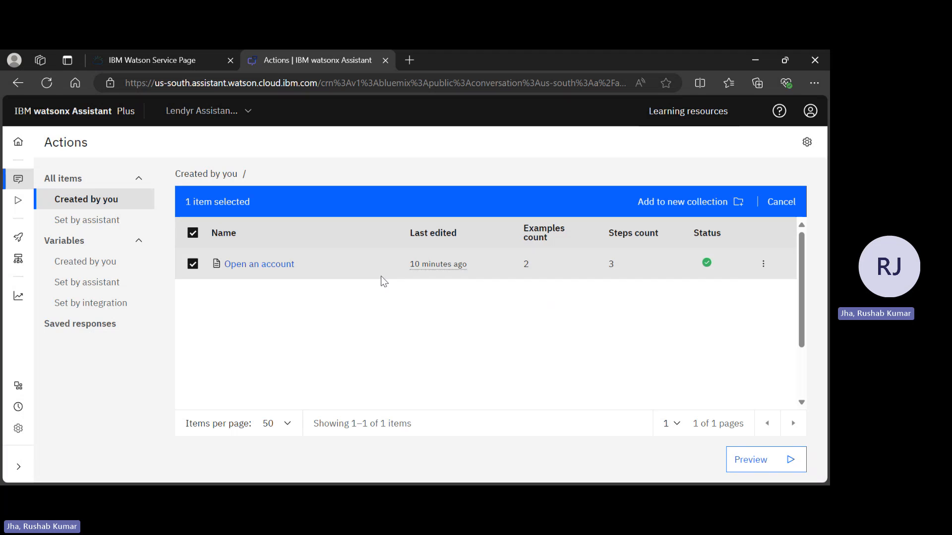
pyautogui.click(766, 270)
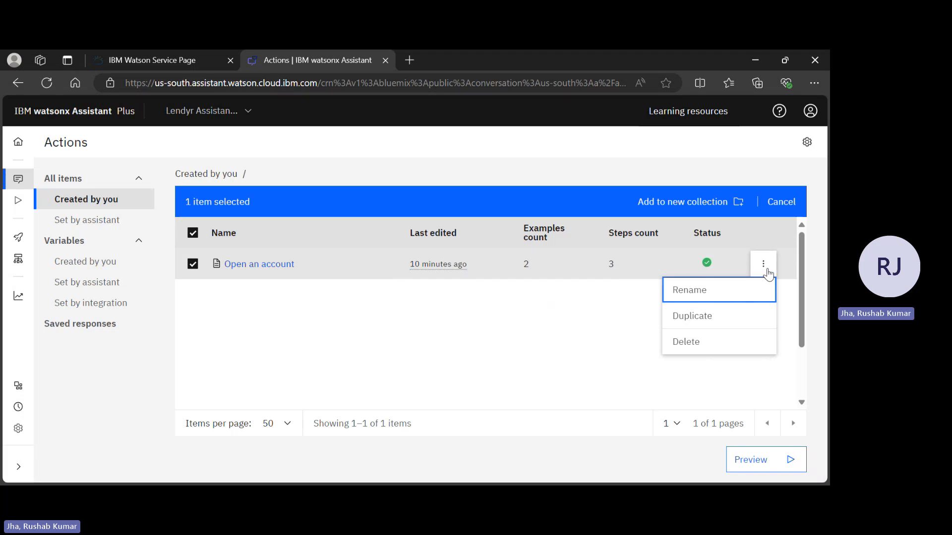
pyautogui.click(701, 351)
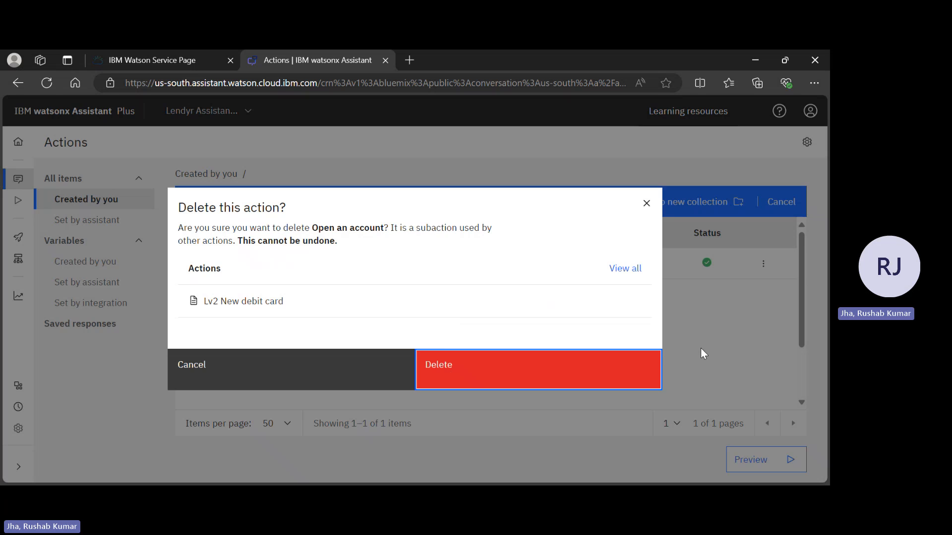
pyautogui.click(478, 387)
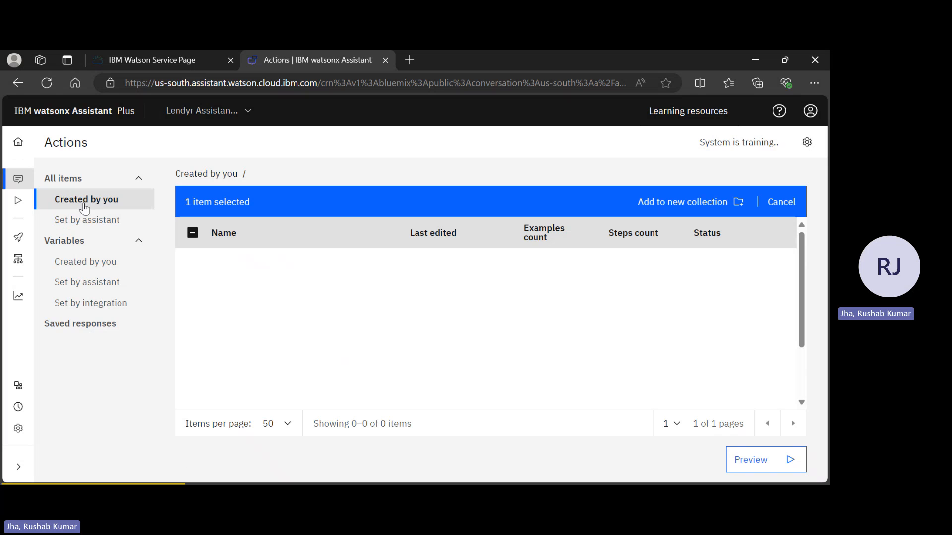
pyautogui.click(19, 185)
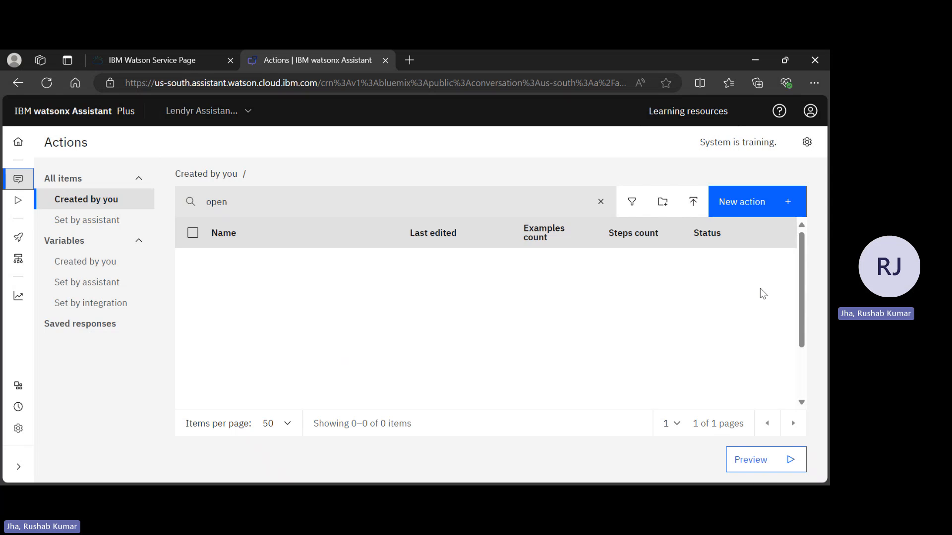
# Create a new action from scratch and begin its customer starting phrase with "I want to open a".
pyautogui.click(730, 213)
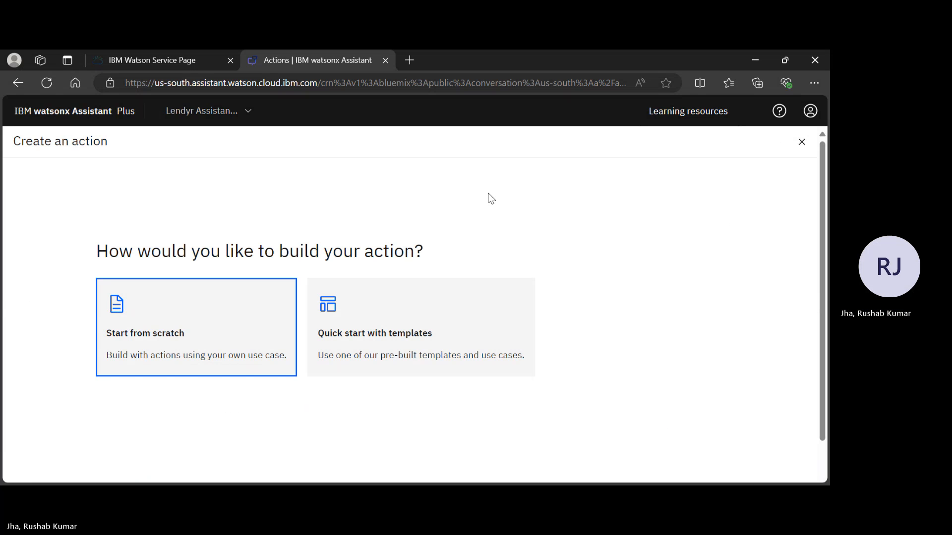
pyautogui.click(194, 367)
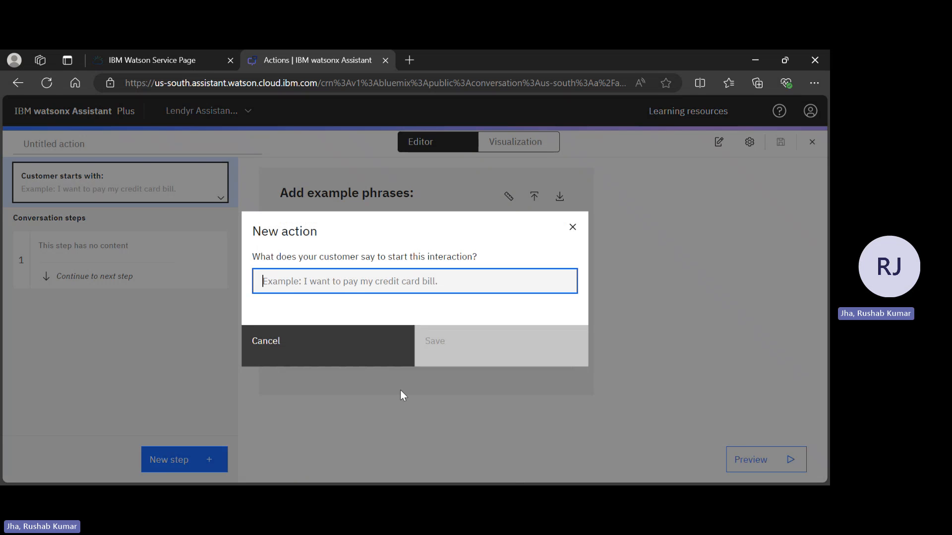
pyautogui.write('I want ')
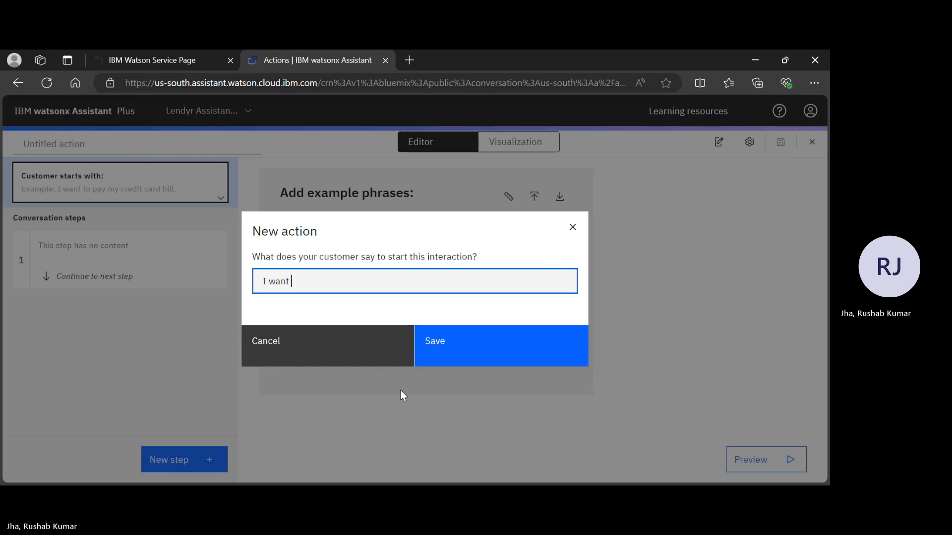
pyautogui.write('to open a ')
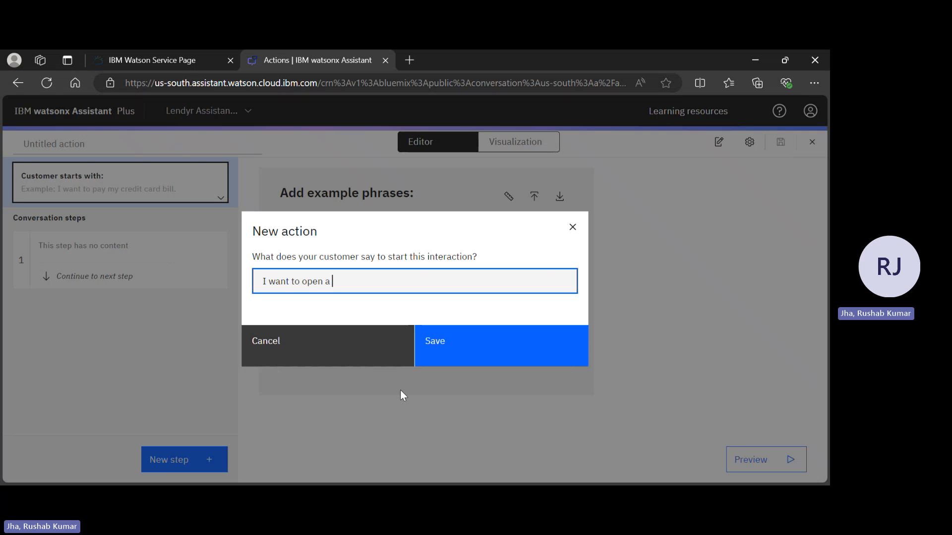
pyautogui.write('savi')
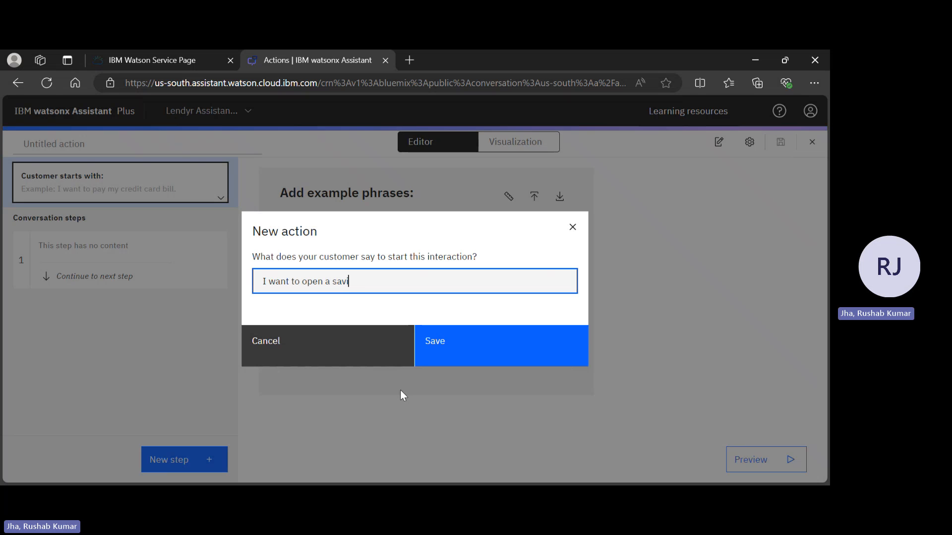
pyautogui.write('n')
pyautogui.write('gs')
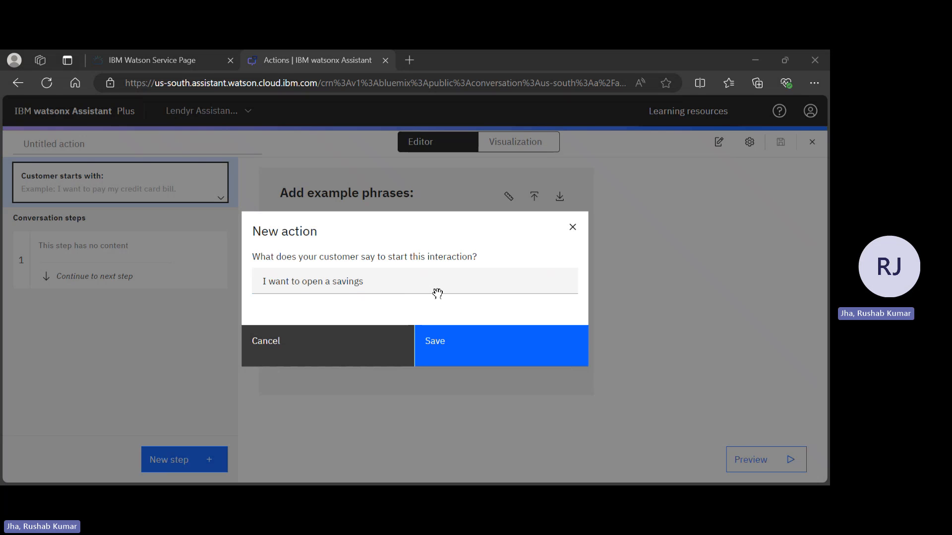
pyautogui.click(301, 248)
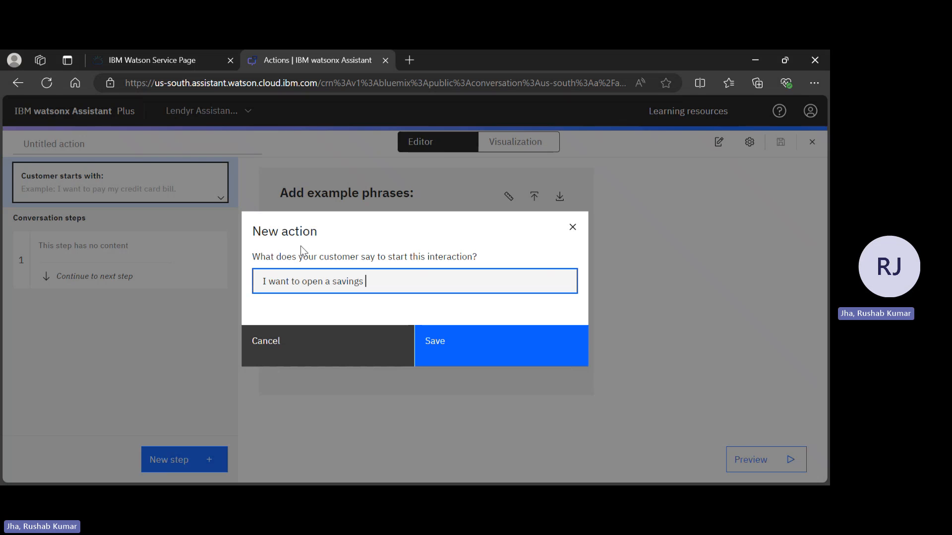
pyautogui.press('BackSpace')
pyautogui.press('BackSpace')
pyautogui.press('BackSpace')
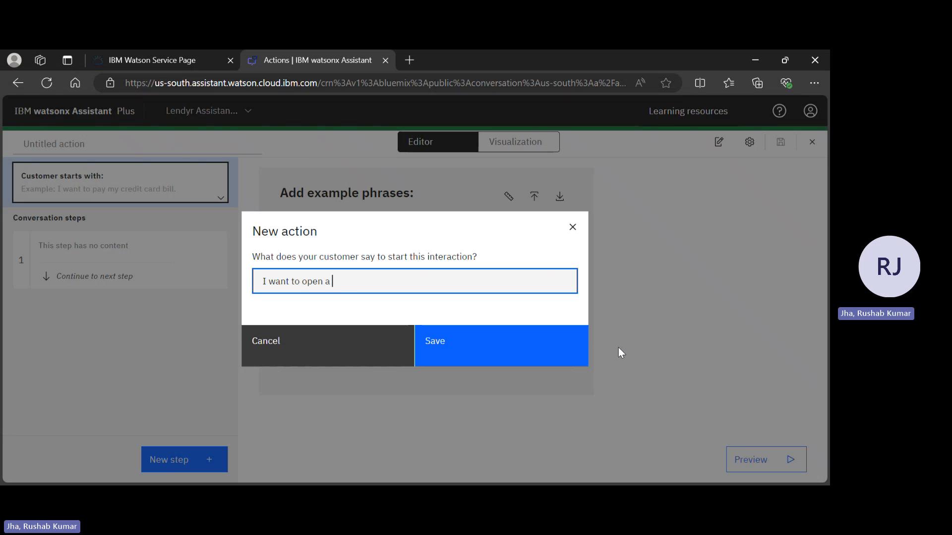
pyautogui.write('HECKING S')
pyautogui.press('BackSpace')
pyautogui.press('BackSpace')
pyautogui.press('BackSpace')
pyautogui.press('BackSpace')
pyautogui.press('BackSpace')
pyautogui.press('BackSpace')
pyautogui.press('BackSpace')
pyautogui.press('BackSpace')
# Complete the starting phrase as "I want to open a checkings account" and save the new action.
pyautogui.write('checkings acco')
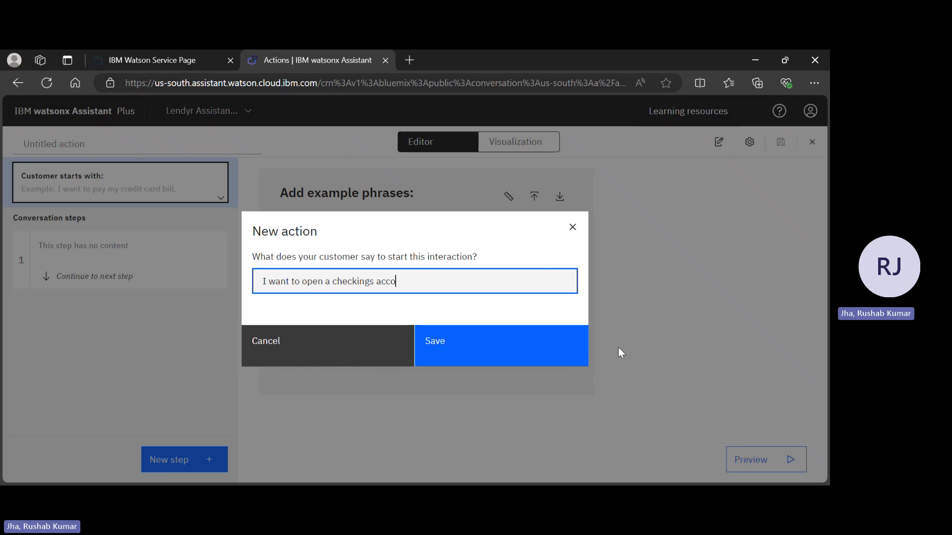
pyautogui.write('u')
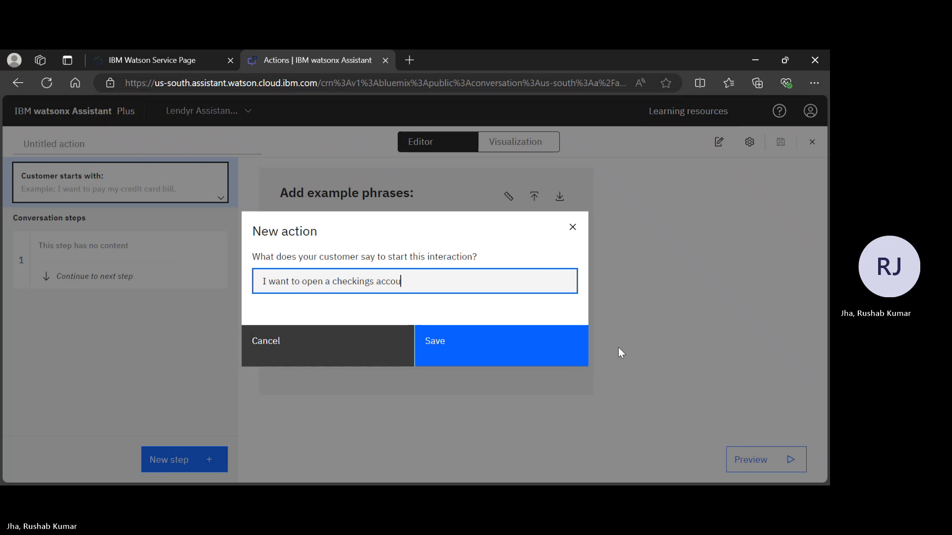
pyautogui.write('nt')
pyautogui.click(501, 360)
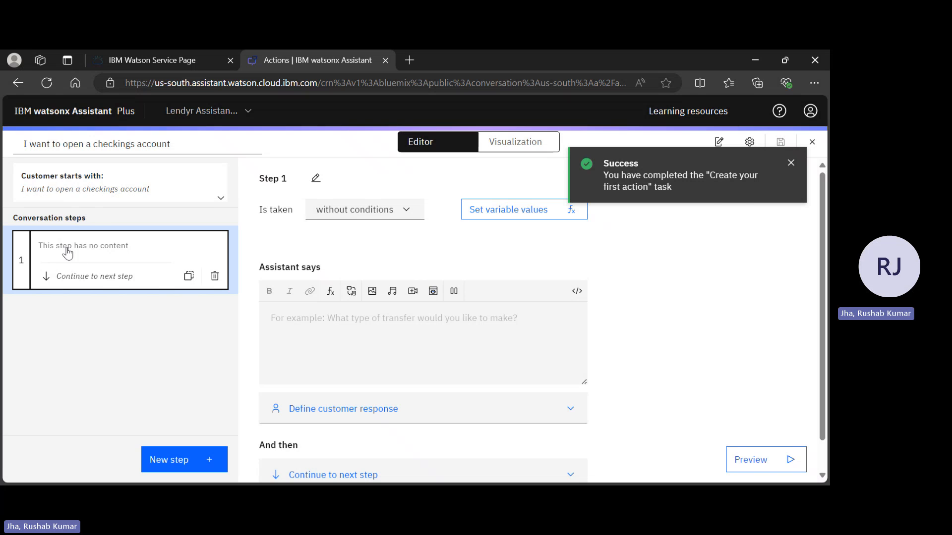
# Write "What type of account?" as the assistant's message in step 1 of the new action.
pyautogui.click(285, 322)
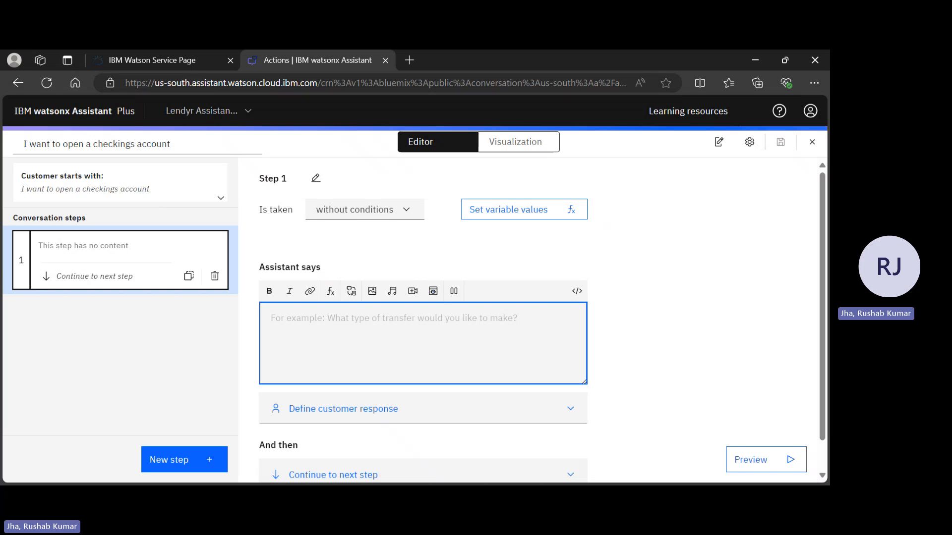
pyautogui.hotkey('alt', 'Tab')
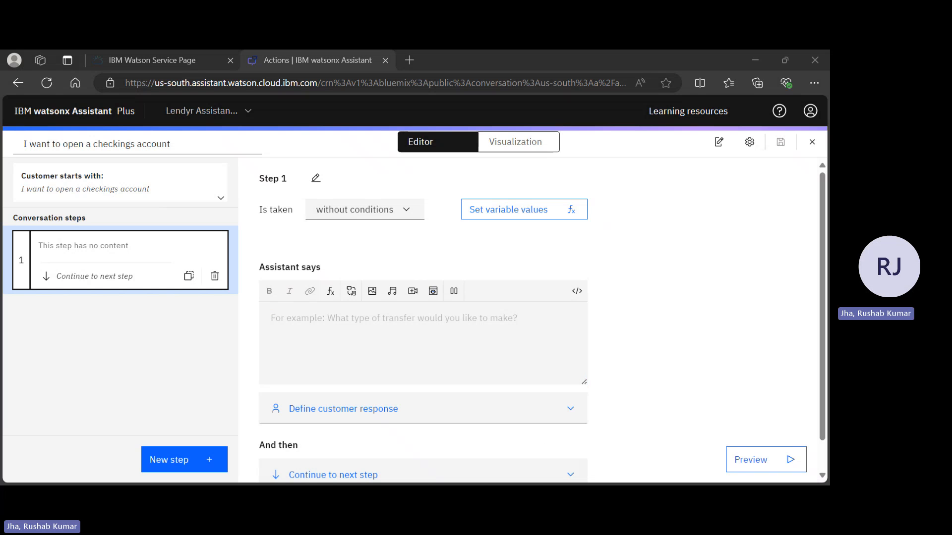
pyautogui.click(475, 363)
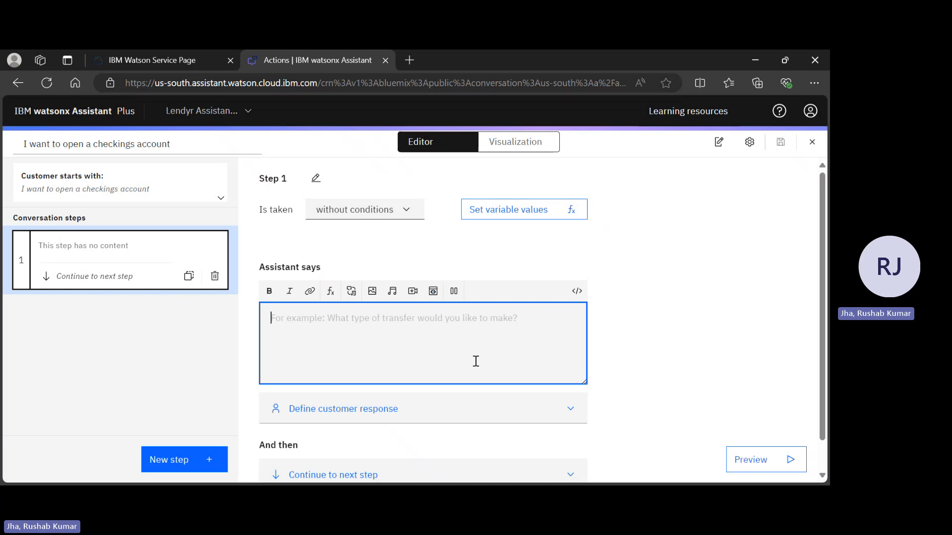
pyautogui.write('What typ')
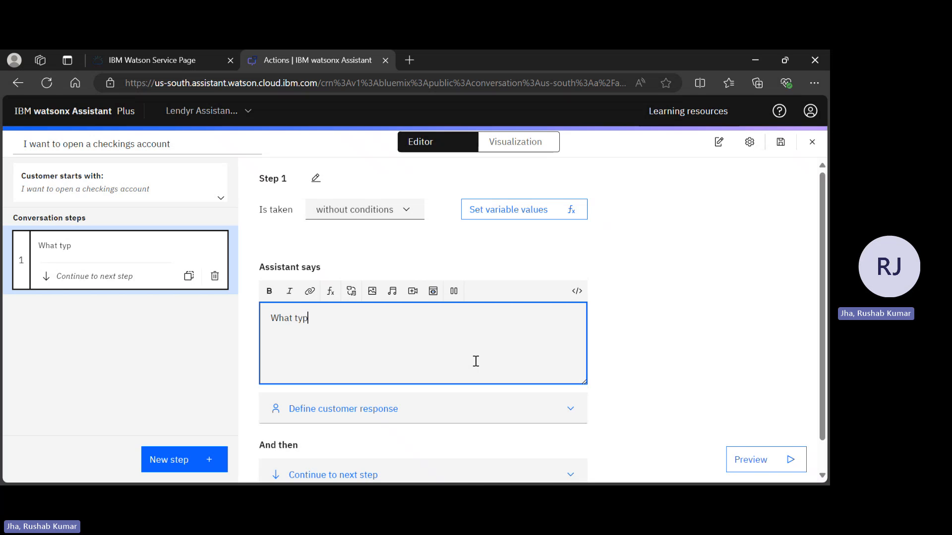
pyautogui.write('e of account')
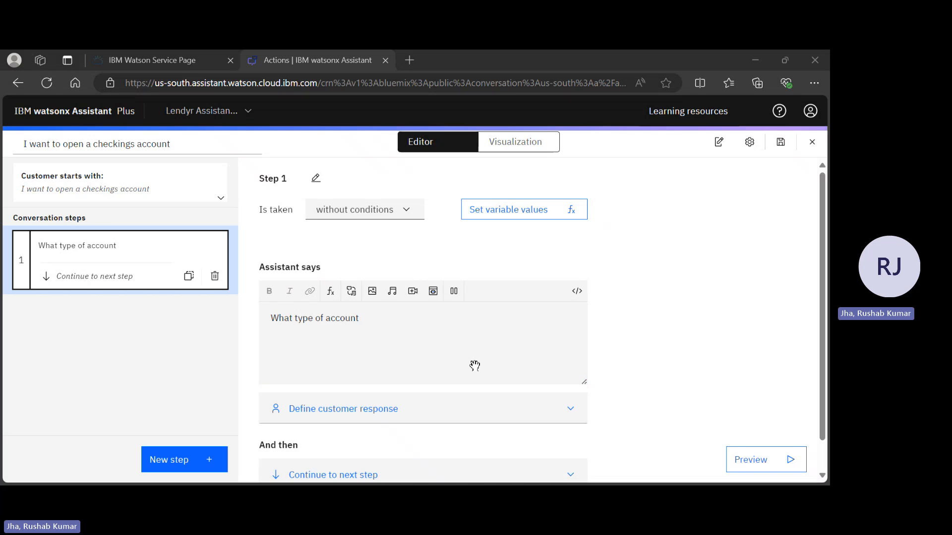
pyautogui.click(475, 361)
pyautogui.press('BackSpace')
pyautogui.press('BackSpace')
pyautogui.press('BackSpace')
pyautogui.press('BackSpace')
pyautogui.press('BackSpace')
pyautogui.press('BackSpace')
pyautogui.press('BackSpace')
pyautogui.press('BackSpace')
pyautogui.press('BackSpace')
pyautogui.press('BackSpace')
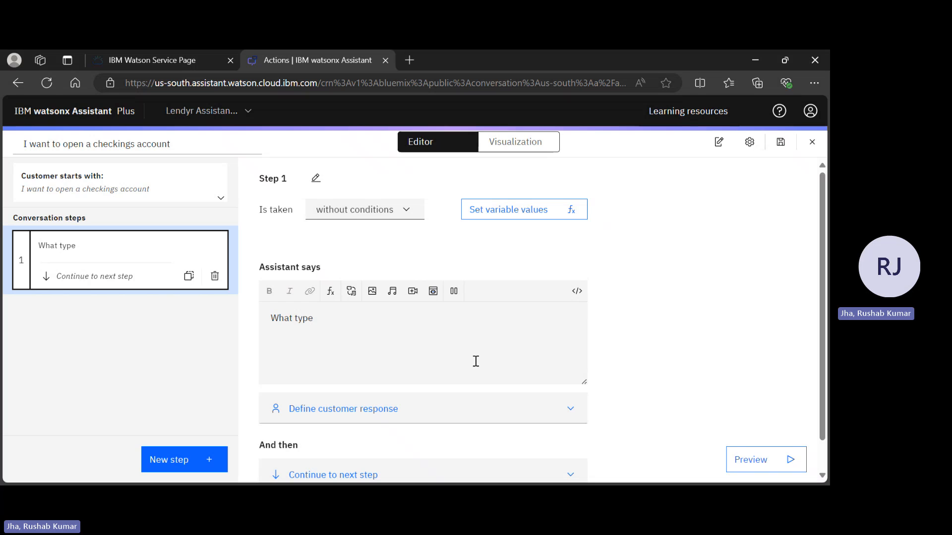
pyautogui.click(475, 361)
pyautogui.hotkey('alt', 'Tab')
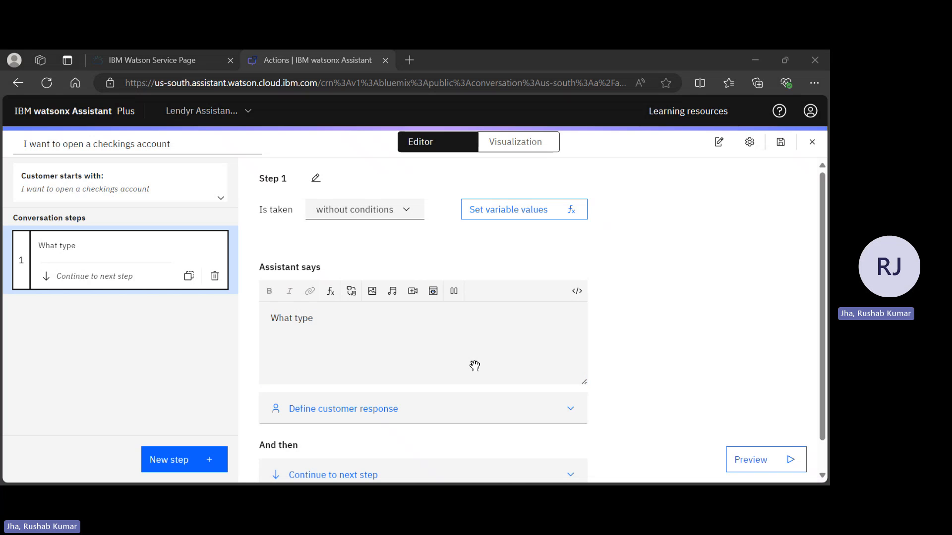
pyautogui.click(475, 363)
pyautogui.write('of')
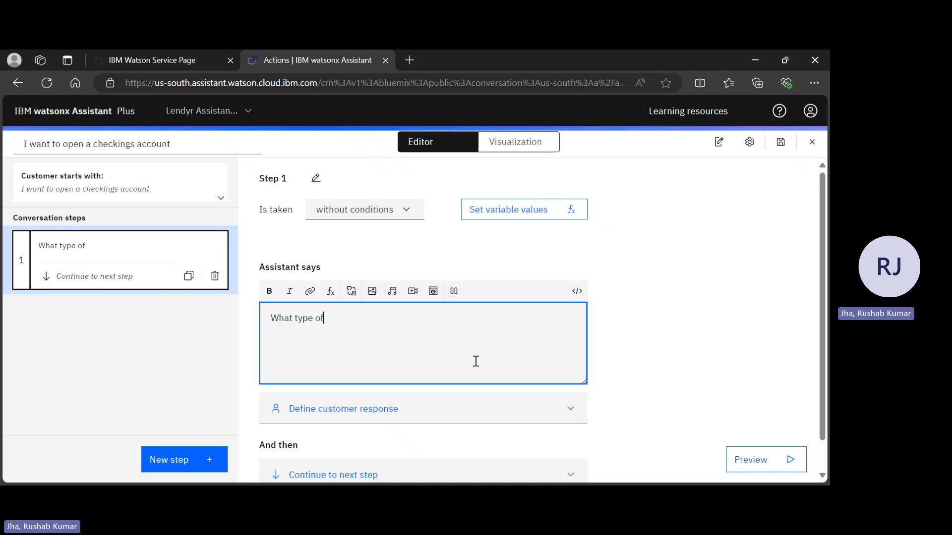
pyautogui.write(' account')
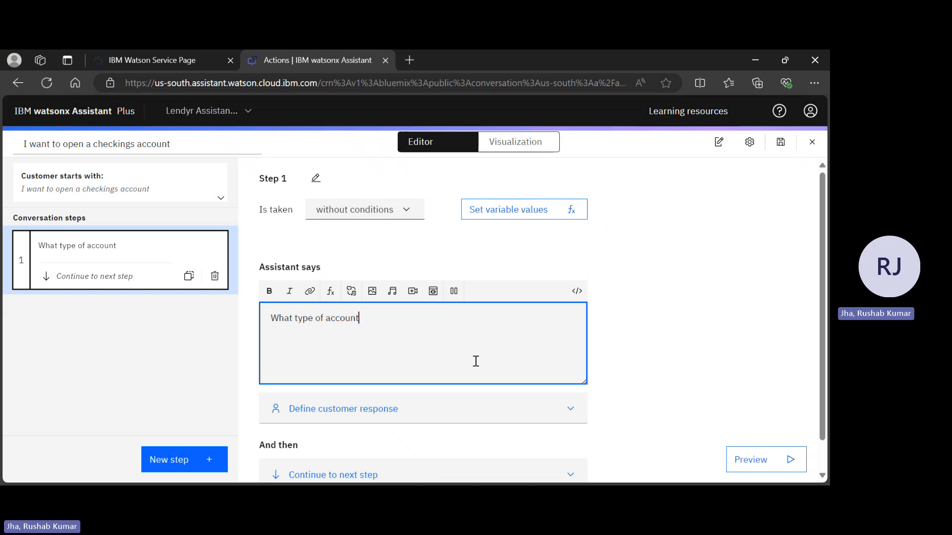
pyautogui.write('?')
pyautogui.scroll(-1, 384, 405)
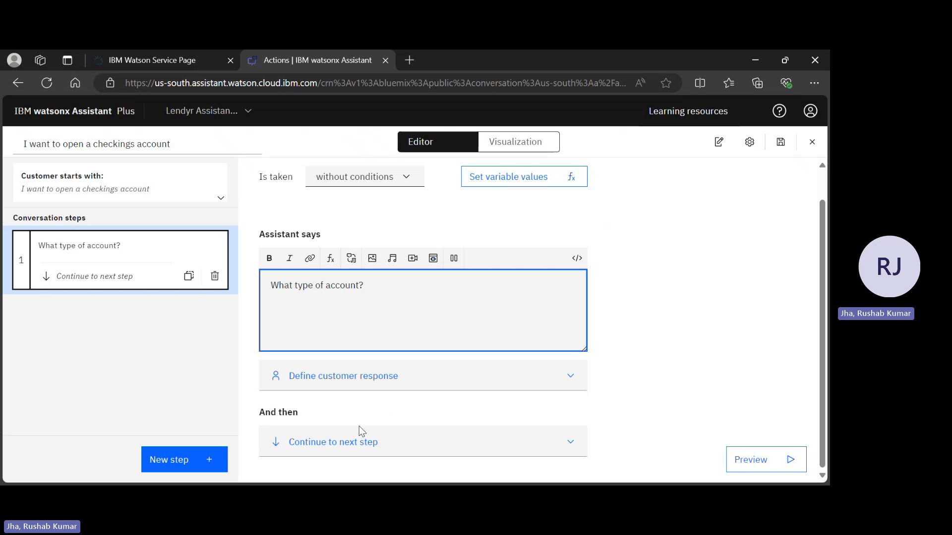
pyautogui.click(386, 378)
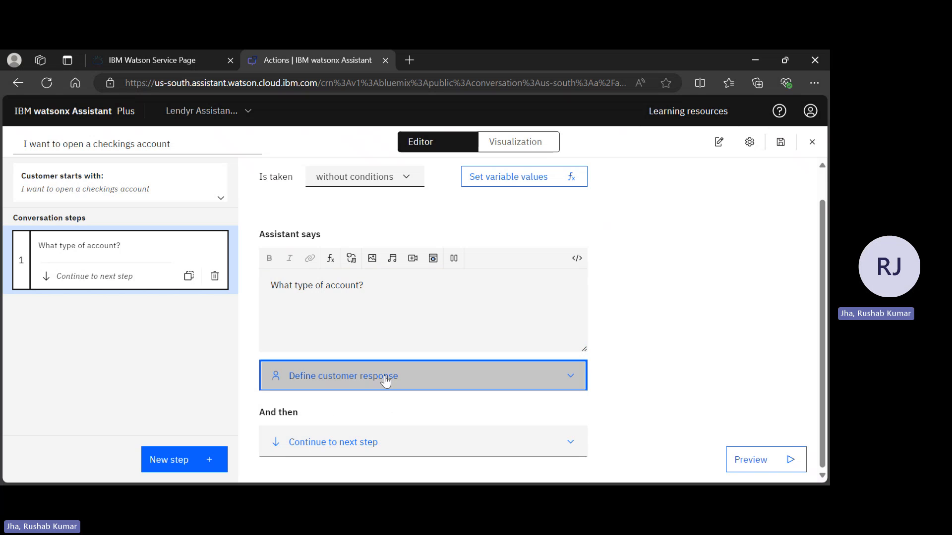
pyautogui.scroll(-2, 382, 379)
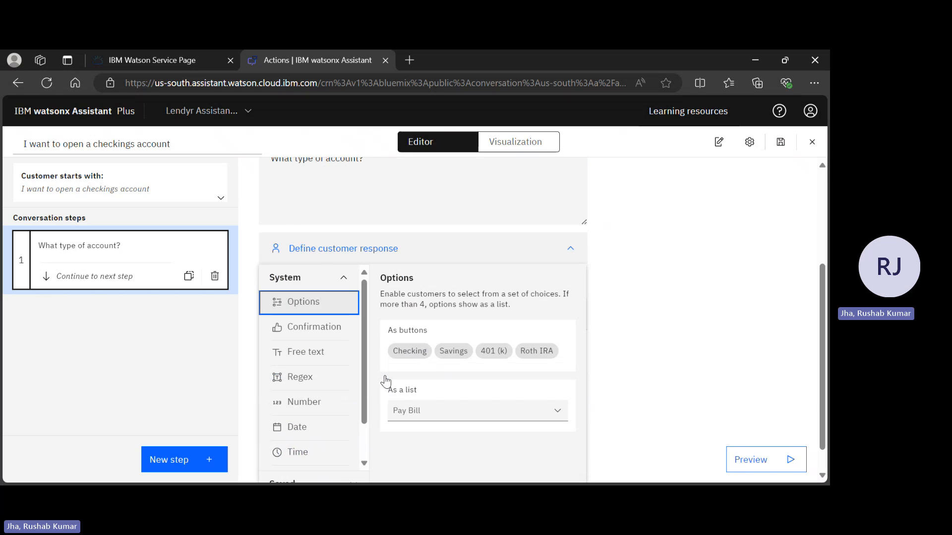
pyautogui.click(337, 310)
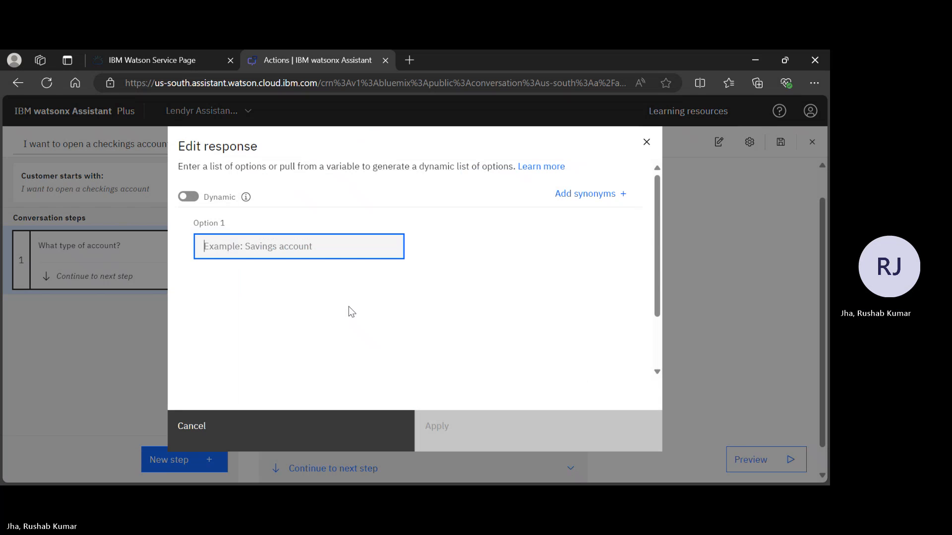
pyautogui.click(646, 142)
# Define the customer response of step 1 as Options.
pyautogui.click(331, 390)
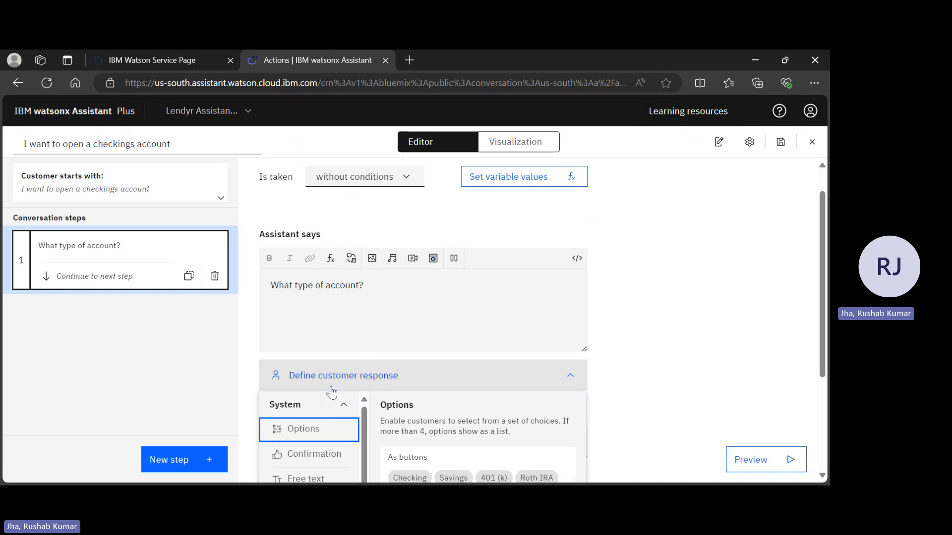
pyautogui.scroll(-1, 329, 416)
pyautogui.click(328, 415)
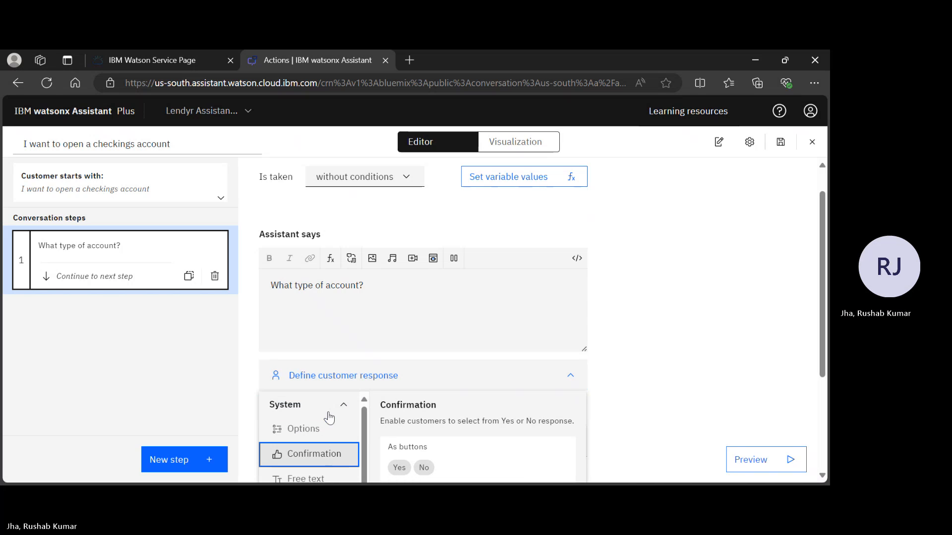
pyautogui.scroll(-3, 733, 287)
pyautogui.press('Down')
pyautogui.click(304, 272)
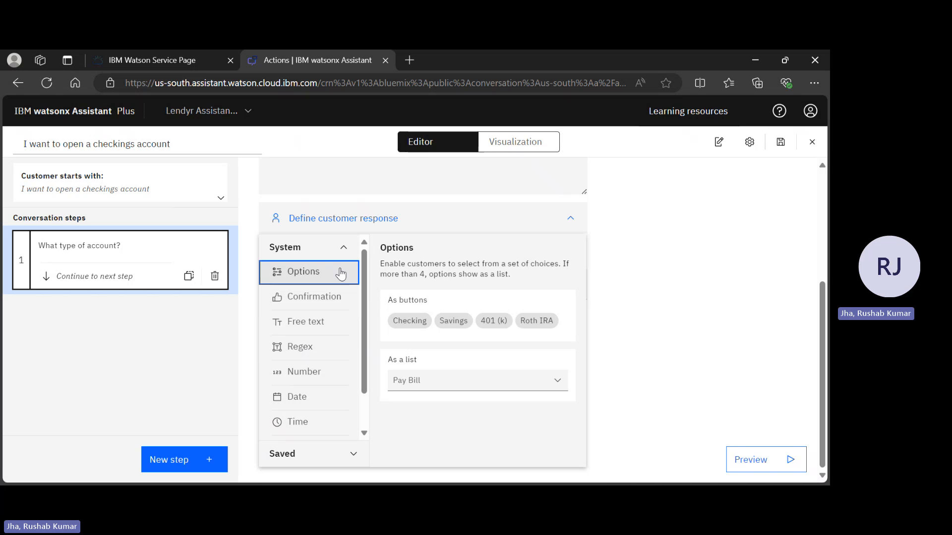
pyautogui.click(462, 385)
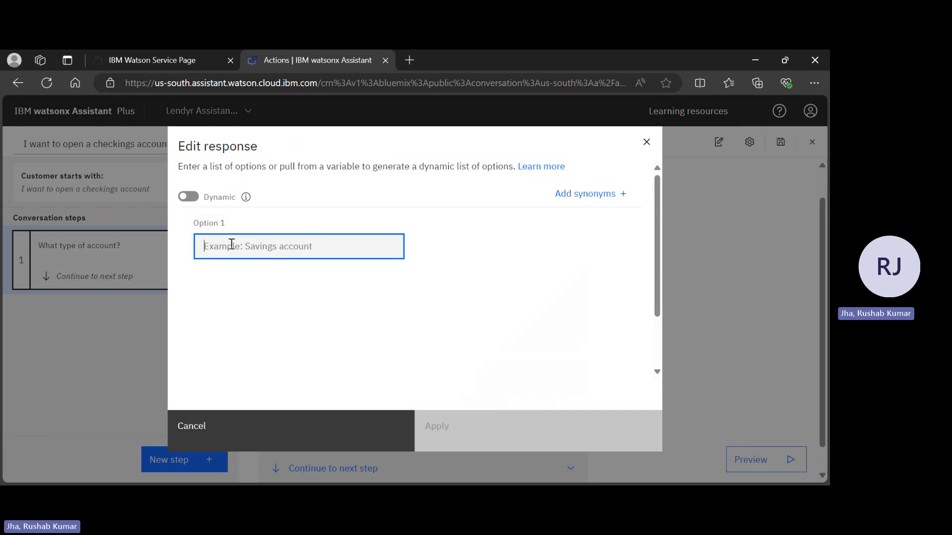
# Enter Checking, Saving and Investment as the three response options and apply them.
pyautogui.write('Checking')
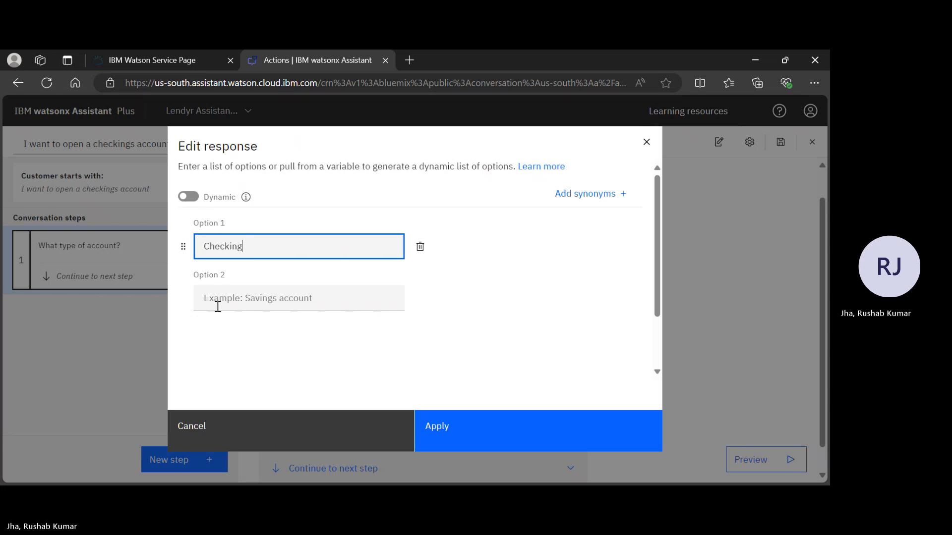
pyautogui.click(218, 306)
pyautogui.write('Savinf')
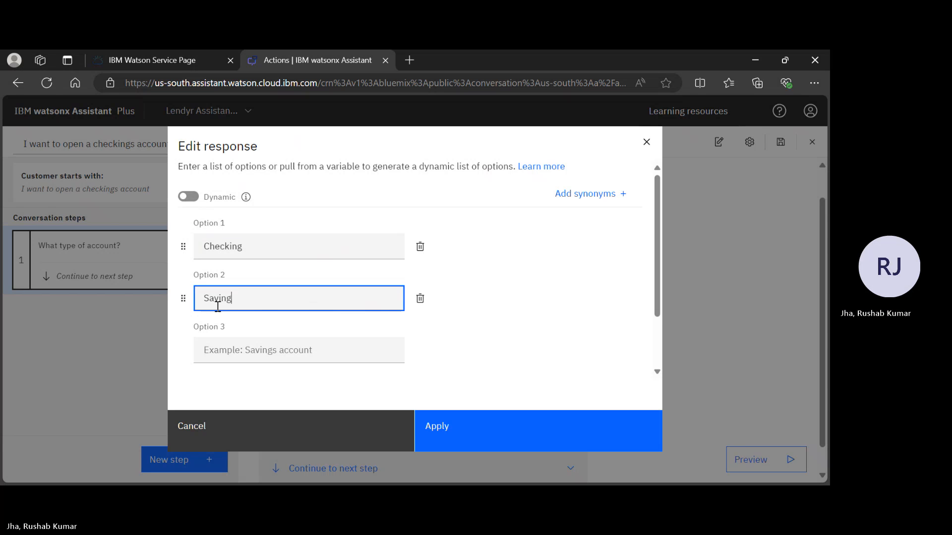
pyautogui.press('Tab')
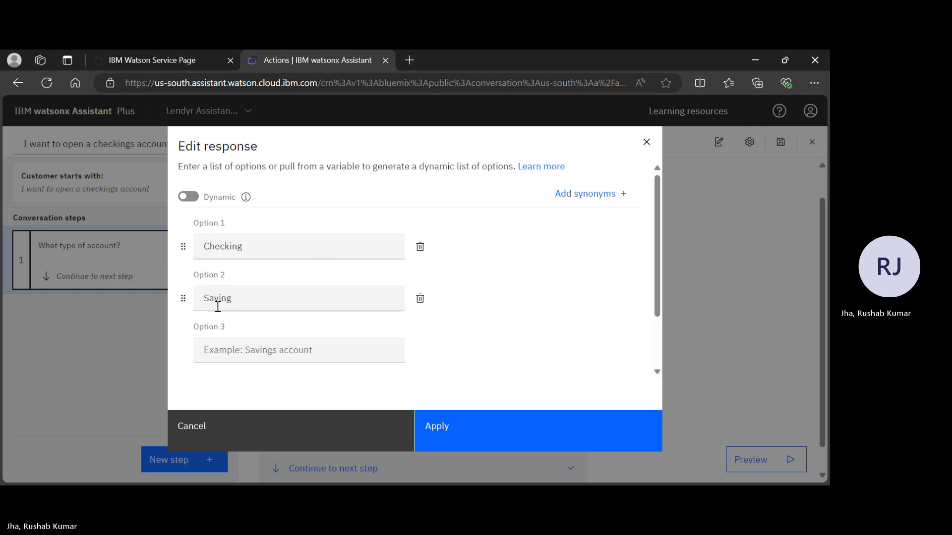
pyautogui.click(200, 343)
pyautogui.write('I')
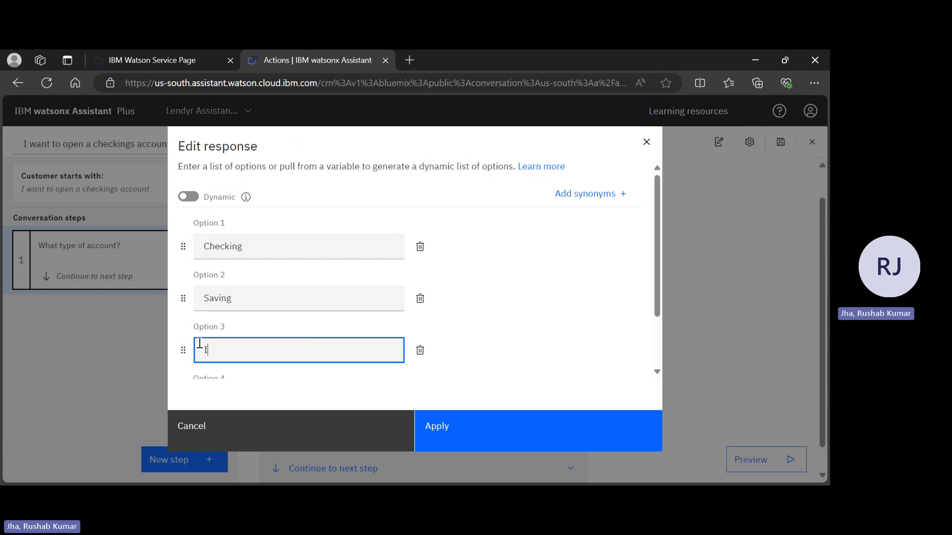
pyautogui.write('nvestm')
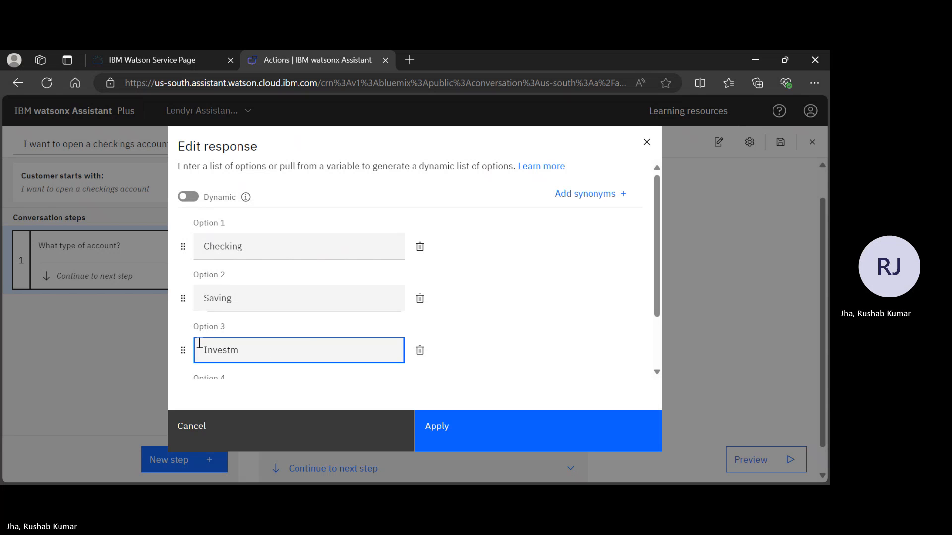
pyautogui.write(',eent')
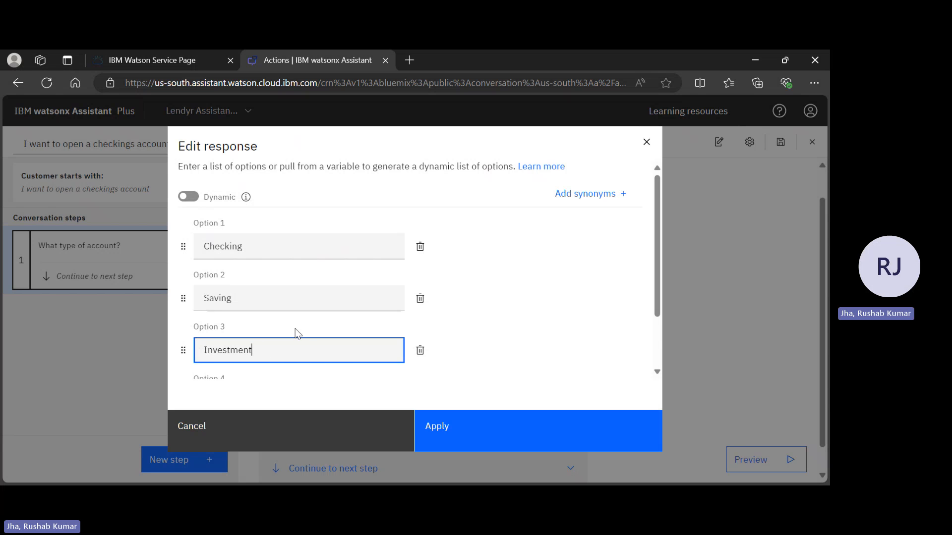
pyautogui.scroll(-3, 519, 308)
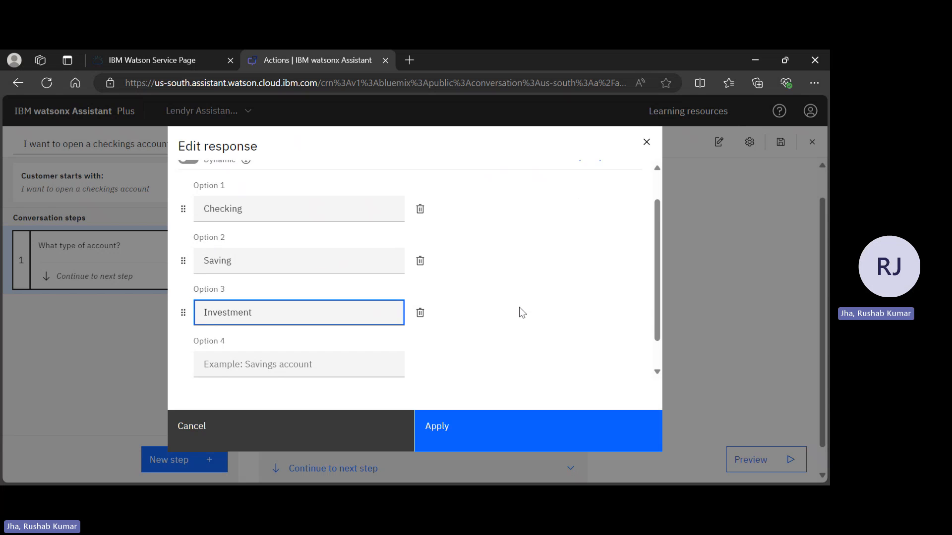
pyautogui.click(525, 437)
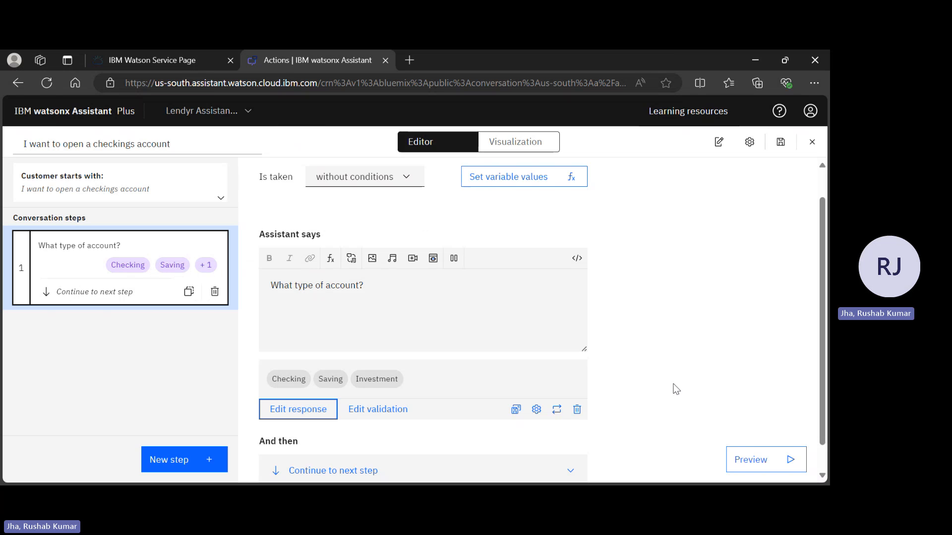
# Open the assistant preview and begin a test message with "I".
pyautogui.click(759, 471)
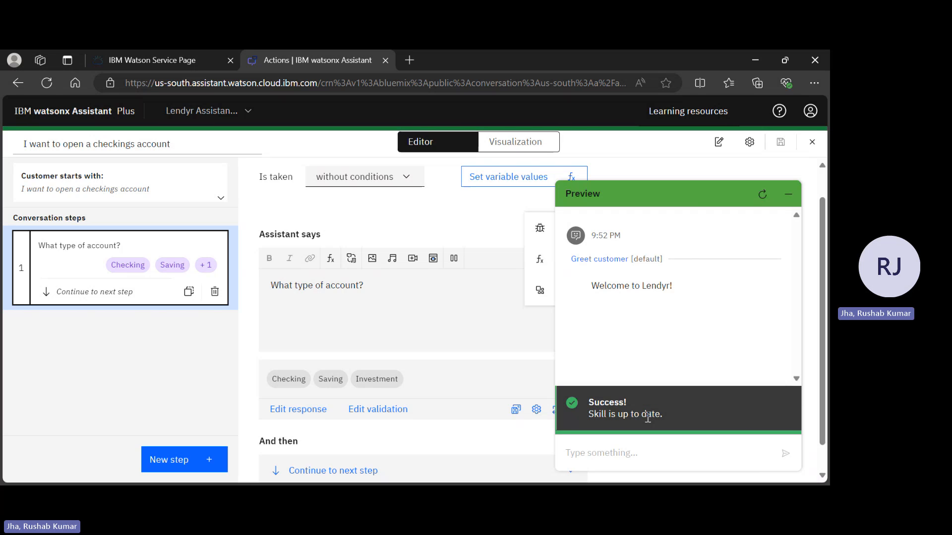
pyautogui.click(643, 455)
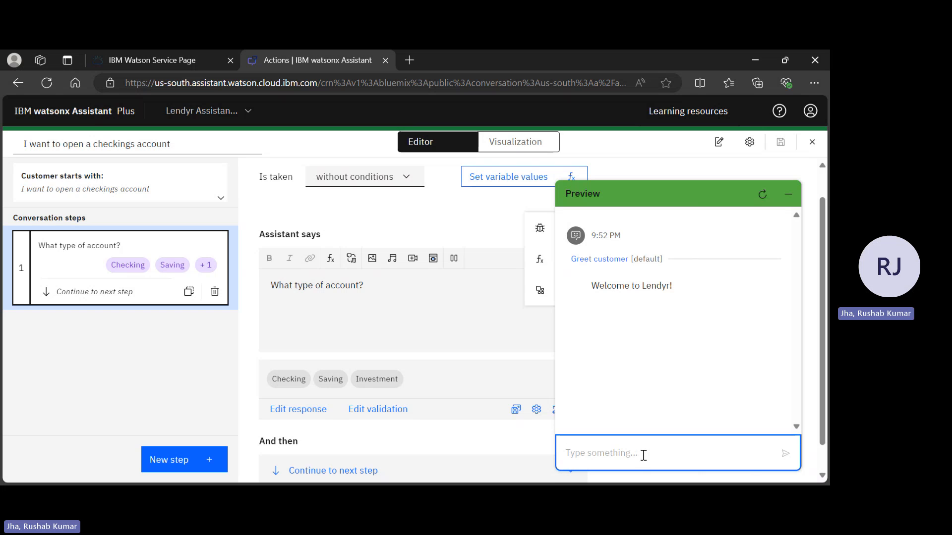
pyautogui.write('i')
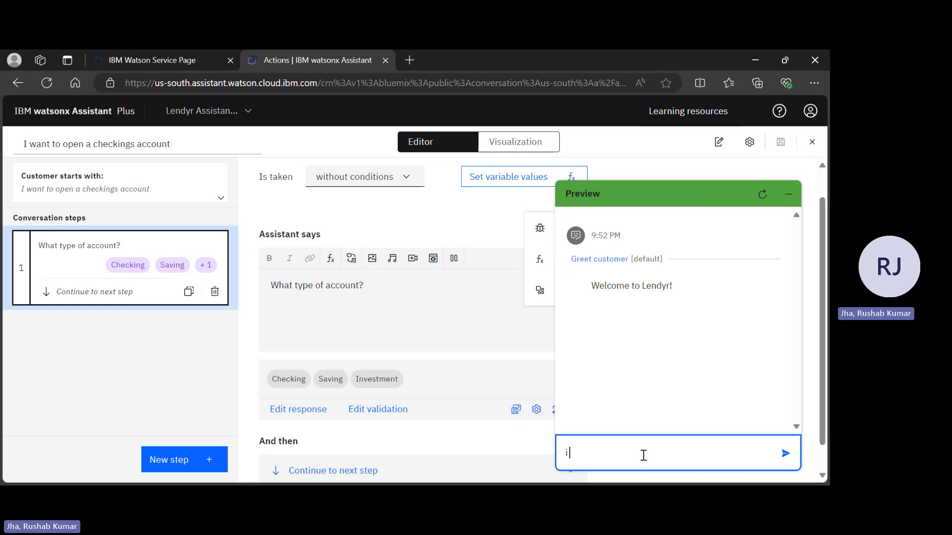
pyautogui.press('BackSpace')
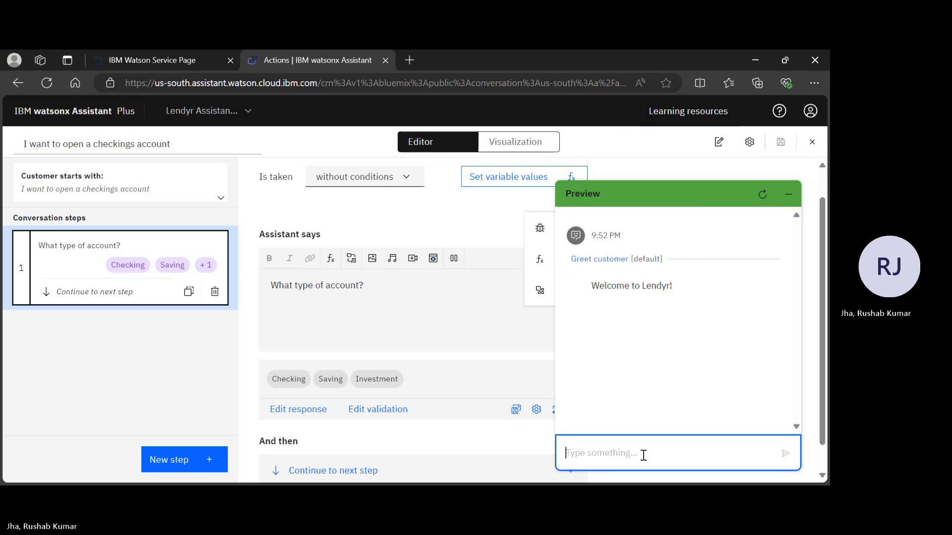
pyautogui.write('I wan')
pyautogui.press('BackSpace')
pyautogui.press('BackSpace')
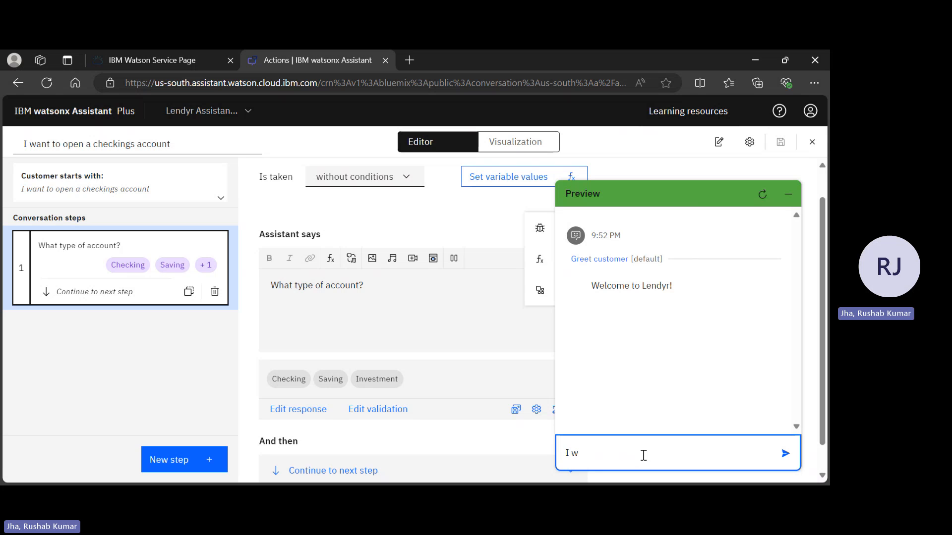
pyautogui.write('want')
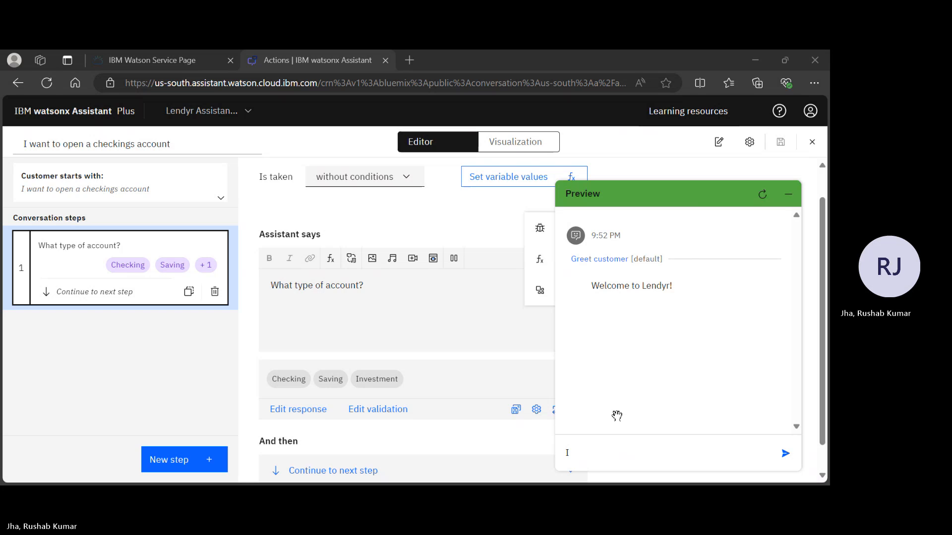
pyautogui.click(617, 416)
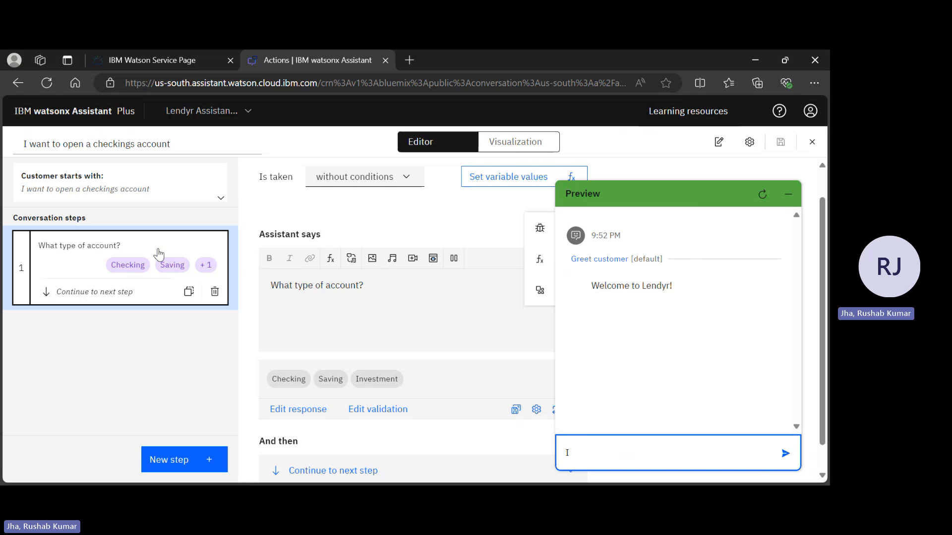
# Extend the assistant's message in step 1 to "What type of account would you like to open?" and save the action.
pyautogui.click(360, 284)
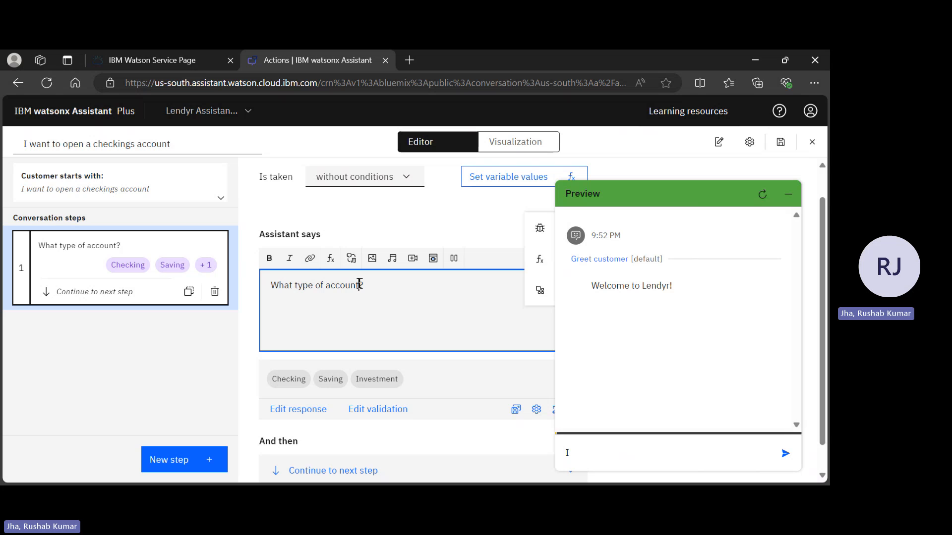
pyautogui.write('would ')
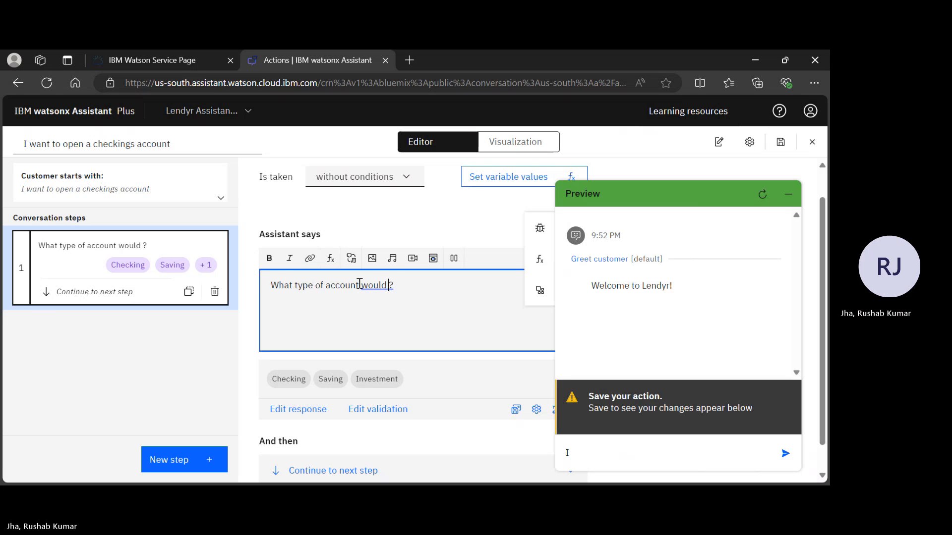
pyautogui.write('you like to o')
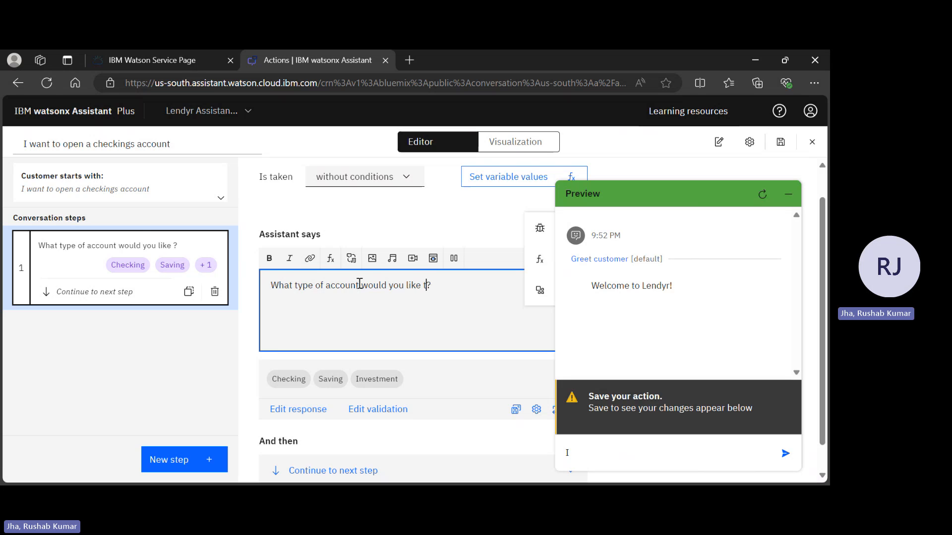
pyautogui.write('pen')
pyautogui.click(788, 193)
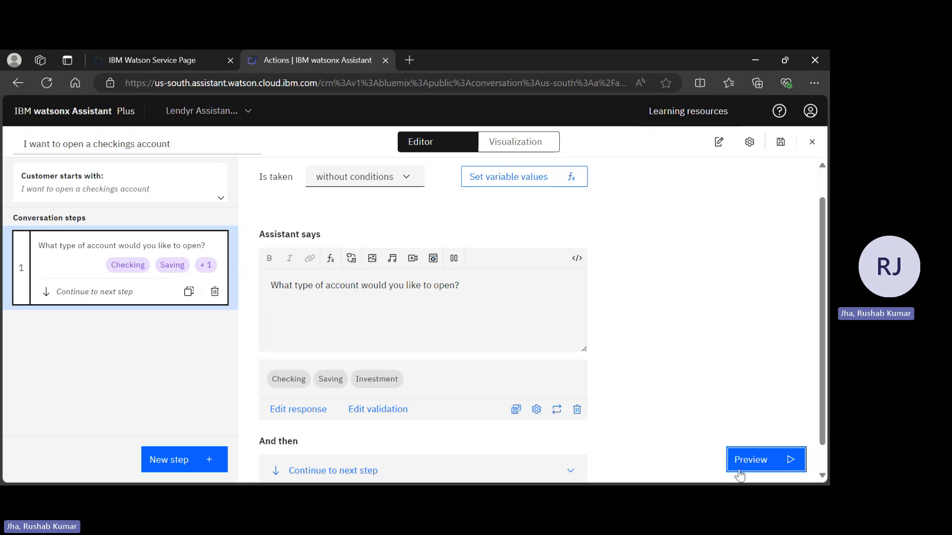
pyautogui.scroll(-1, 587, 270)
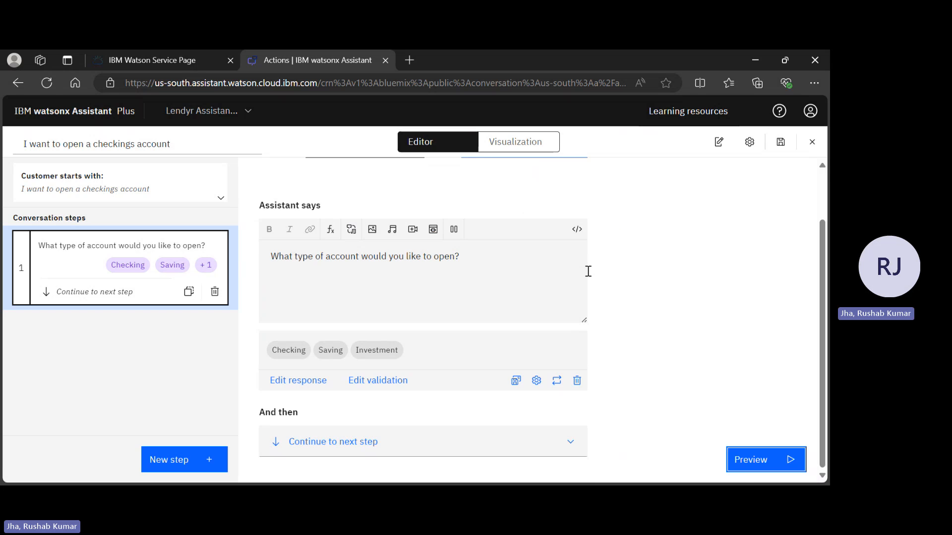
pyautogui.scroll(2, 587, 271)
pyautogui.click(786, 147)
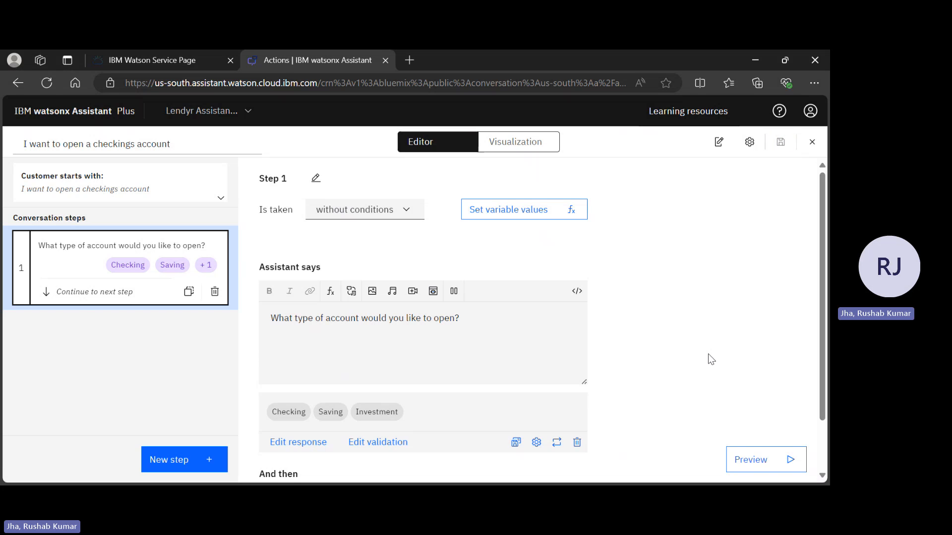
# Restart the assistant preview conversation and send the test message "I need a new account".
pyautogui.click(755, 454)
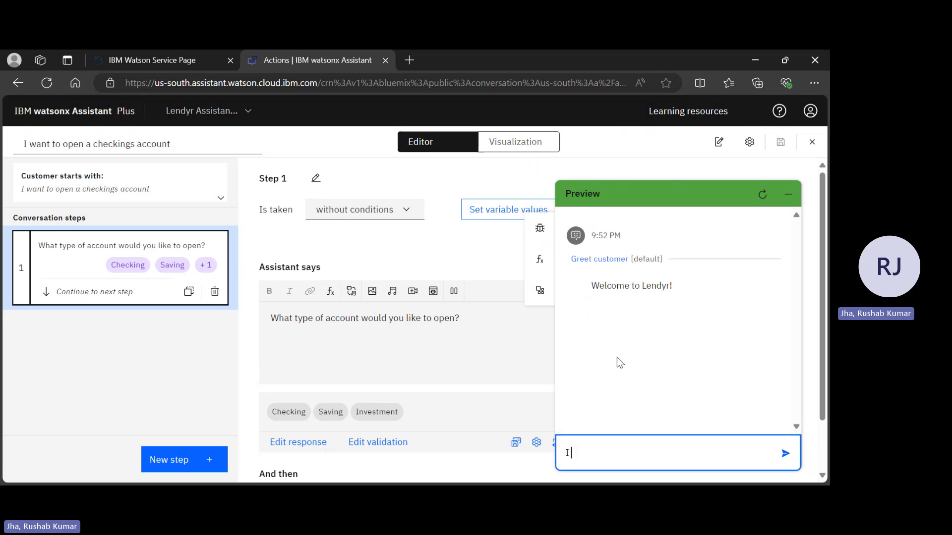
pyautogui.write('I')
pyautogui.click(764, 192)
pyautogui.write('I need a new account')
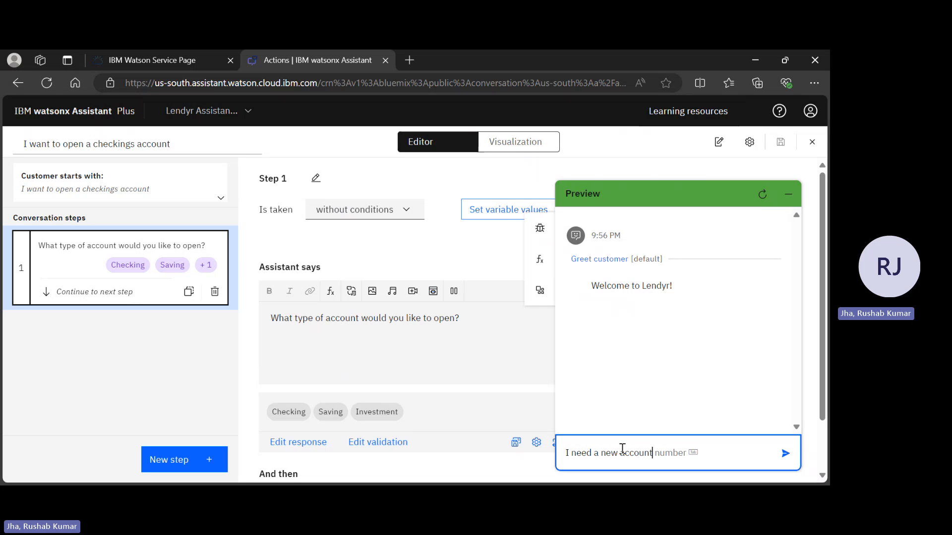
pyautogui.press('Return')
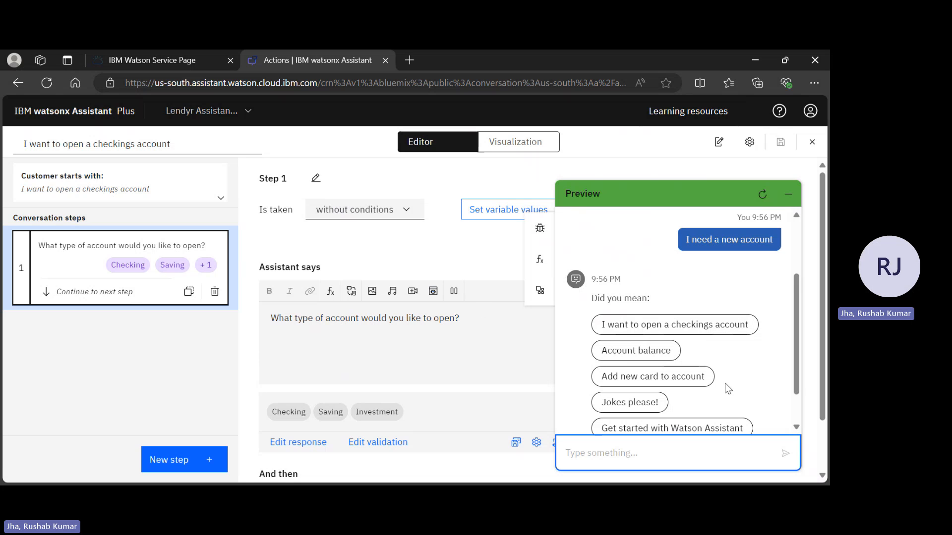
# Choose the suggestion "I want to open a checkings account" in the preview and review the conversation before closing it.
pyautogui.click(664, 330)
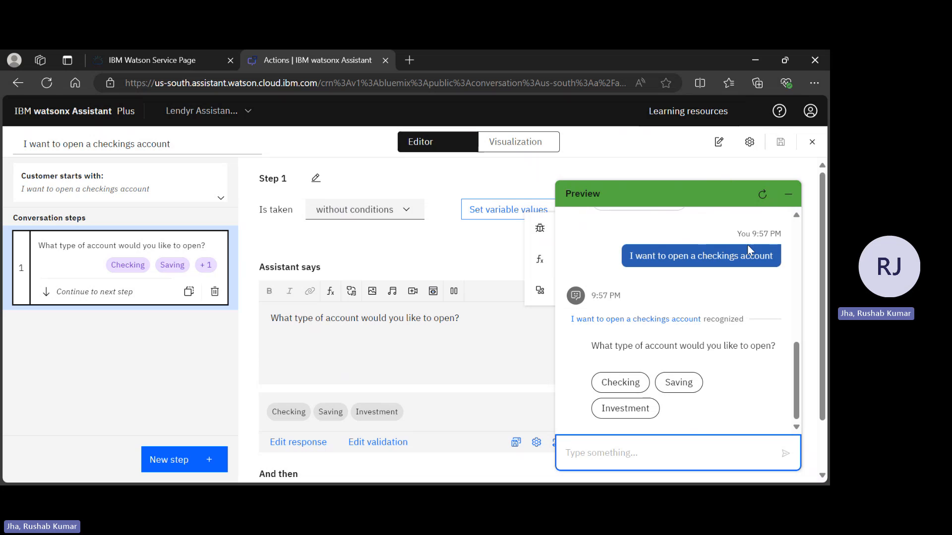
pyautogui.scroll(2, 748, 278)
pyautogui.scroll(5, 746, 281)
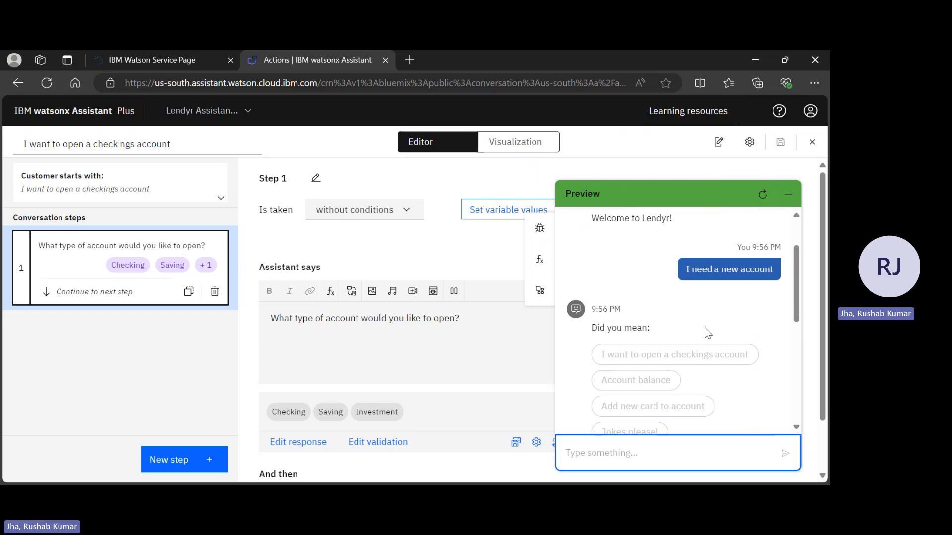
pyautogui.click(790, 194)
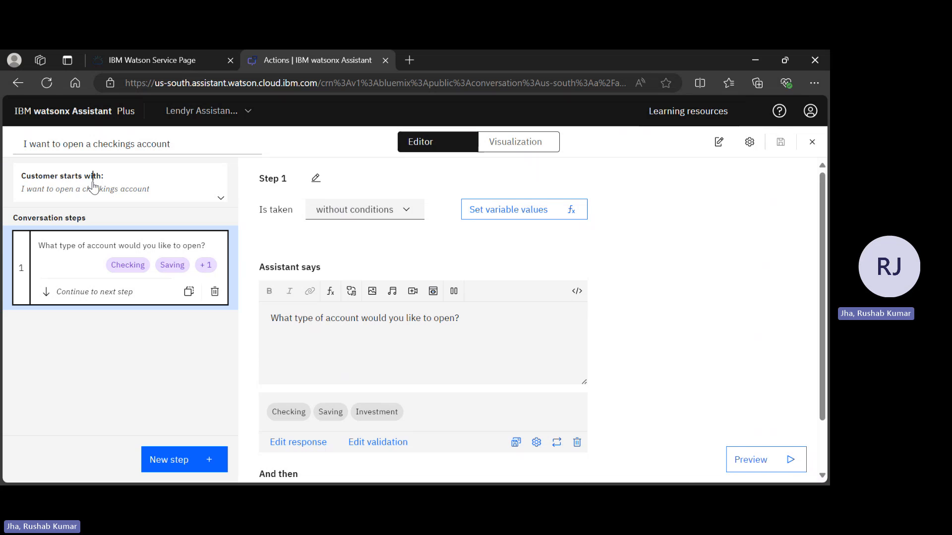
# Add "I need a new account" as an example phrase that starts the action.
pyautogui.click(95, 185)
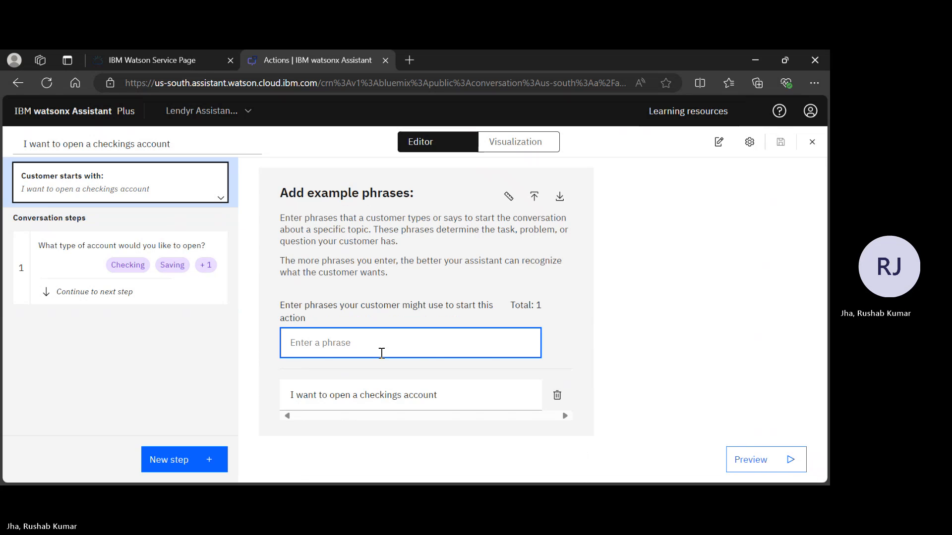
pyautogui.write('I need ')
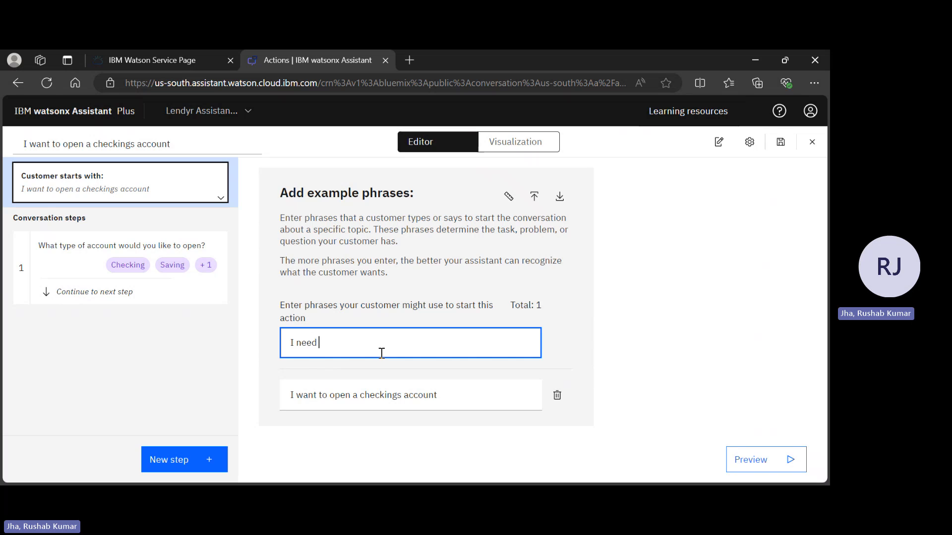
pyautogui.write('a new account')
pyautogui.press('Return')
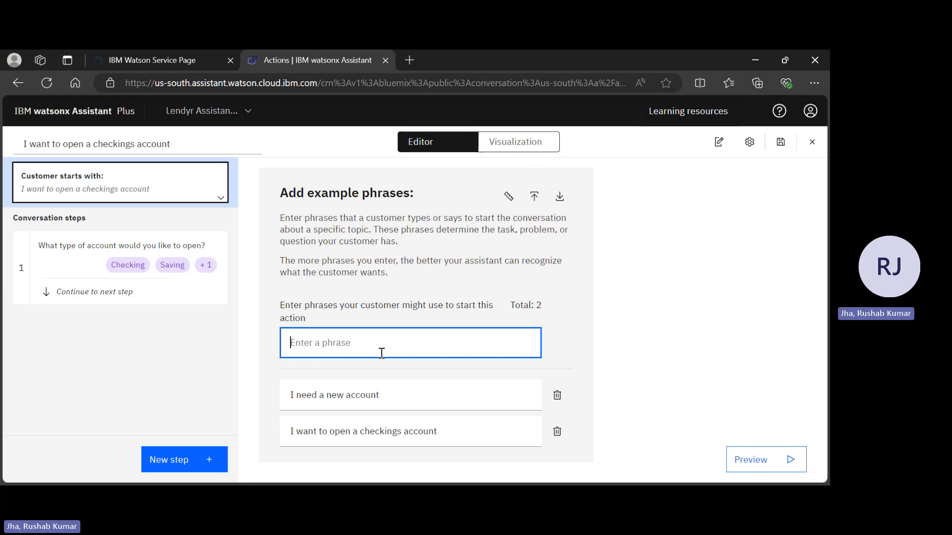
# Add "I want to open a savings account" as another example phrase for starting the action.
pyautogui.write('I w')
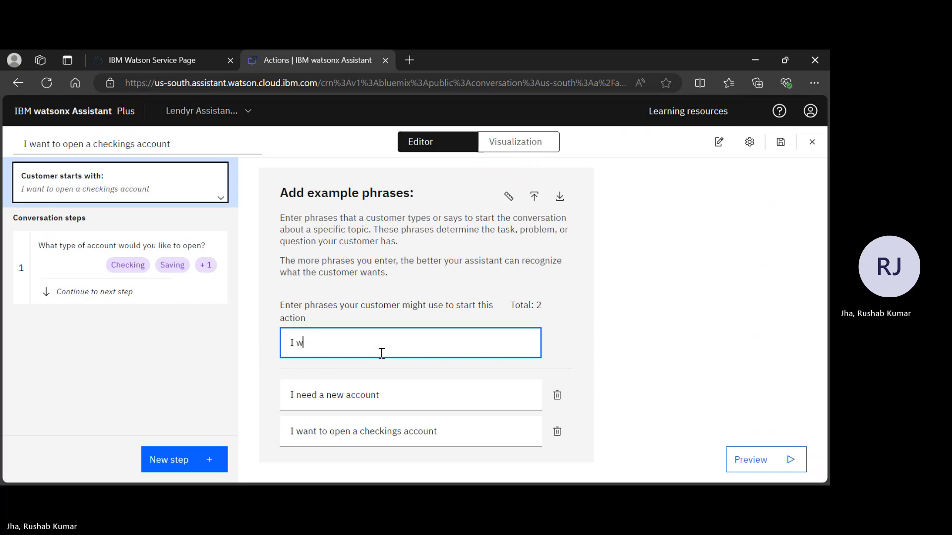
pyautogui.write('ant to ')
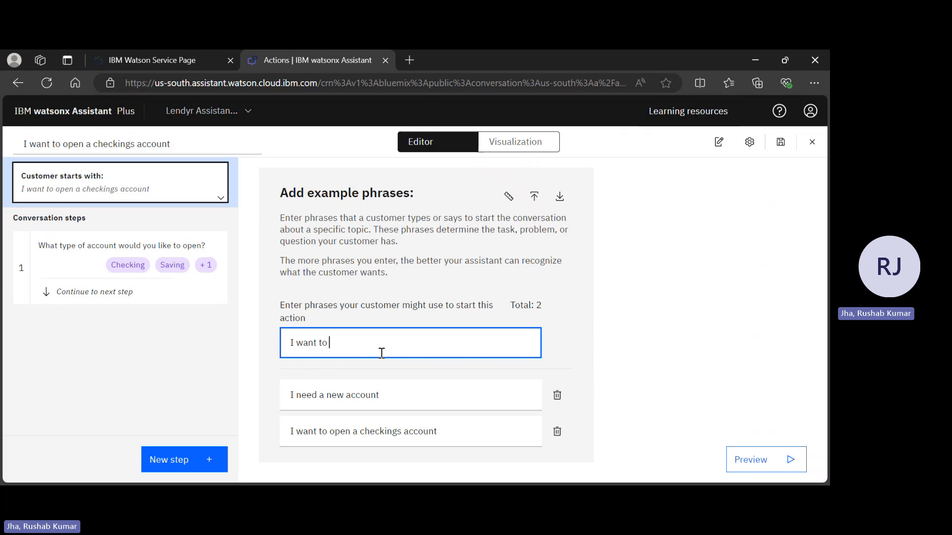
pyautogui.write('open a savings acc')
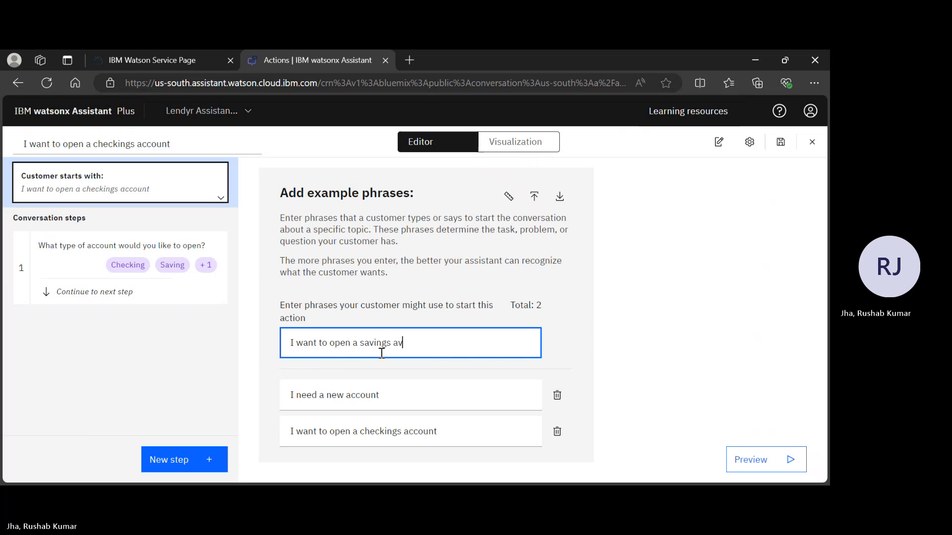
pyautogui.write('ount')
pyautogui.press('Return')
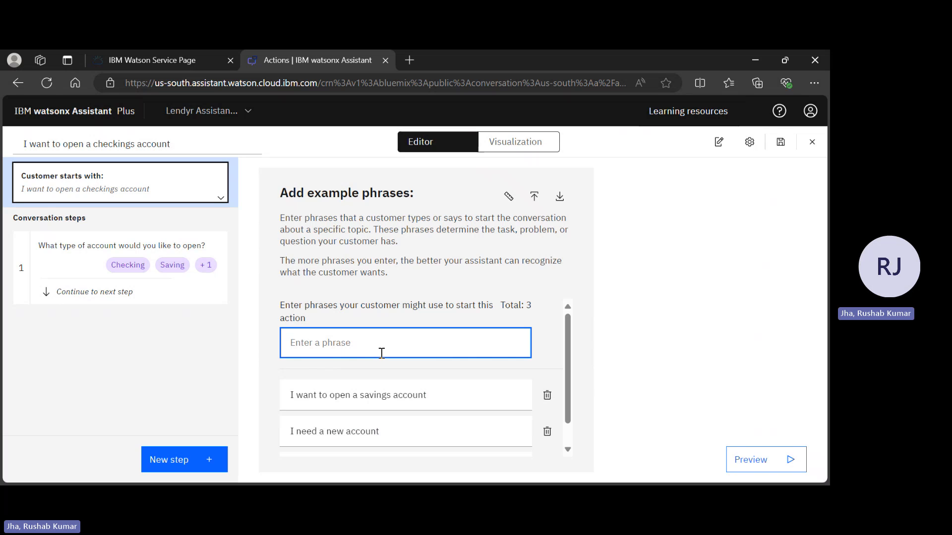
# Review the action's example phrases and the contents of its account type question step.
pyautogui.scroll(-1, 382, 353)
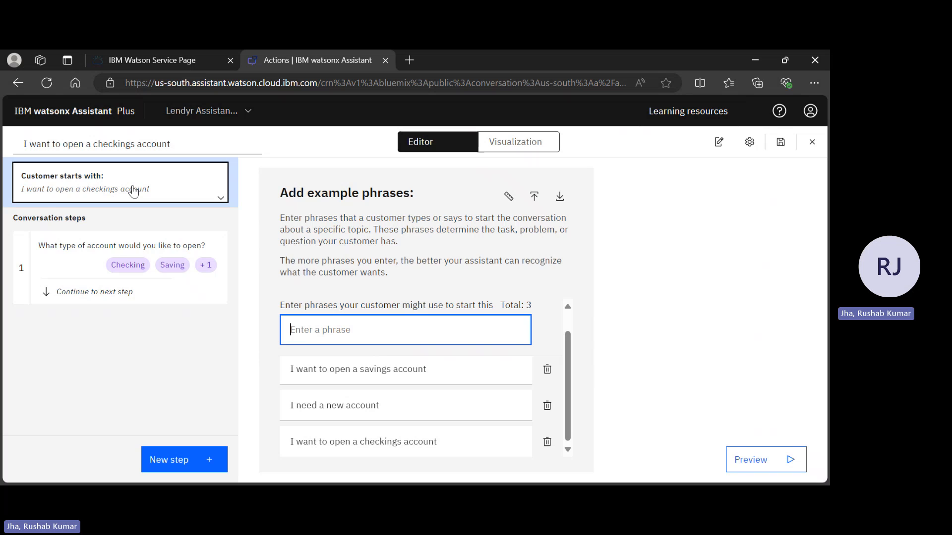
pyautogui.click(20, 260)
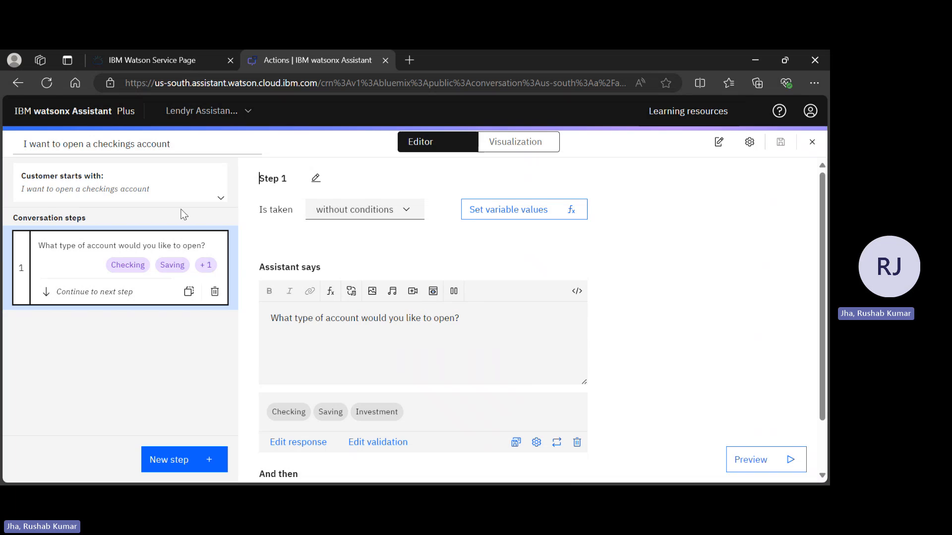
pyautogui.click(124, 189)
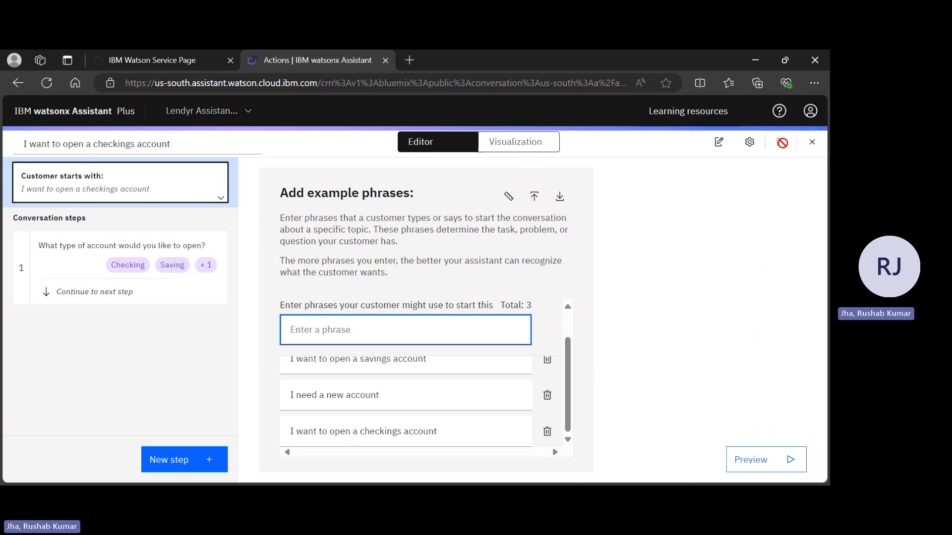
pyautogui.click(124, 250)
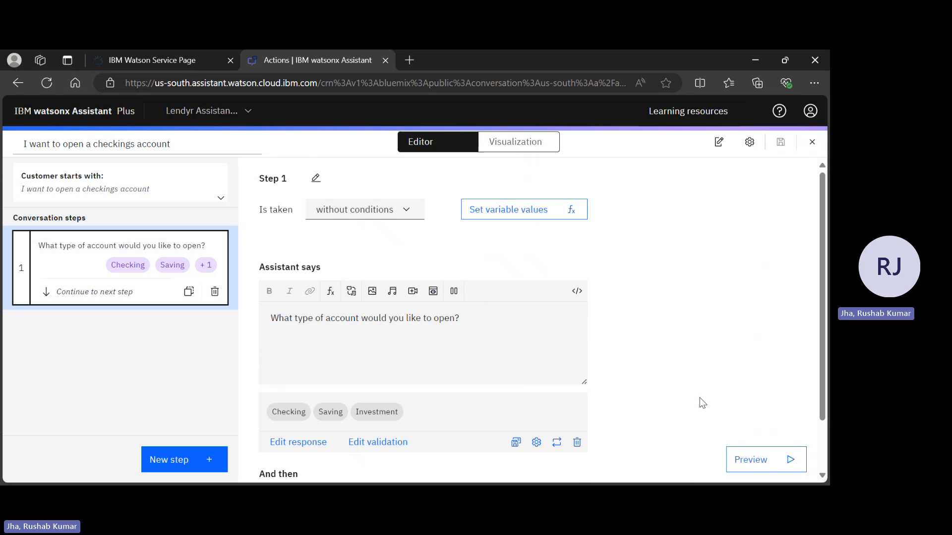
# Open the assistant preview and send the test message "I need a new account".
pyautogui.click(763, 460)
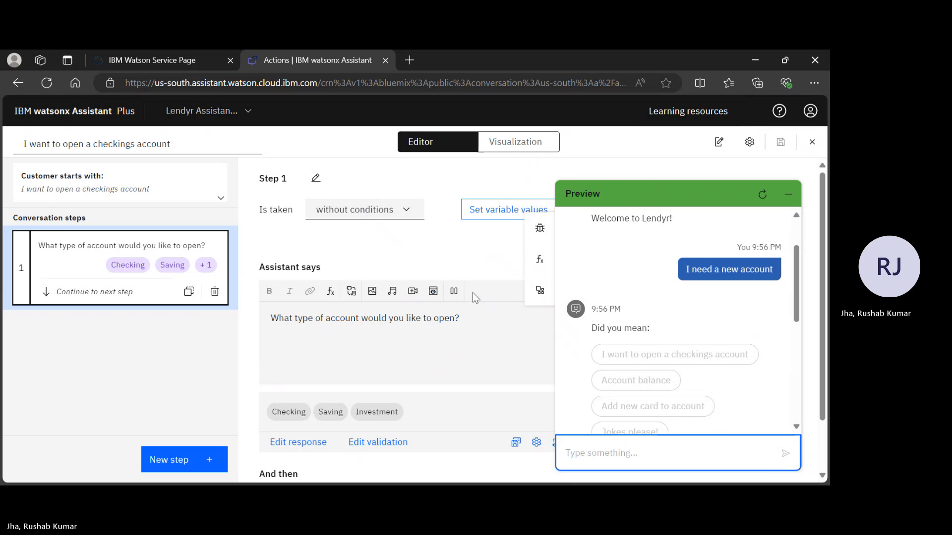
pyautogui.write('I n')
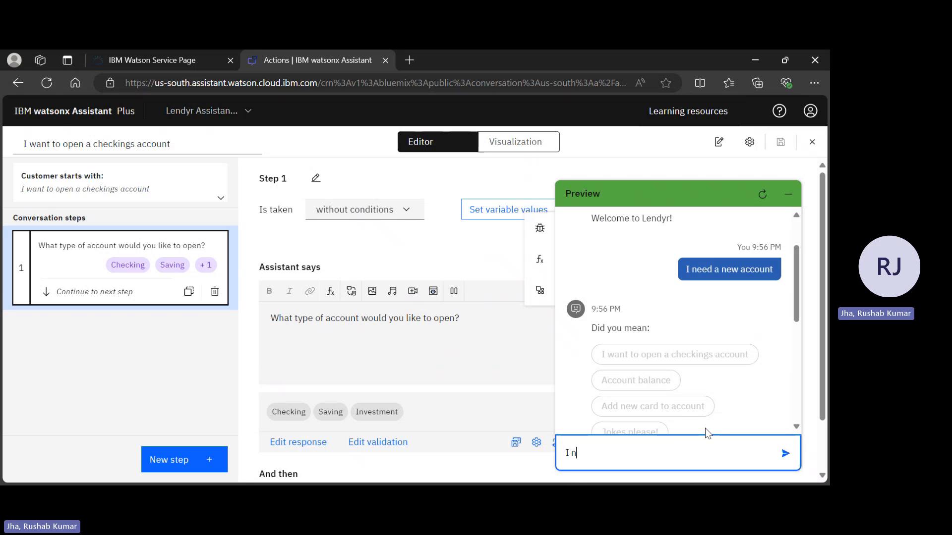
pyautogui.write('eed a new accoubnt')
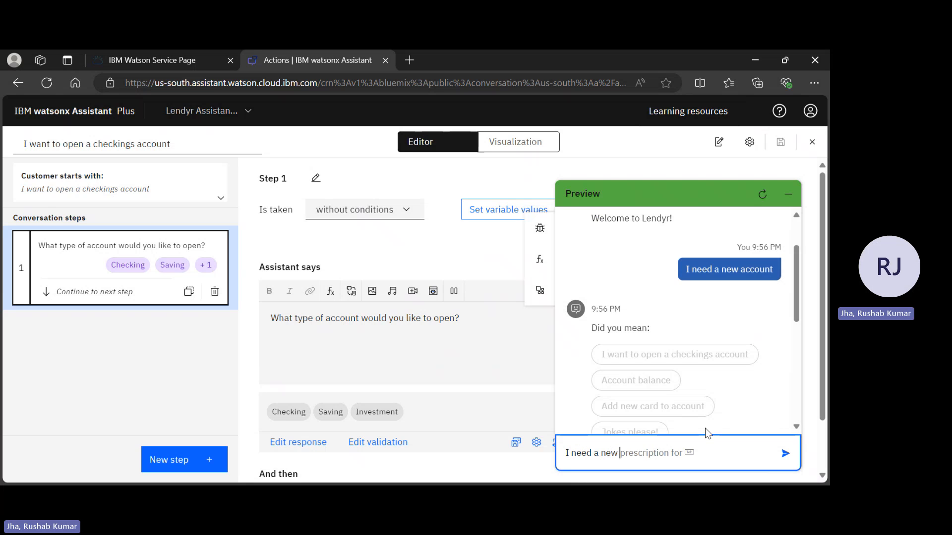
pyautogui.press('BackSpace')
pyautogui.press('BackSpace')
pyautogui.press('BackSpace')
pyautogui.write('nt')
pyautogui.press('Return')
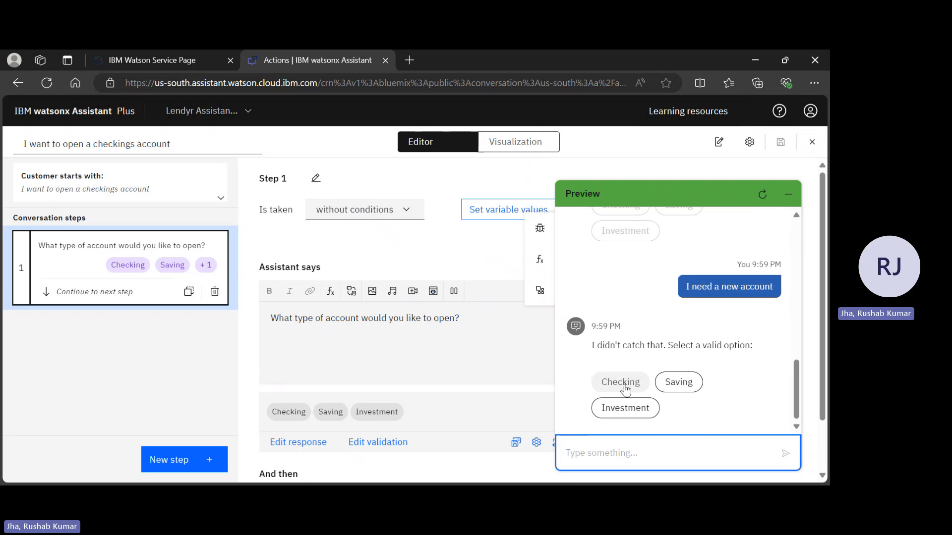
# Answer the preview's account type question with Checking, restart the conversation and close the preview.
pyautogui.click(627, 378)
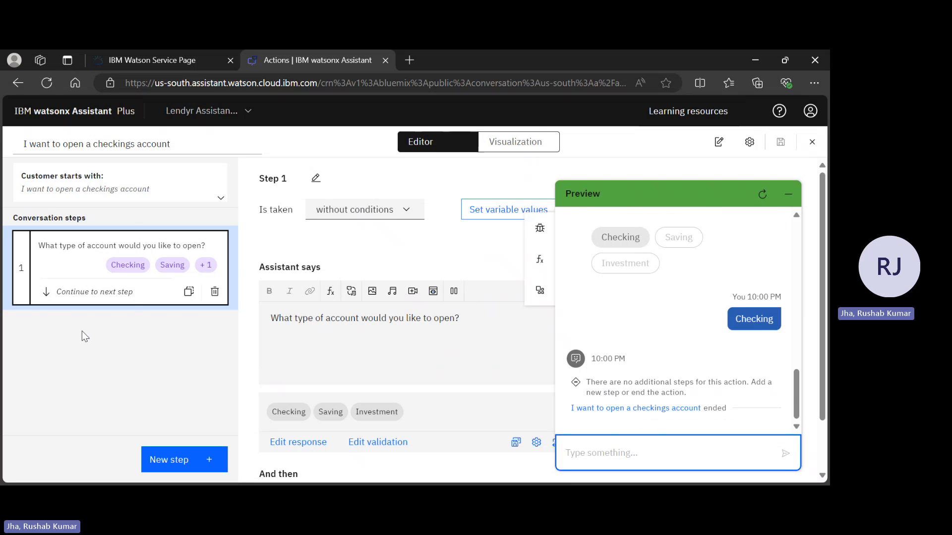
pyautogui.click(763, 194)
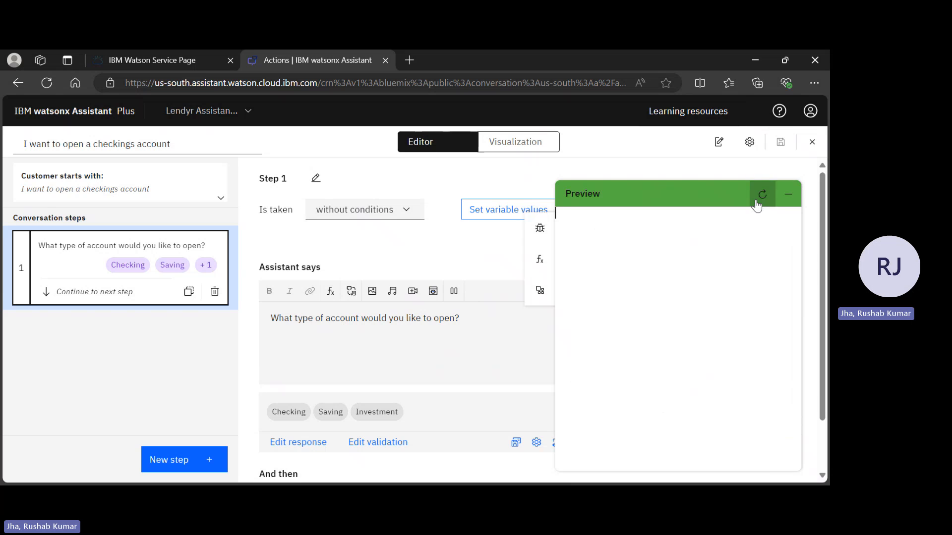
pyautogui.click(792, 202)
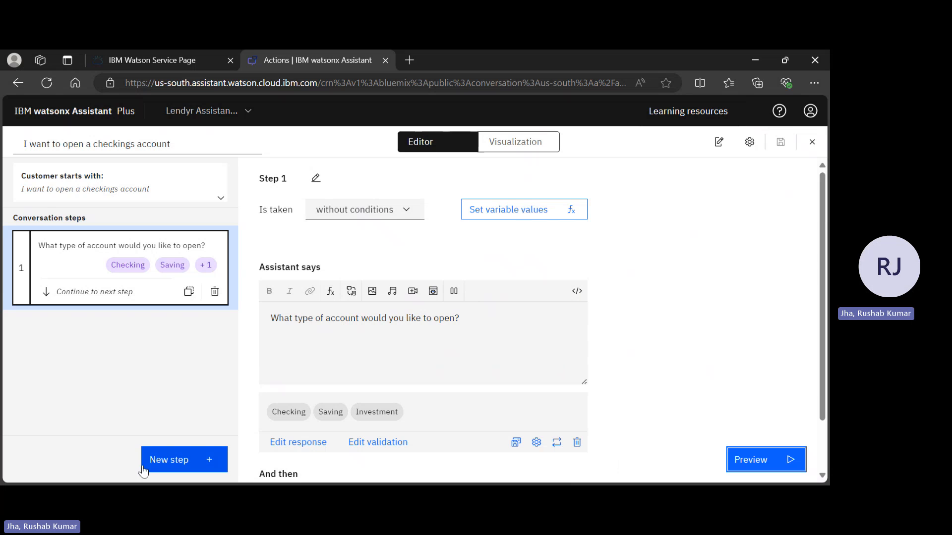
# Examine the choices for what happens after step 1 without changing the selection.
pyautogui.scroll(-1, 445, 340)
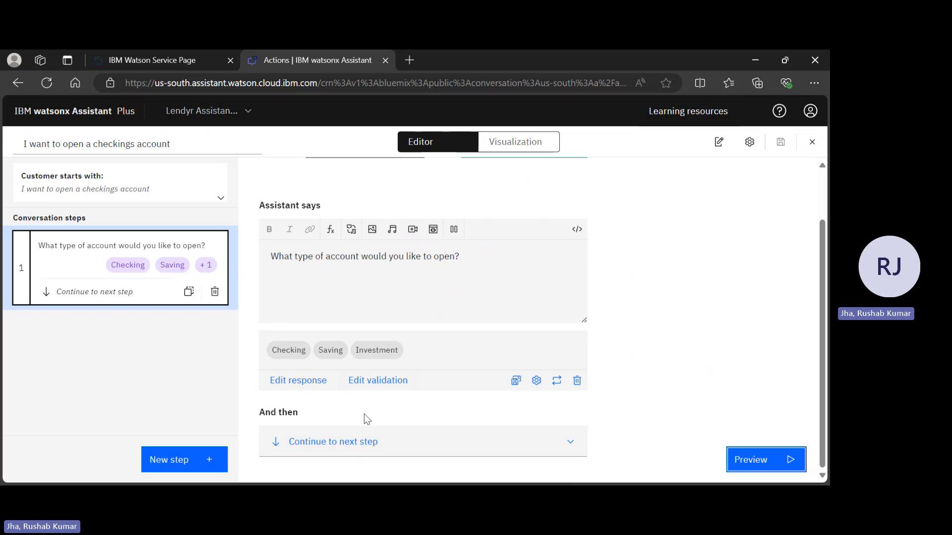
pyautogui.click(358, 455)
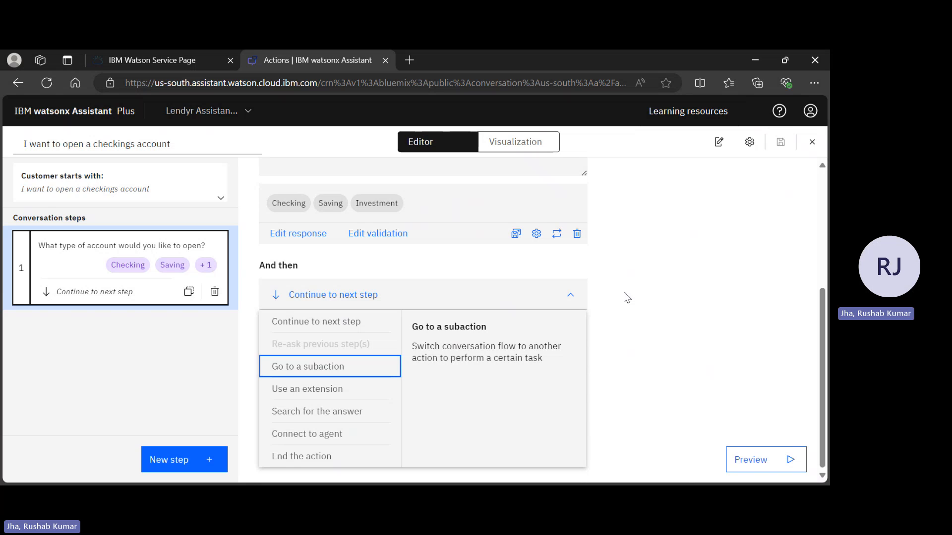
pyautogui.click(563, 302)
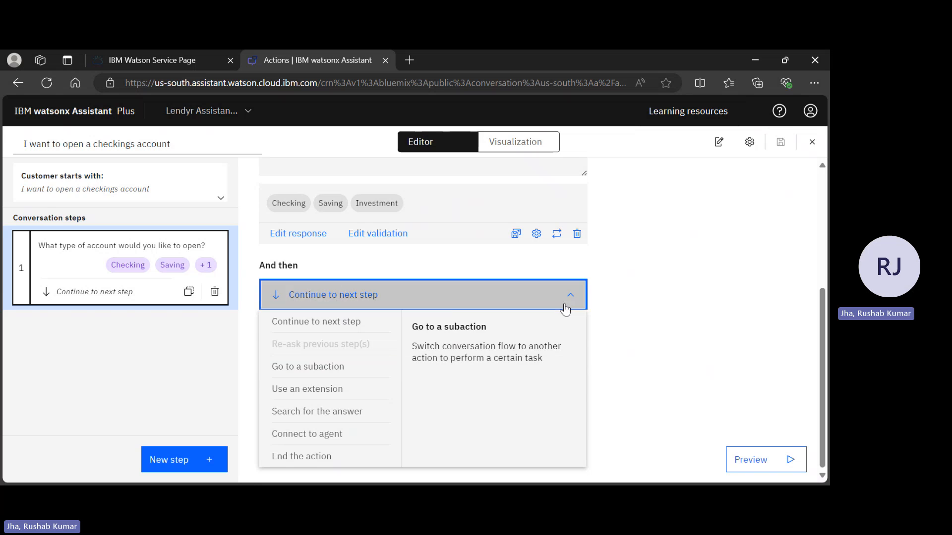
pyautogui.click(571, 295)
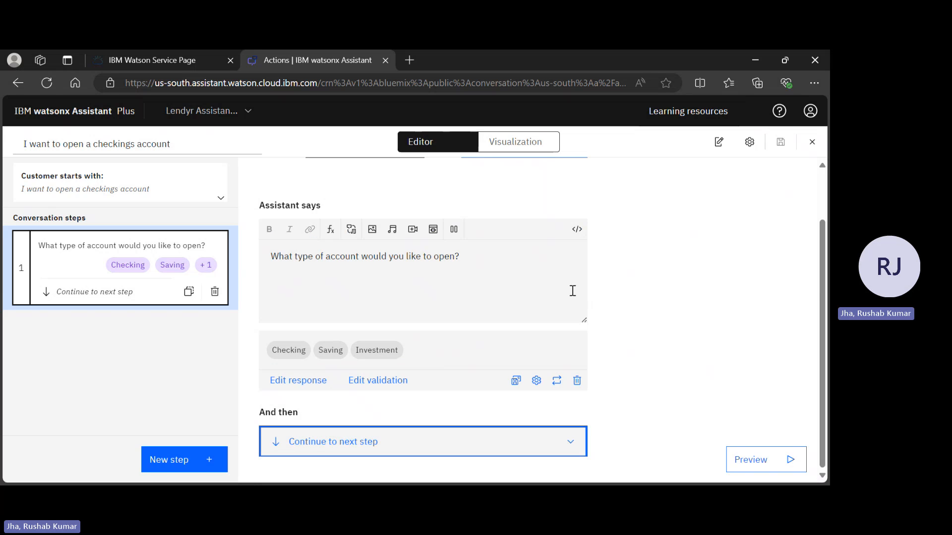
# Add a second conversation step in which the assistant asks "Whats your invester number?".
pyautogui.click(208, 461)
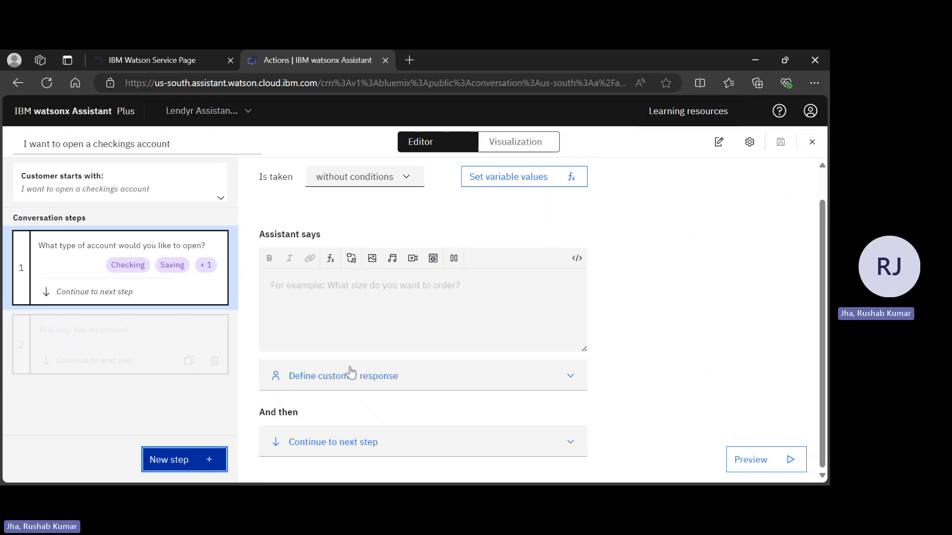
pyautogui.click(350, 315)
pyautogui.write('Whats')
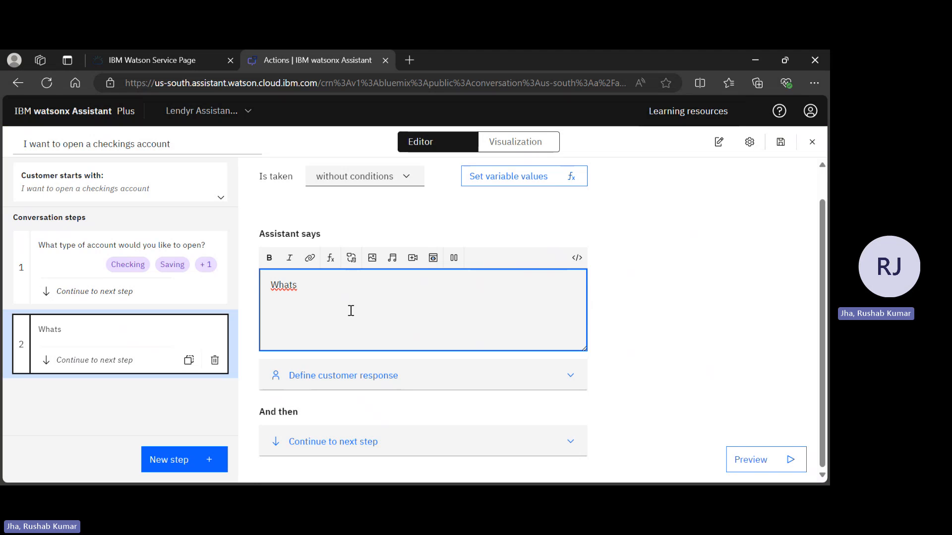
pyautogui.write('your invester numb')
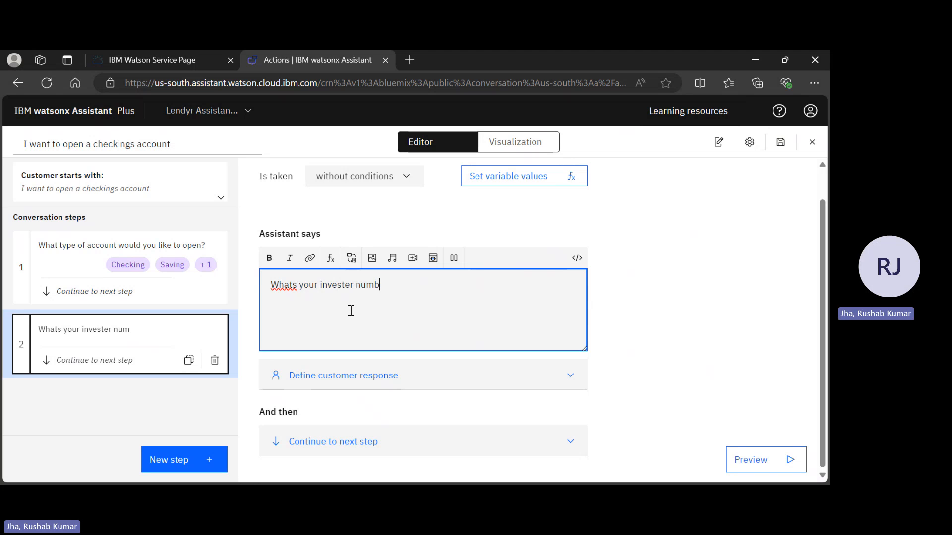
pyautogui.write('er?')
# Correct the wording of step 2's question to "What is your Invester number?".
pyautogui.rightClick(343, 288)
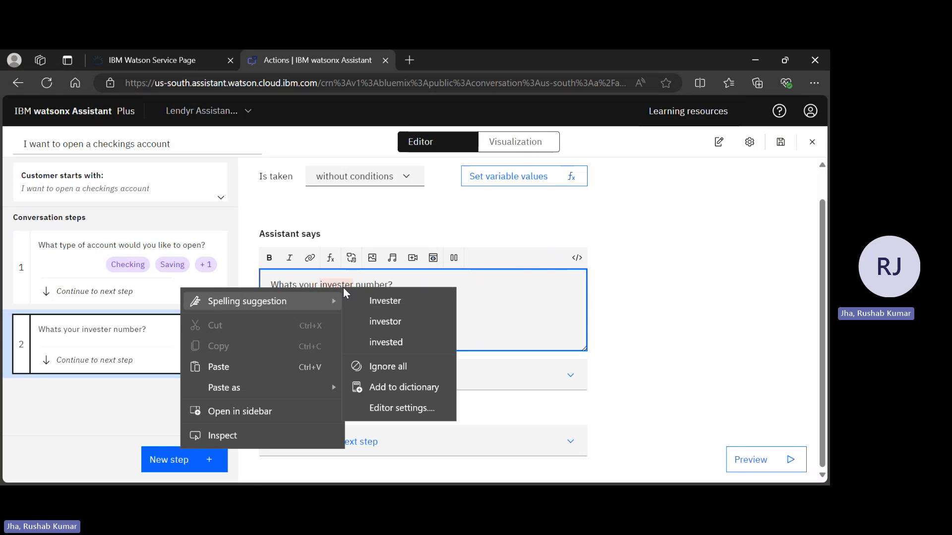
pyautogui.click(364, 300)
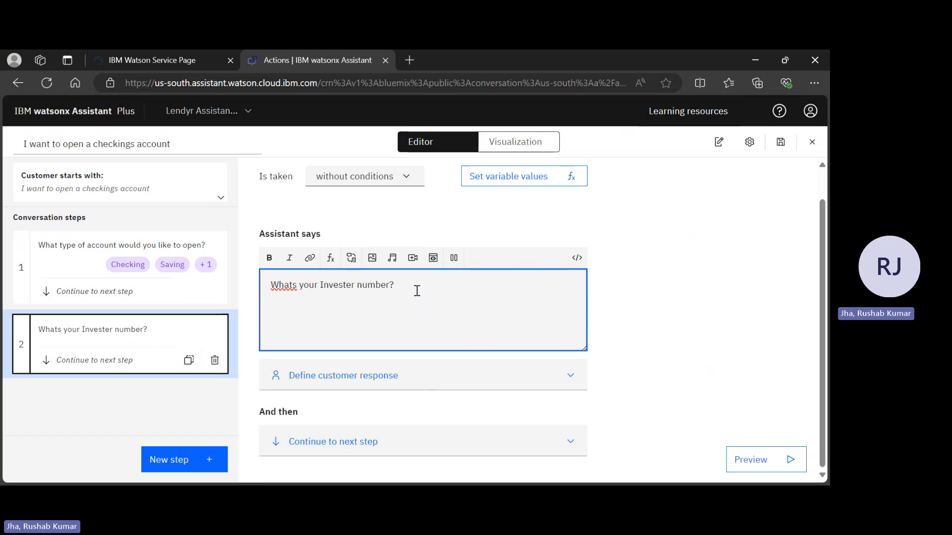
pyautogui.click(297, 287)
pyautogui.press('BackSpace')
pyautogui.write('is')
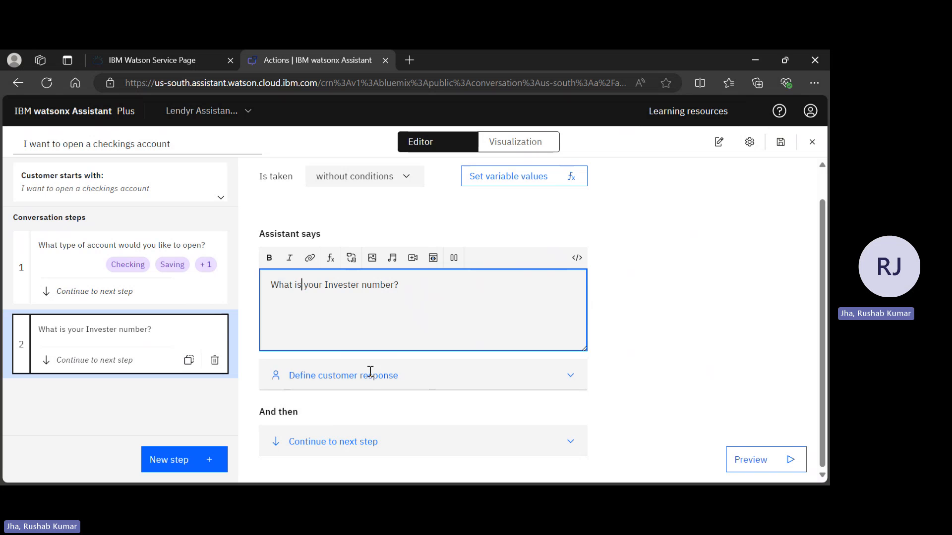
# Define the customer response for the Invester number question as a Number.
pyautogui.click(413, 386)
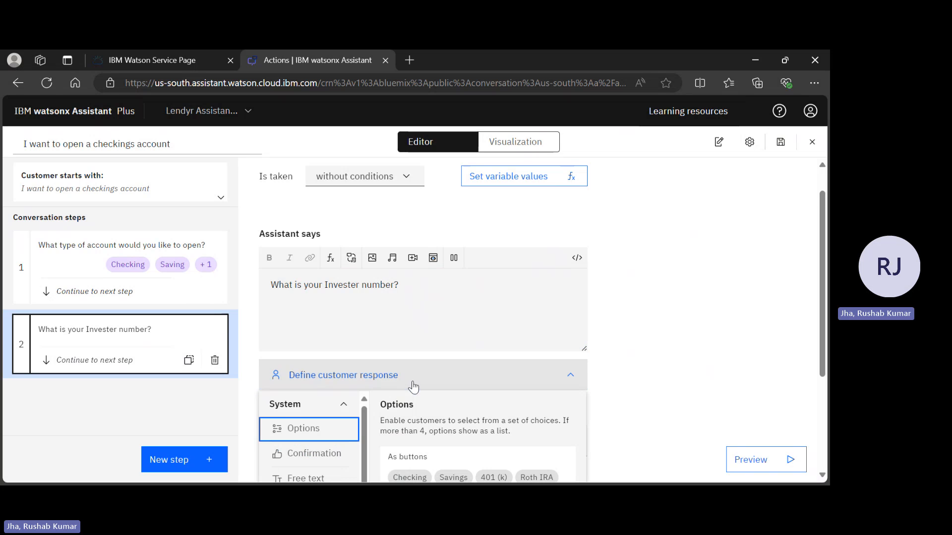
pyautogui.scroll(-3, 414, 385)
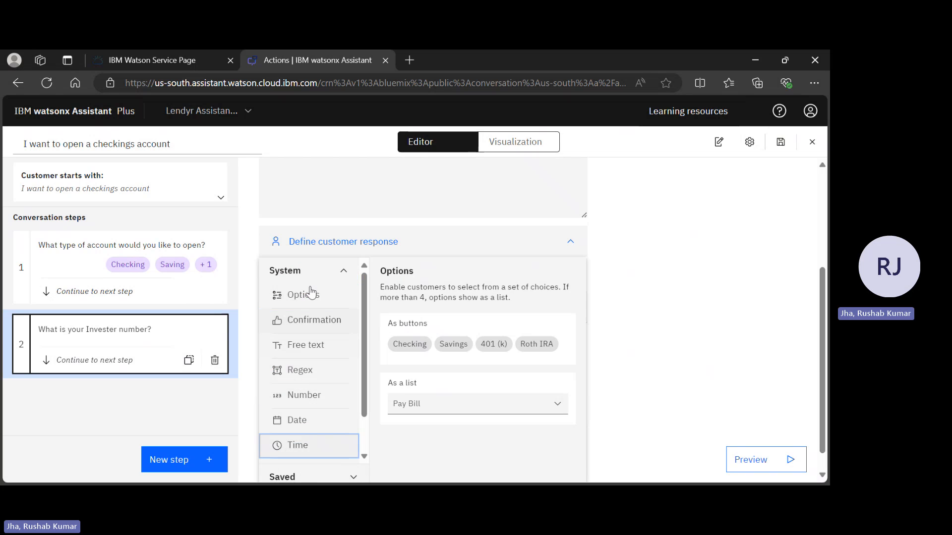
pyautogui.click(305, 378)
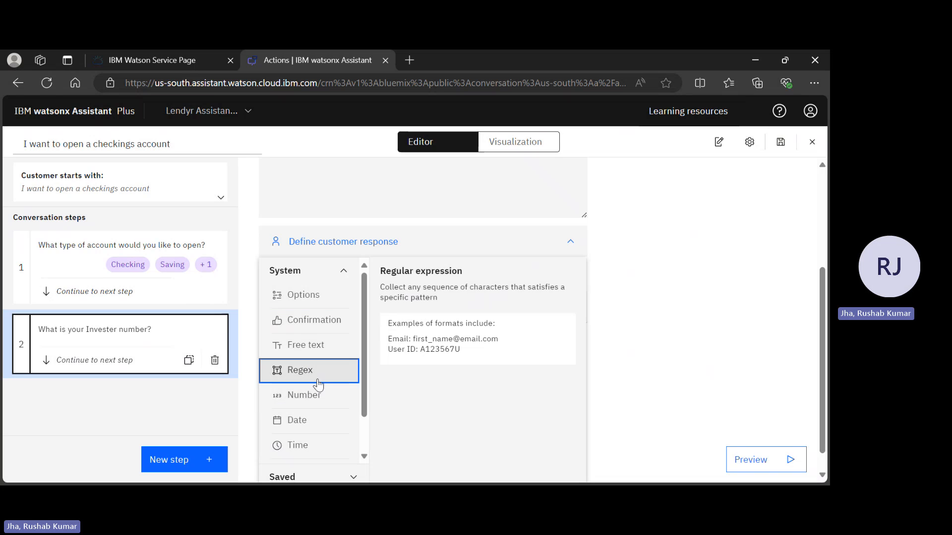
pyautogui.click(316, 395)
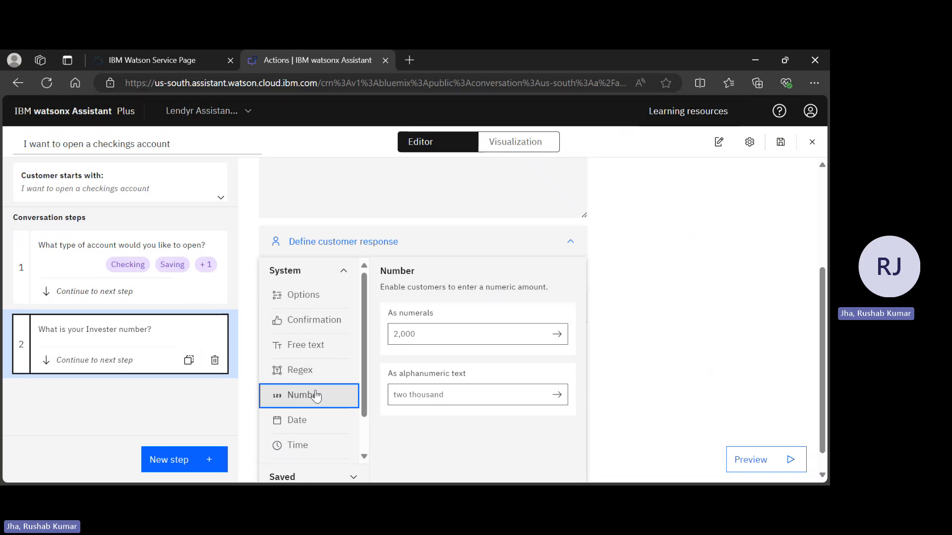
pyautogui.click(315, 395)
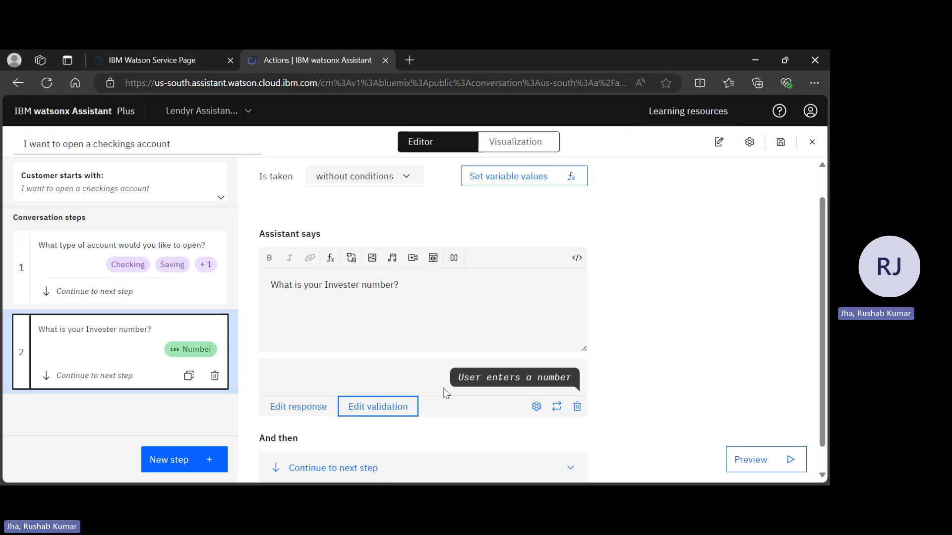
pyautogui.scroll(1, 443, 388)
pyautogui.scroll(-2, 630, 297)
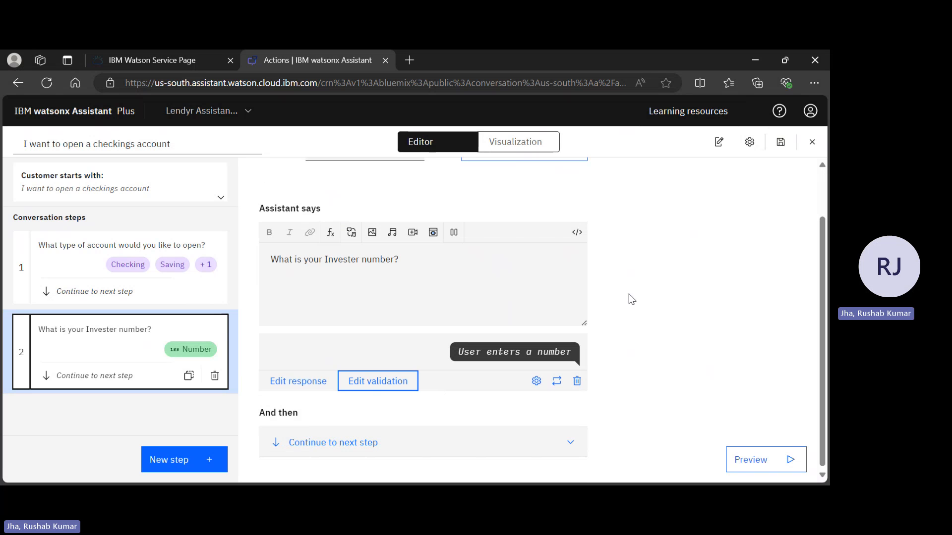
# Make step 2 run with conditions, based on the step 1 variable "What type of account would you like to open?".
pyautogui.scroll(1, 631, 299)
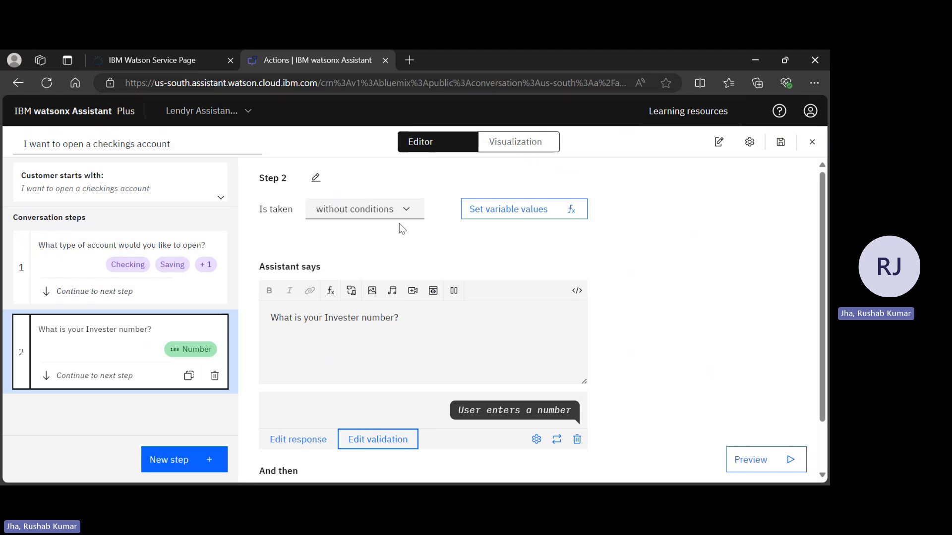
pyautogui.click(388, 209)
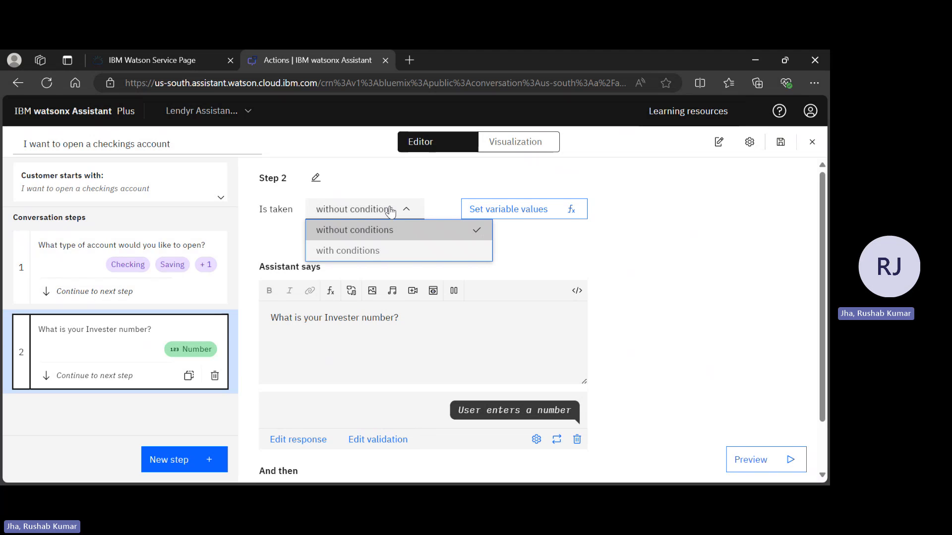
pyautogui.click(375, 250)
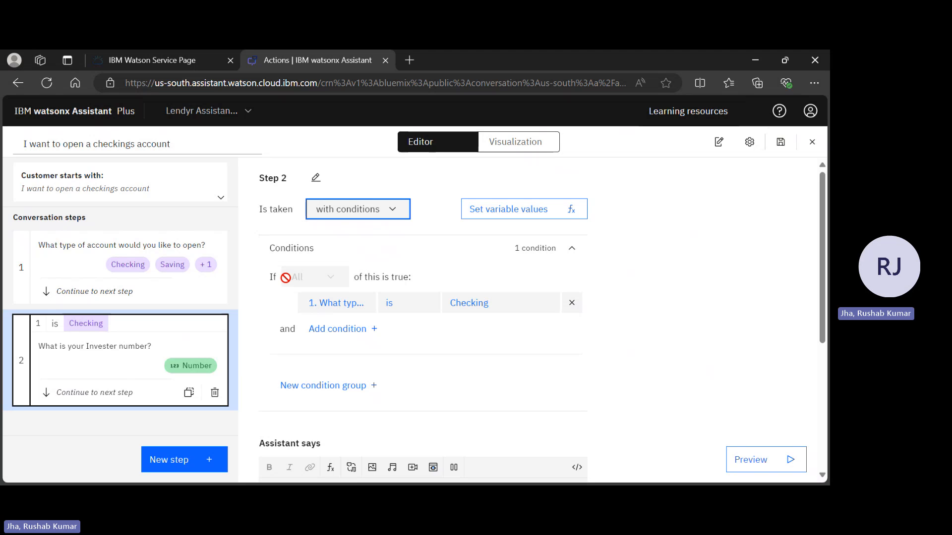
pyautogui.click(354, 304)
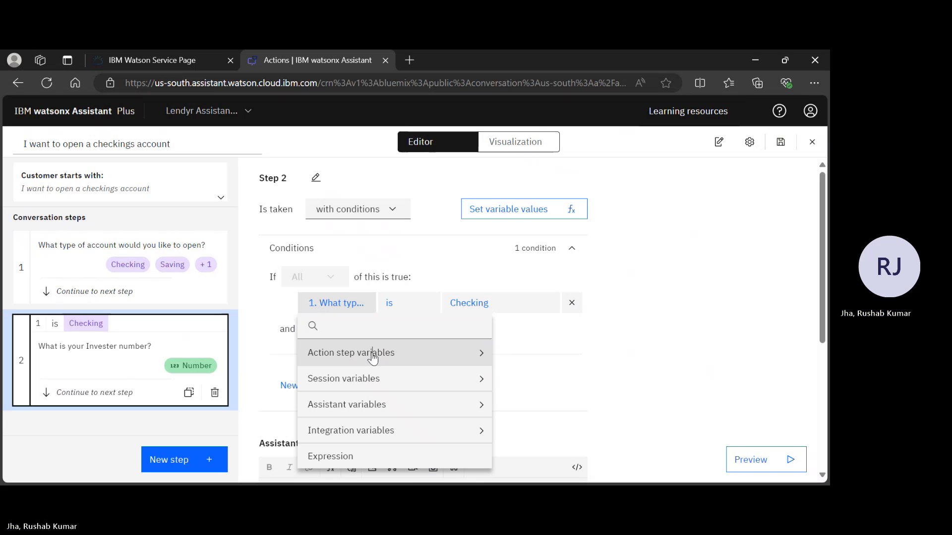
pyautogui.click(373, 355)
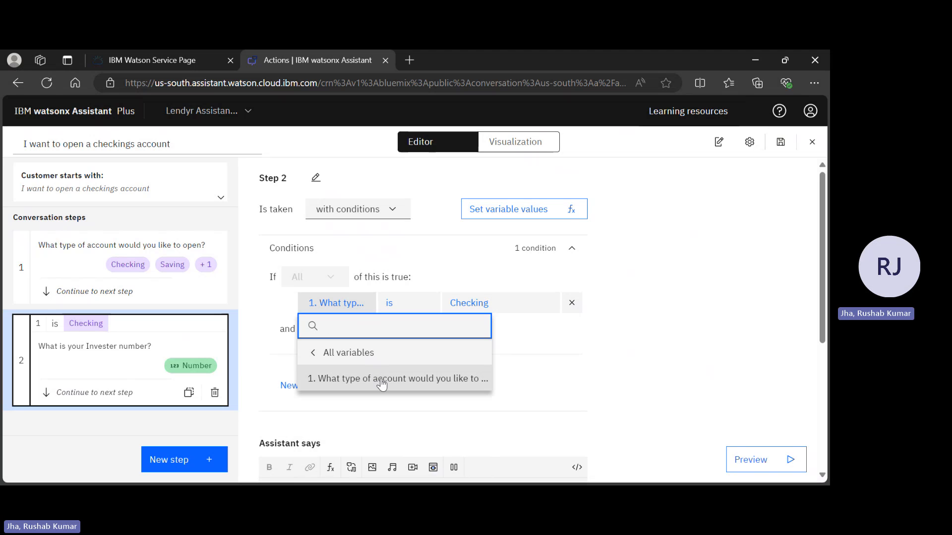
pyautogui.click(381, 379)
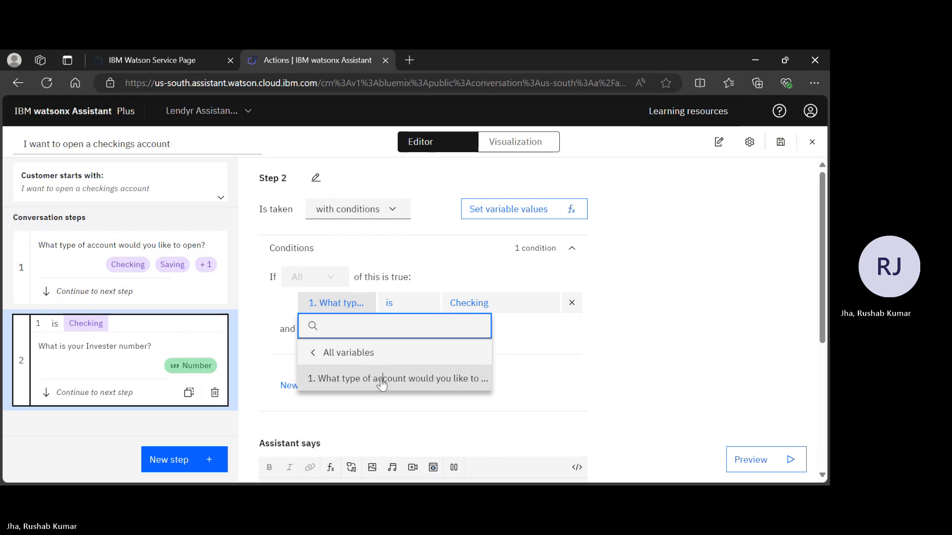
# Set the value in step 2's condition to Investment and open the condition's comparison operator choices.
pyautogui.click(495, 303)
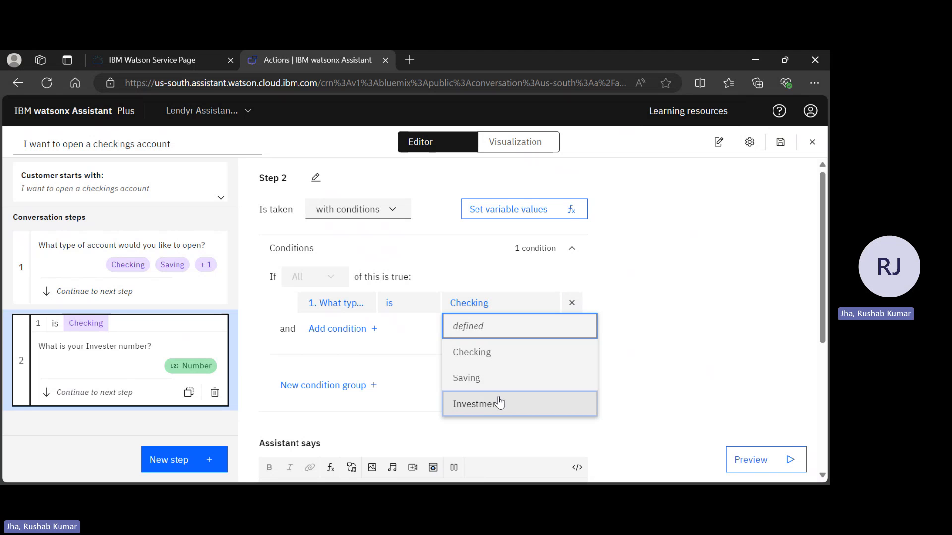
pyautogui.click(500, 403)
pyautogui.click(419, 314)
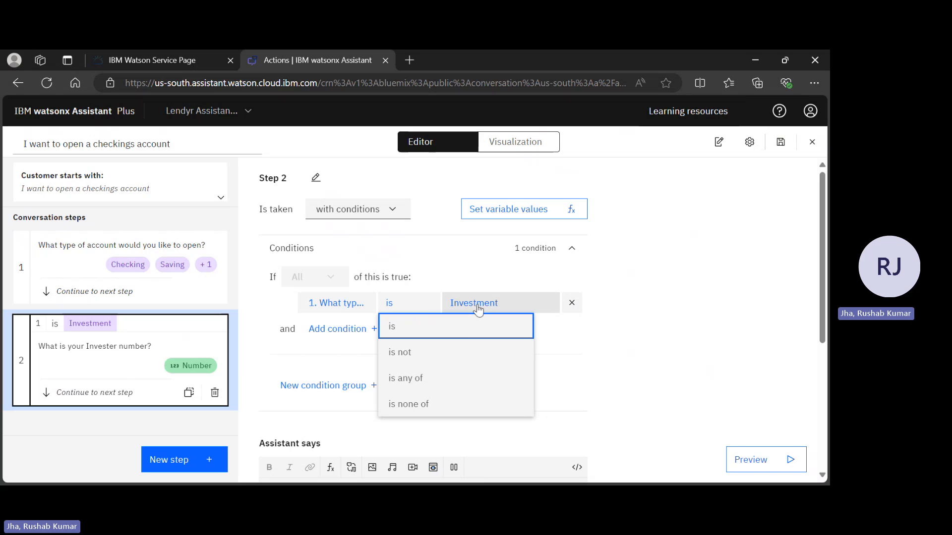
# Use "is" as the comparison in step 2's condition and reword its question to "What is your account number?".
pyautogui.click(459, 331)
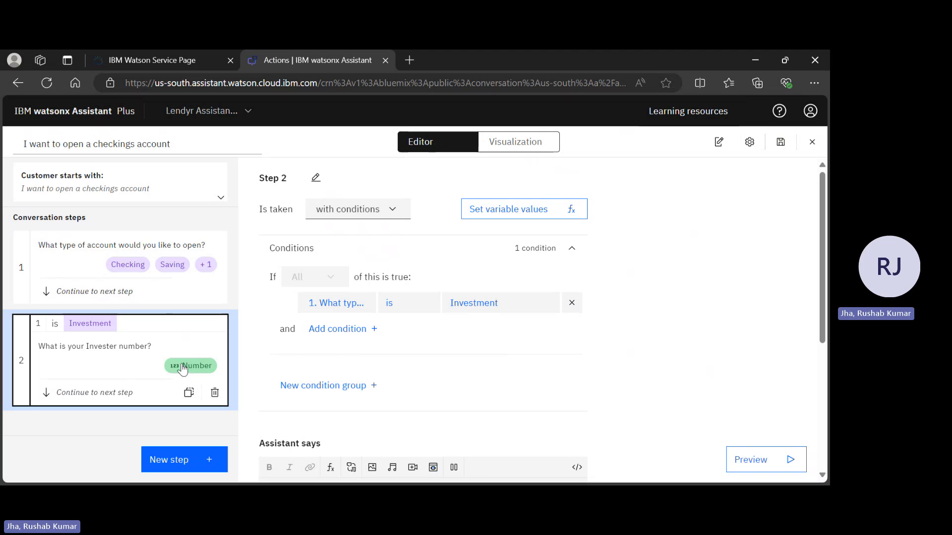
pyautogui.scroll(-5, 534, 378)
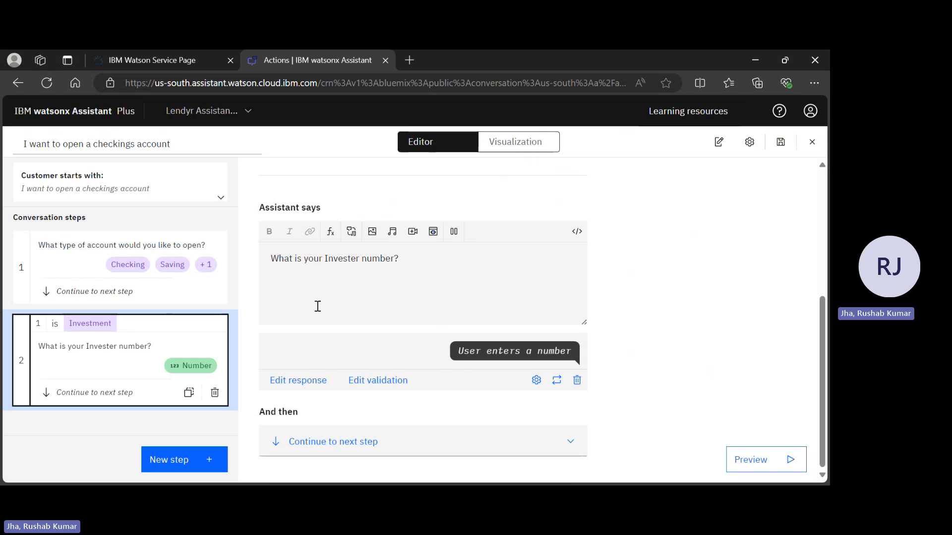
pyautogui.click(358, 256)
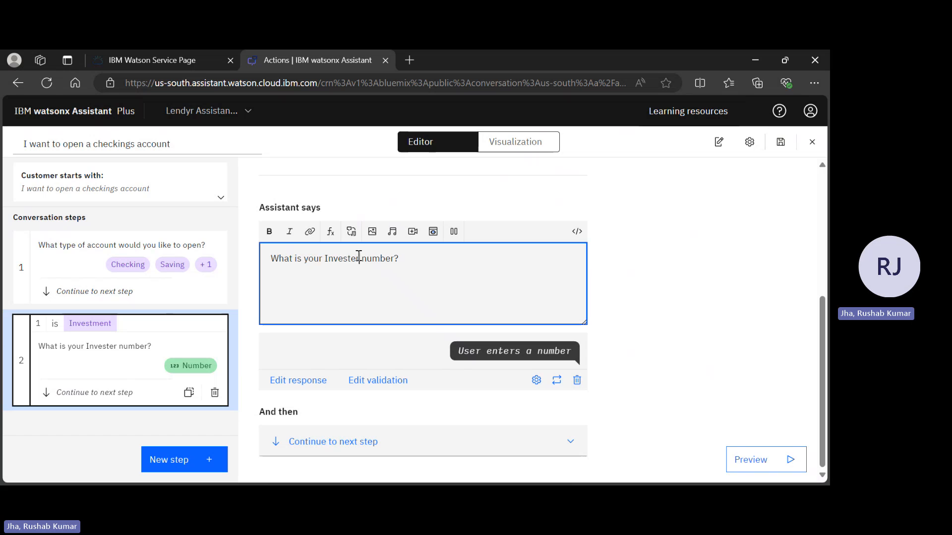
pyautogui.press('BackSpace')
pyautogui.press('BackSpace')
pyautogui.press('BackSpace')
pyautogui.press('BackSpace')
pyautogui.press('BackSpace')
pyautogui.press('BackSpace')
pyautogui.press('BackSpace')
pyautogui.press('BackSpace')
pyautogui.write('account')
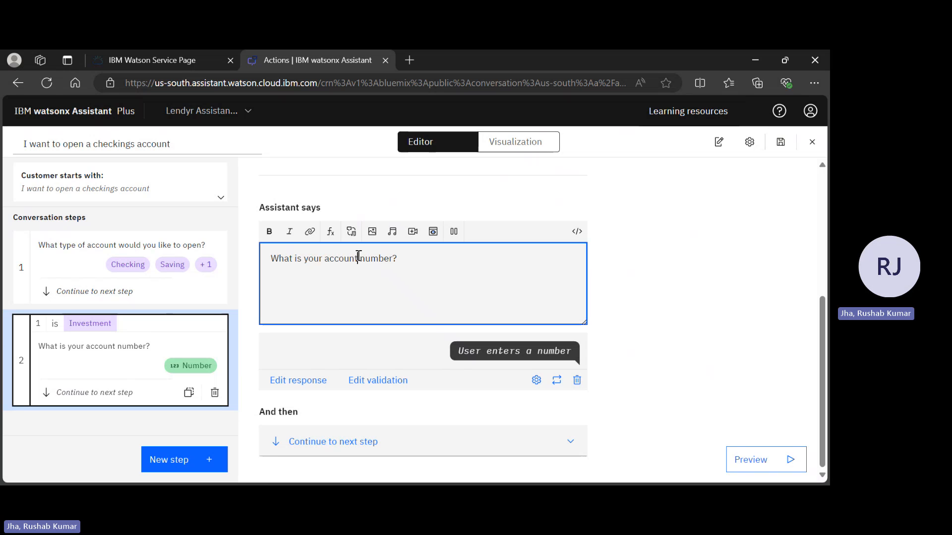
# Save the action and review step 2's condition, question and customer response.
pyautogui.scroll(5, 513, 310)
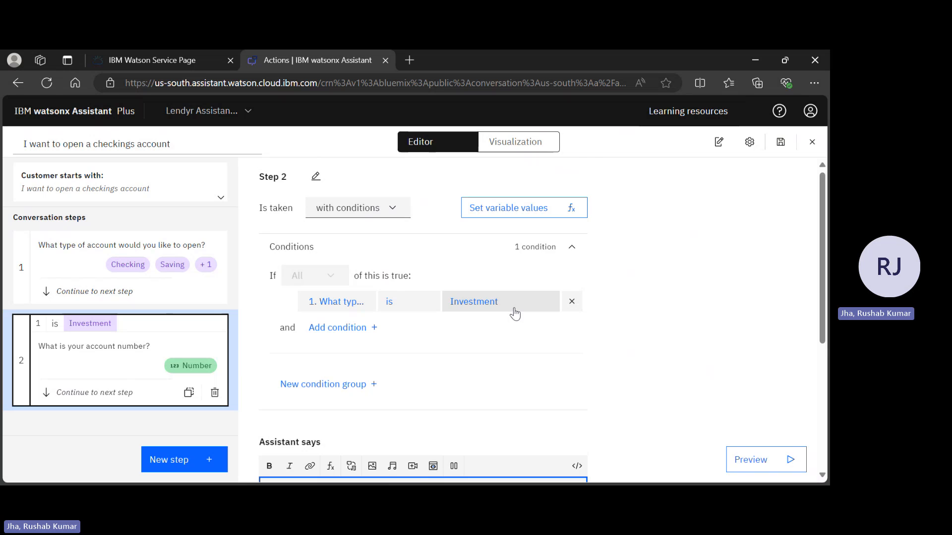
pyautogui.scroll(-5, 514, 313)
pyautogui.scroll(5, 513, 312)
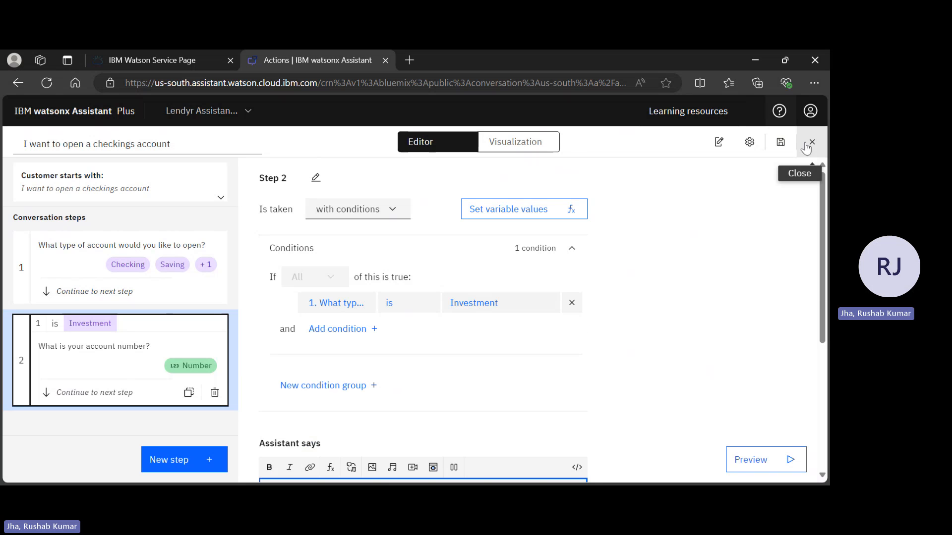
pyautogui.click(780, 142)
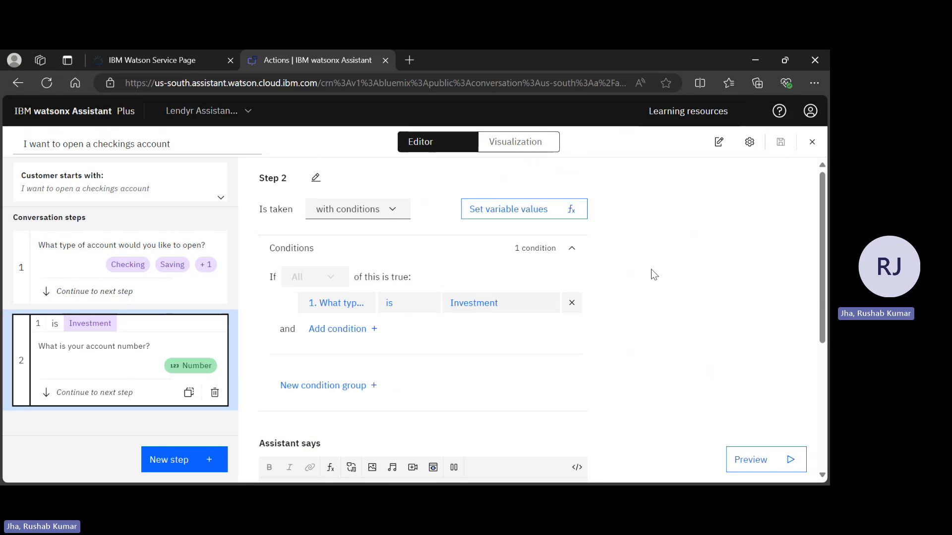
pyautogui.scroll(-5, 650, 269)
pyautogui.scroll(3, 651, 269)
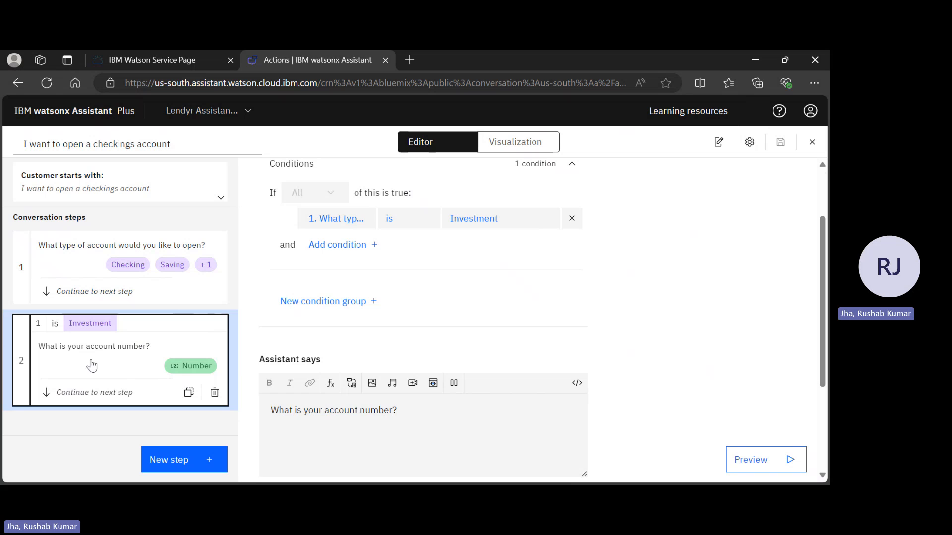
pyautogui.scroll(-3, 293, 383)
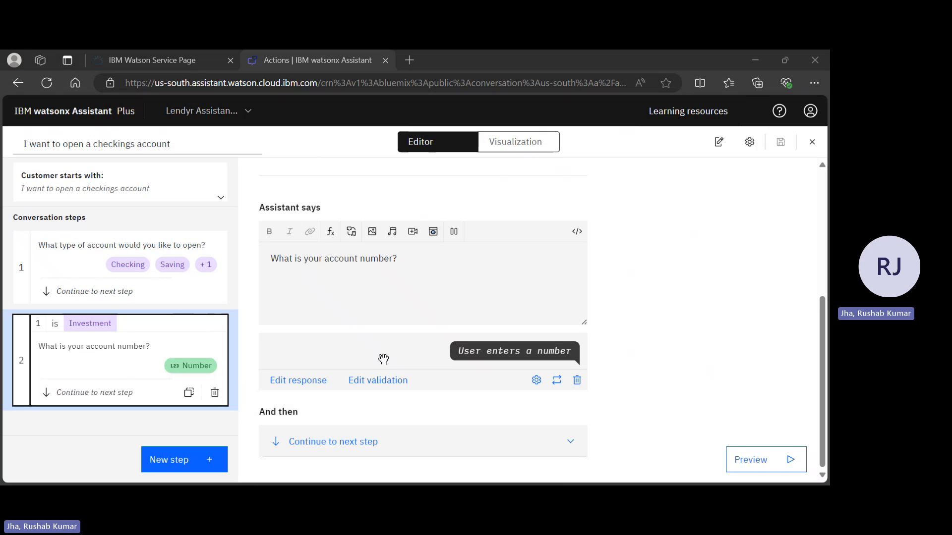
# Add a third conversation step with the assistant message "Let me connect you to an agent to take you".
pyautogui.click(184, 460)
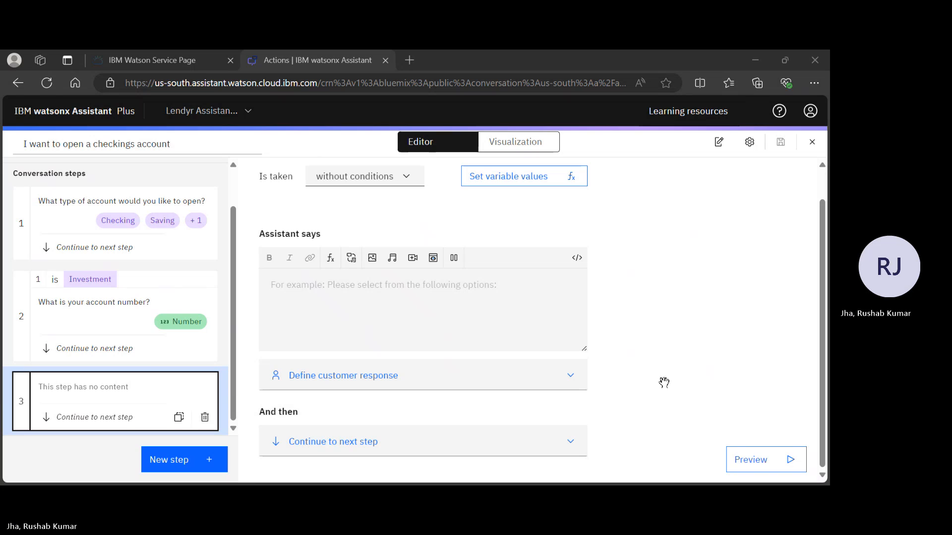
pyautogui.hotkey('alt', 'Tab')
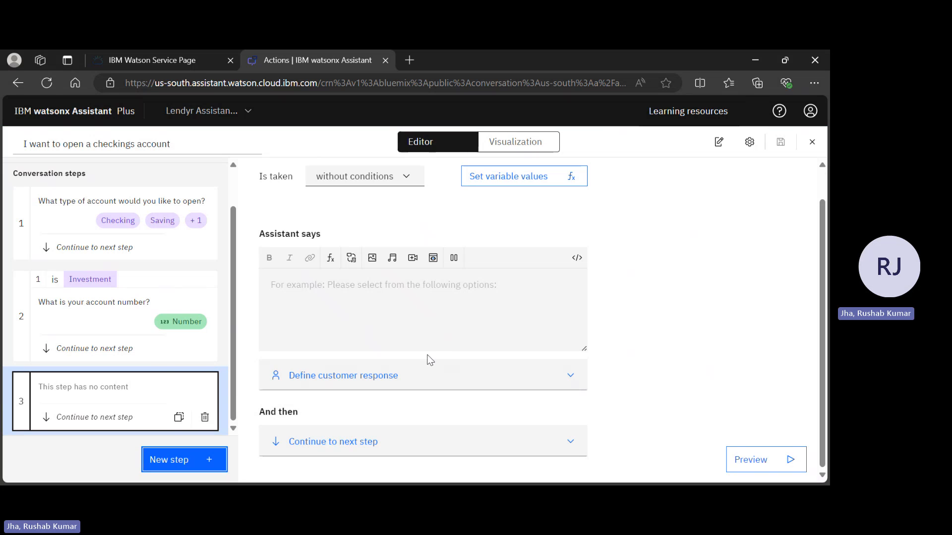
pyautogui.click(362, 315)
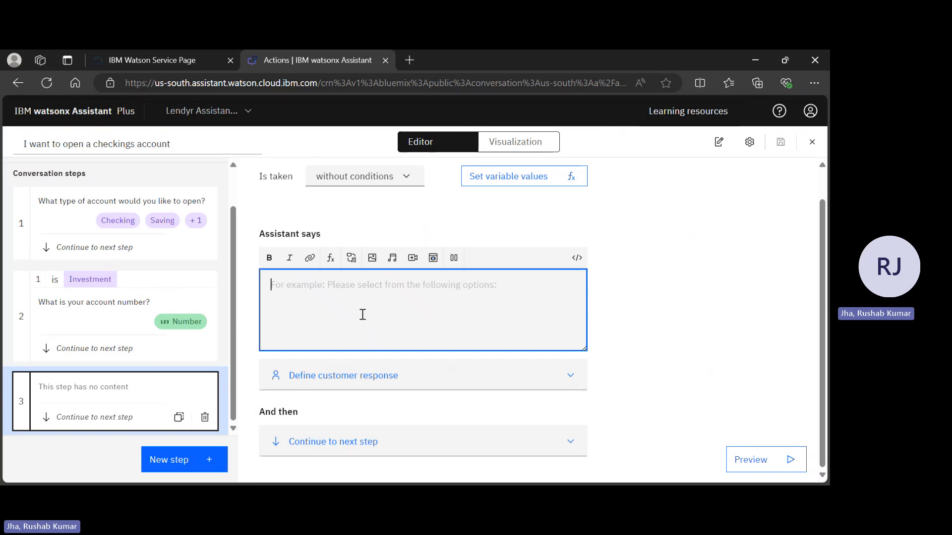
pyautogui.write('Le')
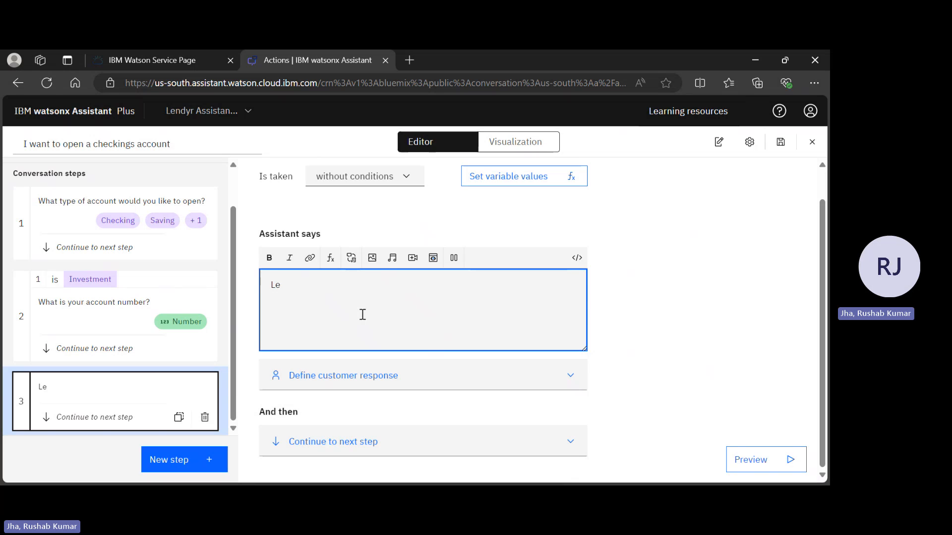
pyautogui.write('t me connect you ti')
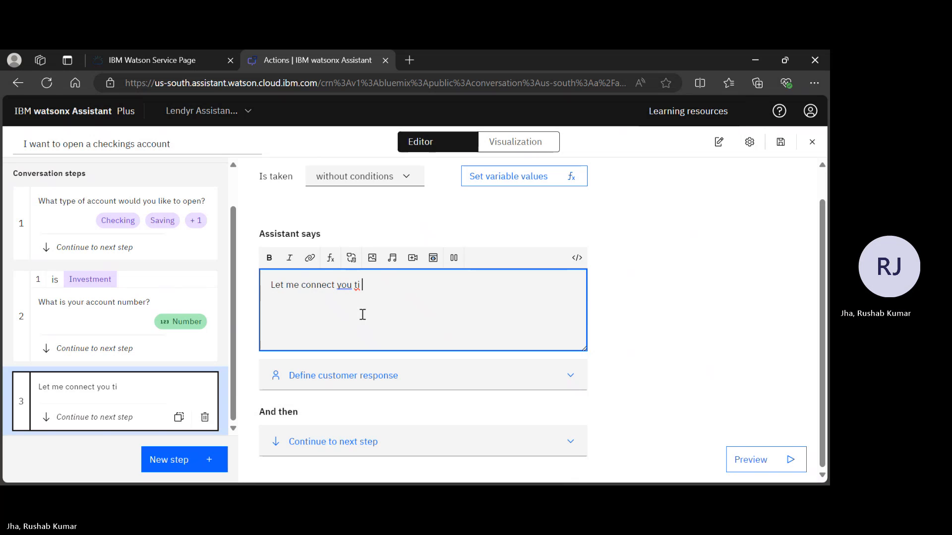
pyautogui.press('BackSpace')
pyautogui.write('o an agent to ')
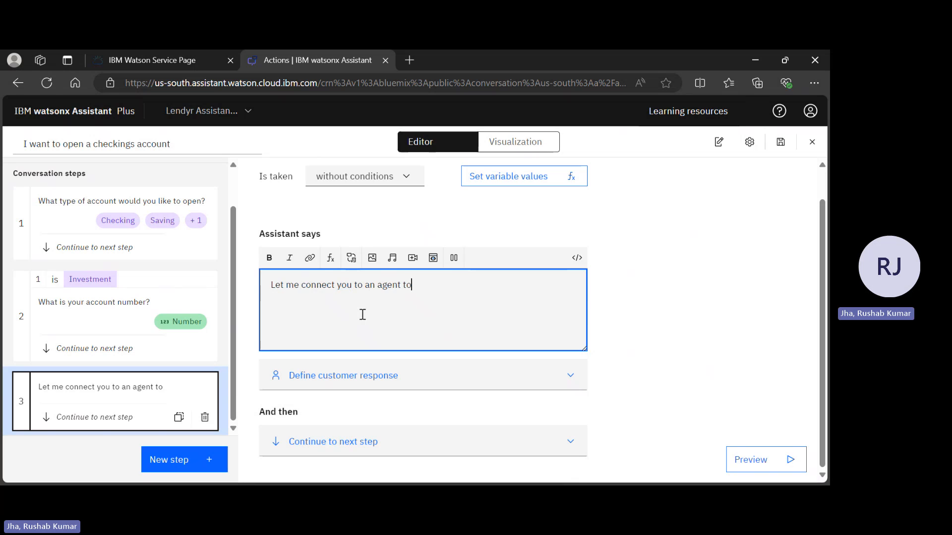
pyautogui.write('take your')
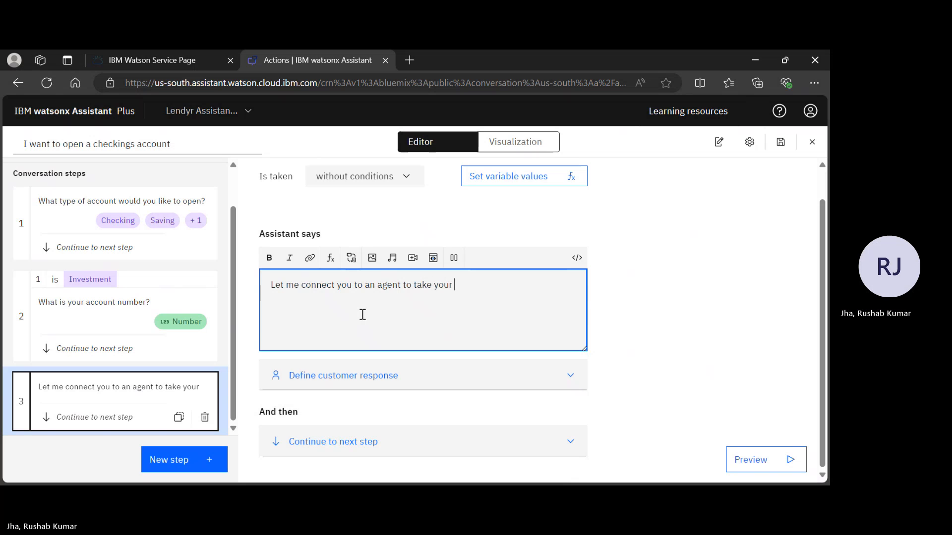
pyautogui.press('BackSpace')
pyautogui.press('BackSpace')
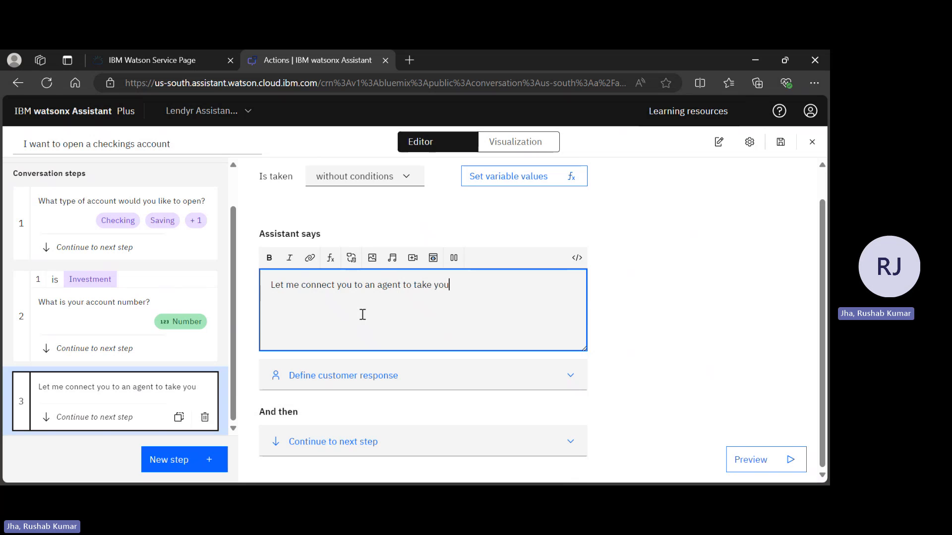
pyautogui.hotkey('alt', 'Tab')
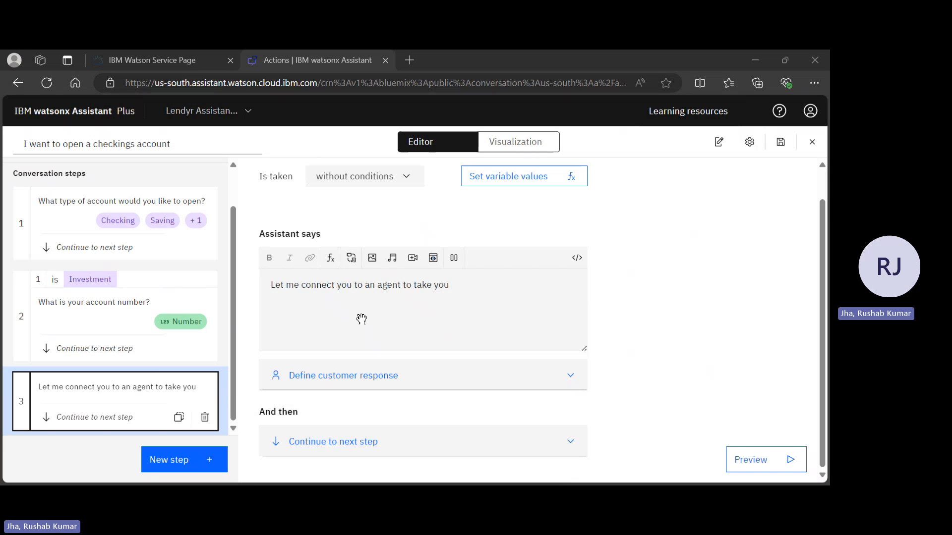
# Reword step 3's message to "Let me connect you to an agent who can help to create a new investment account?".
pyautogui.click(361, 318)
pyautogui.press('BackSpace')
pyautogui.press('BackSpace')
pyautogui.press('BackSpace')
pyautogui.press('BackSpace')
pyautogui.press('BackSpace')
pyautogui.press('BackSpace')
pyautogui.press('BackSpace')
pyautogui.press('BackSpace')
pyautogui.press('BackSpace')
pyautogui.press('BackSpace')
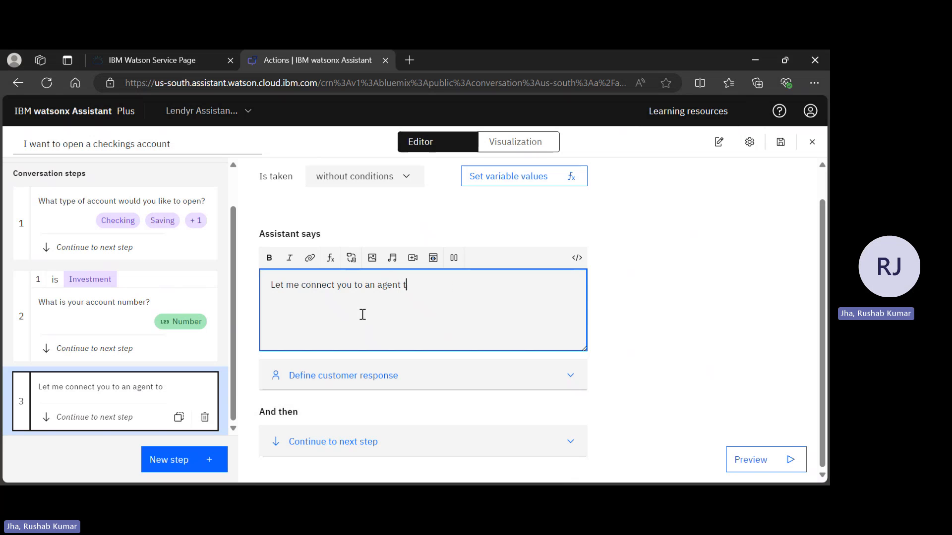
pyautogui.press('BackSpace')
pyautogui.write('who ca')
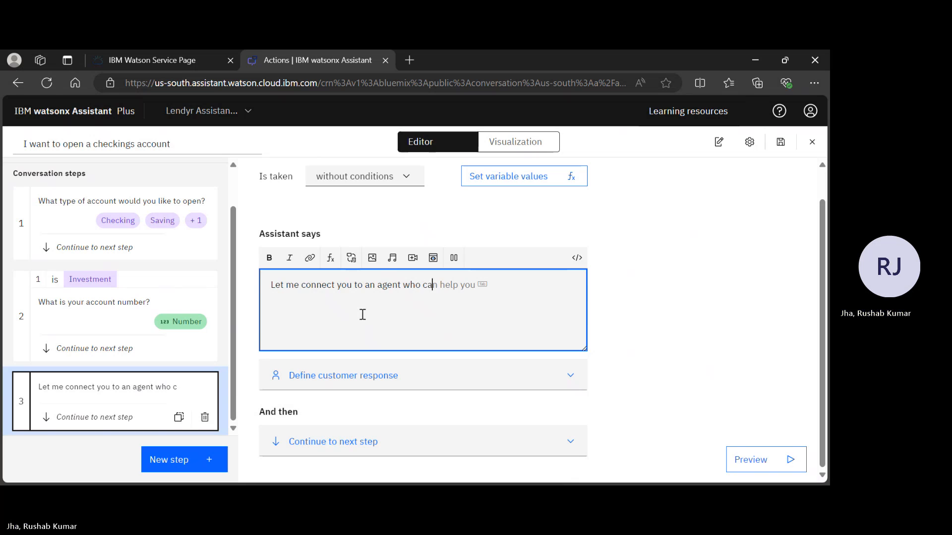
pyautogui.write('n help to')
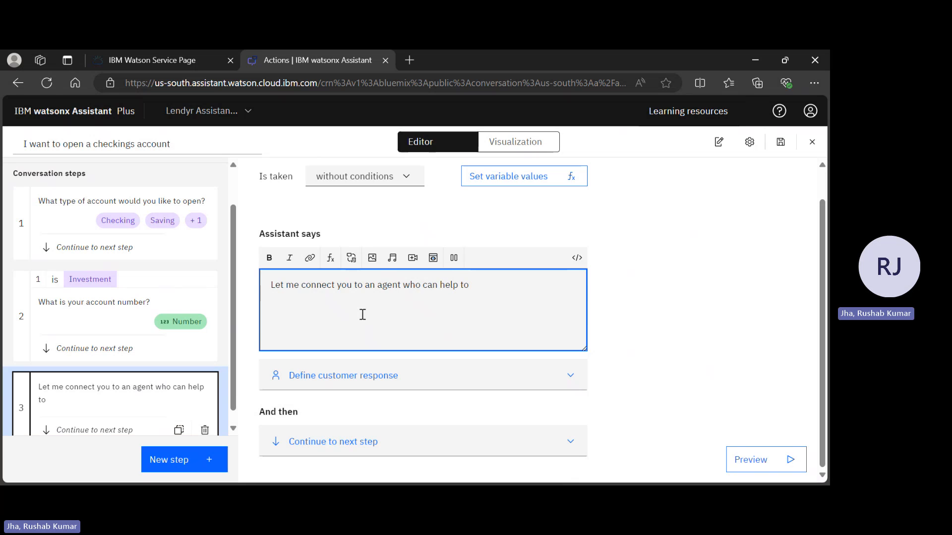
pyautogui.write(' creare')
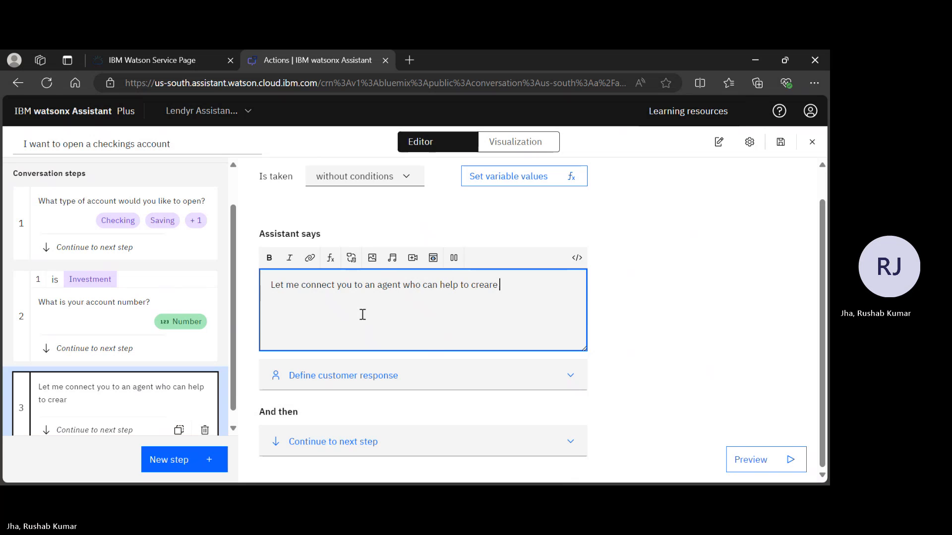
pyautogui.press('BackSpace')
pyautogui.press('BackSpace')
pyautogui.write('te a new')
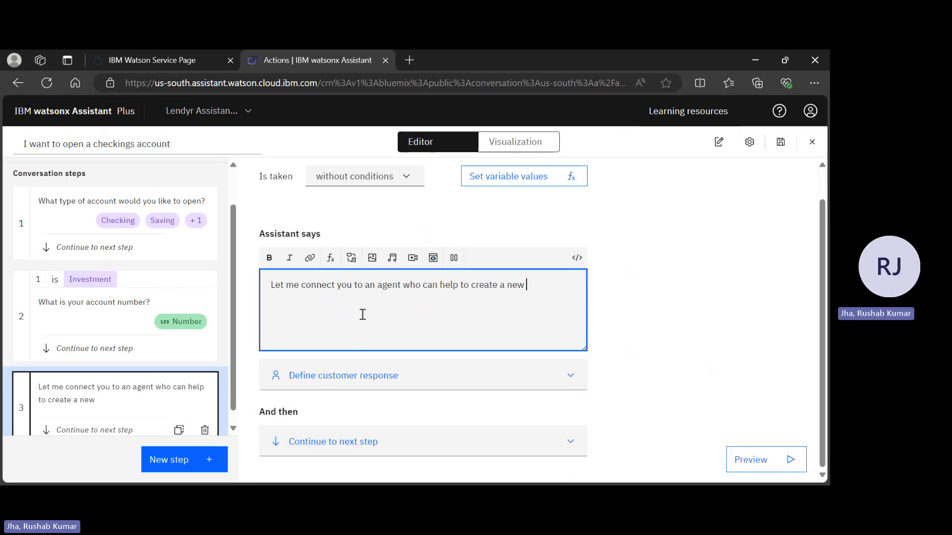
pyautogui.write(' investment ccount')
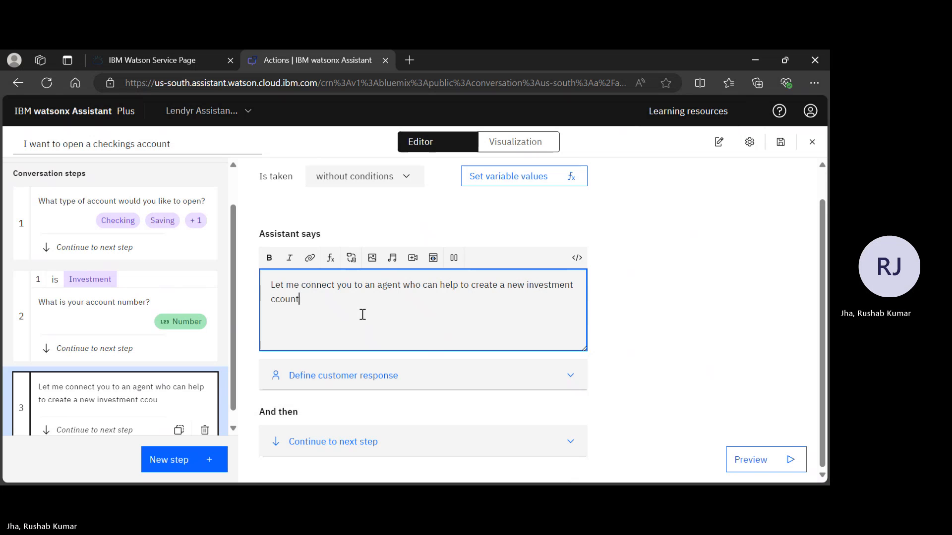
pyautogui.press('BackSpace')
pyautogui.press('BackSpace')
pyautogui.press('BackSpace')
pyautogui.press('BackSpace')
pyautogui.press('BackSpace')
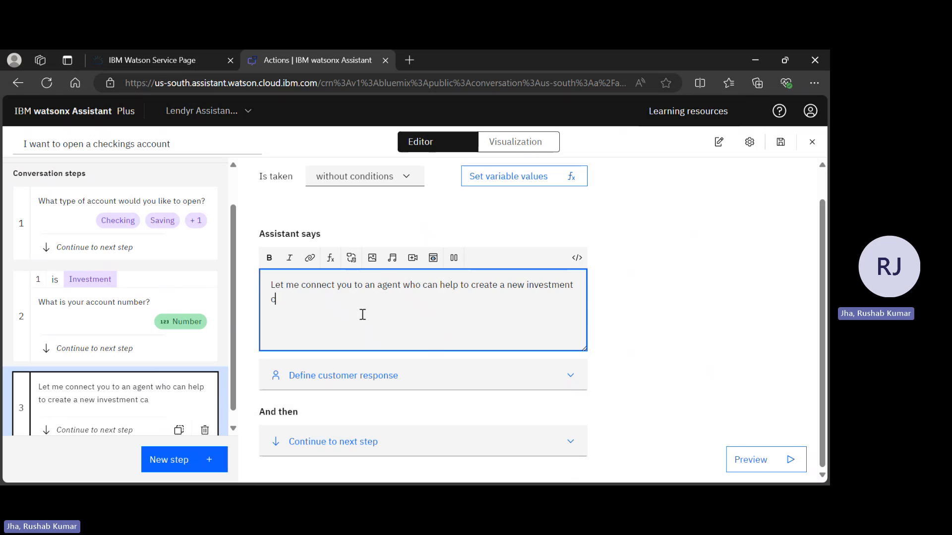
pyautogui.press('BackSpace')
pyautogui.write('account?')
pyautogui.moveTo(214, 228)
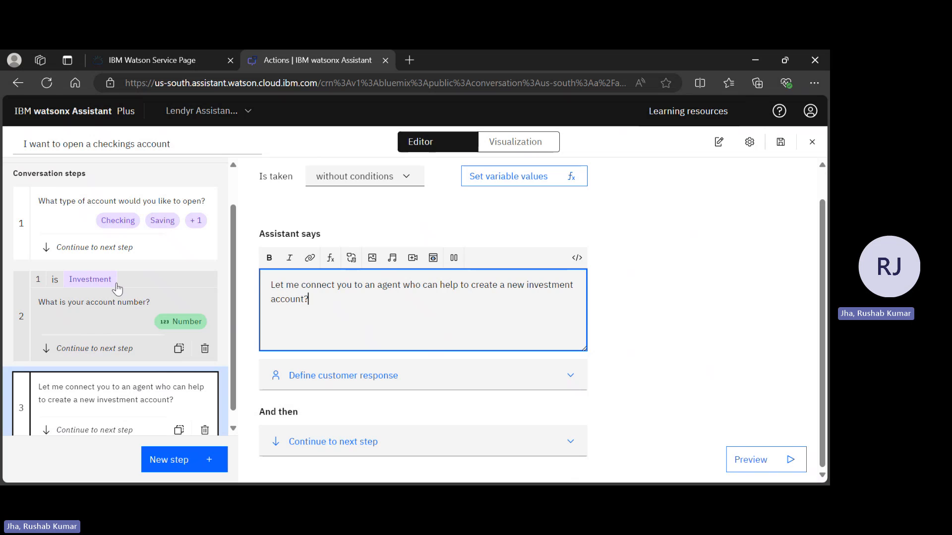
pyautogui.scroll(-1, 183, 317)
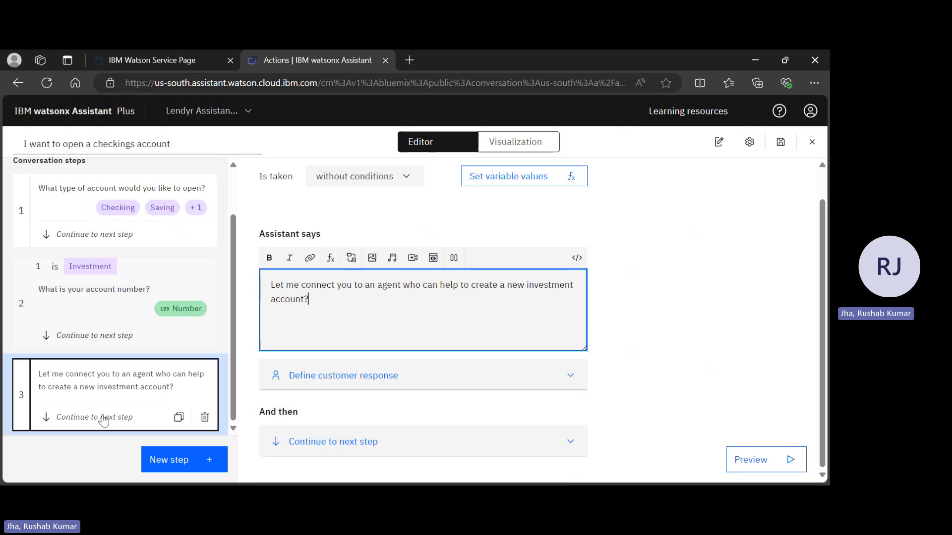
pyautogui.click(373, 378)
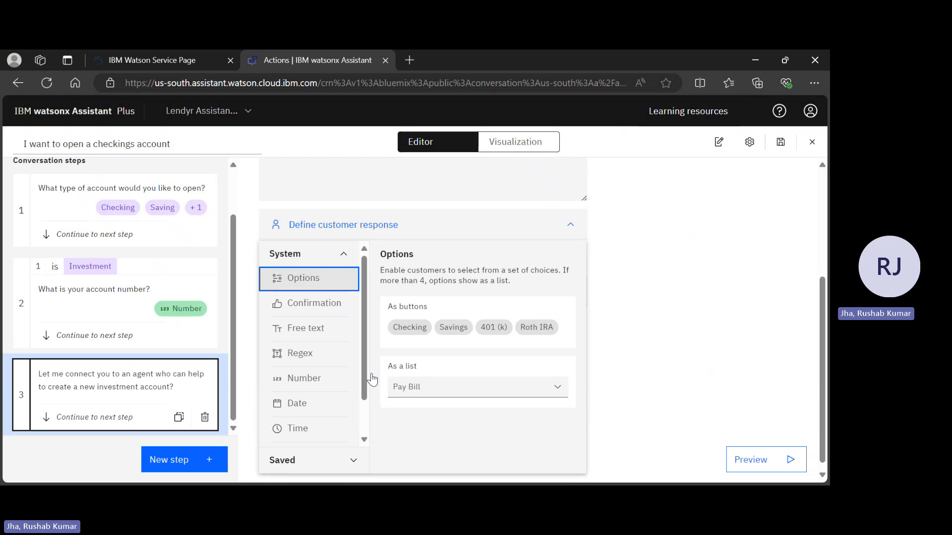
pyautogui.press('Escape')
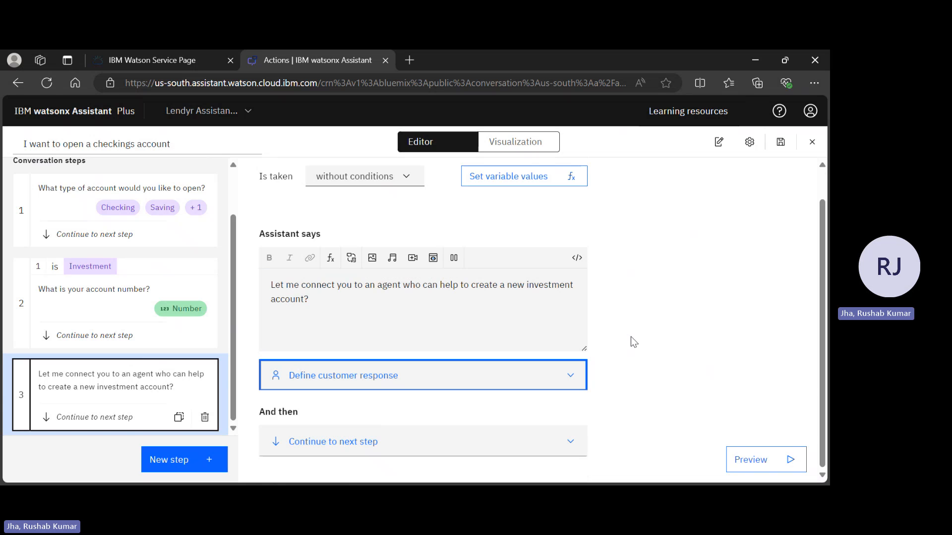
# Make step 3 end by connecting to an agent and review the default response for offline agents.
pyautogui.click(311, 441)
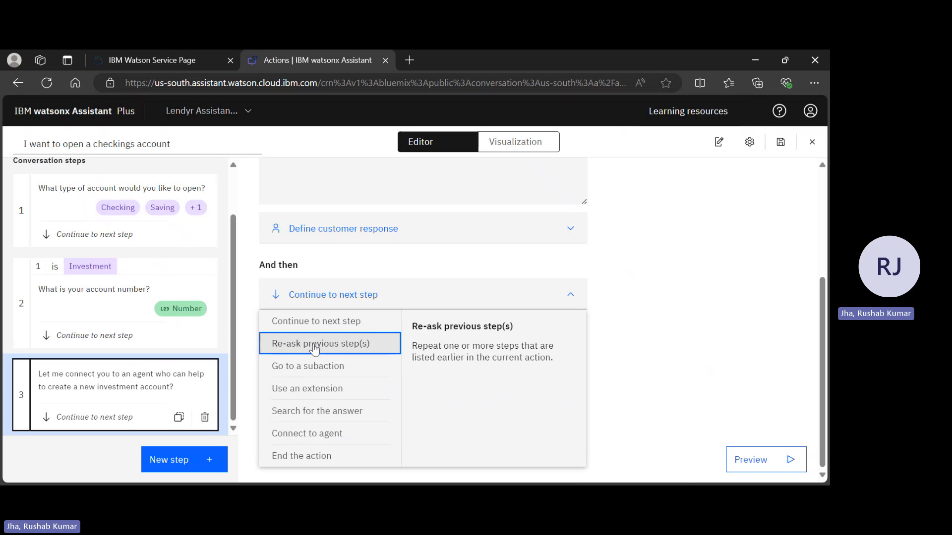
pyautogui.click(317, 435)
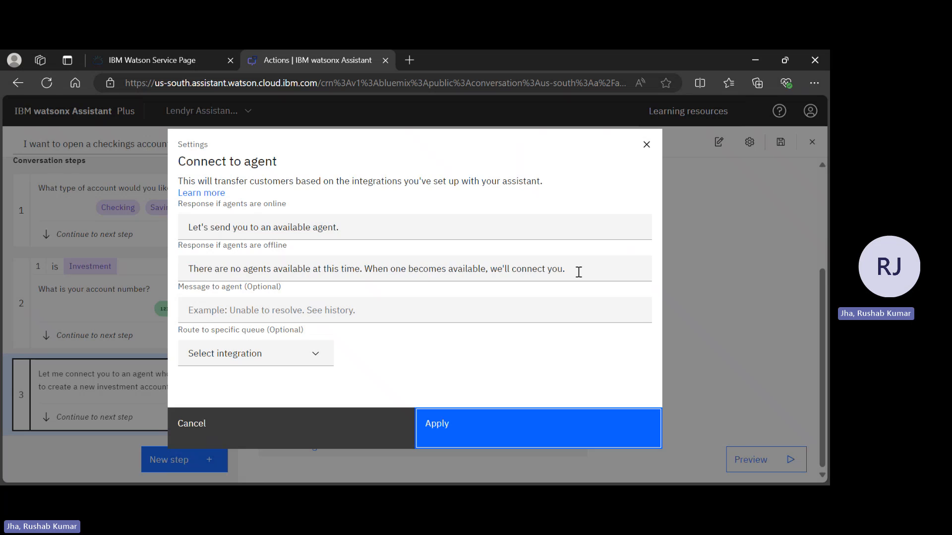
pyautogui.moveTo(579, 272); pyautogui.dragTo(126, 289)
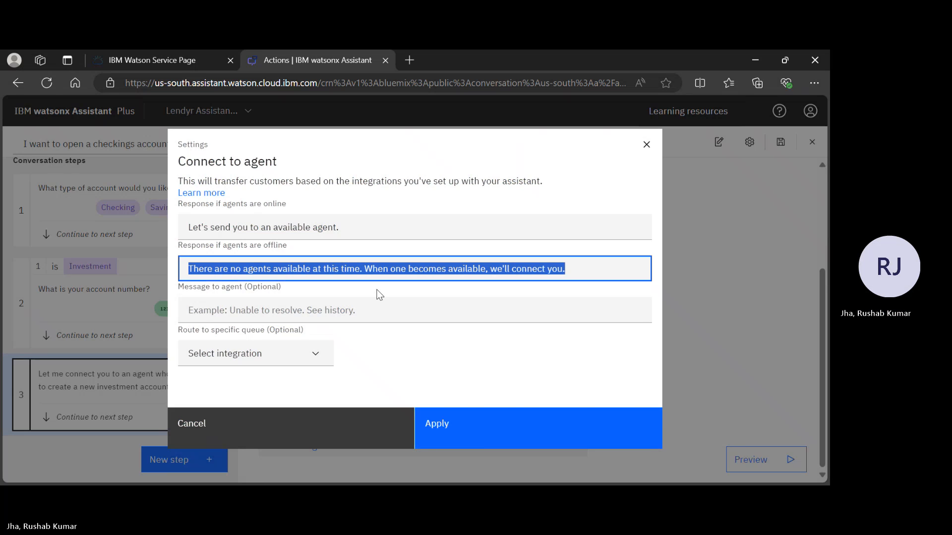
pyautogui.click(324, 304)
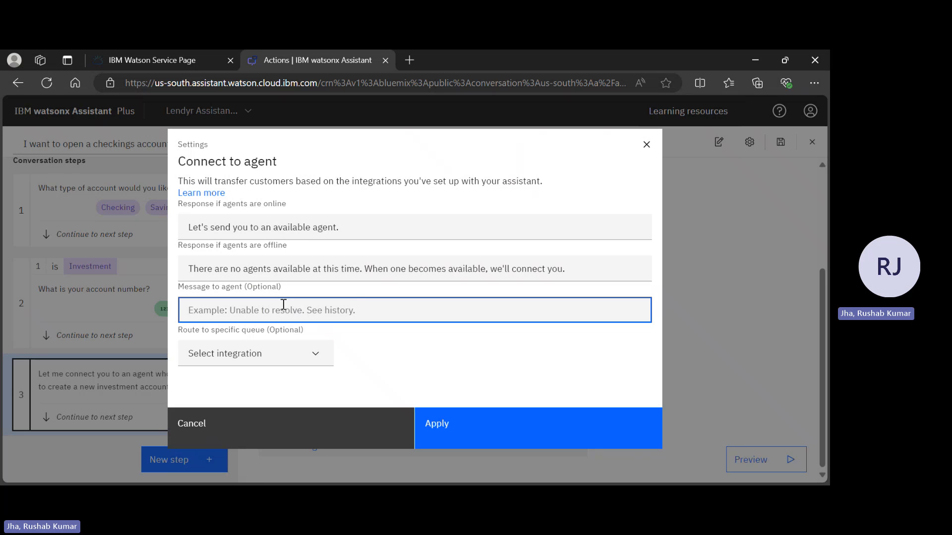
pyautogui.hotkey('alt', 'Tab')
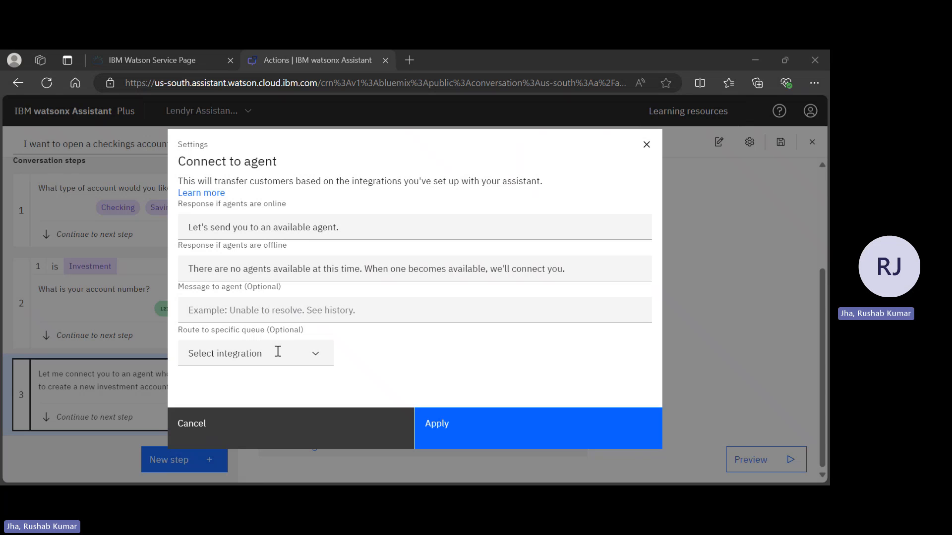
# Enter "The customer wants to open an investment account and their account number is" as the message to the agent.
pyautogui.click(277, 312)
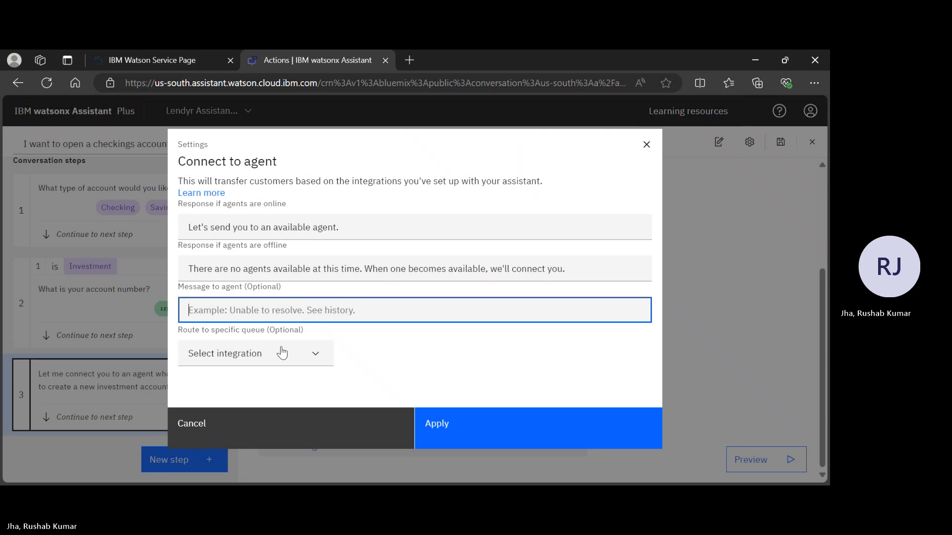
pyautogui.write('The custo')
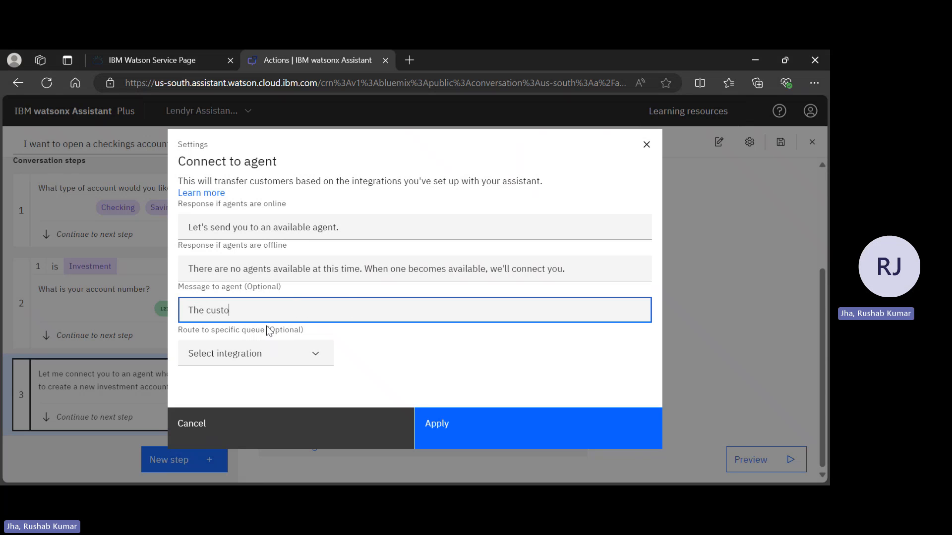
pyautogui.write('mer wants to open a')
pyautogui.press('BackSpace')
pyautogui.write('n')
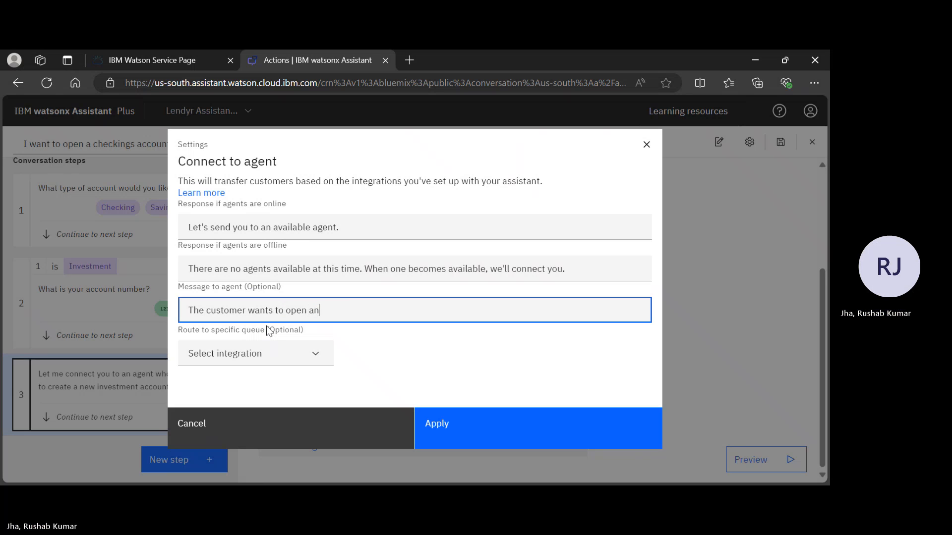
pyautogui.write(' investment account and ther')
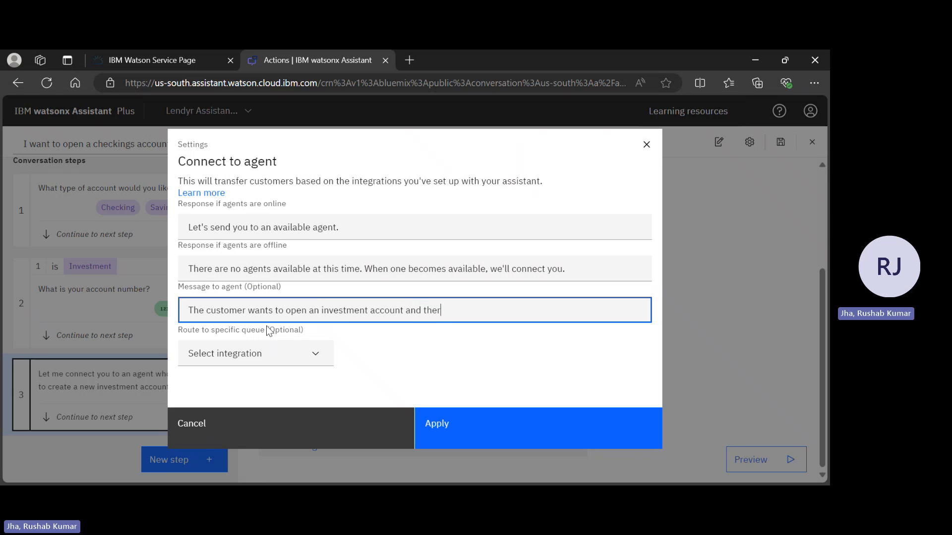
pyautogui.write('e account numbr')
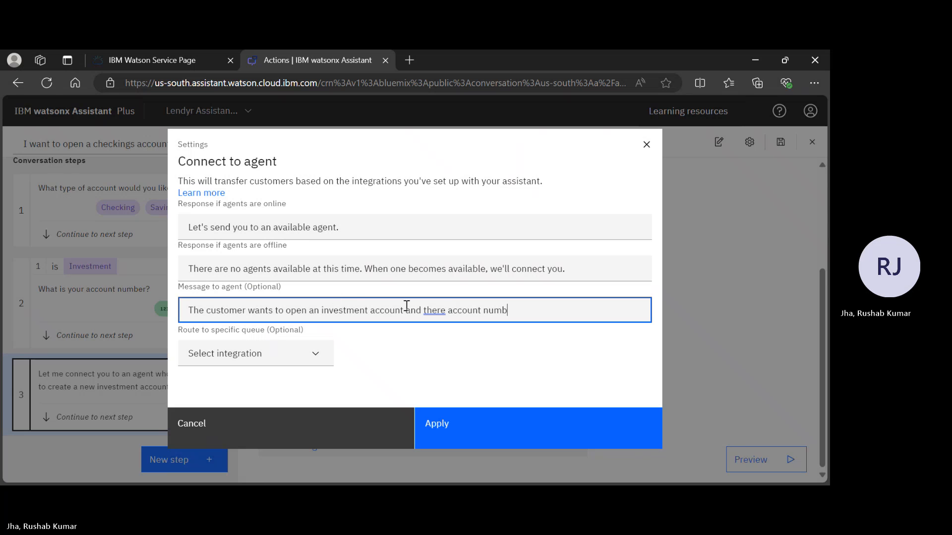
pyautogui.rightClick(439, 310)
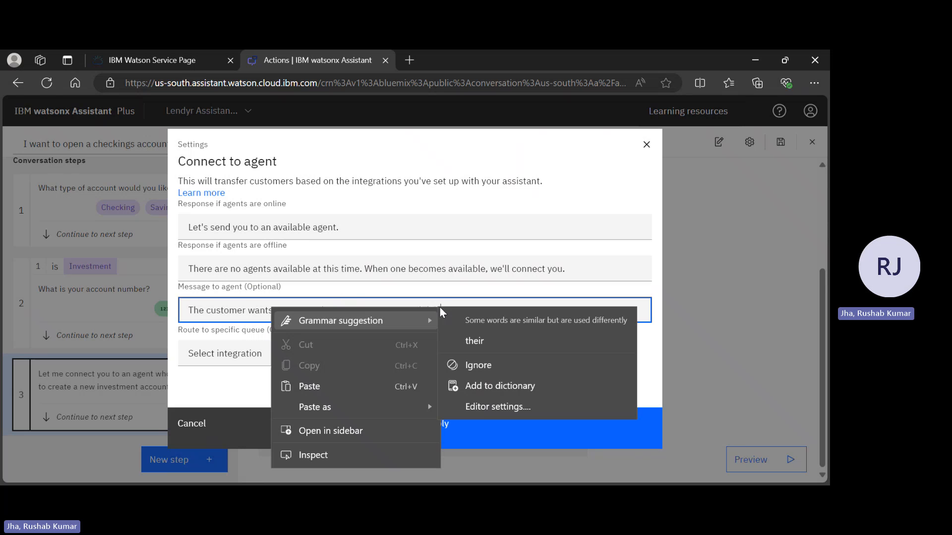
pyautogui.click(485, 347)
pyautogui.write('er is')
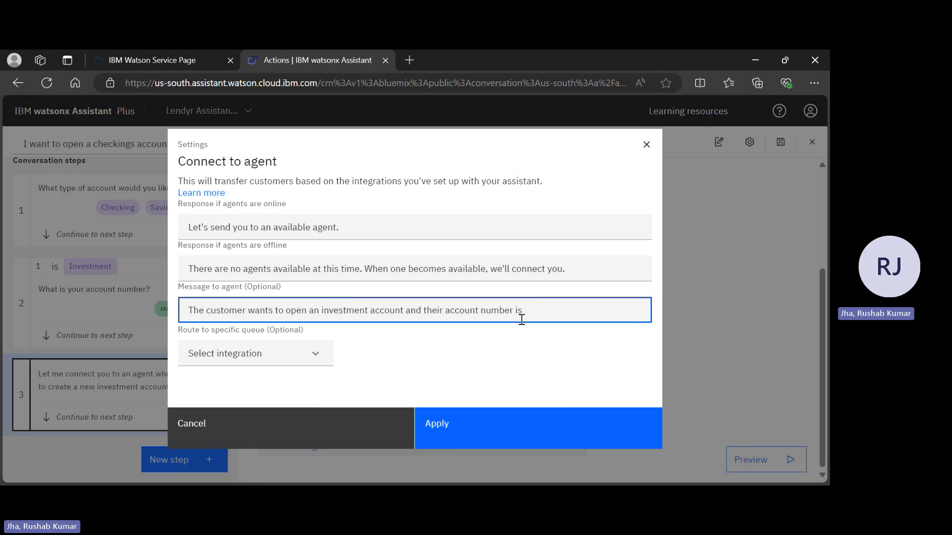
# Append the "What is your account number?" step variable to the agent message and apply the hand-off settings.
pyautogui.write('$')
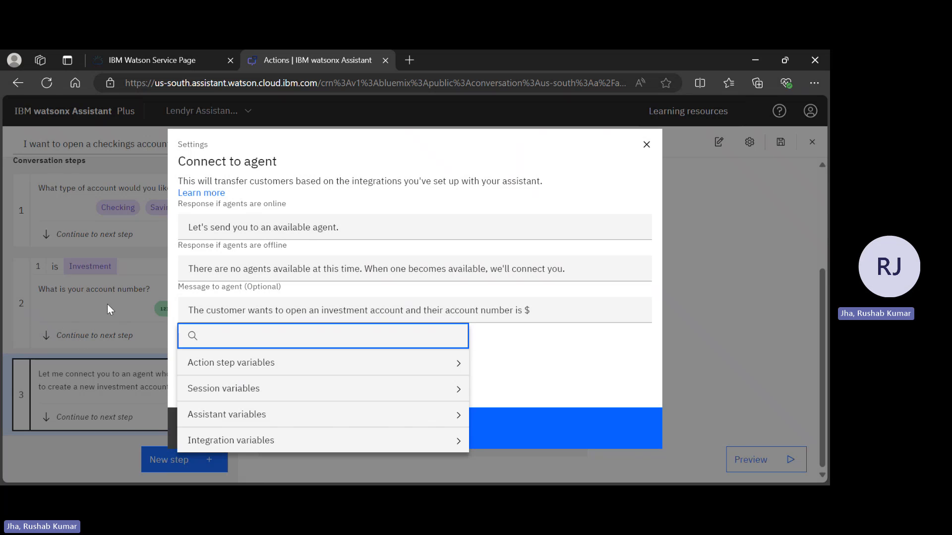
pyautogui.click(274, 373)
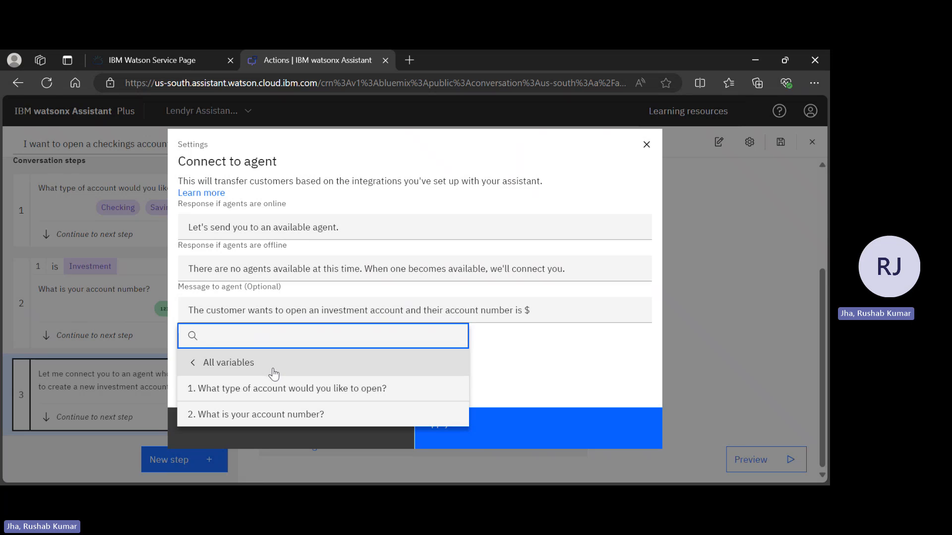
pyautogui.click(268, 415)
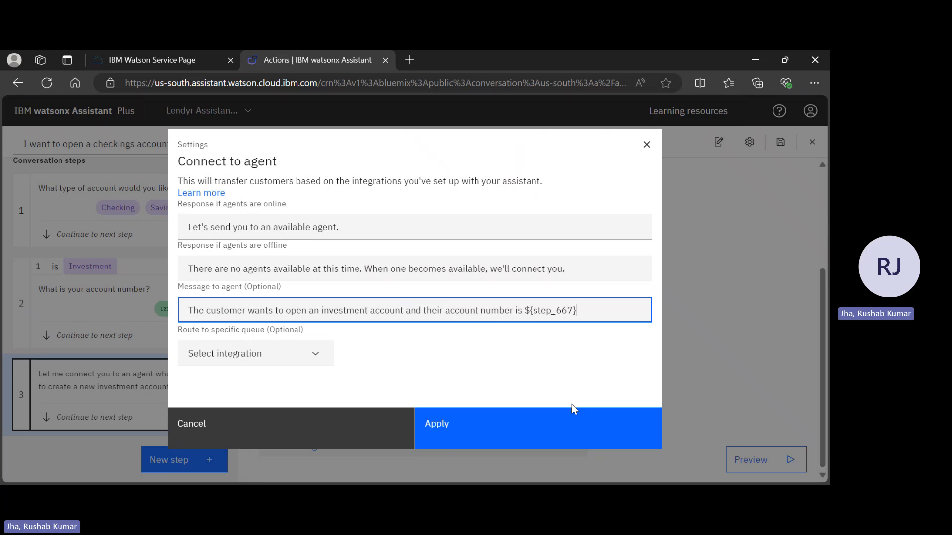
pyautogui.click(515, 440)
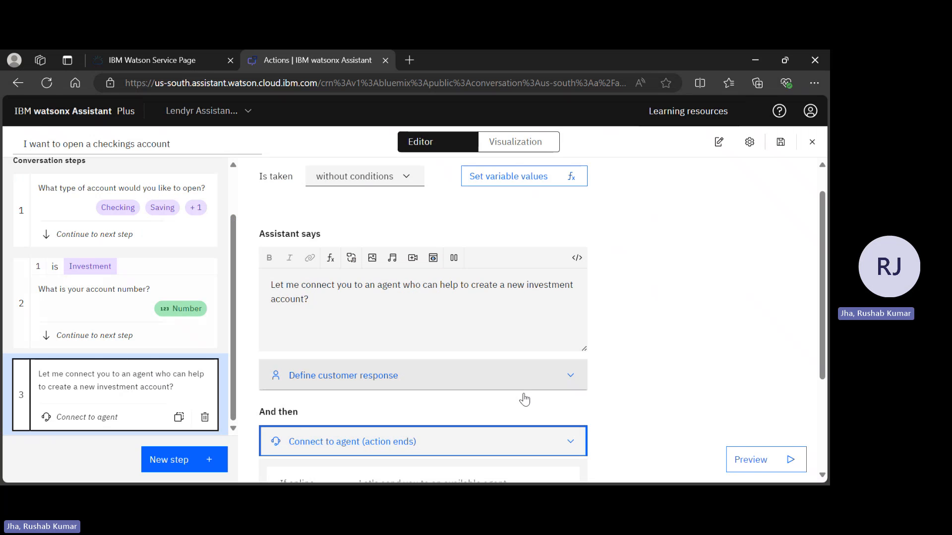
# Set step 3 to be taken with conditions.
pyautogui.hotkey('alt', 'Tab')
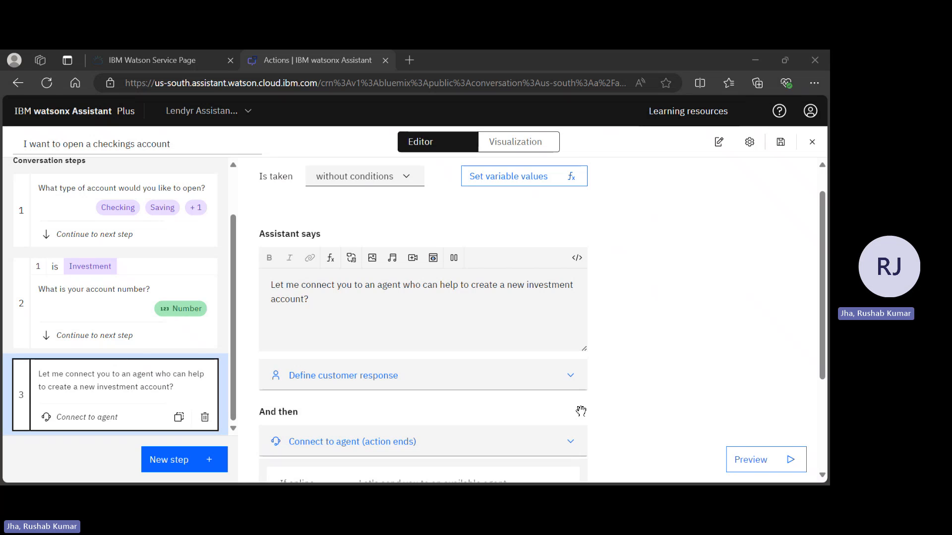
pyautogui.hotkey('alt', 'Tab')
pyautogui.scroll(1, 488, 327)
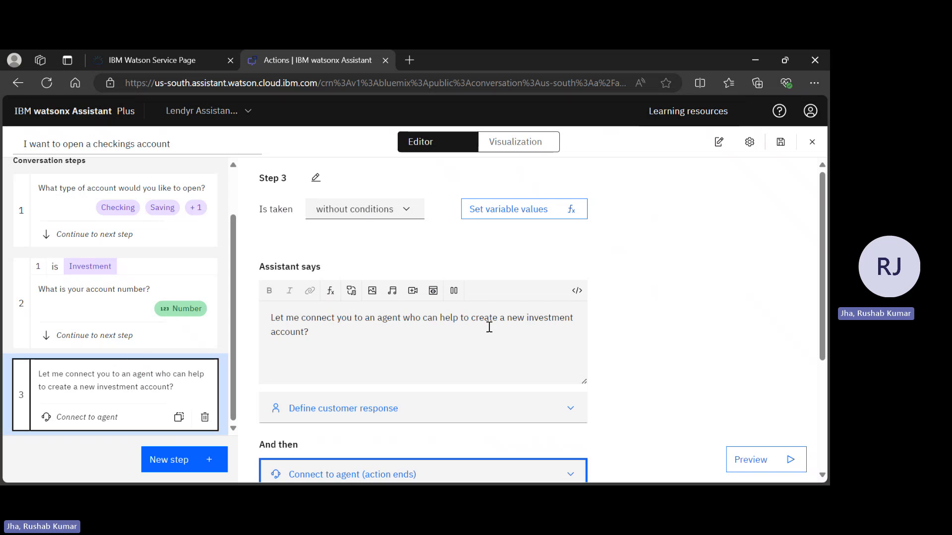
pyautogui.hotkey('alt', 'Tab')
pyautogui.hotkey('alt', 'Tab')
pyautogui.click(392, 209)
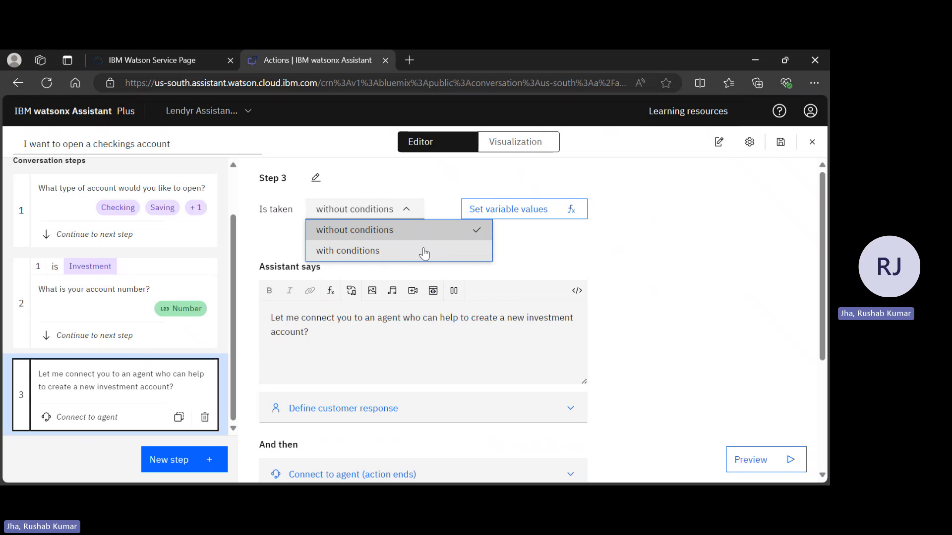
pyautogui.click(439, 252)
pyautogui.hotkey('alt', 'Tab')
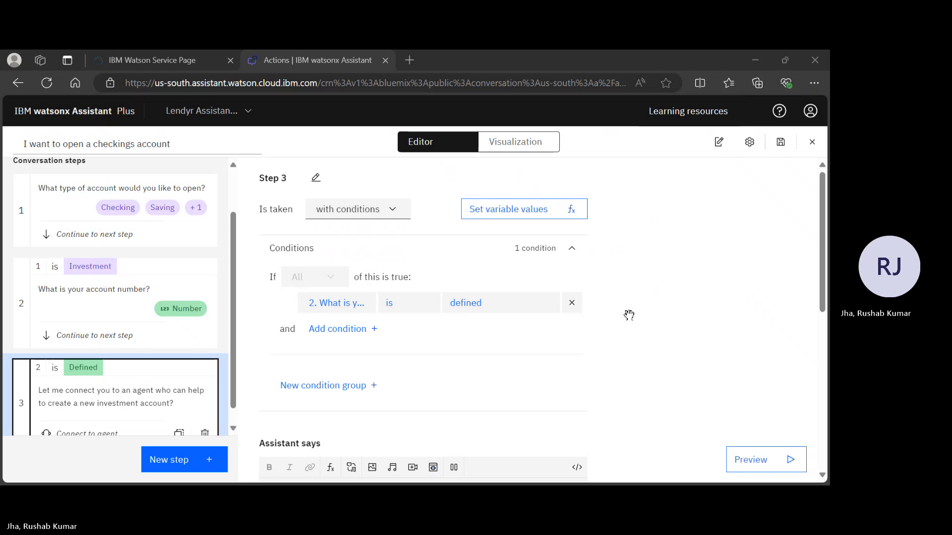
pyautogui.hotkey('alt', 'Tab')
# Define step 3's condition as "What type of account would you like to open?" is Investment.
pyautogui.click(327, 302)
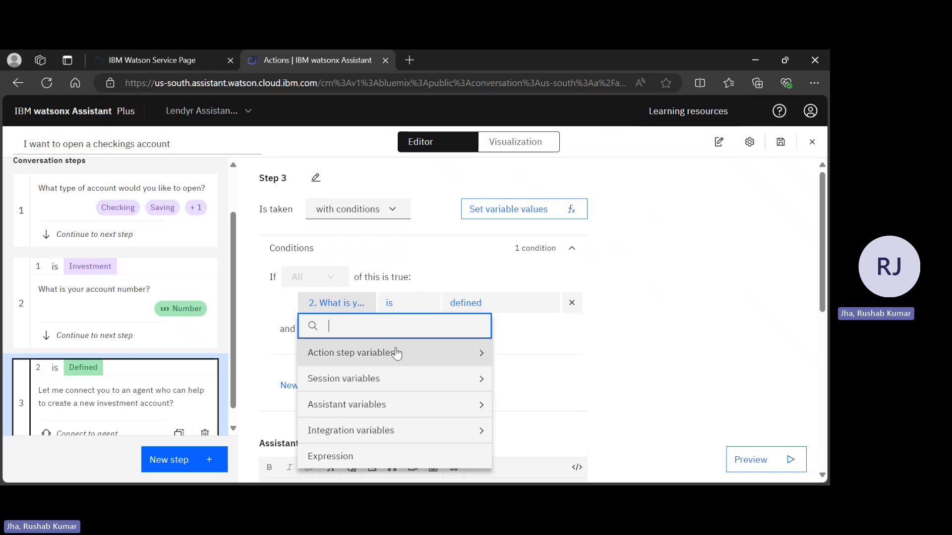
pyautogui.click(460, 360)
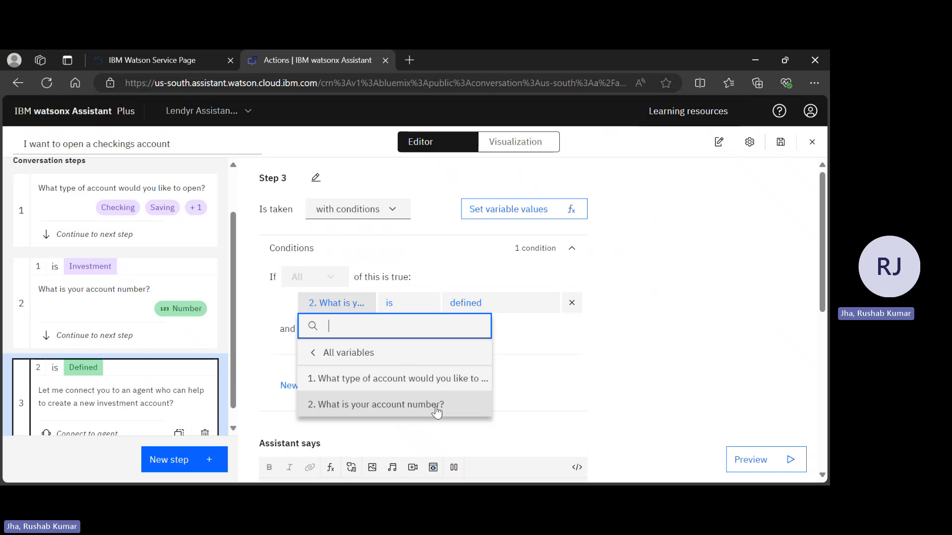
pyautogui.click(453, 382)
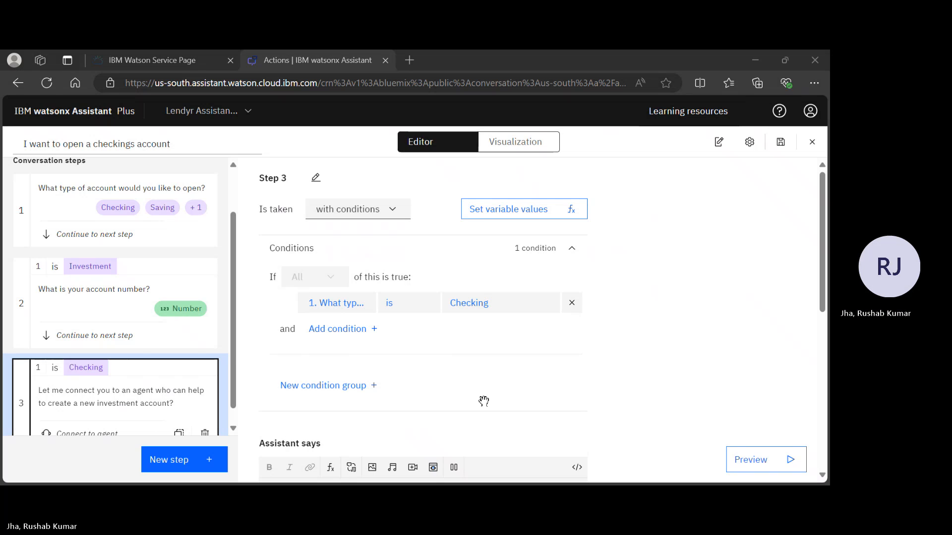
pyautogui.scroll(-4, 483, 399)
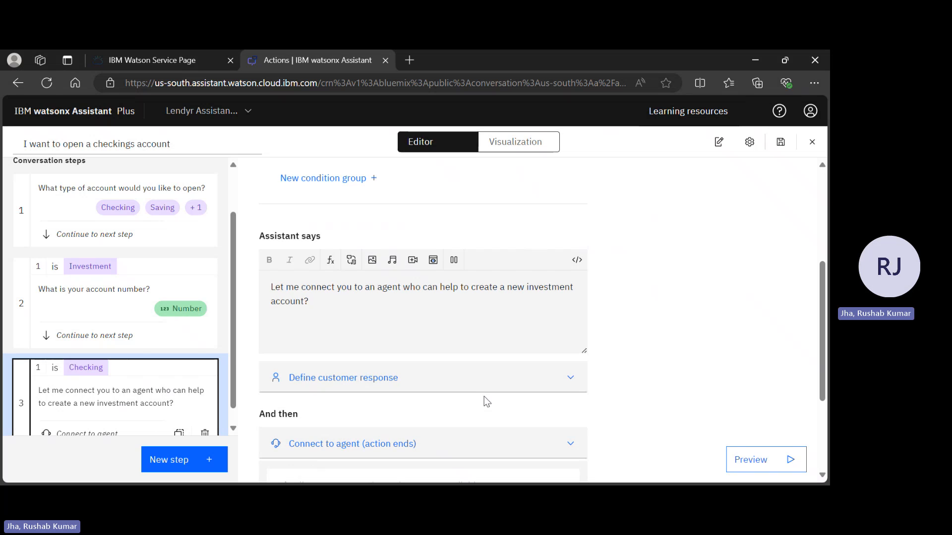
pyautogui.scroll(4, 484, 396)
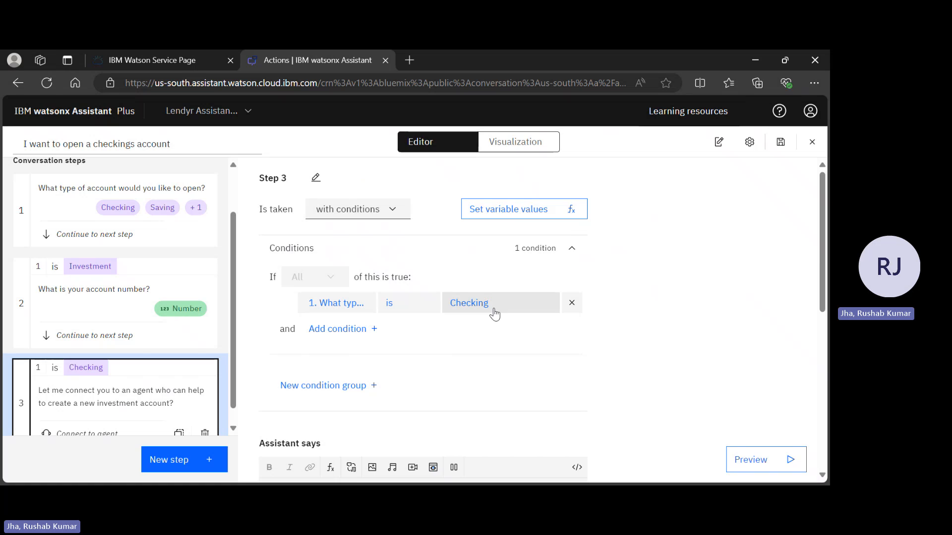
pyautogui.click(495, 312)
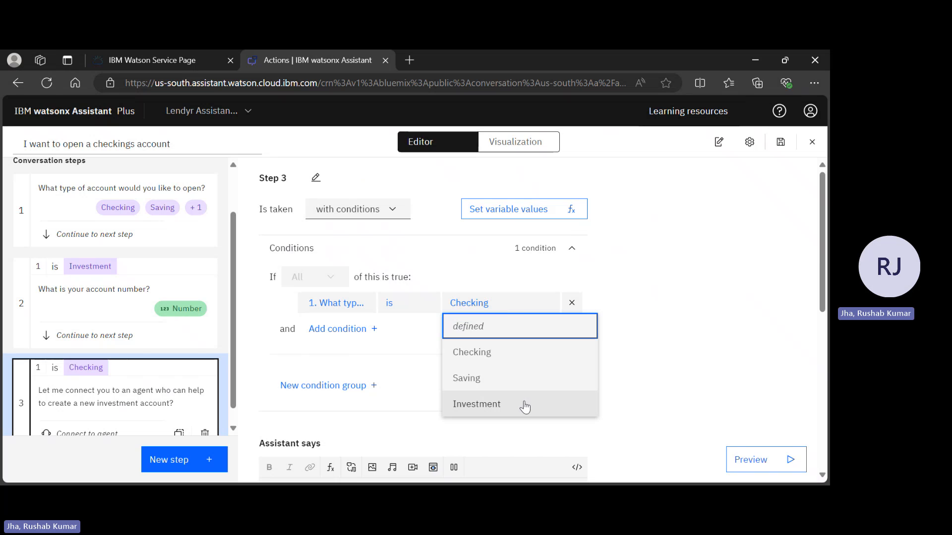
pyautogui.click(525, 405)
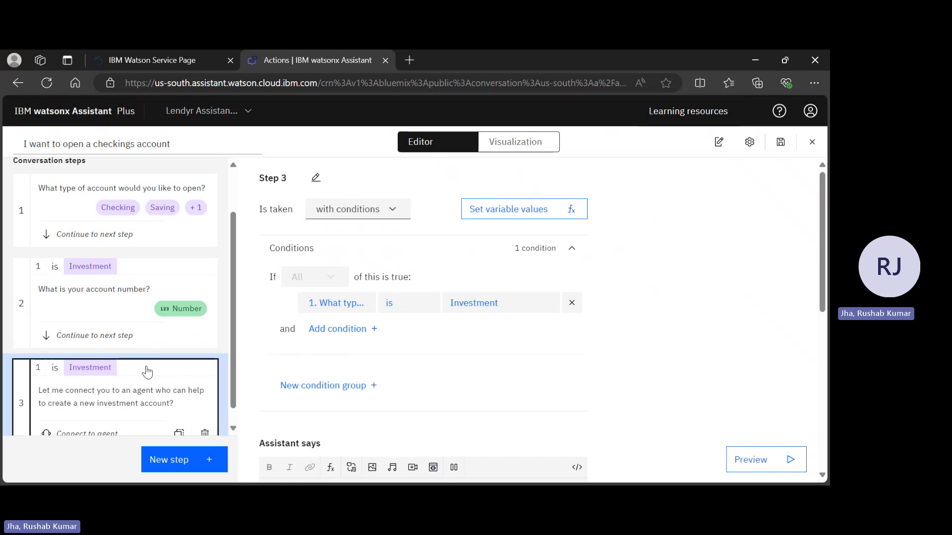
# Review step 3's assistant message and its online, offline and agent messages for the hand-off.
pyautogui.scroll(-4, 439, 280)
pyautogui.scroll(-3, 497, 304)
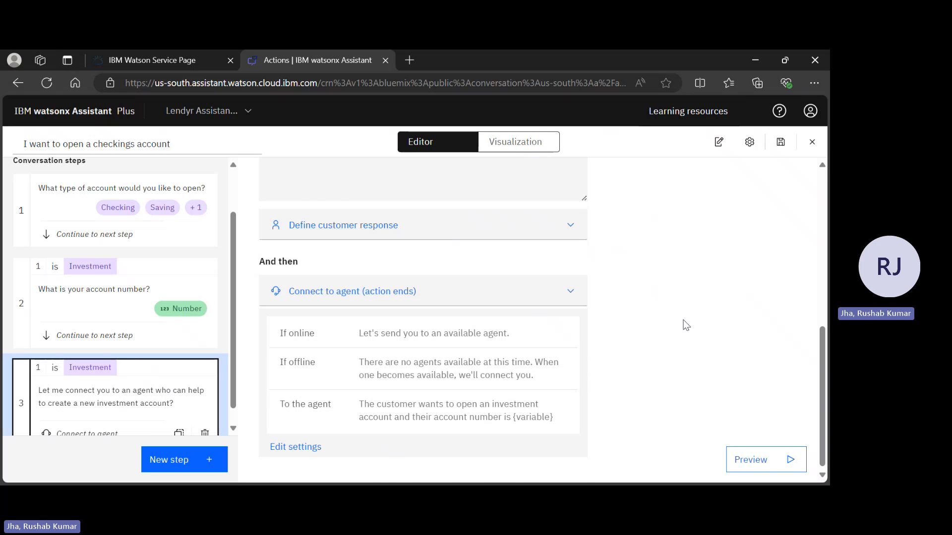
pyautogui.scroll(2, 684, 324)
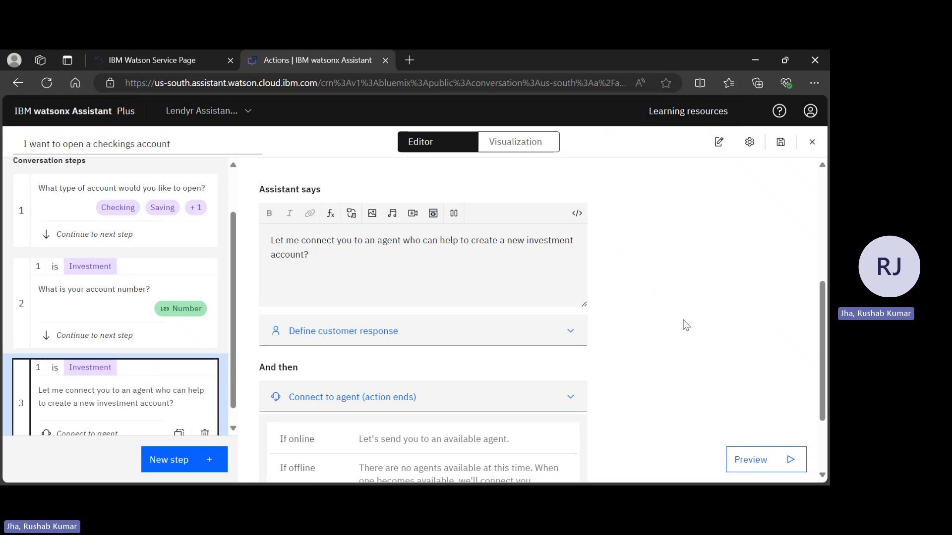
pyautogui.scroll(-2, 683, 320)
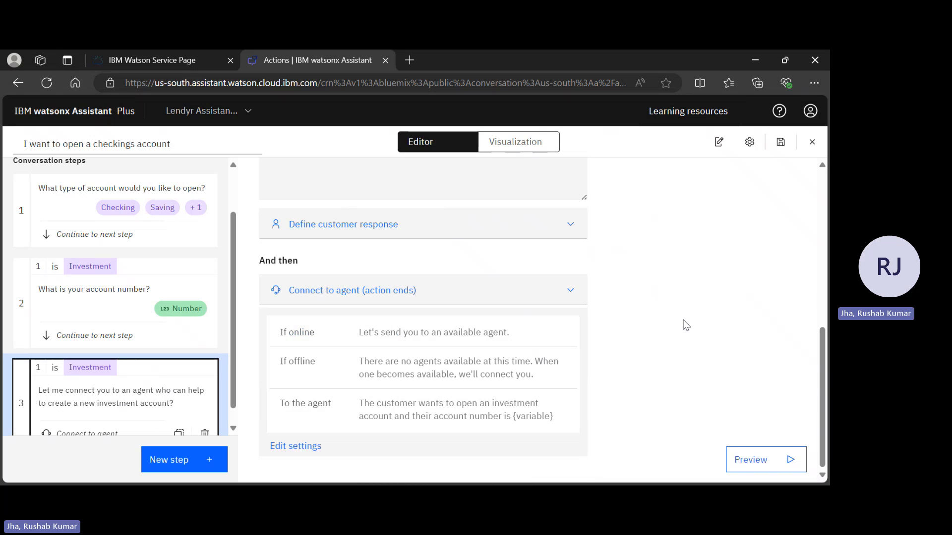
pyautogui.scroll(2, 683, 321)
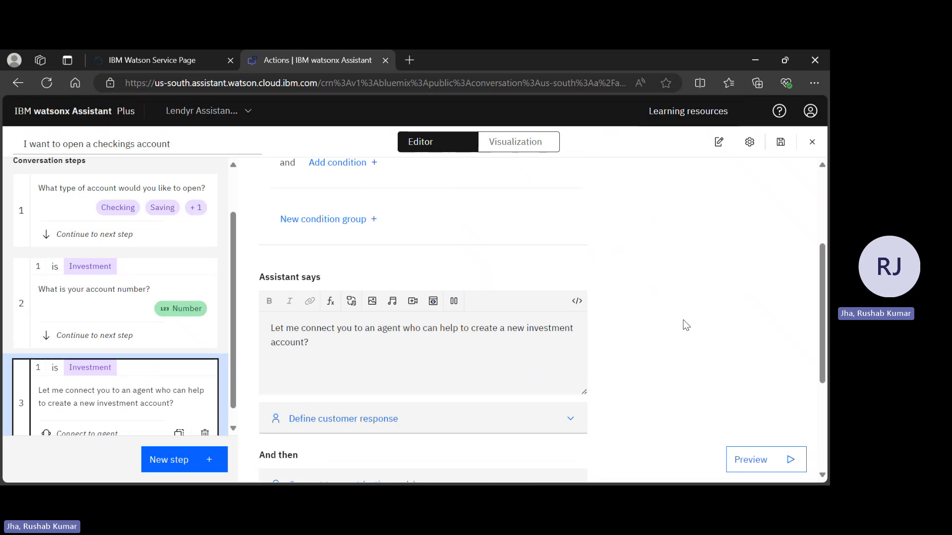
pyautogui.scroll(-2, 683, 320)
pyautogui.scroll(-1, 194, 376)
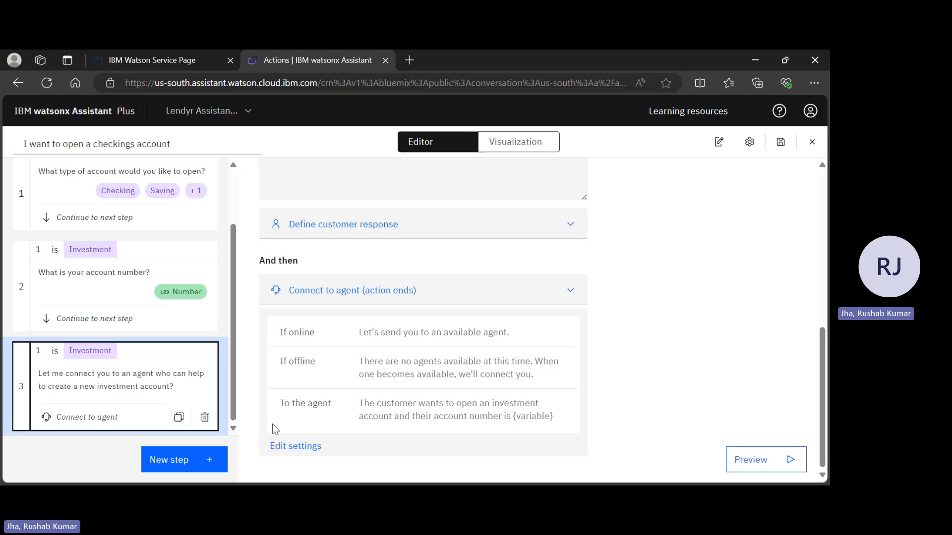
# Add step 4 to the action and begin its assistant message with "To open a".
pyautogui.click(158, 456)
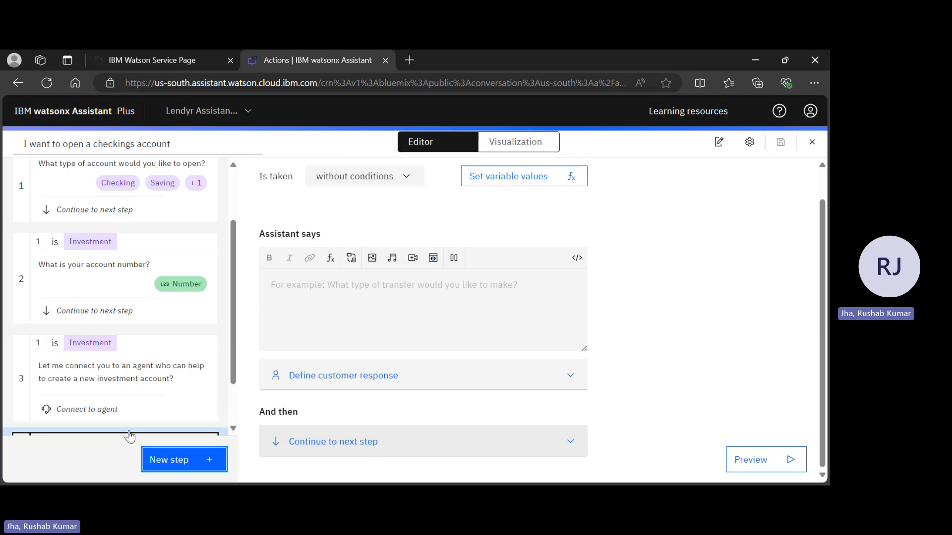
pyautogui.click(362, 304)
pyautogui.hotkey('alt', 'Tab')
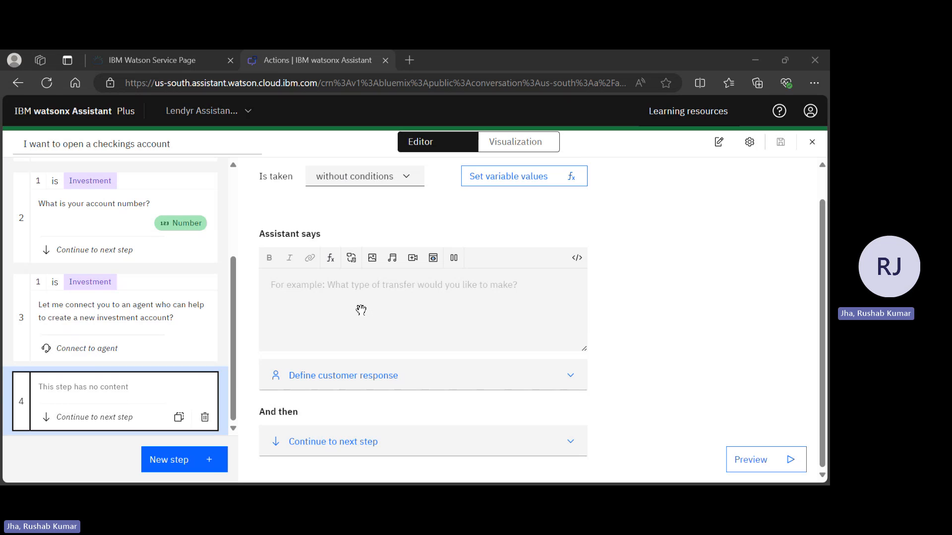
pyautogui.click(361, 309)
pyautogui.write('To ')
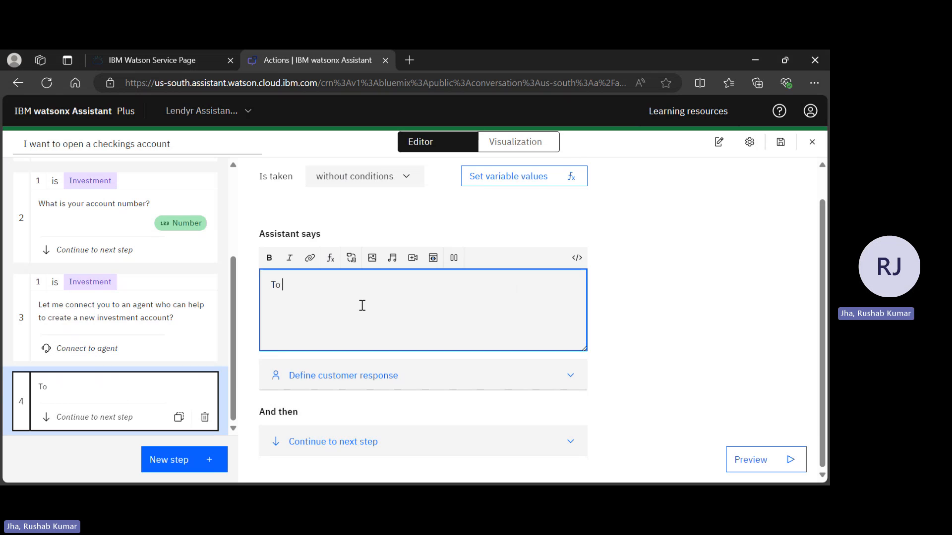
pyautogui.write('open a')
pyautogui.hotkey('alt', 'Tab')
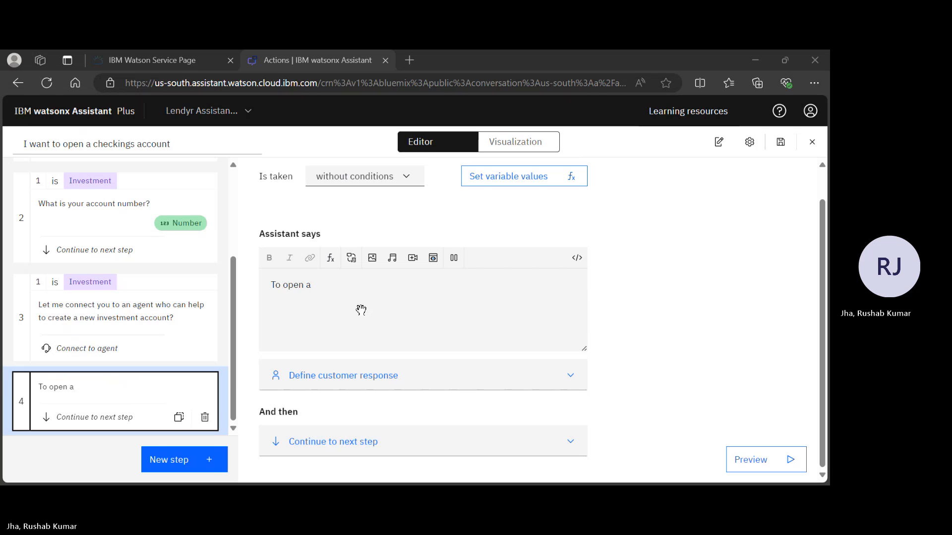
# Insert the "What type of account would you like to open?" action step variable after "To open a" in step 4's message.
pyautogui.click(360, 310)
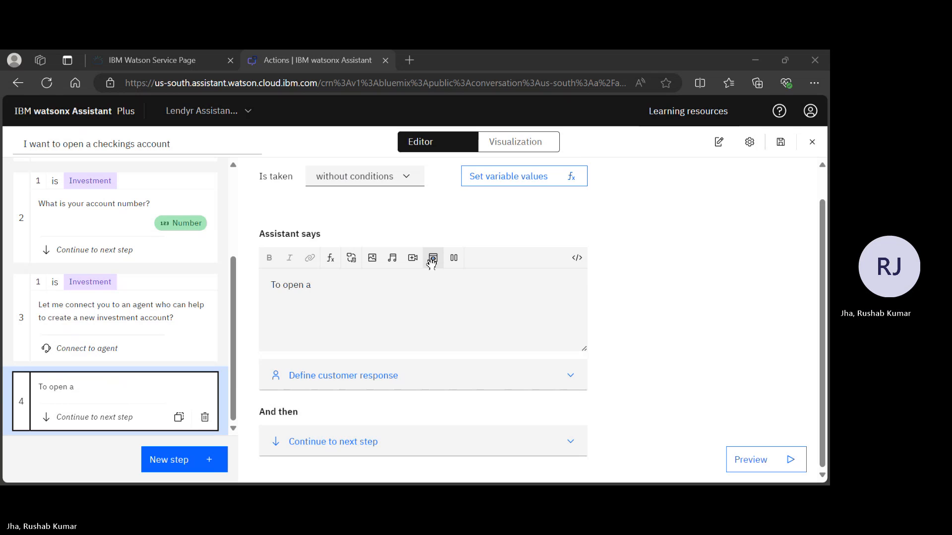
pyautogui.click(352, 258)
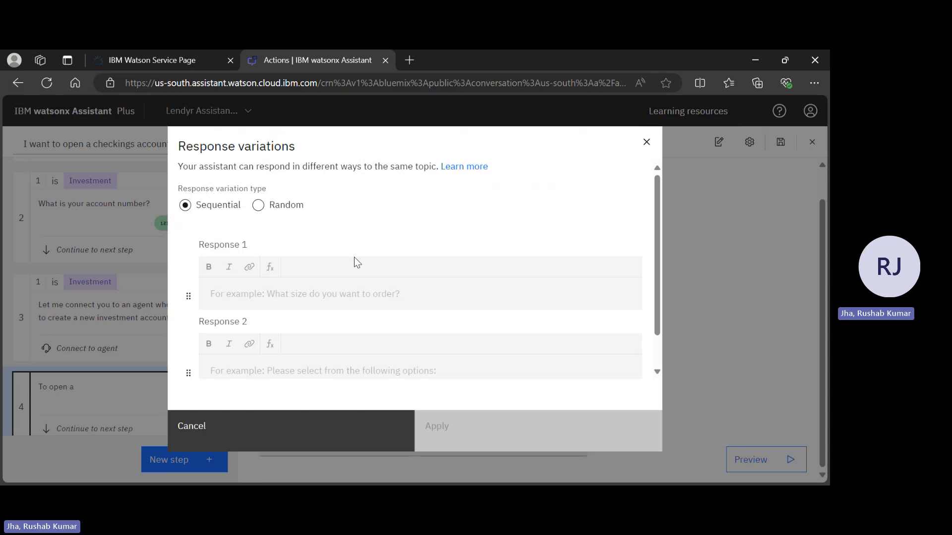
pyautogui.click(646, 142)
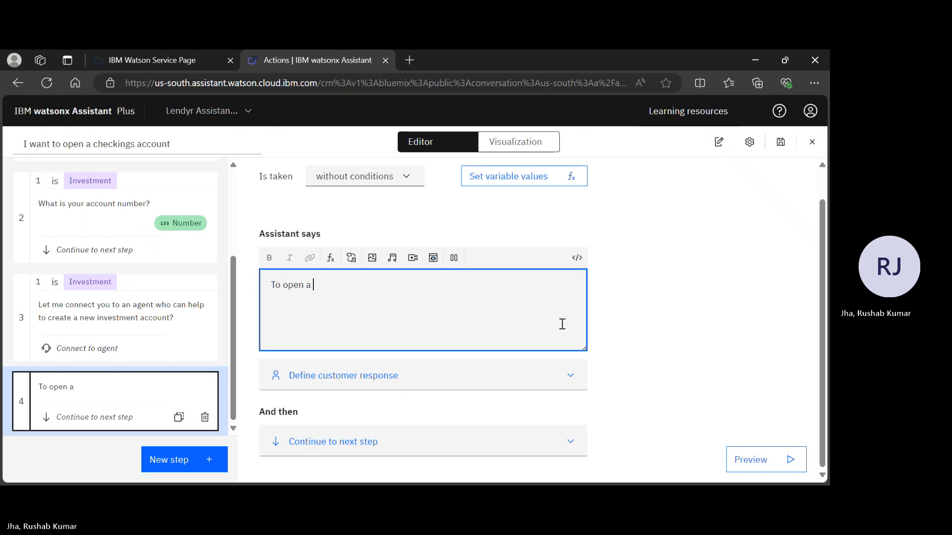
pyautogui.hotkey('alt', 'Tab')
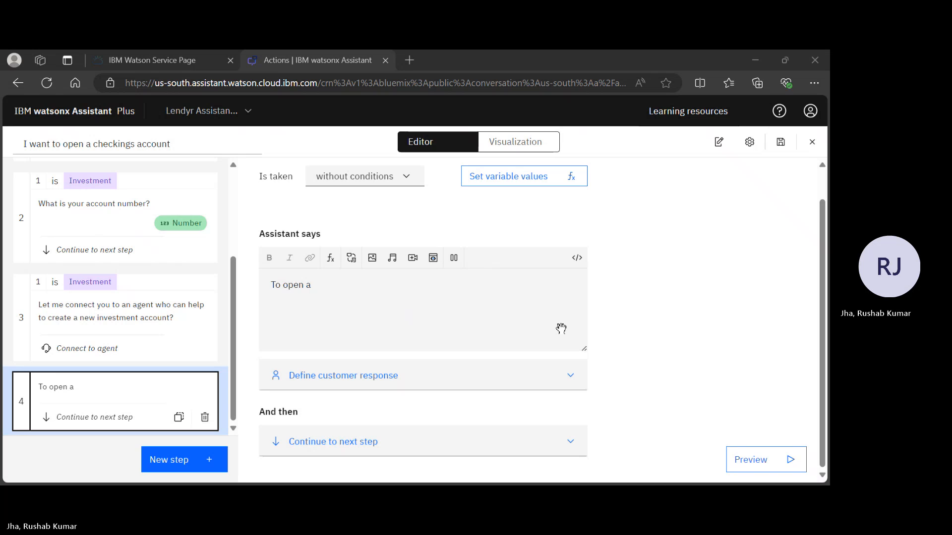
pyautogui.click(561, 329)
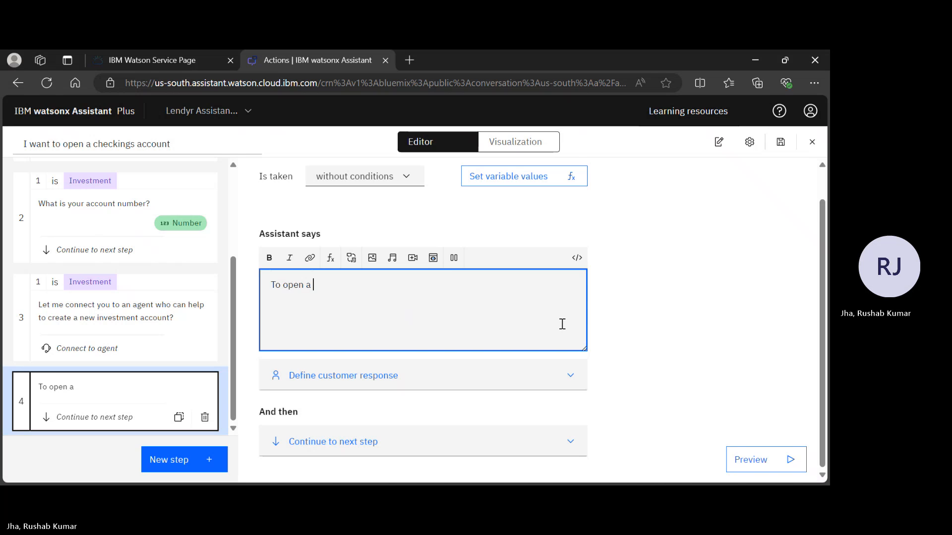
pyautogui.click(332, 261)
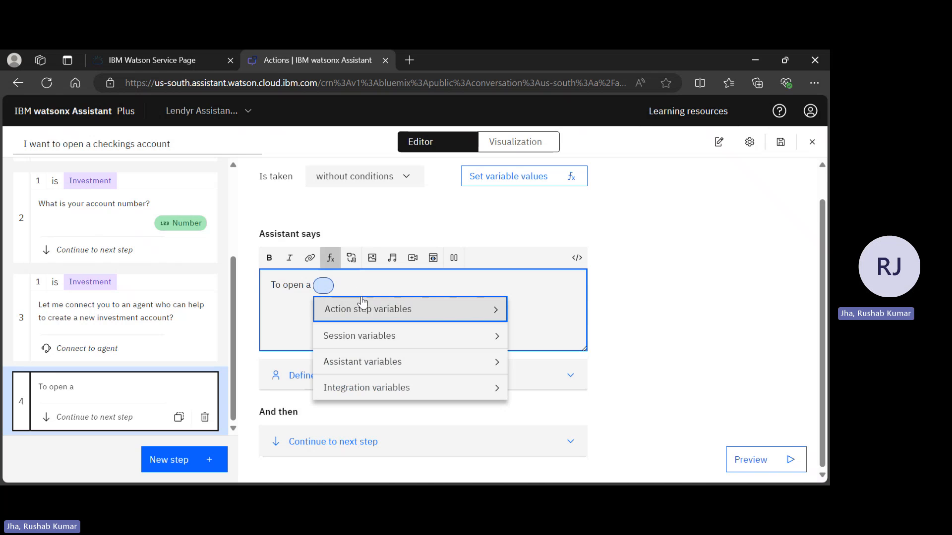
pyautogui.click(362, 303)
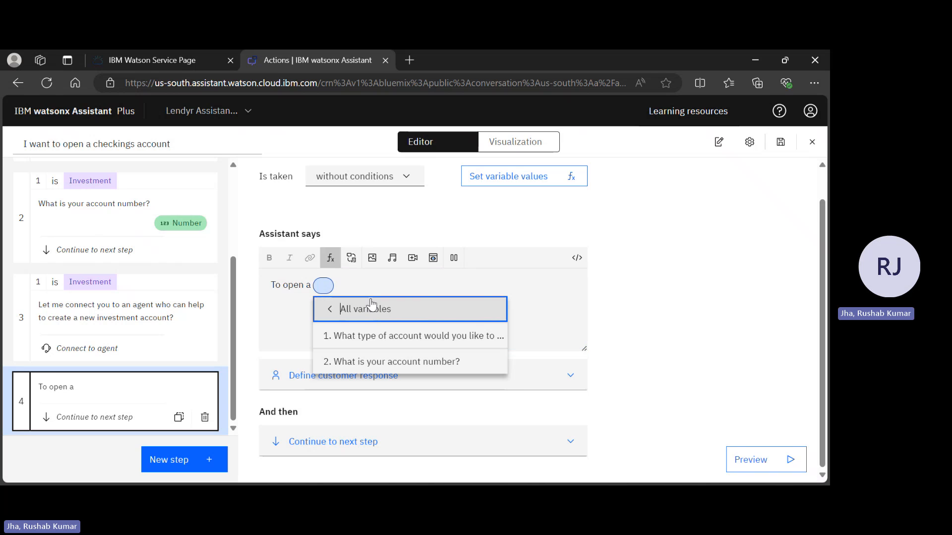
pyautogui.click(428, 340)
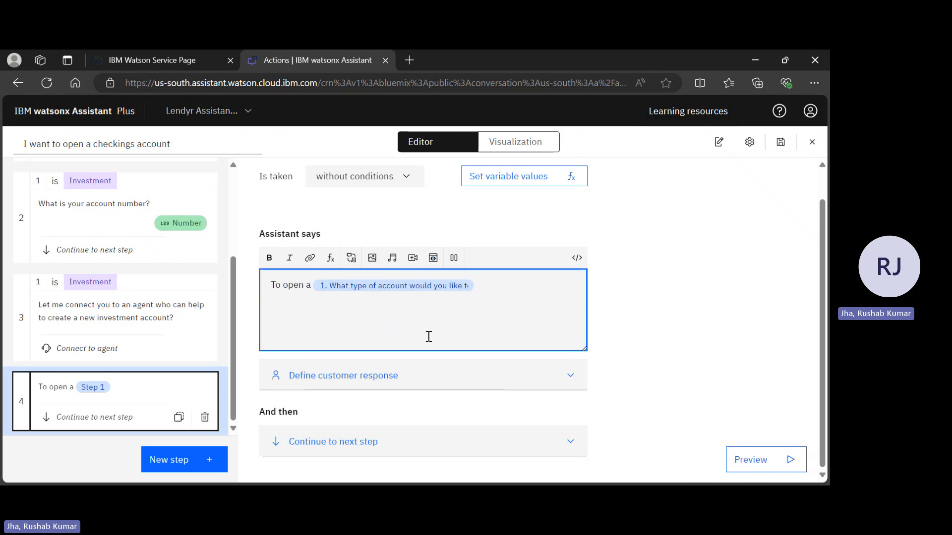
# Continue step 4's message after the variable with "account then visit the website".
pyautogui.hotkey('alt', 'Tab')
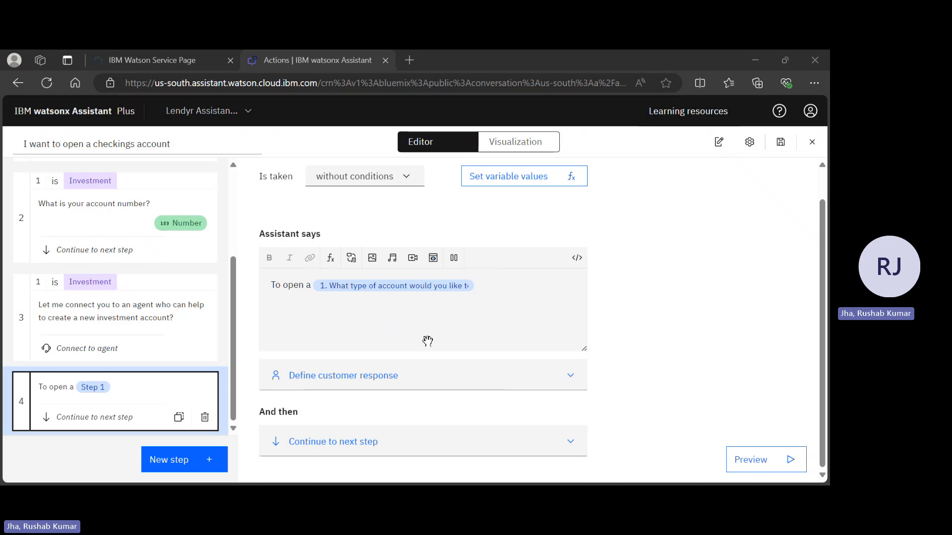
pyautogui.click(429, 336)
pyautogui.hotkey('alt', 'Tab')
pyautogui.click(429, 336)
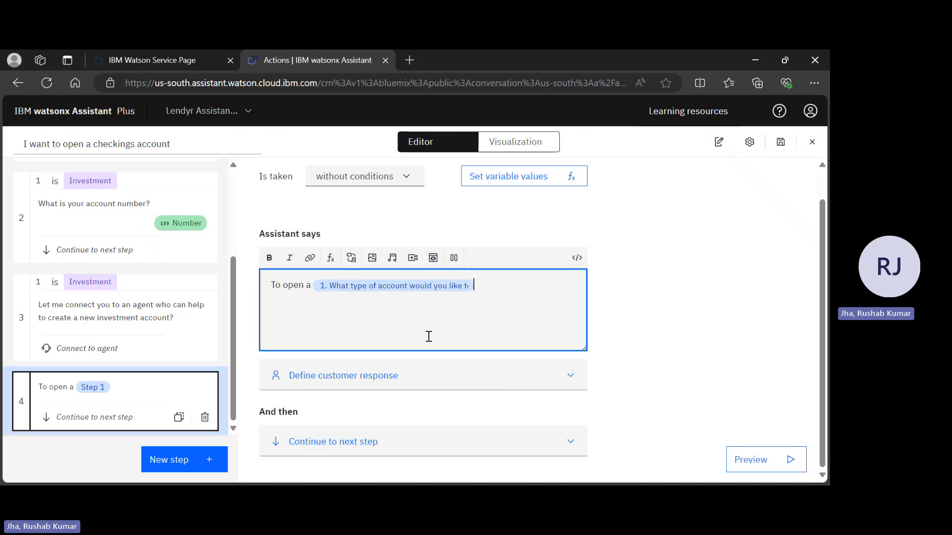
pyautogui.hotkey('alt', 'Tab')
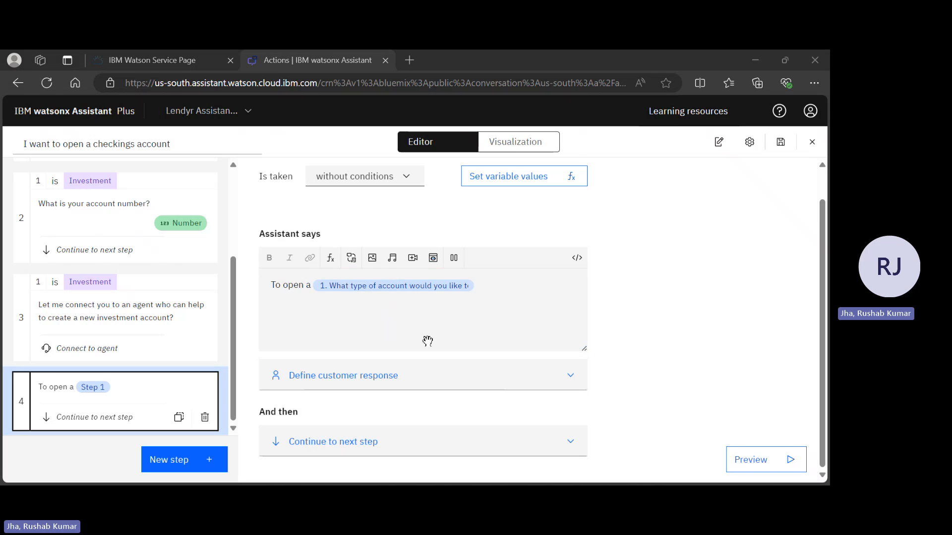
pyautogui.click(428, 338)
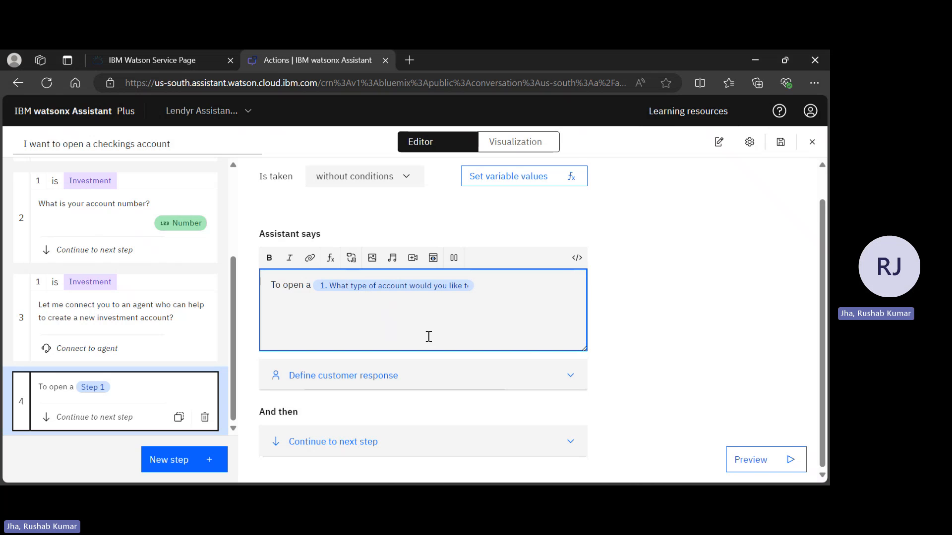
pyautogui.write('account then visit')
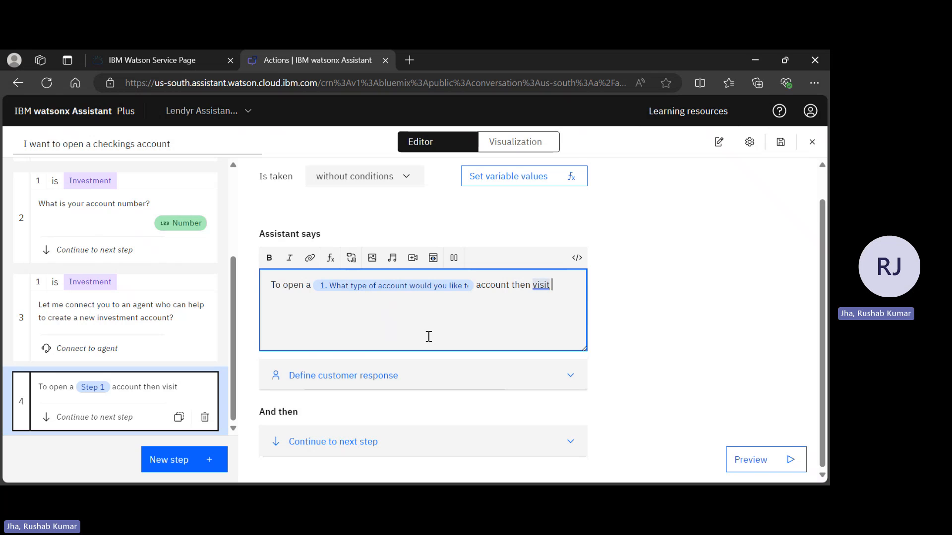
pyautogui.write(' tjhe')
pyautogui.press('BackSpace')
pyautogui.press('BackSpace')
pyautogui.press('BackSpace')
pyautogui.press('BackSpace')
pyautogui.write('he website')
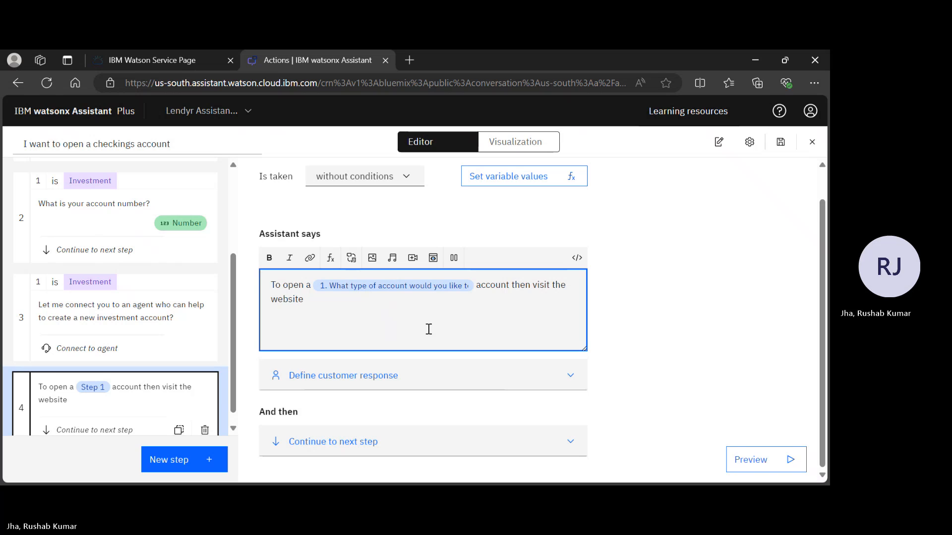
pyautogui.hotkey('alt', 'Tab')
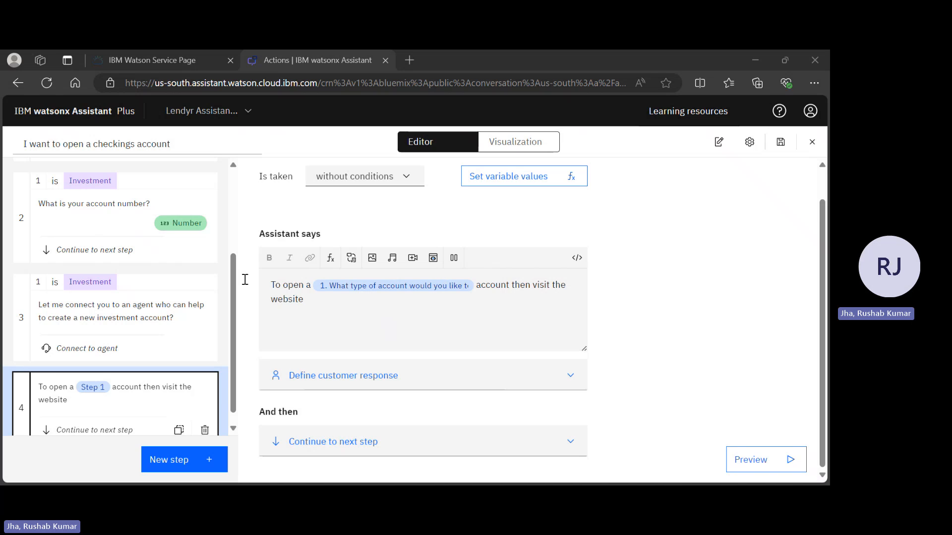
pyautogui.click(542, 275)
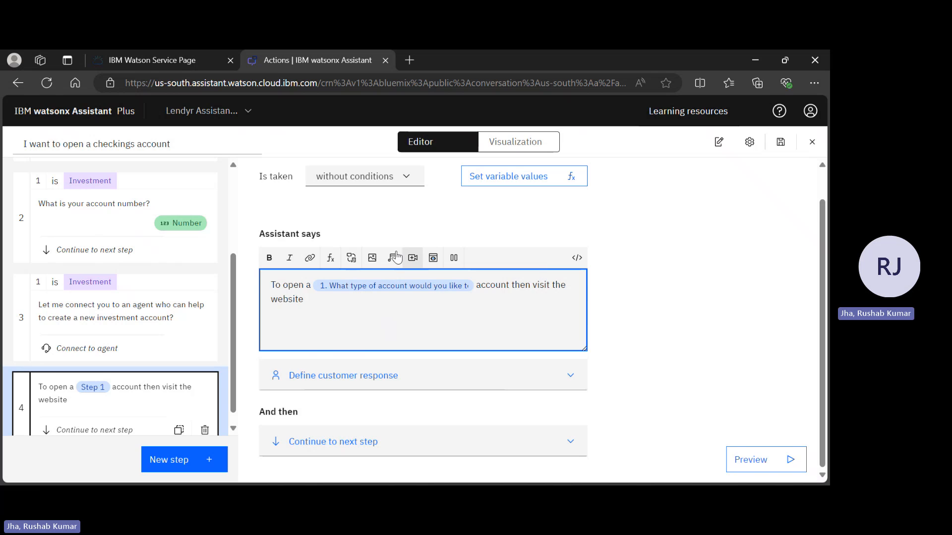
pyautogui.click(311, 257)
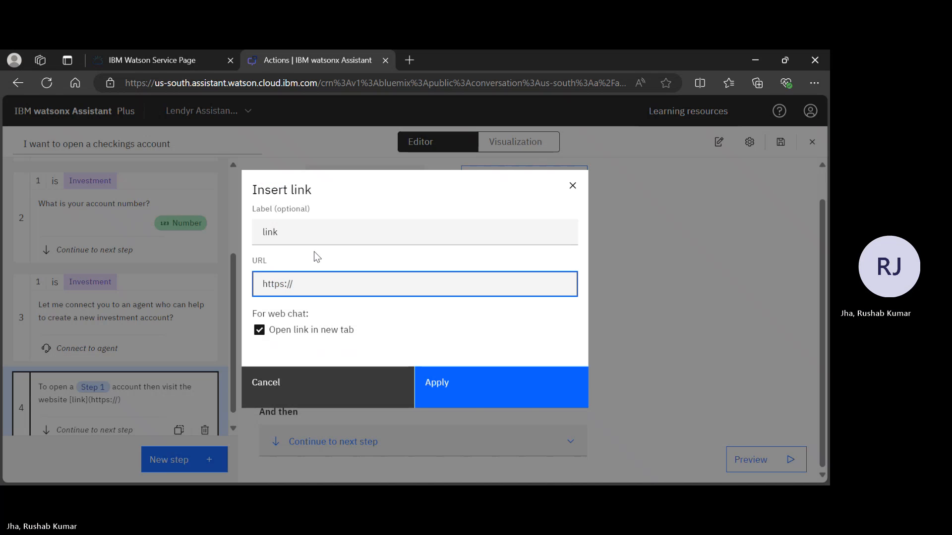
pyautogui.write('lendyr.com/open-a-new-account?account_type=')
pyautogui.write('$')
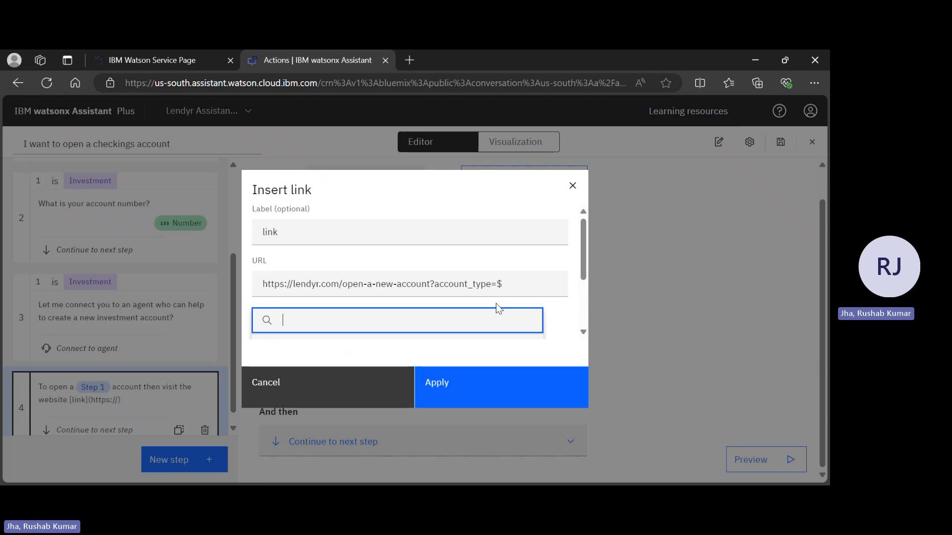
pyautogui.click(516, 399)
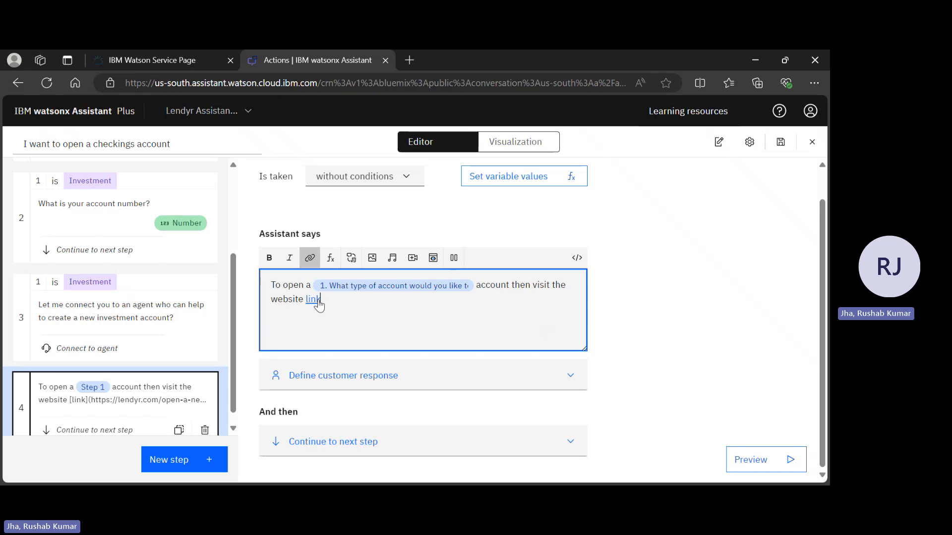
# Delete the inserted link from the end of step 4's message.
pyautogui.hotkey('alt', 'Tab')
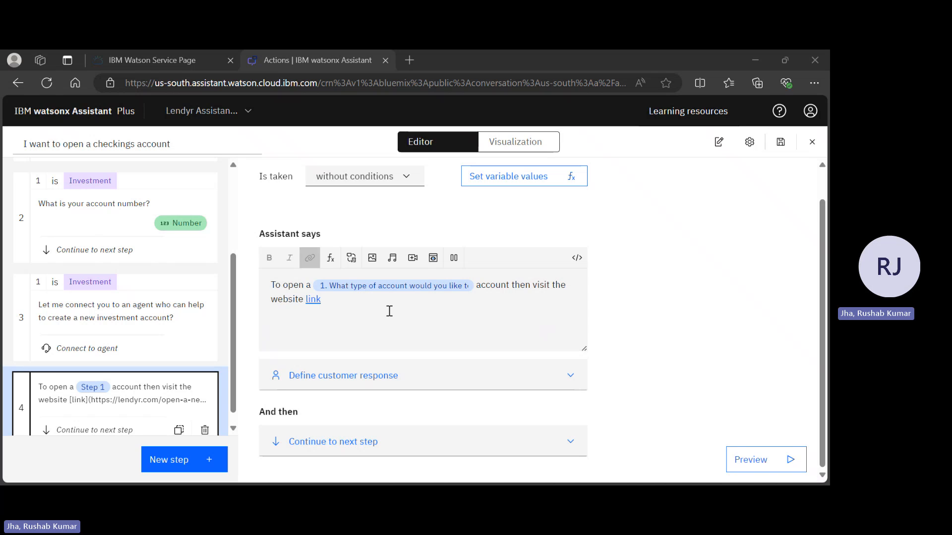
pyautogui.click(390, 311)
pyautogui.press('BackSpace')
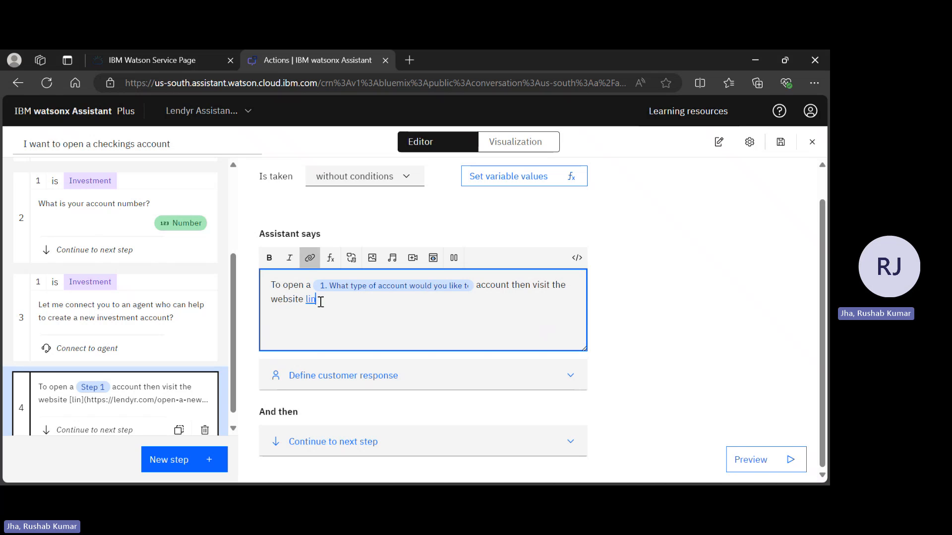
pyautogui.press('BackSpace')
pyautogui.press('BackSpace')
pyautogui.press('BackSpace')
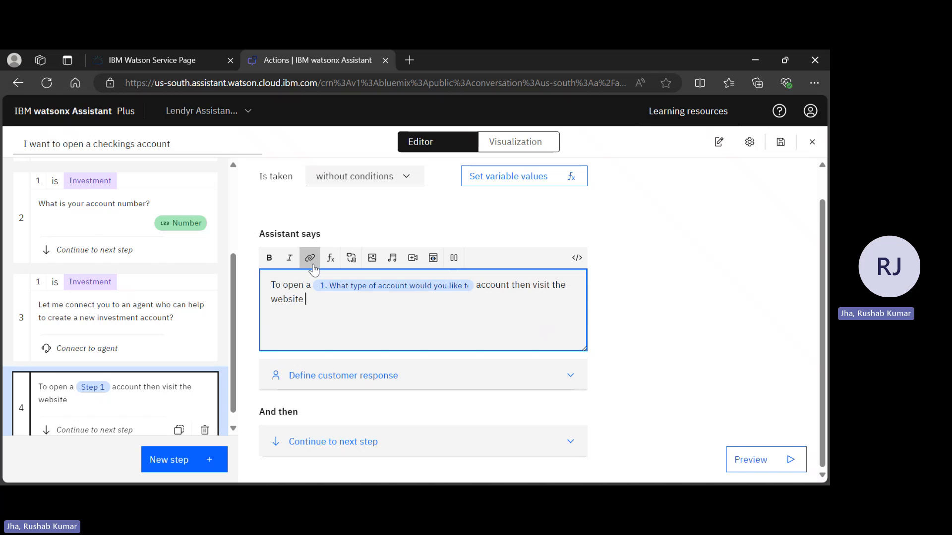
pyautogui.click(313, 266)
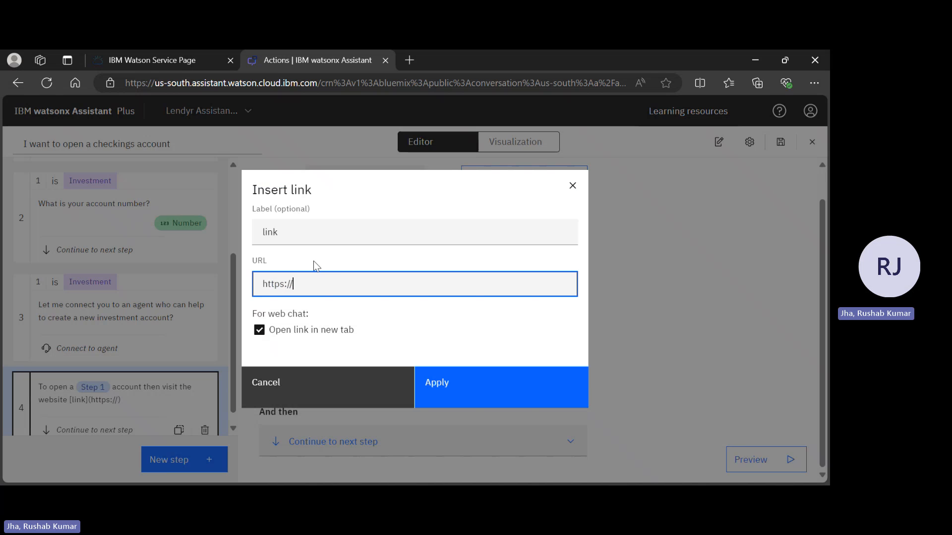
pyautogui.write('lendyr.com/open-a-new-account?account_type=')
pyautogui.write('$')
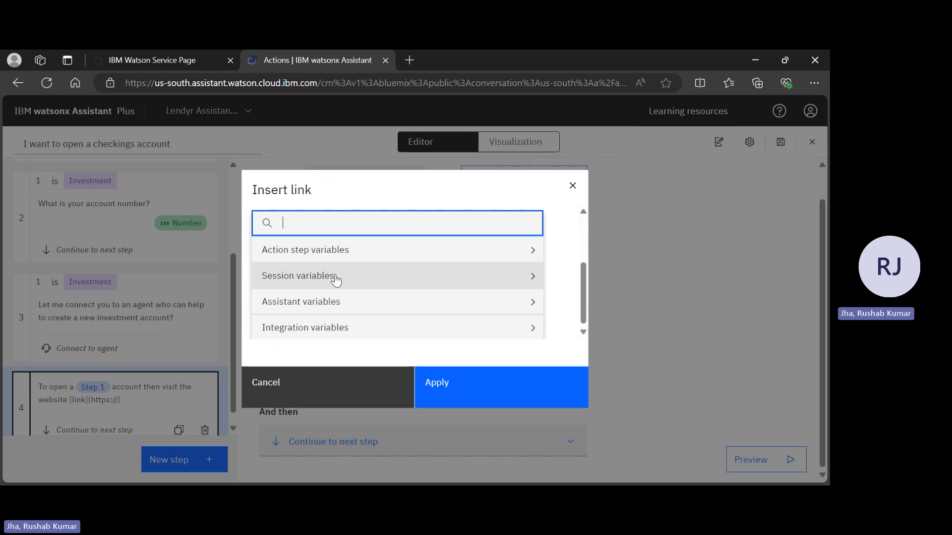
pyautogui.hotkey('alt', 'Tab')
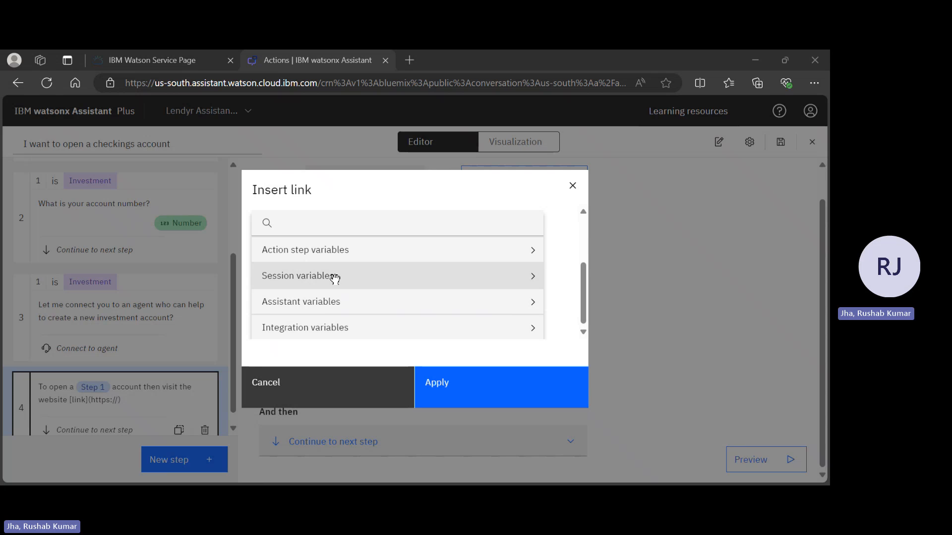
pyautogui.hotkey('alt', 'Tab')
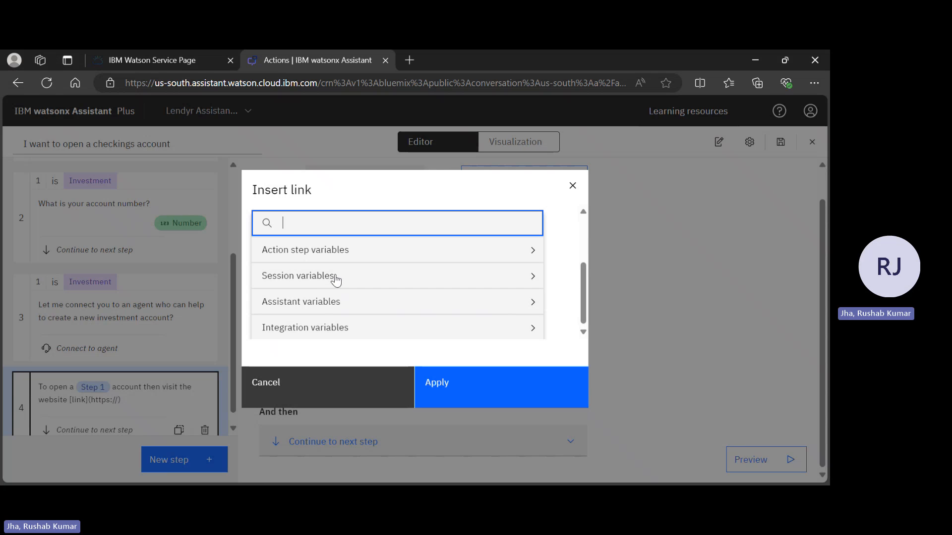
pyautogui.click(369, 257)
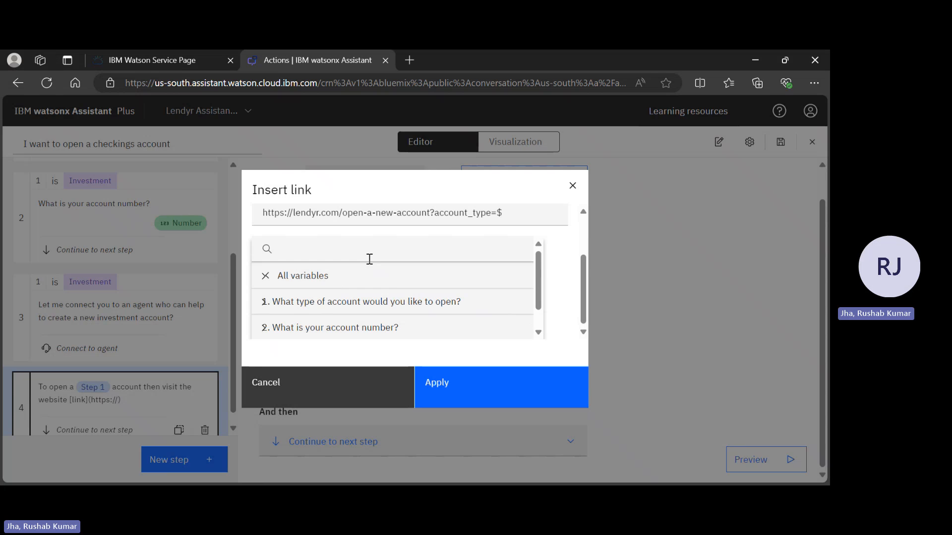
pyautogui.click(394, 302)
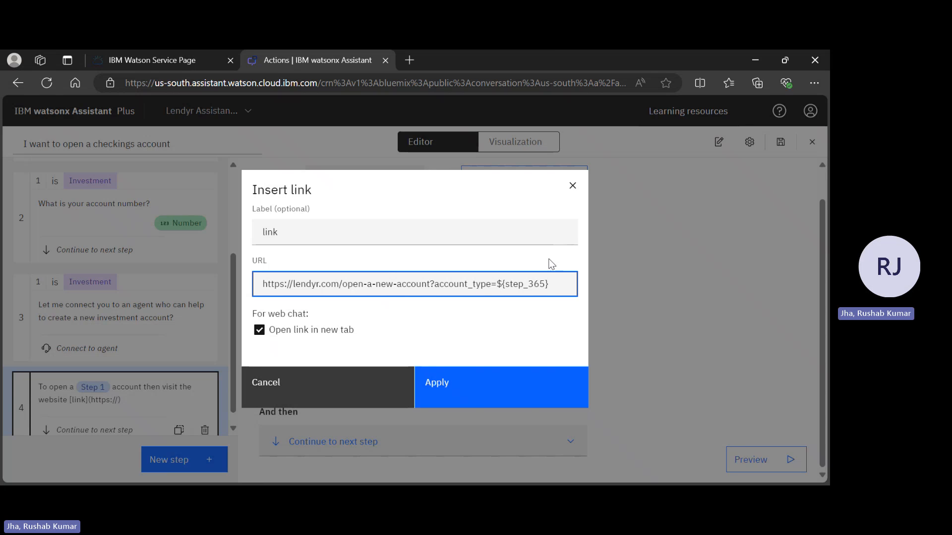
pyautogui.click(479, 396)
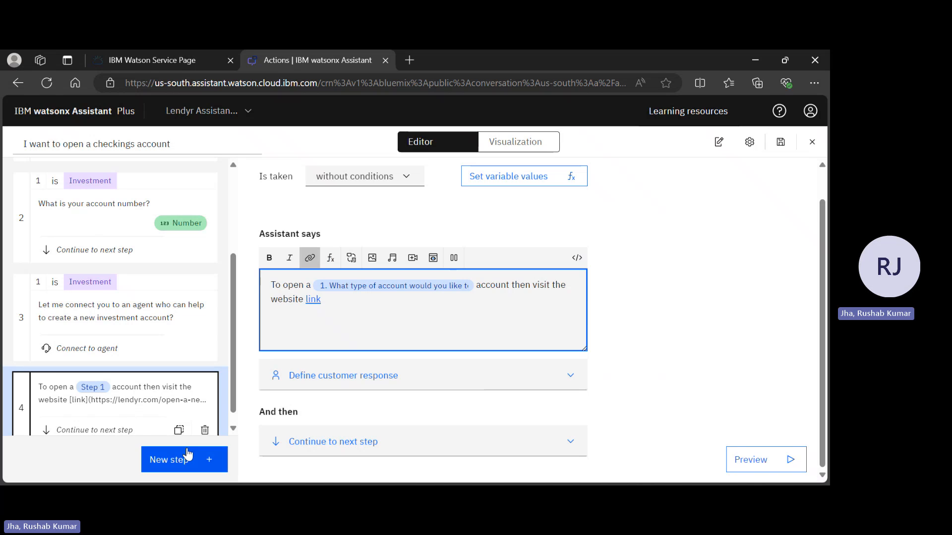
pyautogui.click(365, 425)
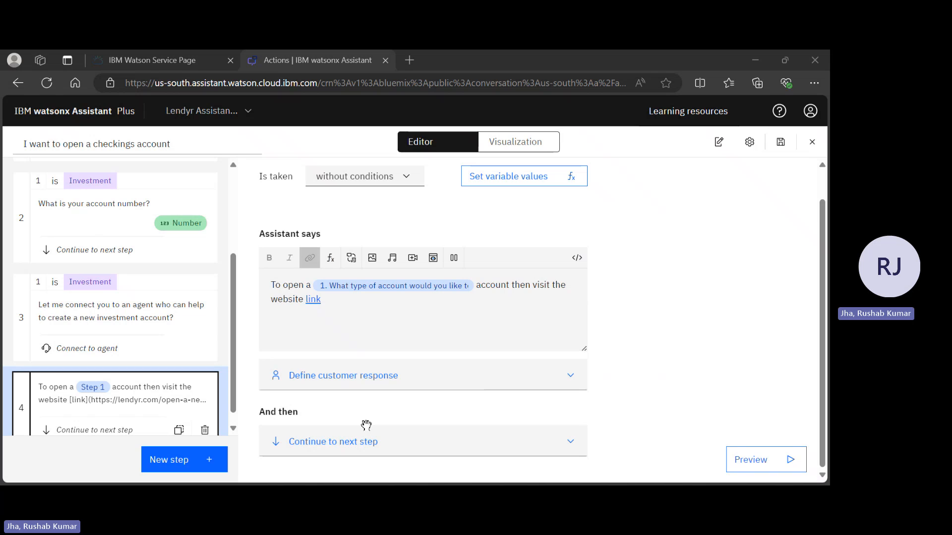
pyautogui.click(461, 306)
pyautogui.scroll(1, 462, 304)
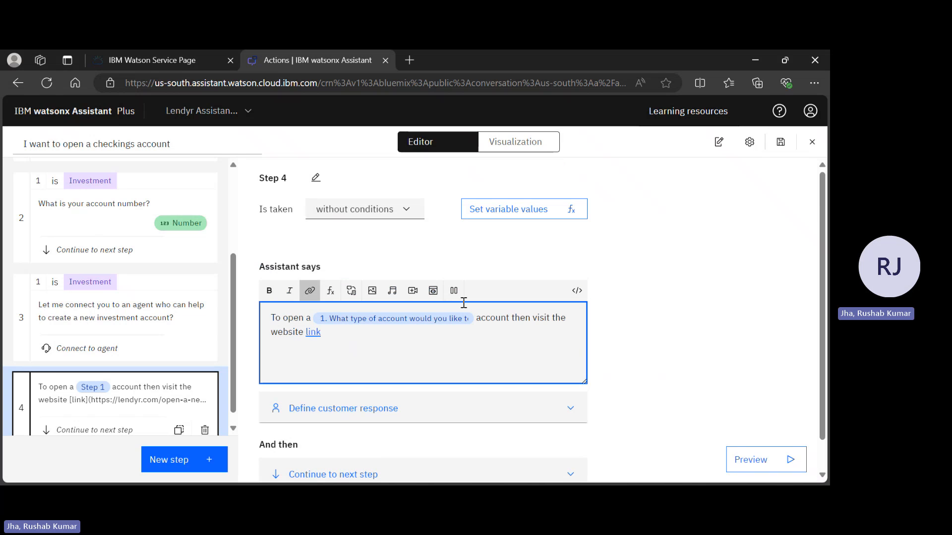
# Make step 4 conditional, based on the action step variable "What type of account would you like to open?".
pyautogui.click(372, 210)
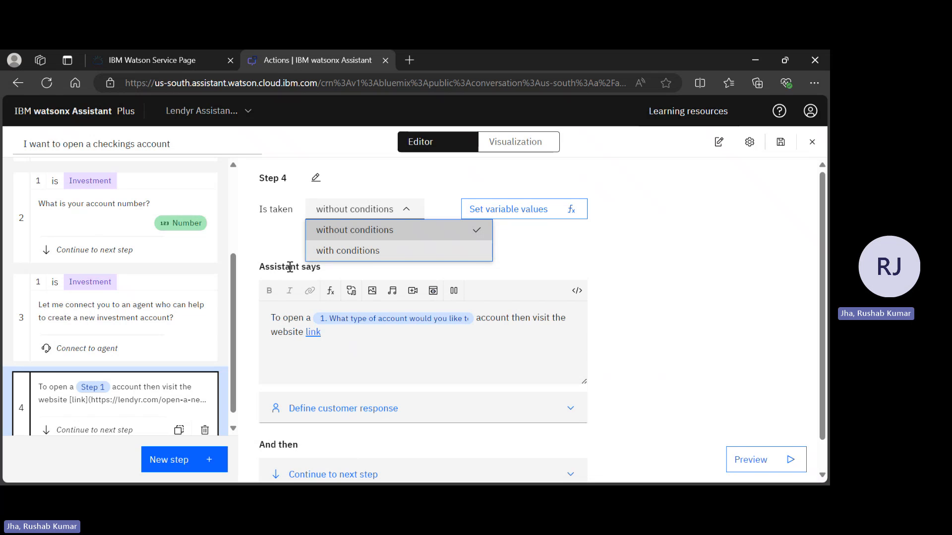
pyautogui.click(383, 252)
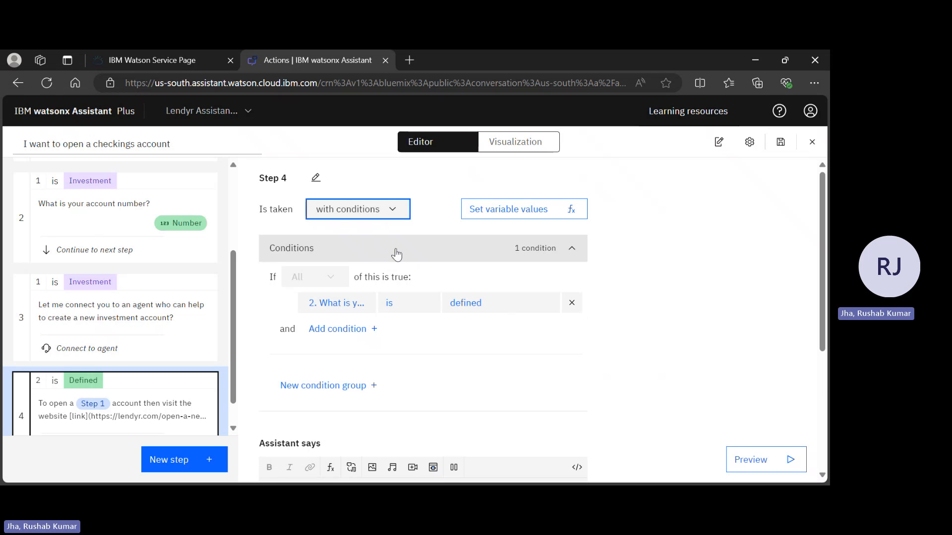
pyautogui.click(405, 305)
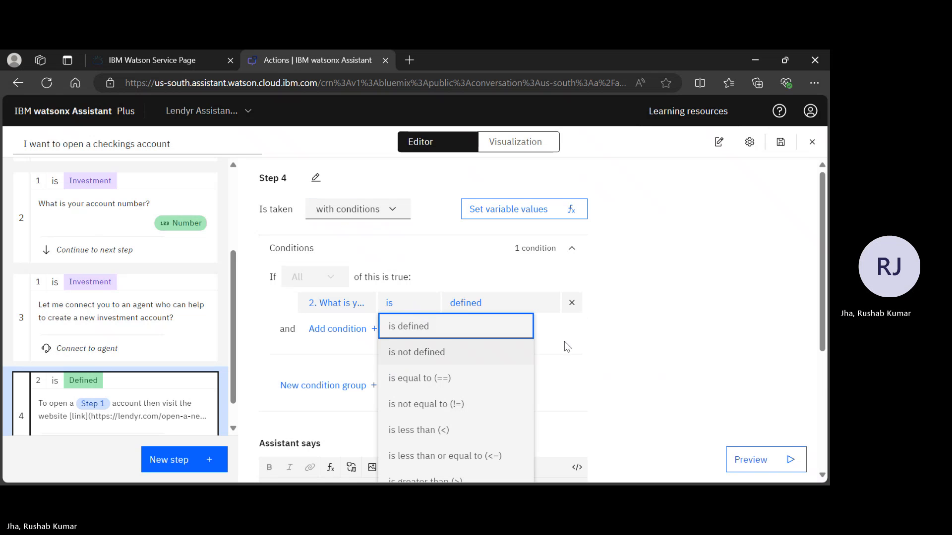
pyautogui.scroll(-1, 574, 350)
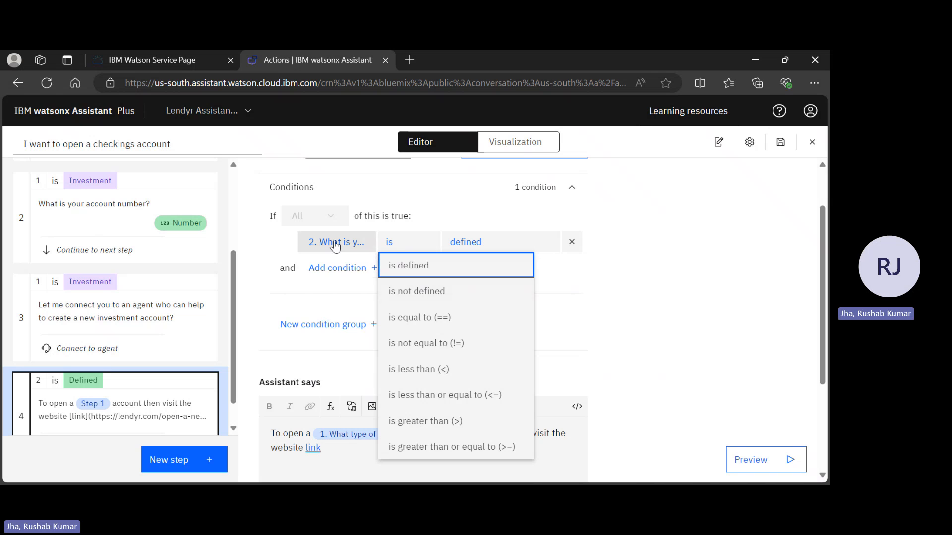
pyautogui.click(334, 243)
pyautogui.click(363, 322)
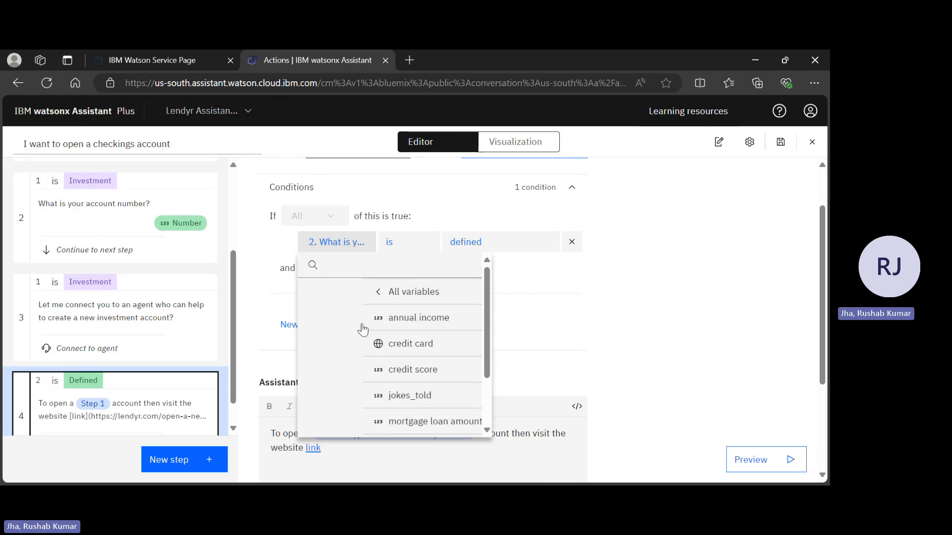
pyautogui.click(622, 300)
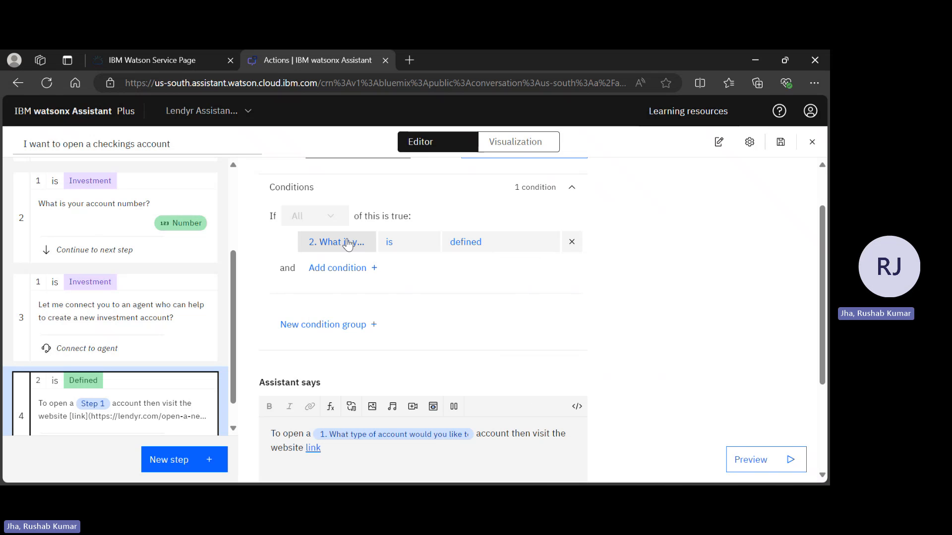
pyautogui.click(348, 243)
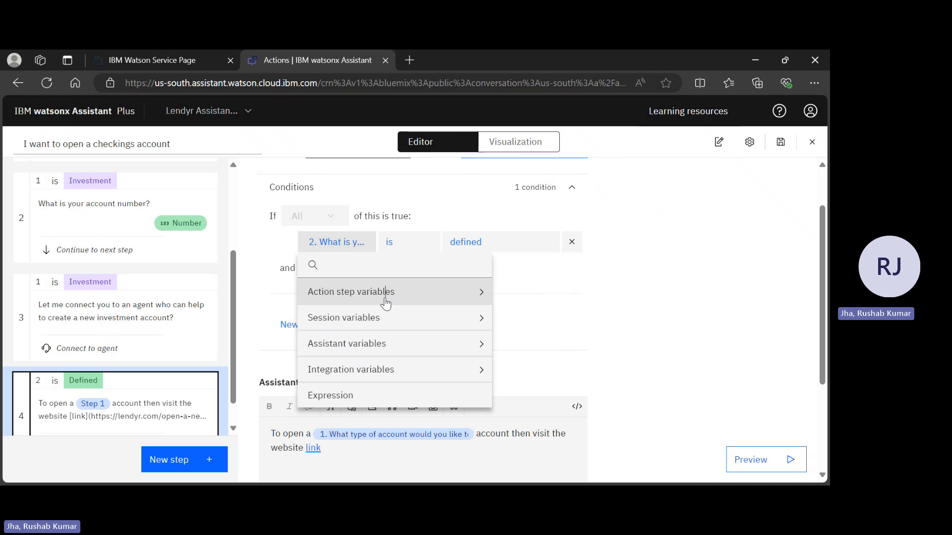
pyautogui.click(386, 301)
pyautogui.click(381, 319)
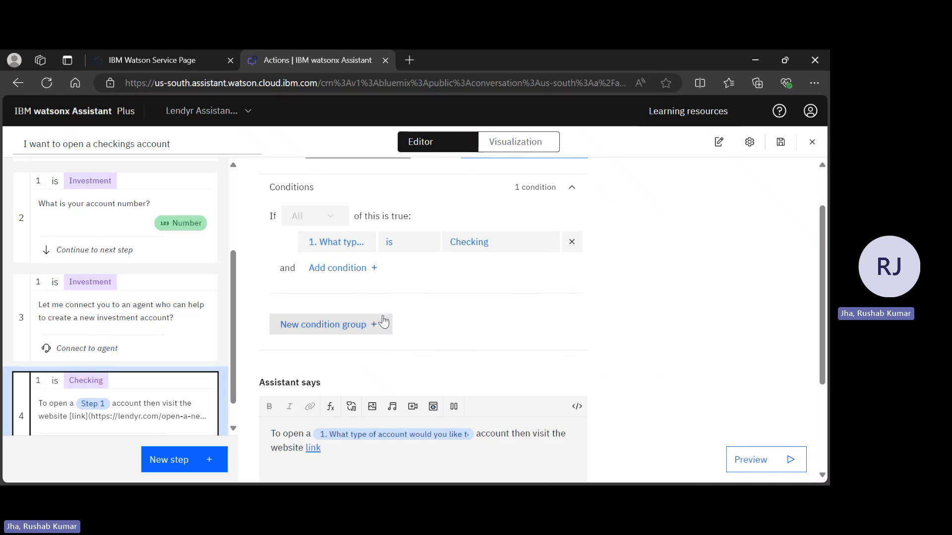
# Set step 4's condition so the account type is any of Checking or Saving.
pyautogui.click(418, 242)
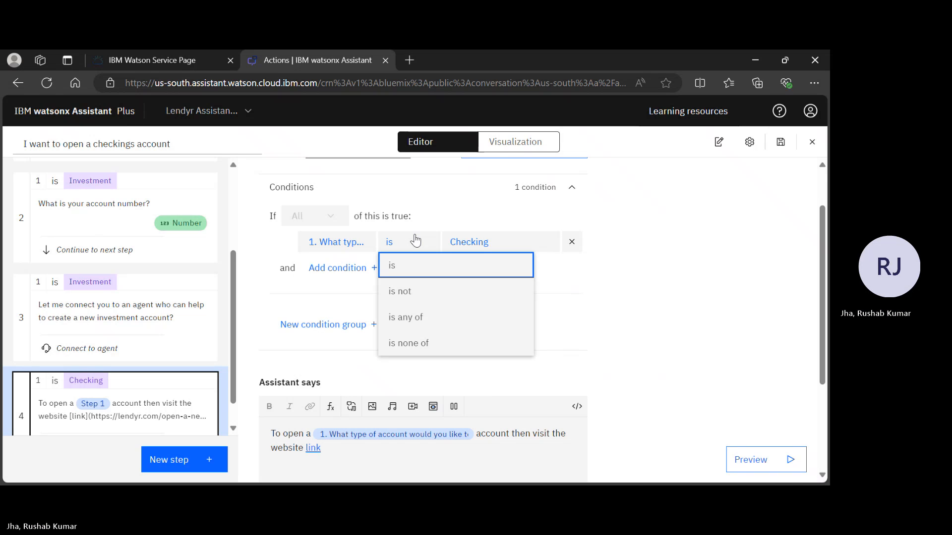
pyautogui.click(421, 316)
pyautogui.click(506, 244)
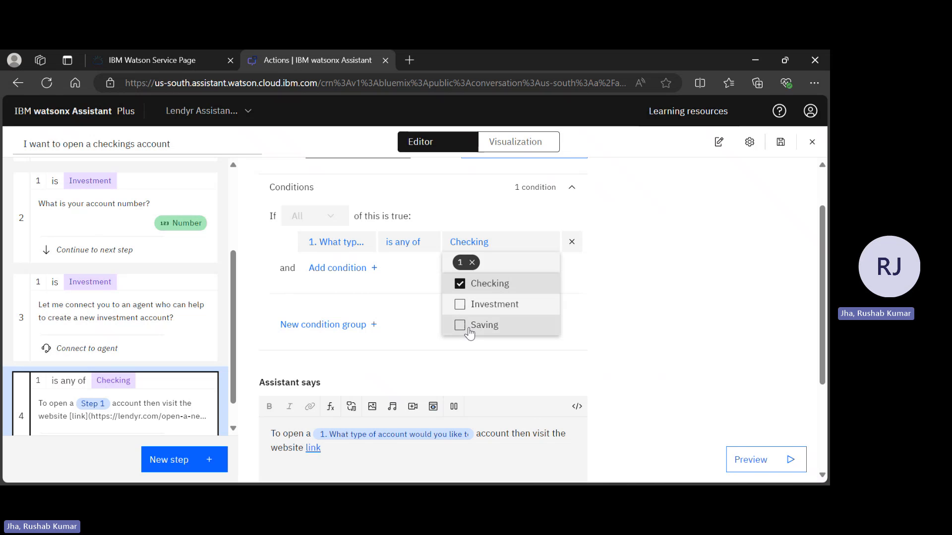
pyautogui.click(468, 329)
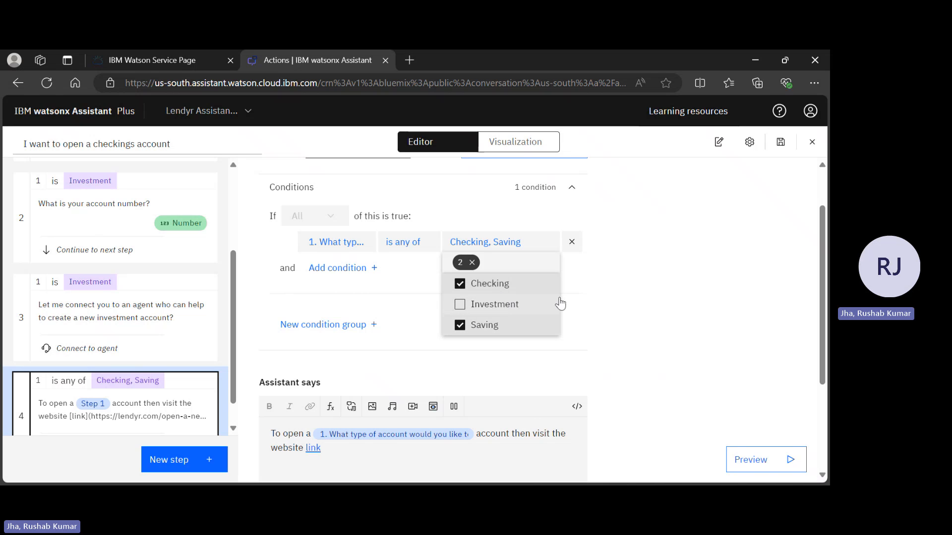
pyautogui.click(593, 302)
# Review step 4's settings and the order, conditions and messages of the action's conversation steps.
pyautogui.scroll(1, 593, 301)
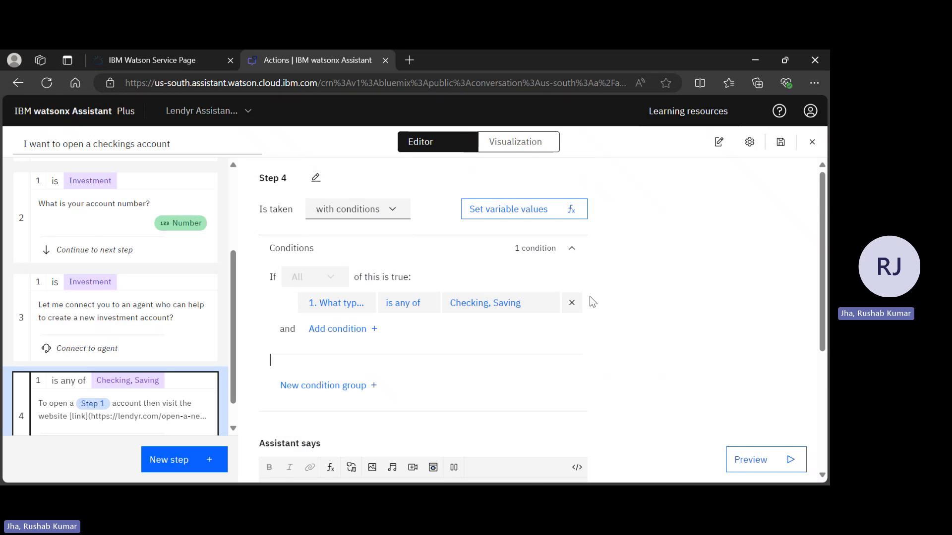
pyautogui.scroll(-3, 593, 302)
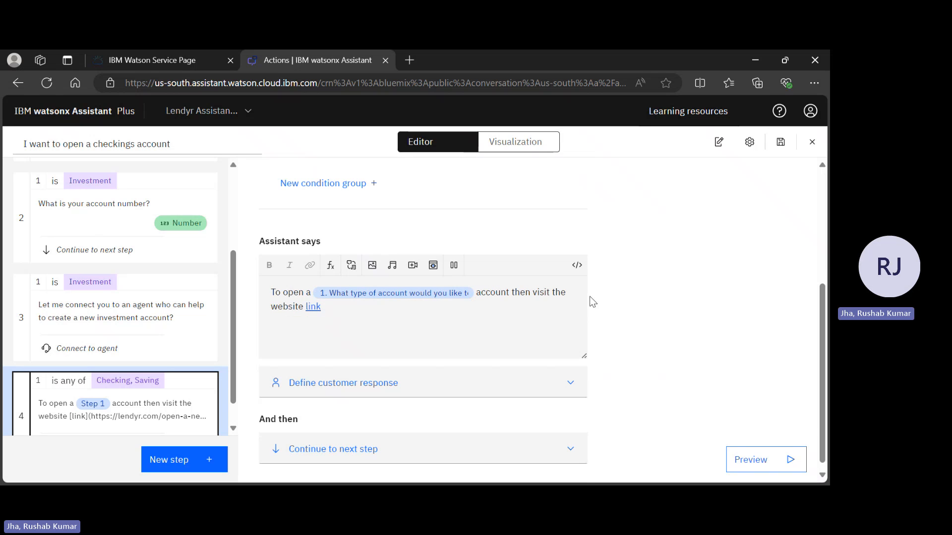
pyautogui.scroll(3, 593, 302)
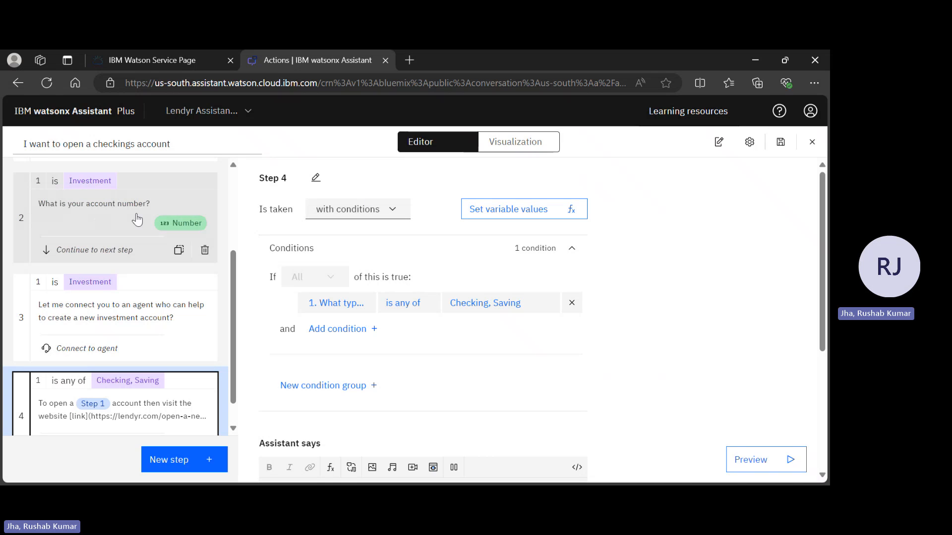
pyautogui.scroll(3, 137, 219)
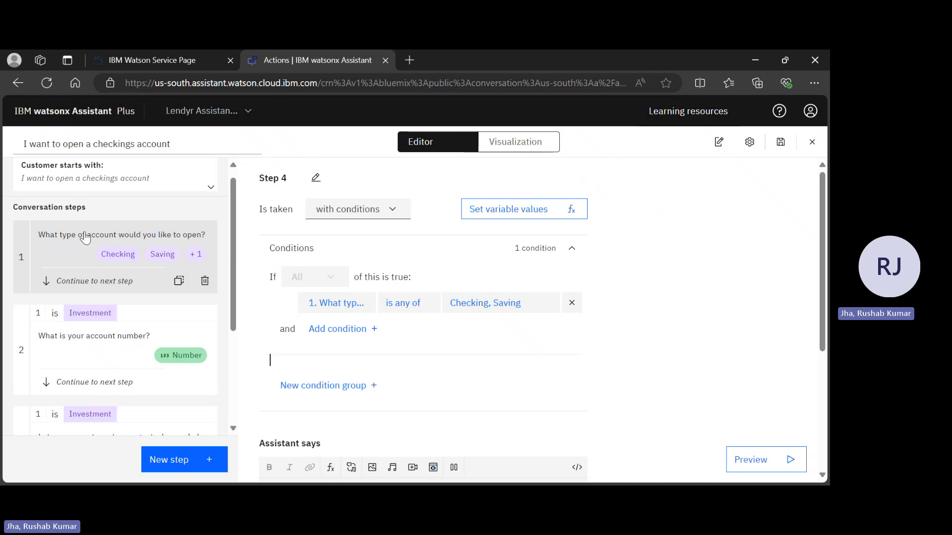
pyautogui.scroll(-1, 181, 277)
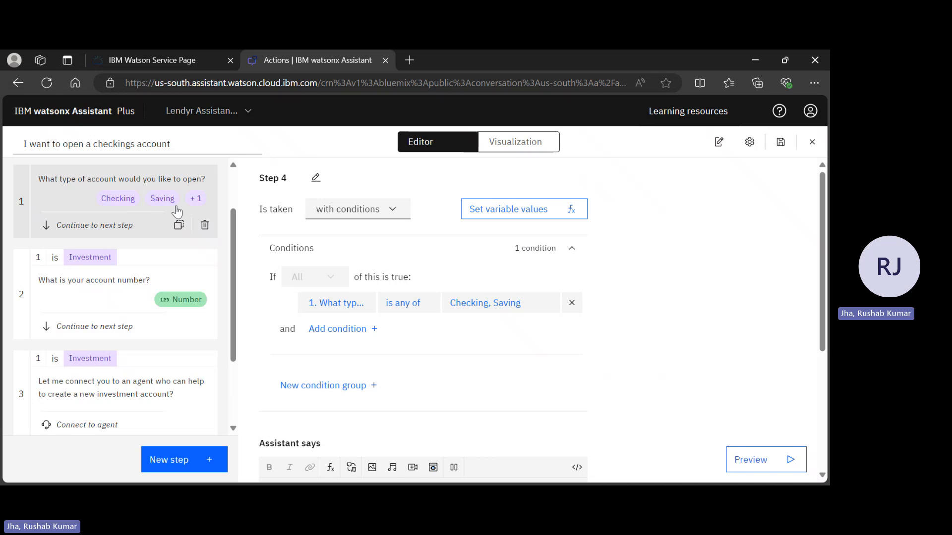
pyautogui.scroll(-2, 63, 319)
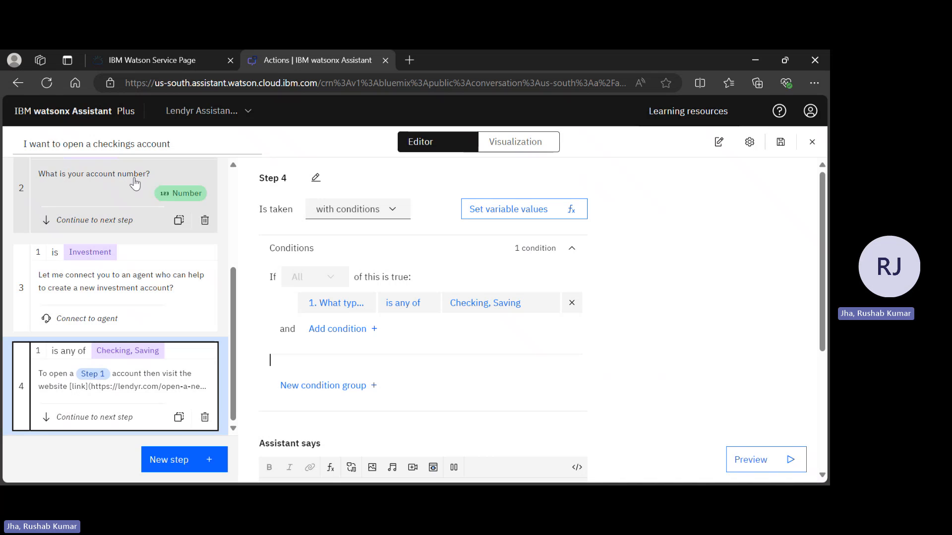
pyautogui.scroll(2, 134, 183)
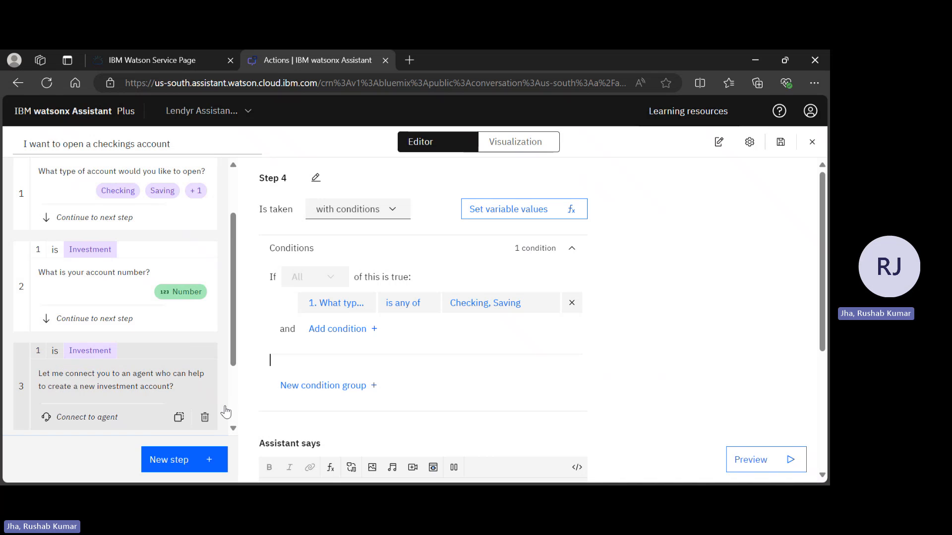
pyautogui.scroll(-2, 223, 410)
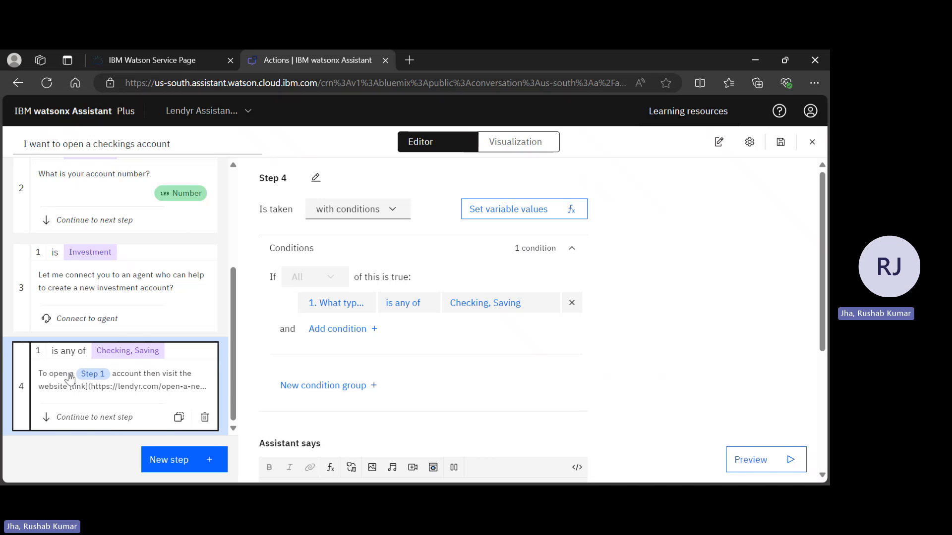
pyautogui.scroll(2, 110, 414)
pyautogui.scroll(-2, 110, 409)
# Set step 4 to end the action after its website message.
pyautogui.scroll(-5, 407, 362)
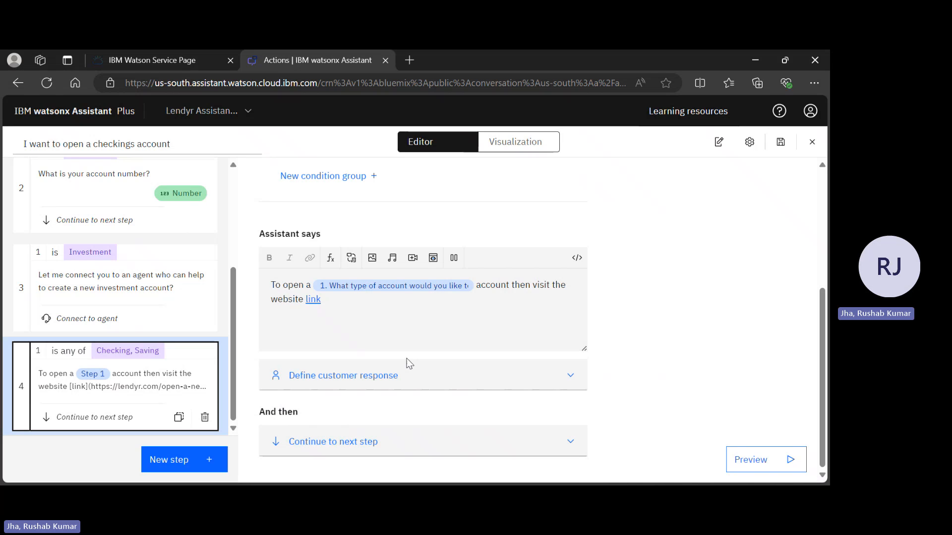
pyautogui.click(411, 442)
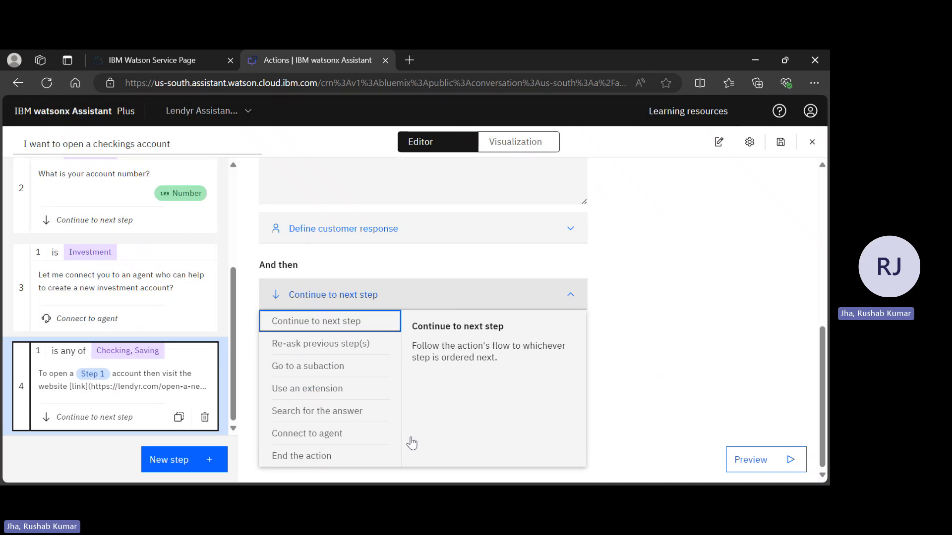
pyautogui.click(335, 461)
pyautogui.scroll(3, 736, 304)
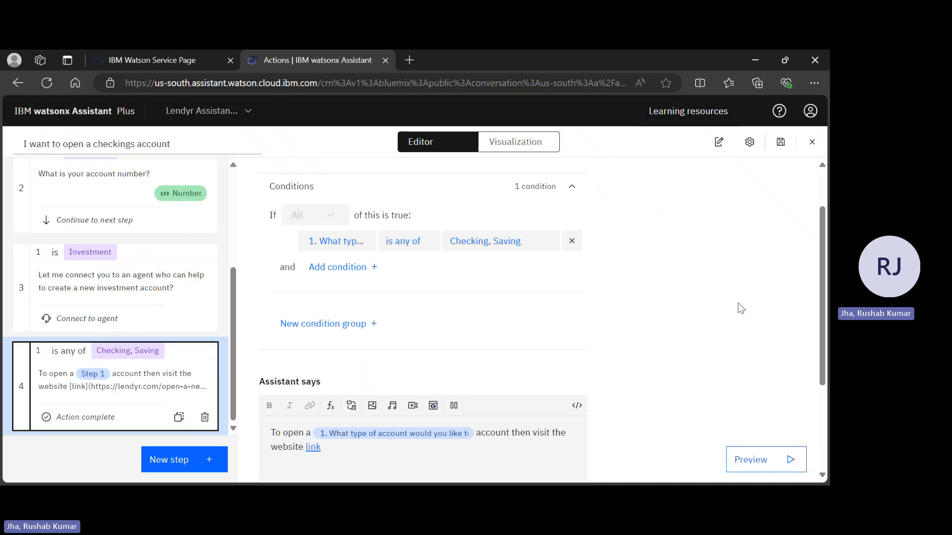
# Save the account-opening action and open the assistant's preview chat.
pyautogui.click(781, 142)
pyautogui.scroll(-3, 683, 419)
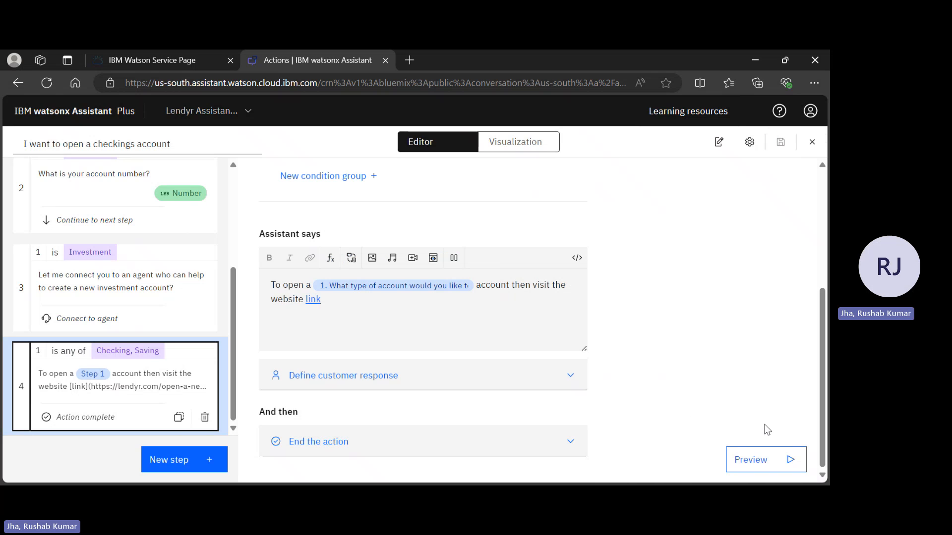
pyautogui.click(756, 458)
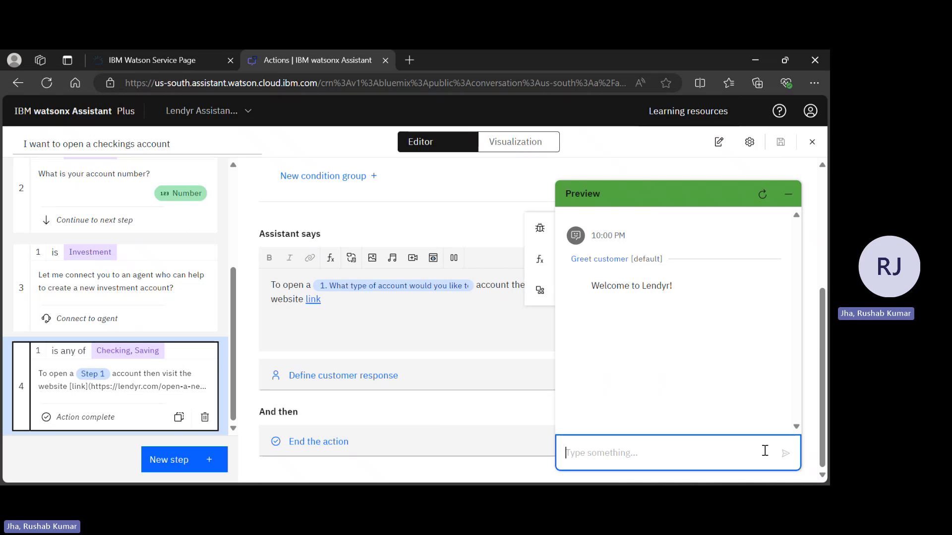
pyautogui.write('I want top')
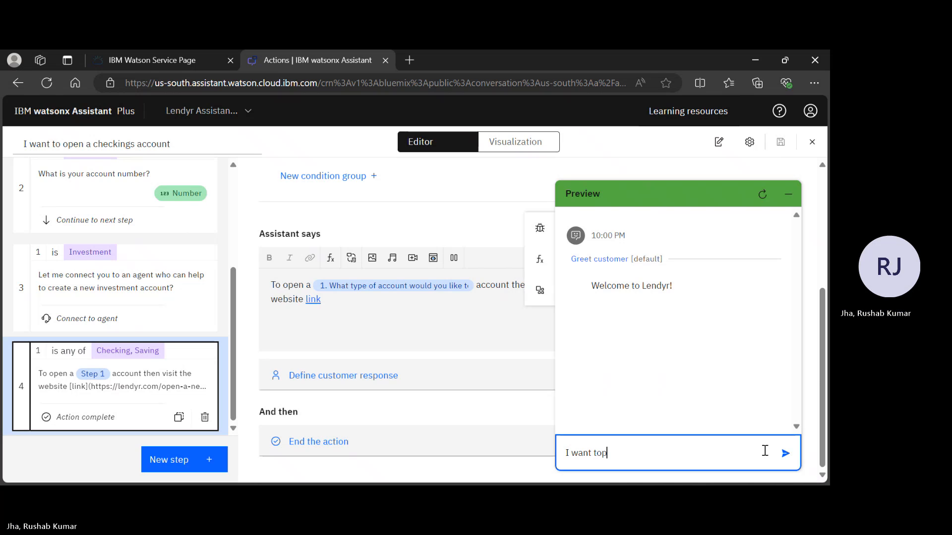
pyautogui.press('BackSpace')
pyautogui.write('open an o')
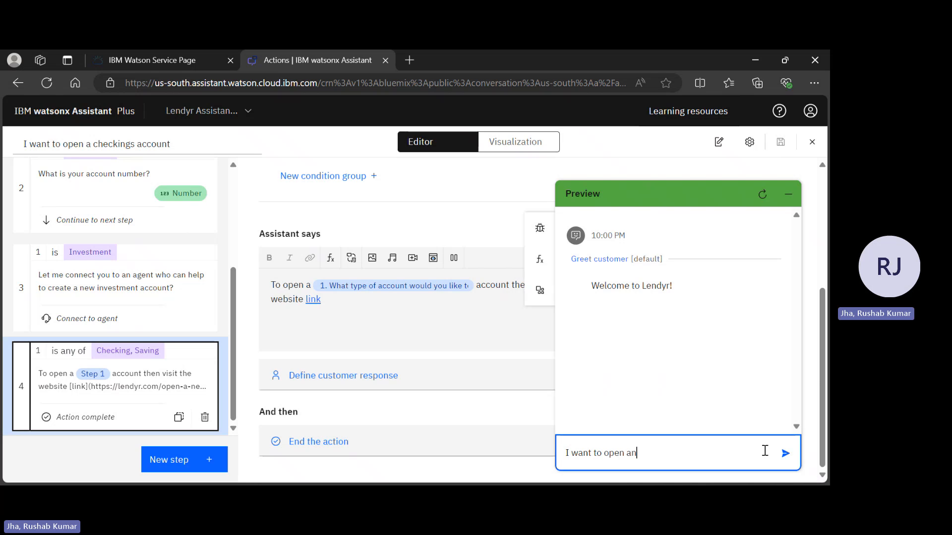
pyautogui.press('BackSpace')
pyautogui.write('in')
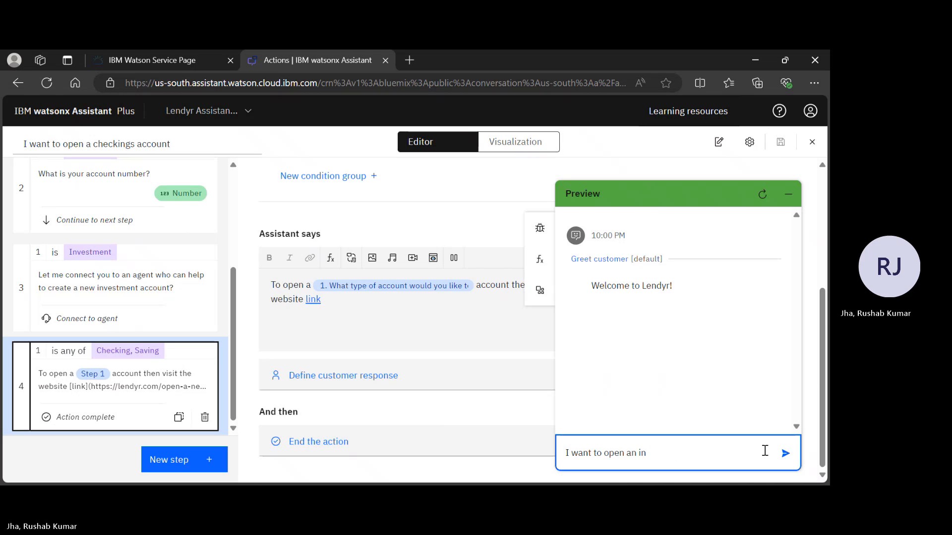
pyautogui.press('BackSpace')
pyautogui.press('BackSpace')
pyautogui.press('BackSpace')
pyautogui.press('BackSpace')
pyautogui.press('BackSpace')
pyautogui.press('BackSpace')
pyautogui.press('BackSpace')
pyautogui.press('BackSpace')
pyautogui.press('BackSpace')
pyautogui.press('BackSpace')
pyautogui.press('BackSpace')
pyautogui.press('BackSpace')
pyautogui.press('BackSpace')
pyautogui.press('BackSpace')
pyautogui.press('BackSpace')
pyautogui.press('BackSpace')
pyautogui.press('BackSpace')
pyautogui.press('BackSpace')
pyautogui.press('BackSpace')
pyautogui.press('BackSpace')
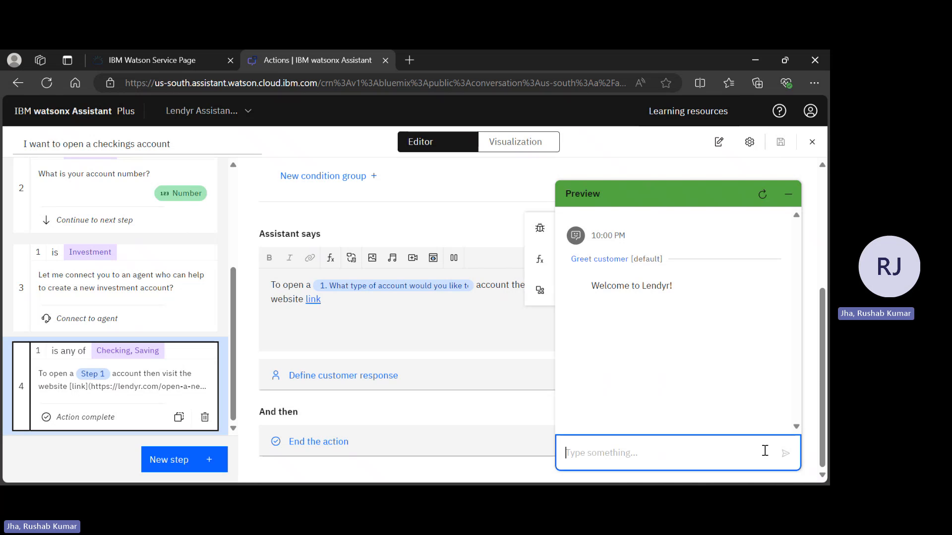
# Send the message "open an investment account" in the preview chat.
pyautogui.write('open an inves')
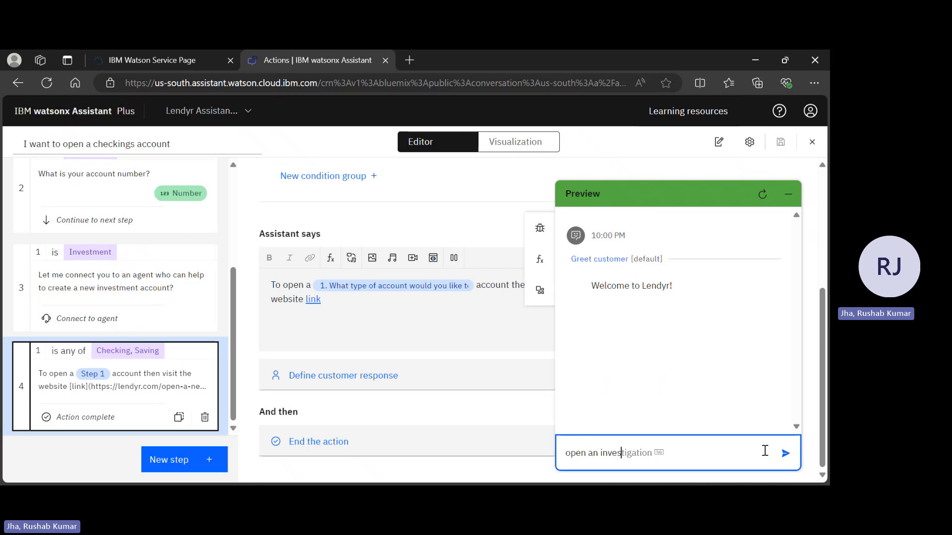
pyautogui.write('t ment')
pyautogui.press('Tab')
pyautogui.press('Return')
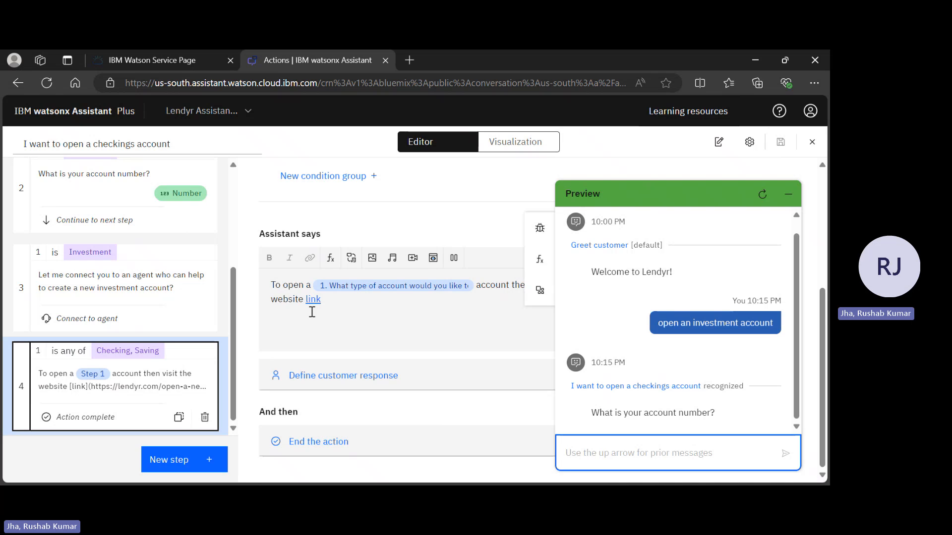
# Examine the example phrases that customers might use to start this action.
pyautogui.scroll(4, 108, 214)
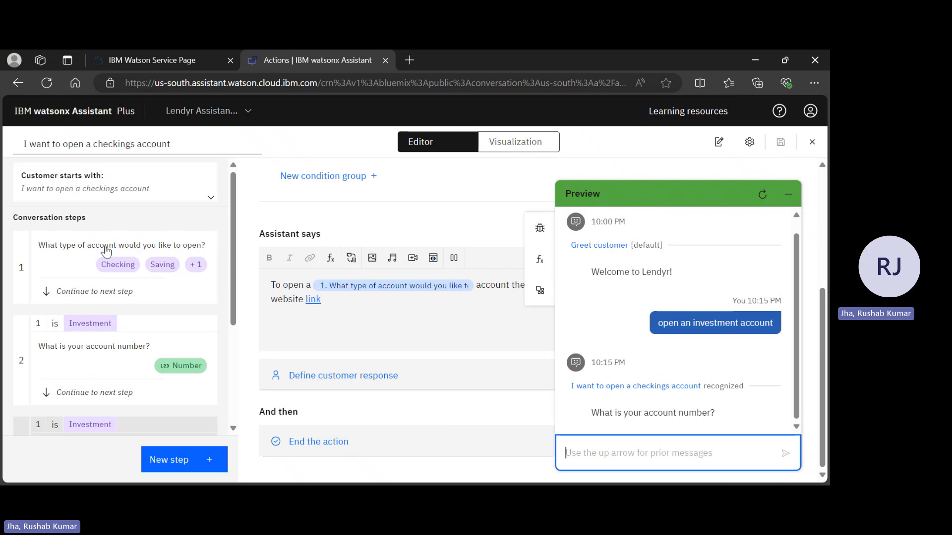
pyautogui.click(107, 200)
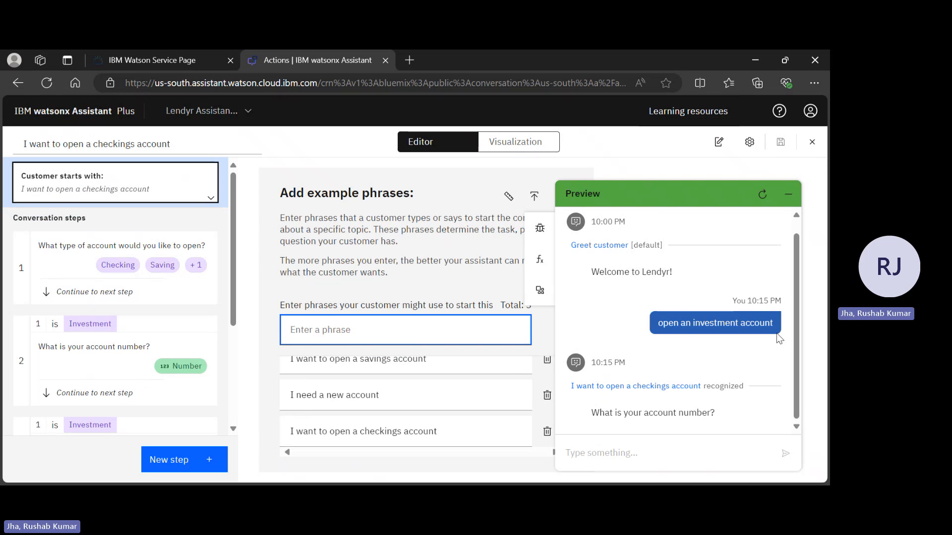
pyautogui.scroll(2, 430, 398)
pyautogui.scroll(-2, 431, 398)
pyautogui.scroll(1, 431, 397)
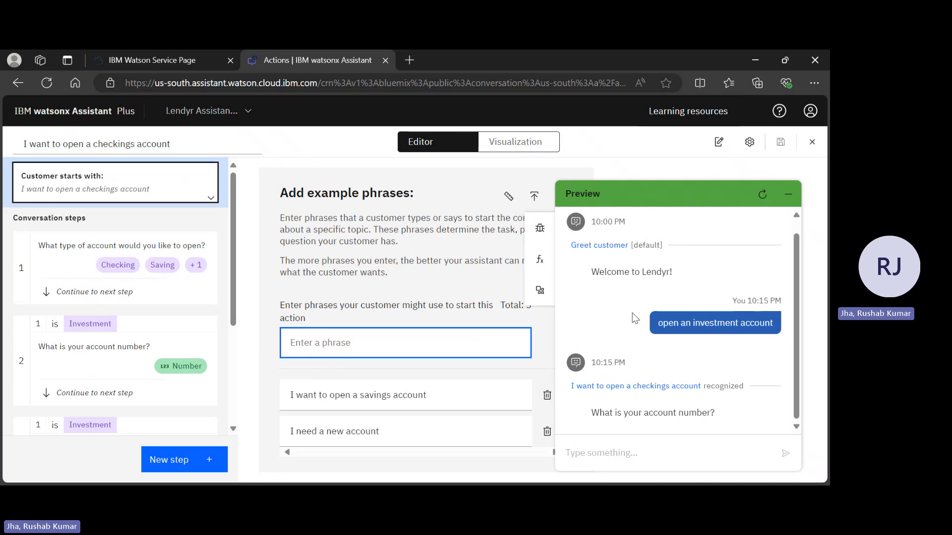
# Answer the preview chat's question by sending a test account number.
pyautogui.click(619, 453)
pyautogui.write('123456')
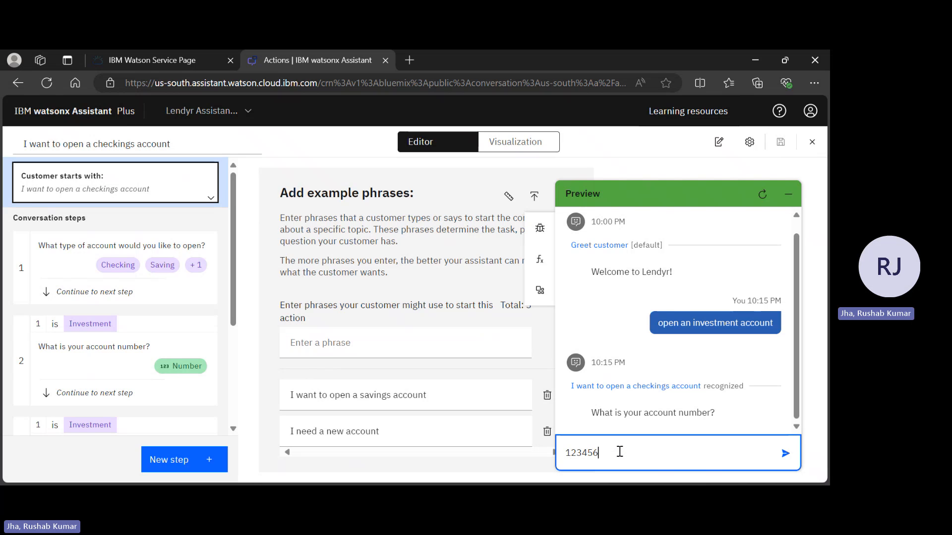
pyautogui.write('66666')
pyautogui.press('Return')
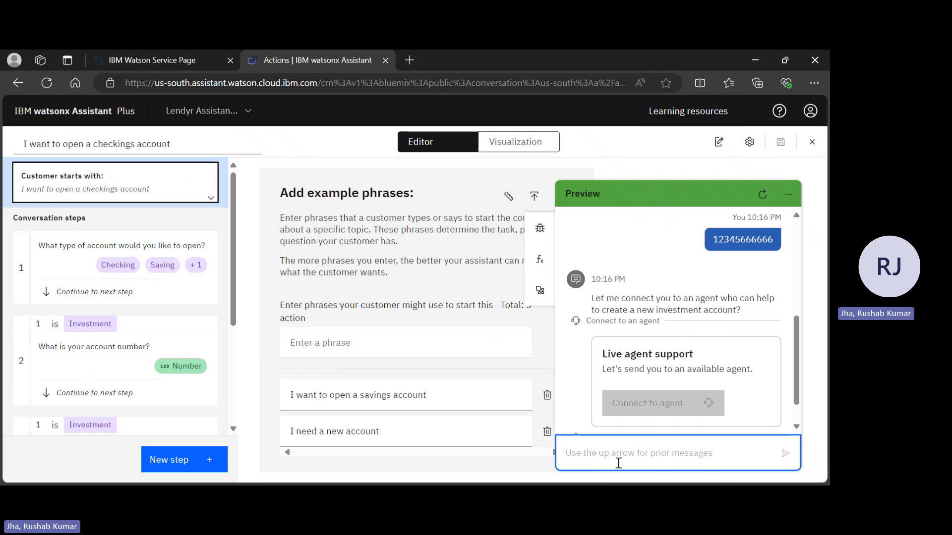
# Send the message "I want to open a checking account" in the preview chat.
pyautogui.write('I want to')
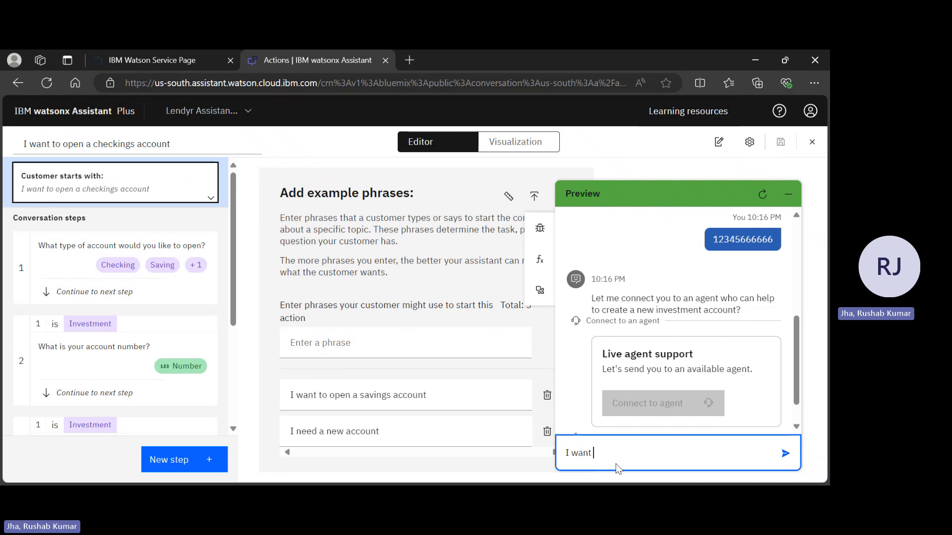
pyautogui.press('BackSpace')
pyautogui.press('BackSpace')
pyautogui.write('to open an')
pyautogui.press('BackSpace')
pyautogui.write('ch')
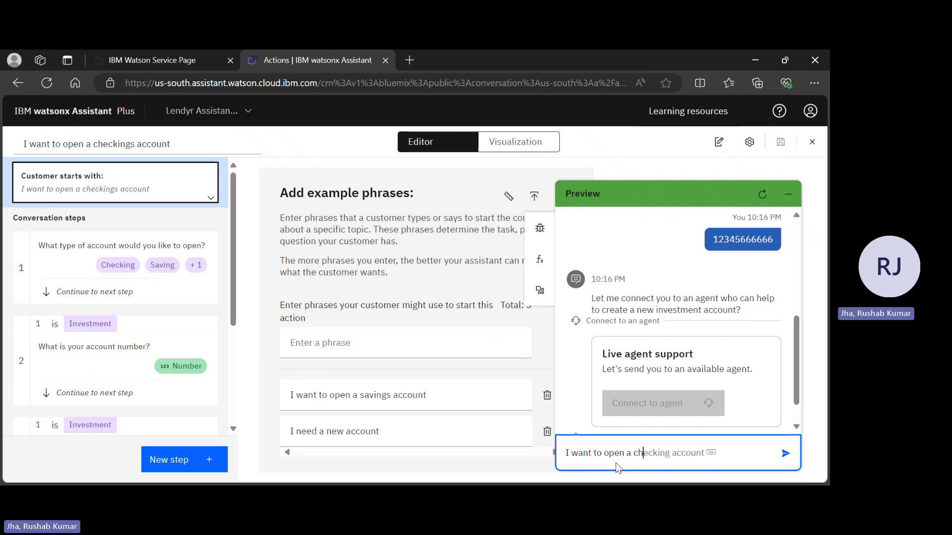
pyautogui.press('Tab')
pyautogui.press('Return')
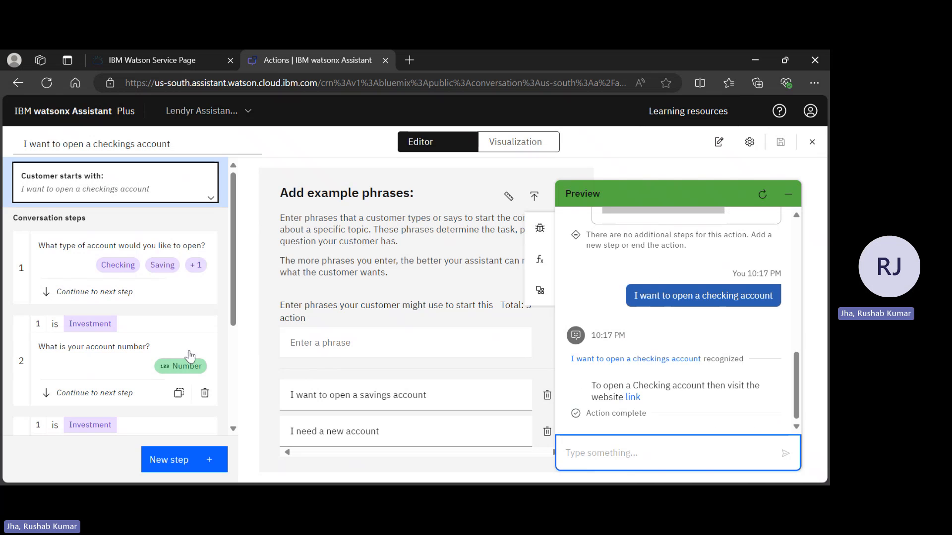
# Open the website link in the preview chat's reply about opening a Checking account.
pyautogui.scroll(-4, 108, 400)
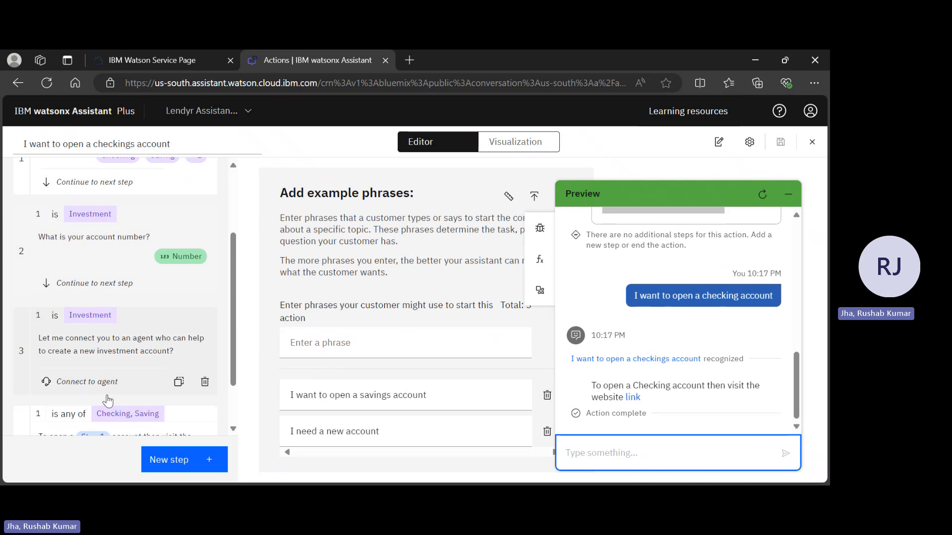
pyautogui.click(633, 397)
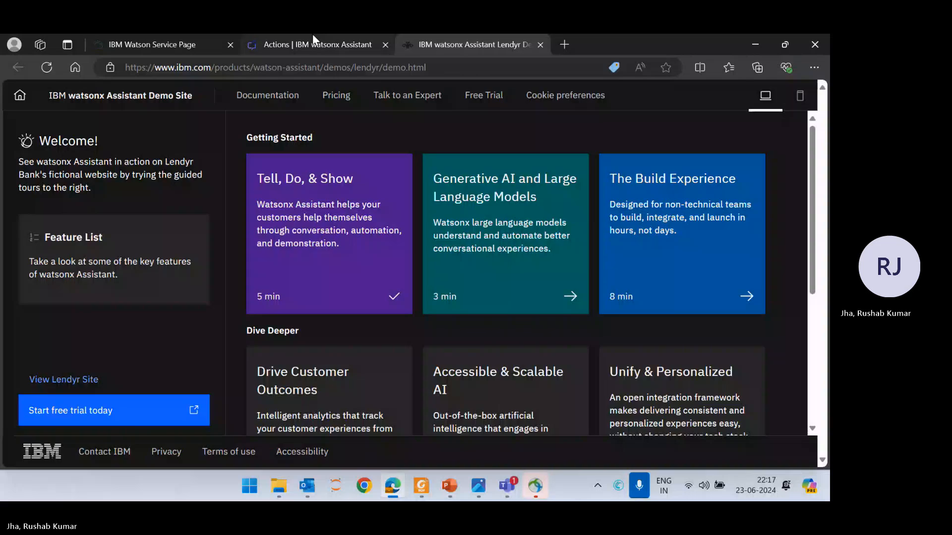
pyautogui.click(312, 37)
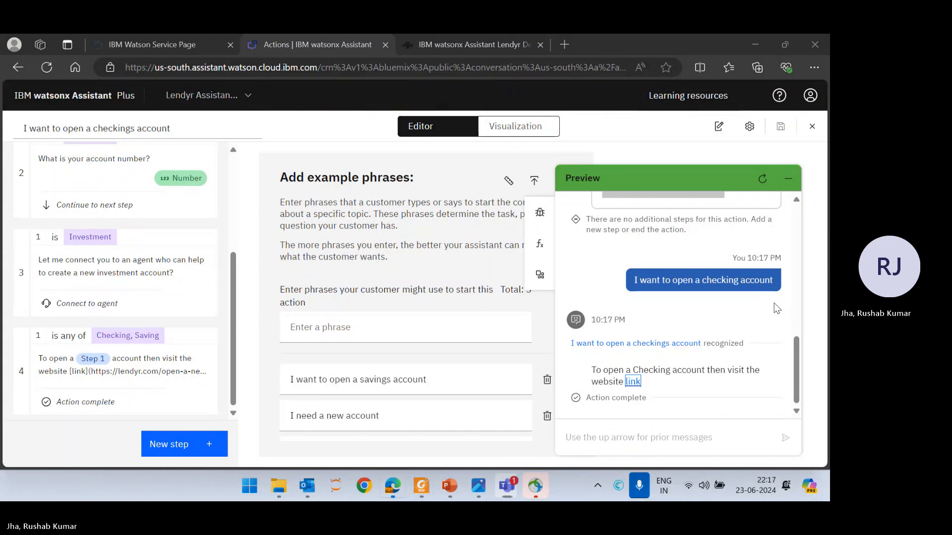
pyautogui.click(632, 382)
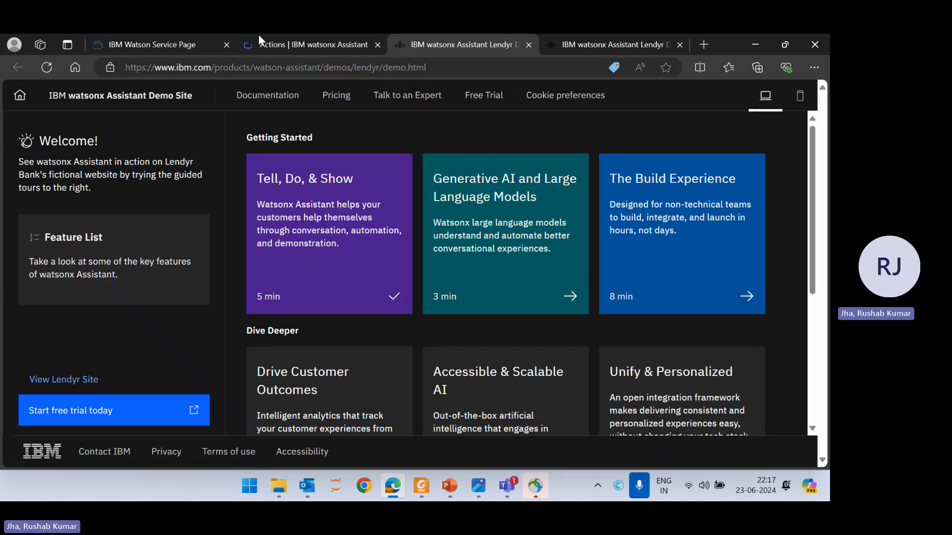
# View the Lendyr site from the demo page and look over its home page.
pyautogui.click(66, 381)
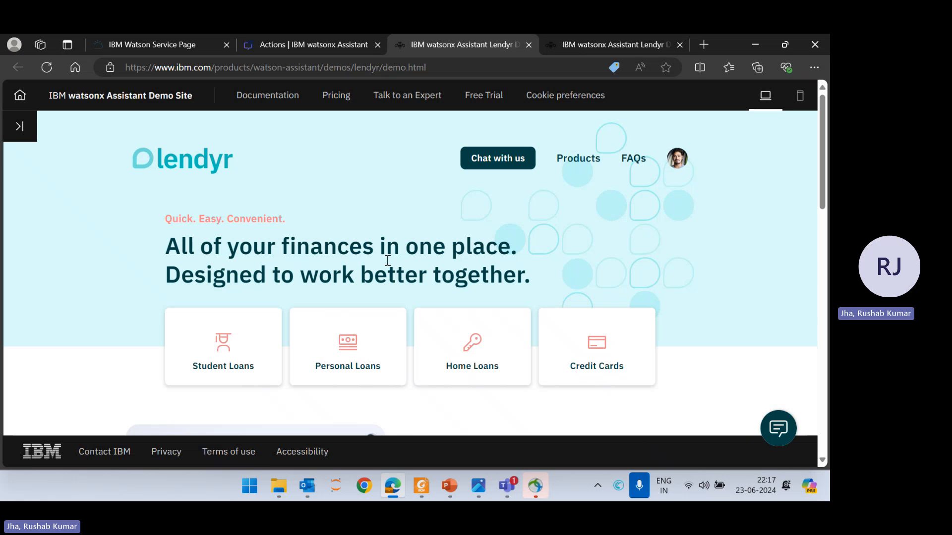
pyautogui.scroll(-10, 480, 227)
pyautogui.scroll(10, 481, 227)
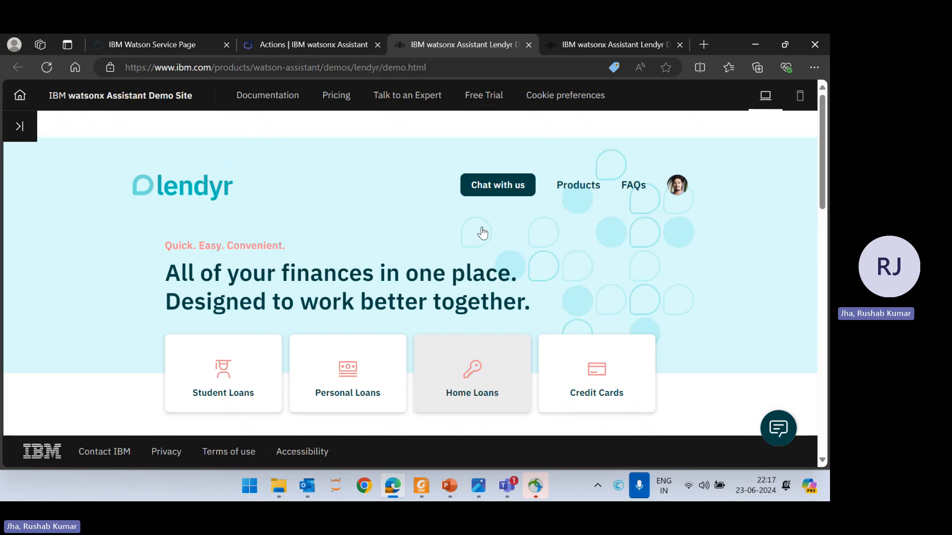
pyautogui.scroll(-1, 480, 229)
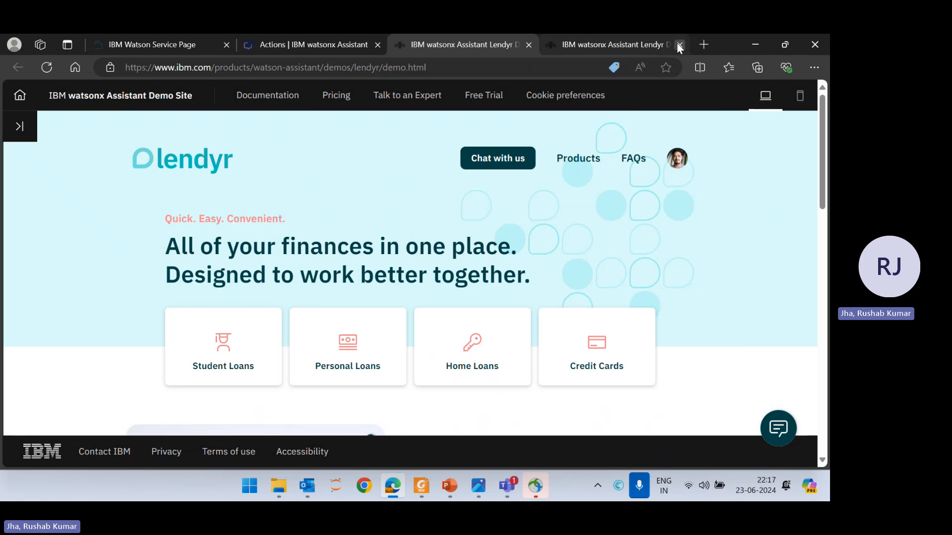
# Close the duplicate demo site page, switch to the Microsoft Teams meeting and stop sharing the screen.
pyautogui.click(679, 46)
pyautogui.hotkey('alt', 'Tab')
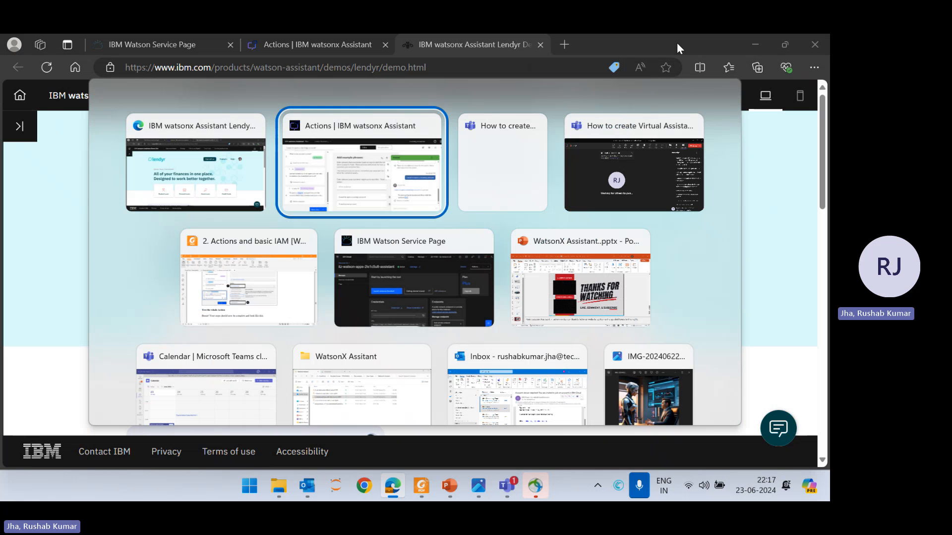
pyautogui.hotkey('alt', 'Tab')
pyautogui.press('Escape')
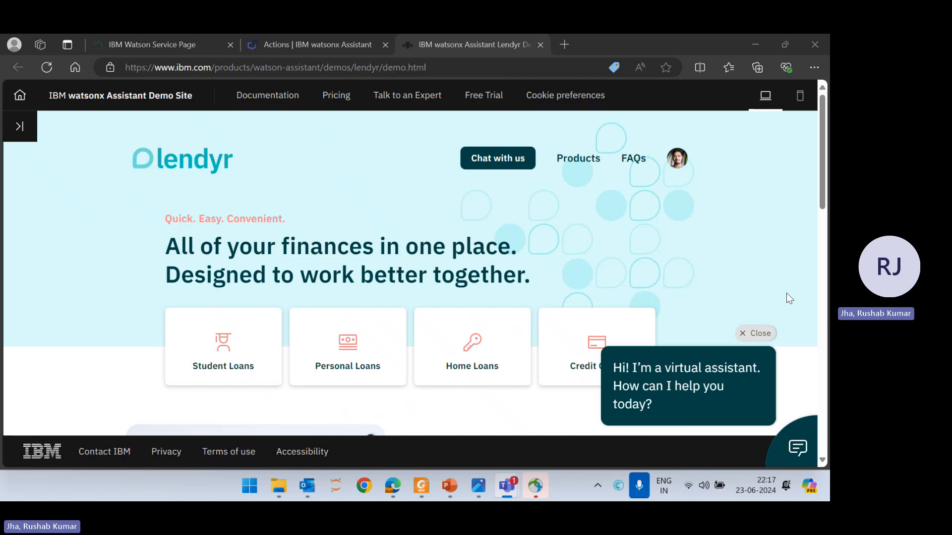
pyautogui.hotkey('alt', 'Tab')
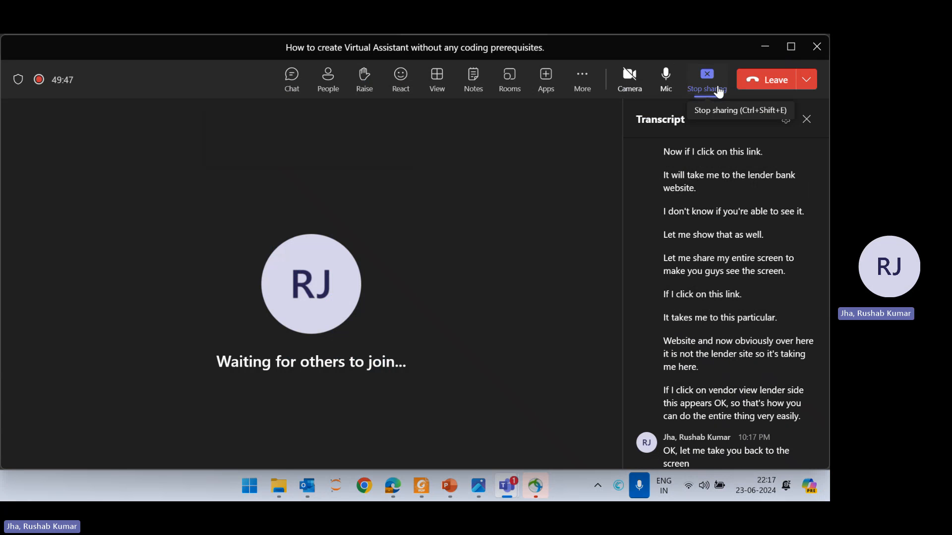
pyautogui.click(718, 91)
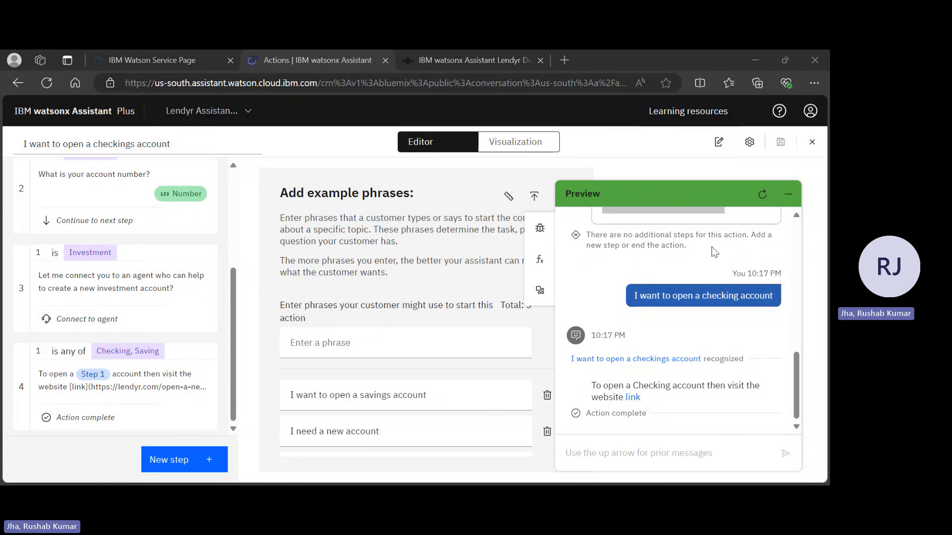
# Close the preview chat in watsonx Assistant and return to the assistant's list of actions.
pyautogui.click(778, 316)
pyautogui.click(530, 266)
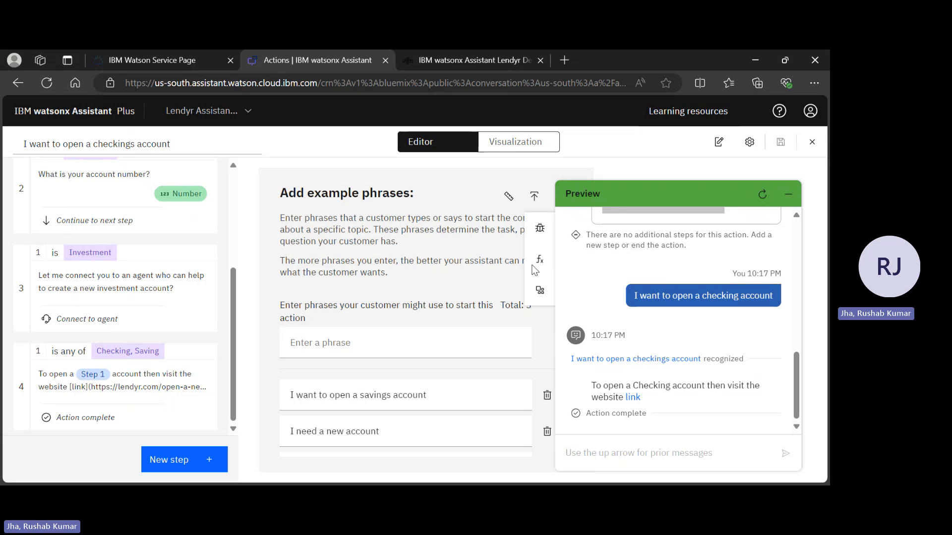
pyautogui.click(788, 194)
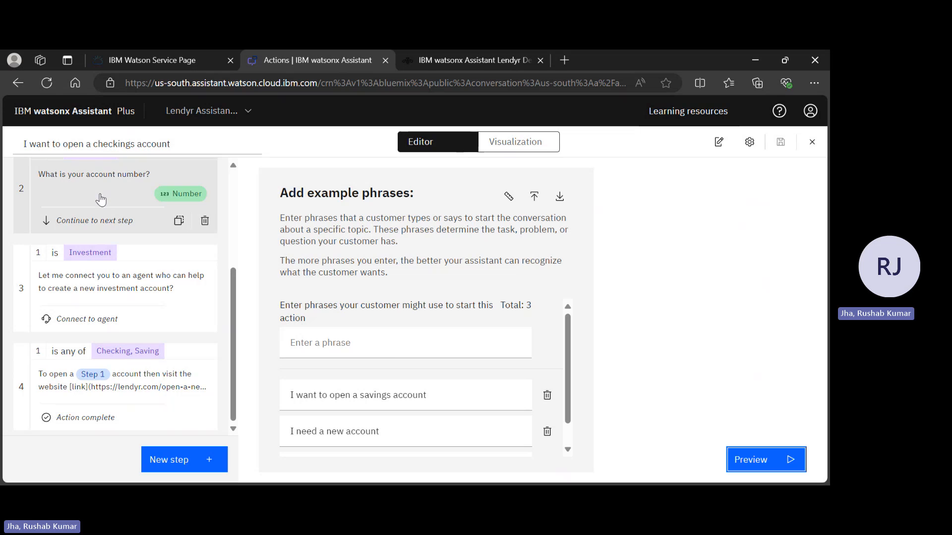
pyautogui.scroll(3, 178, 166)
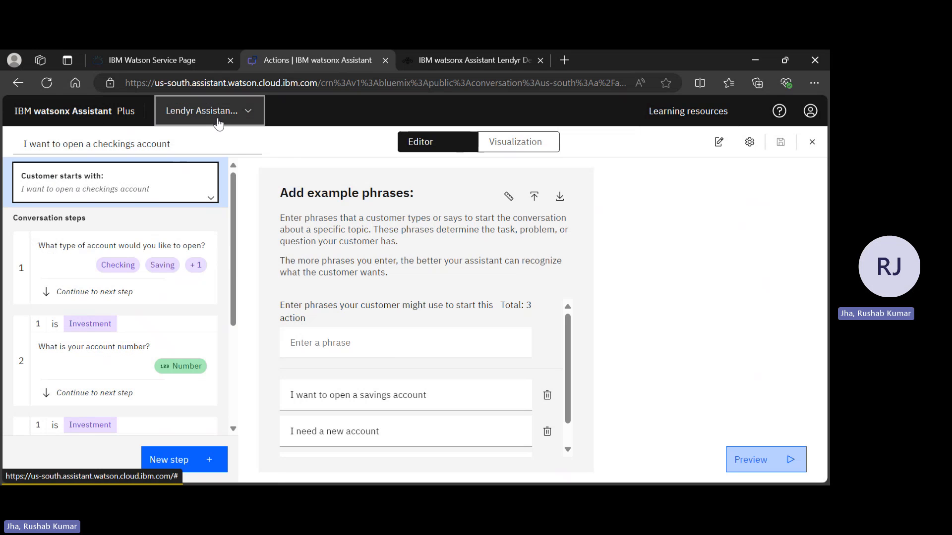
pyautogui.click(236, 121)
pyautogui.click(100, 110)
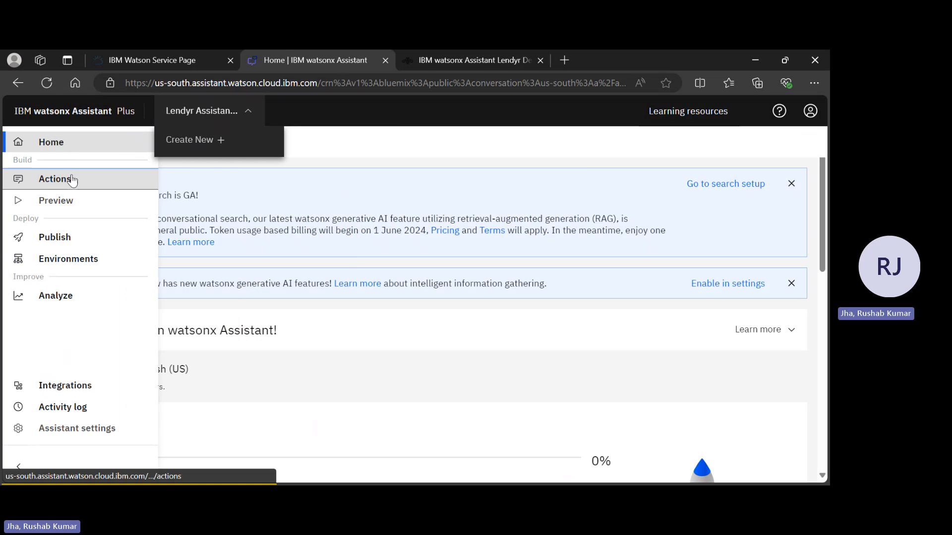
pyautogui.click(73, 180)
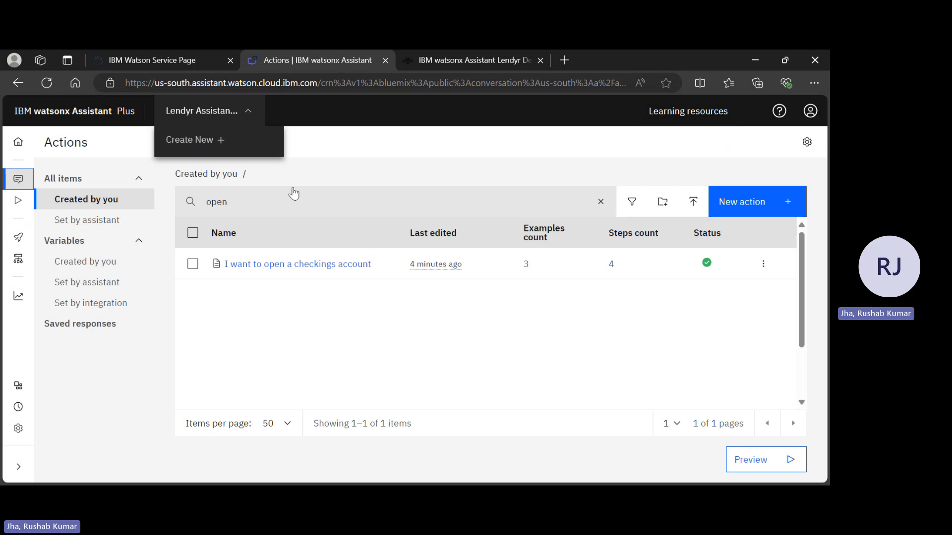
# Clear the name filter "open" from the actions list.
pyautogui.click(238, 205)
pyautogui.press('BackSpace')
pyautogui.press('BackSpace')
pyautogui.press('BackSpace')
pyautogui.press('BackSpace')
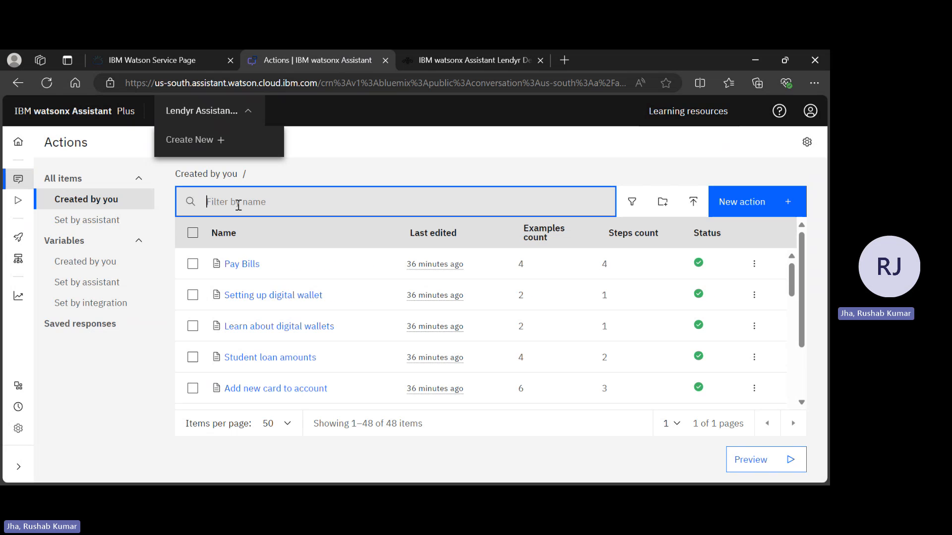
# Examine the full list of actions, including the status details of the Lv2 New debit card action.
pyautogui.scroll(-10, 425, 327)
pyautogui.scroll(17, 426, 335)
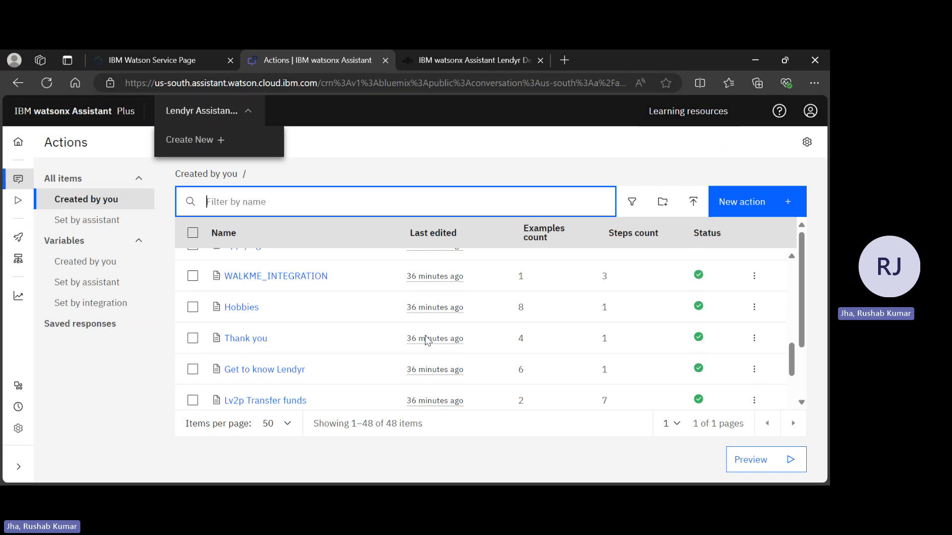
pyautogui.scroll(-3, 425, 336)
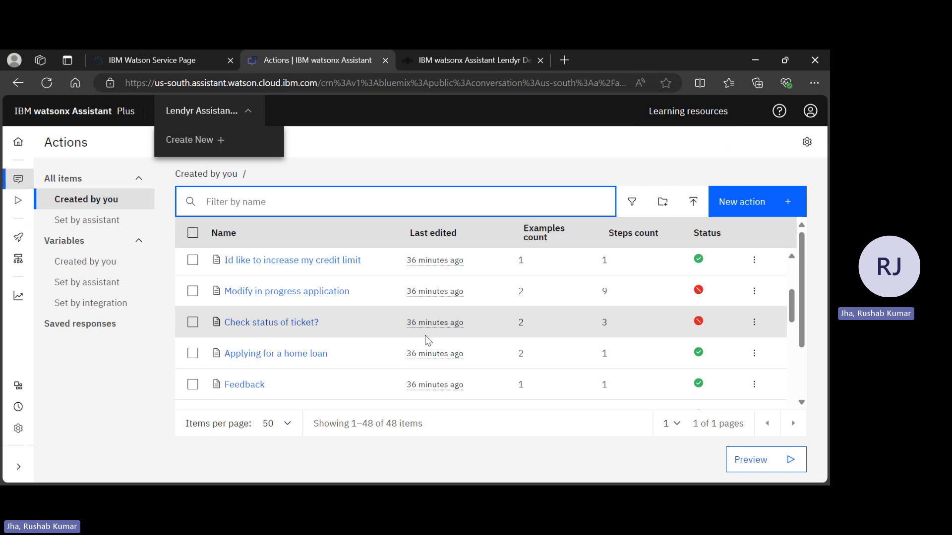
pyautogui.scroll(6, 424, 336)
pyautogui.scroll(-10, 424, 335)
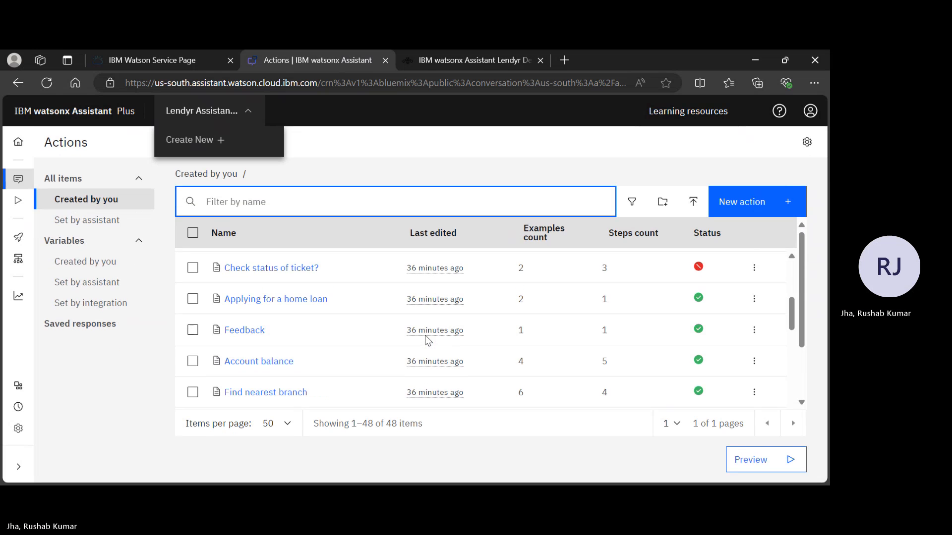
pyautogui.scroll(-10, 424, 336)
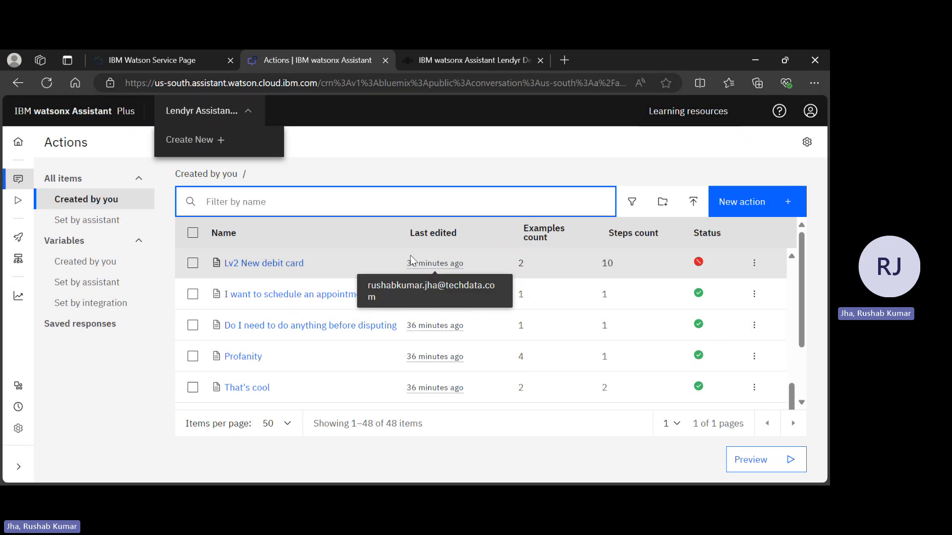
pyautogui.moveTo(699, 266)
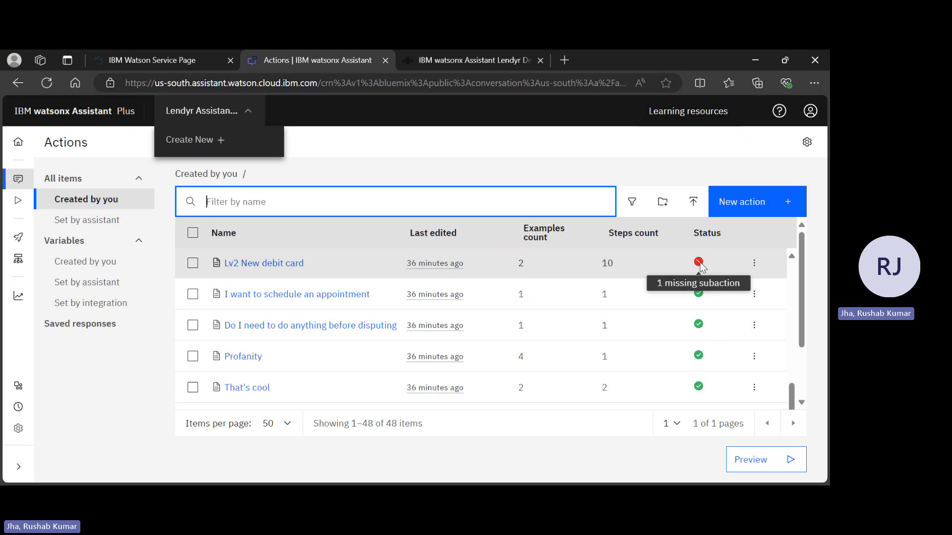
pyautogui.scroll(-10, 525, 365)
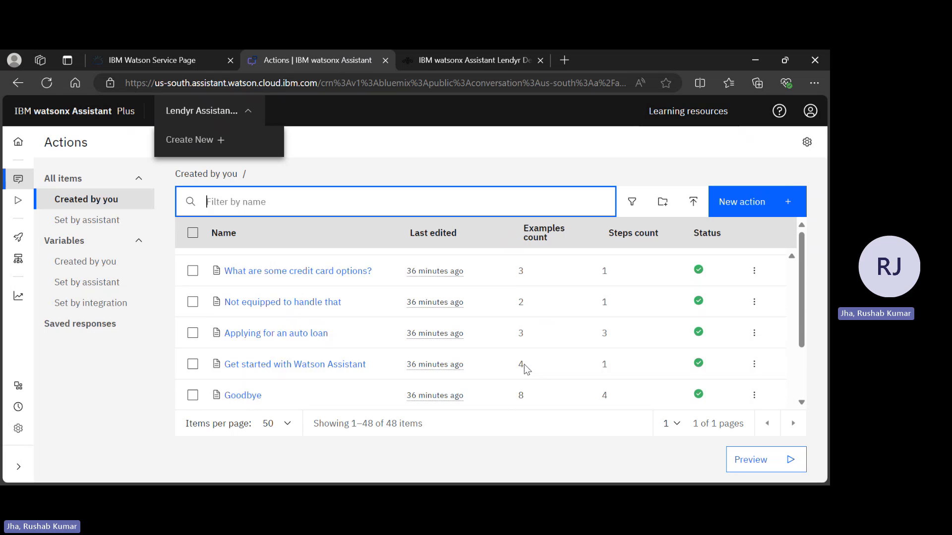
pyautogui.scroll(10, 525, 365)
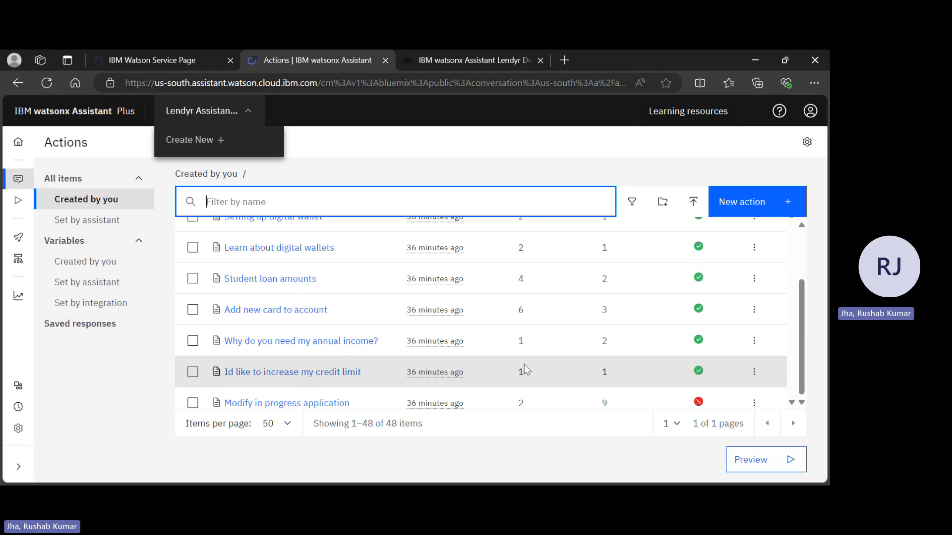
pyautogui.scroll(5, 525, 365)
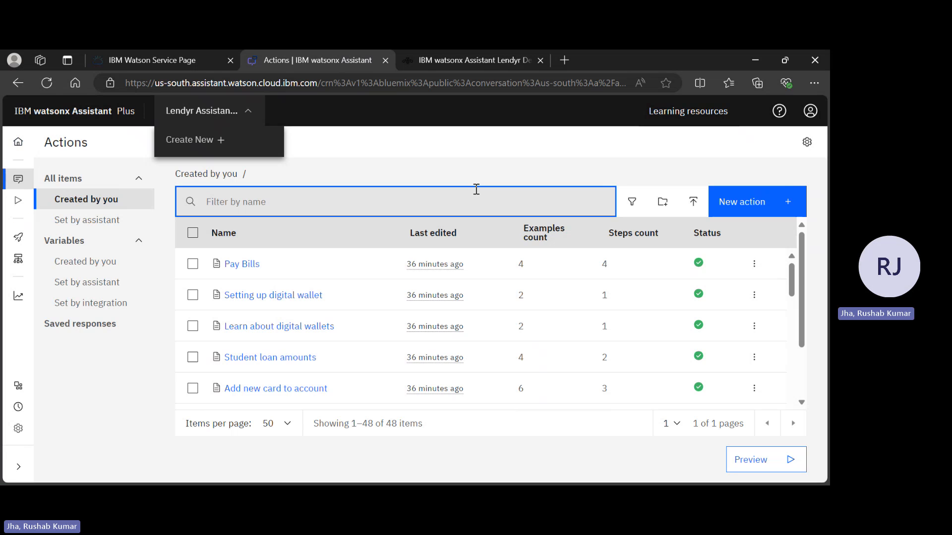
# Open the global settings for actions and show the Upload/Download options.
pyautogui.click(812, 147)
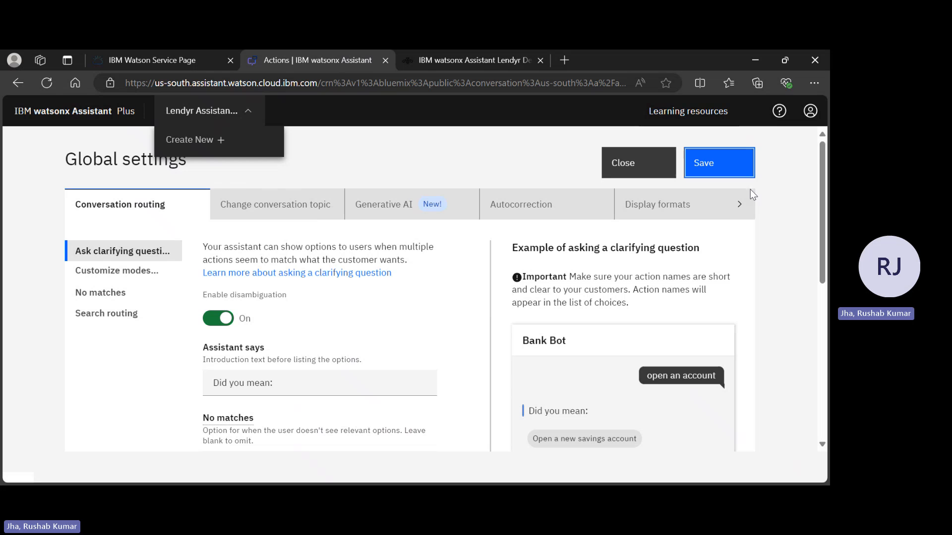
pyautogui.click(734, 214)
pyautogui.click(735, 214)
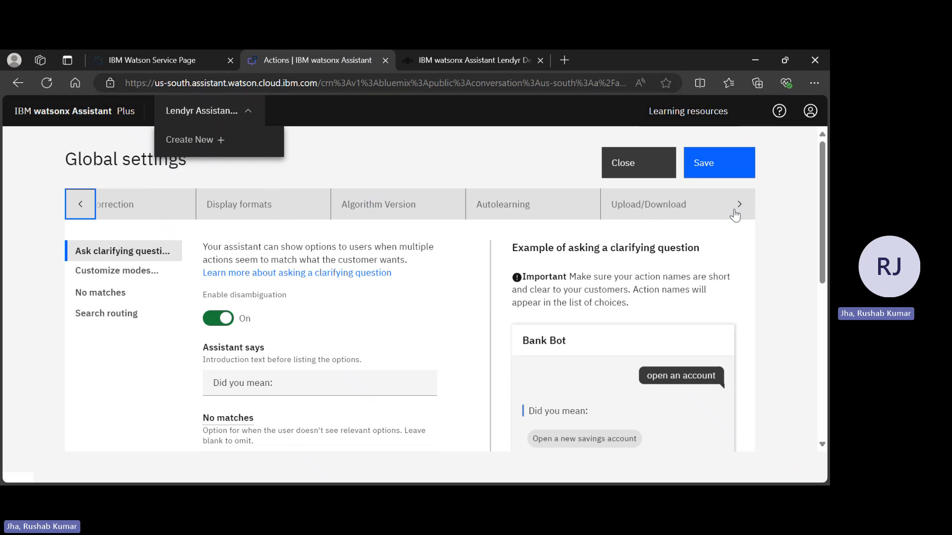
pyautogui.click(78, 210)
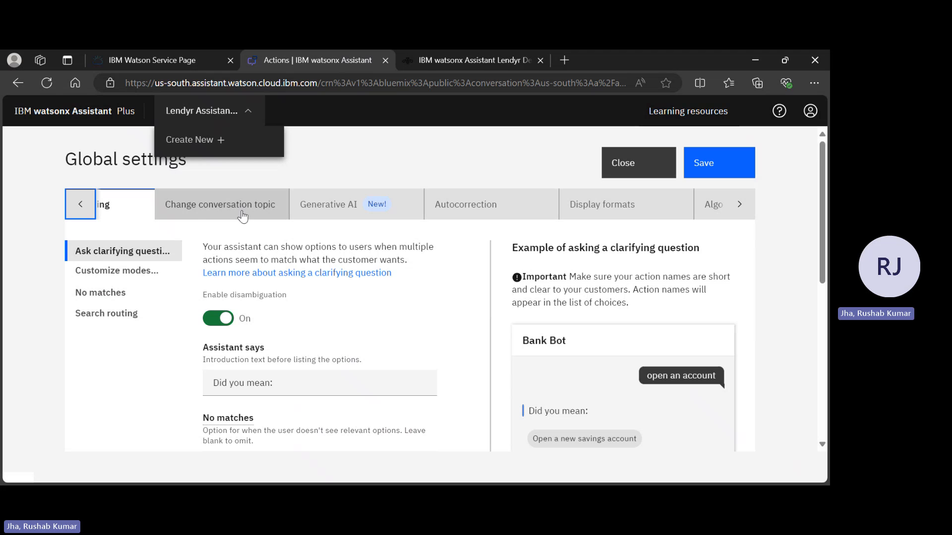
pyautogui.click(92, 208)
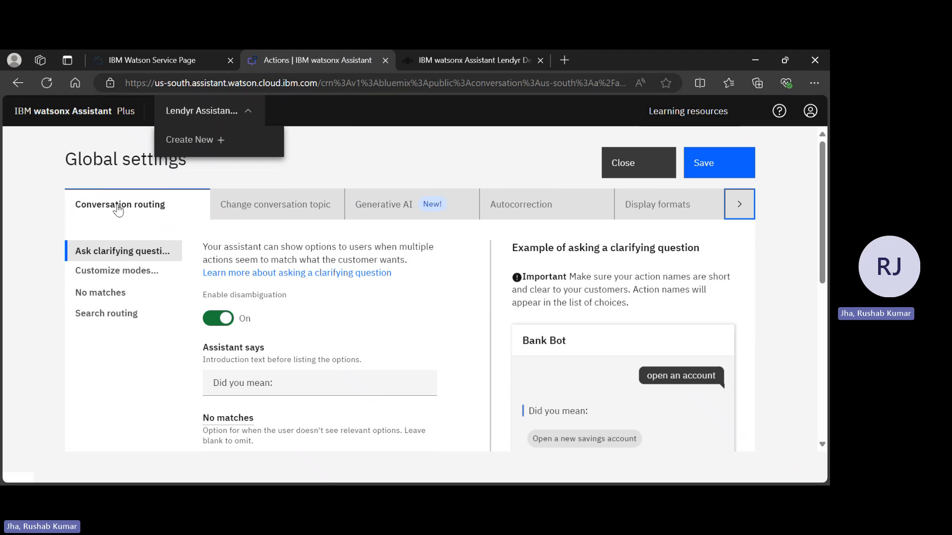
pyautogui.hscroll(3, 435, 204)
pyautogui.click(435, 204)
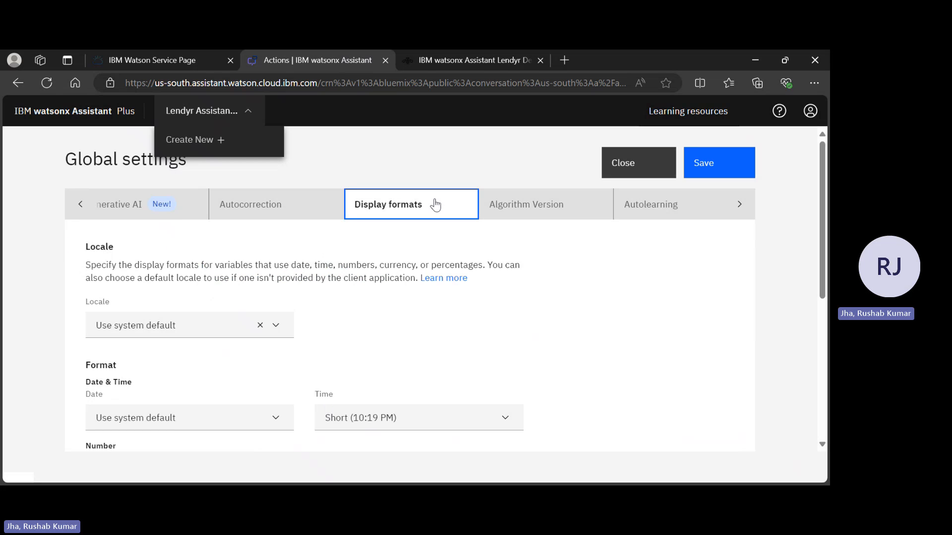
pyautogui.hscroll(1, 542, 197)
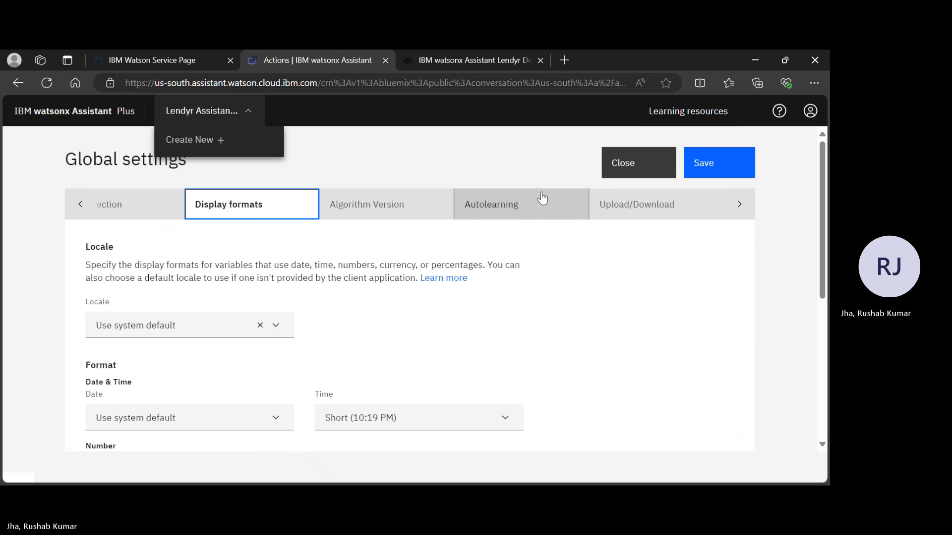
pyautogui.click(657, 205)
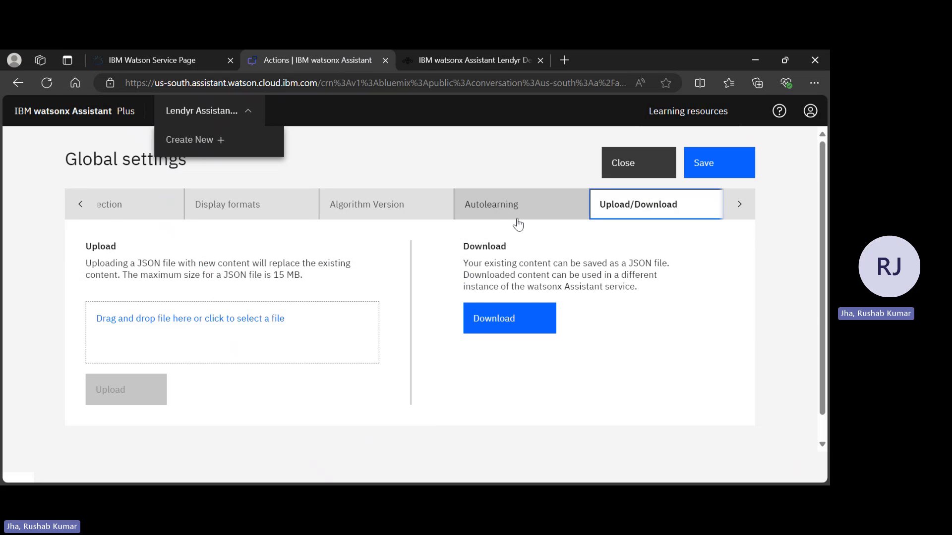
# Look through the global settings sections from Autolearning back to Conversation routing, including Display formats, Generative AI and Change conversation topic.
pyautogui.click(485, 203)
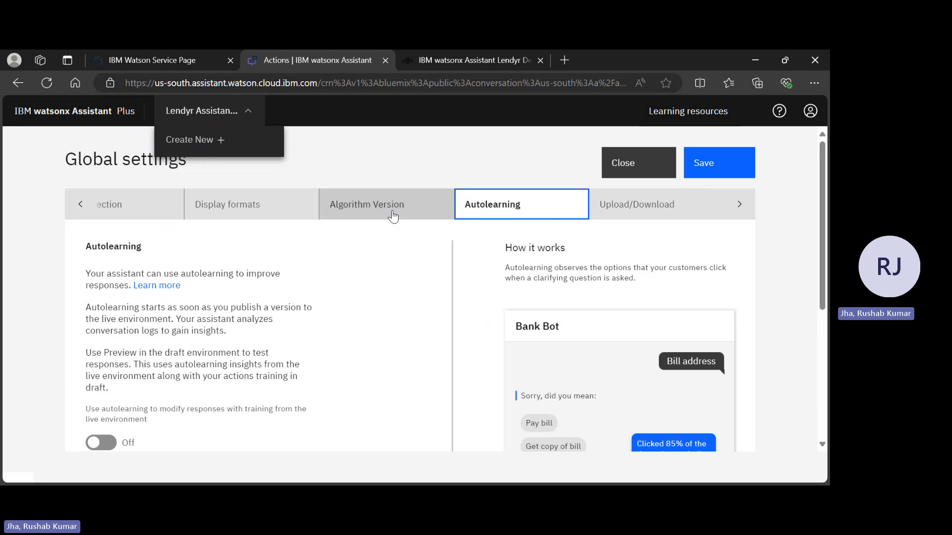
pyautogui.click(389, 216)
pyautogui.click(393, 217)
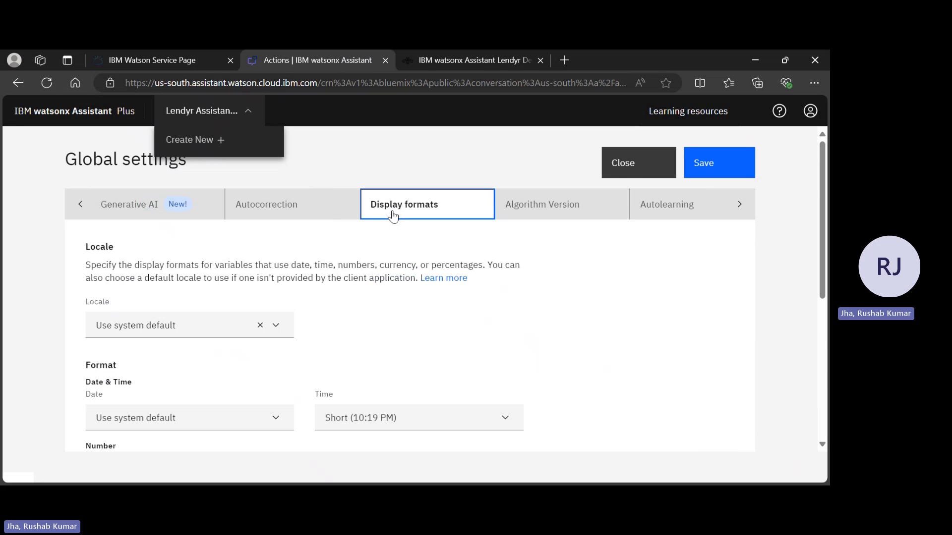
pyautogui.click(296, 219)
pyautogui.click(298, 223)
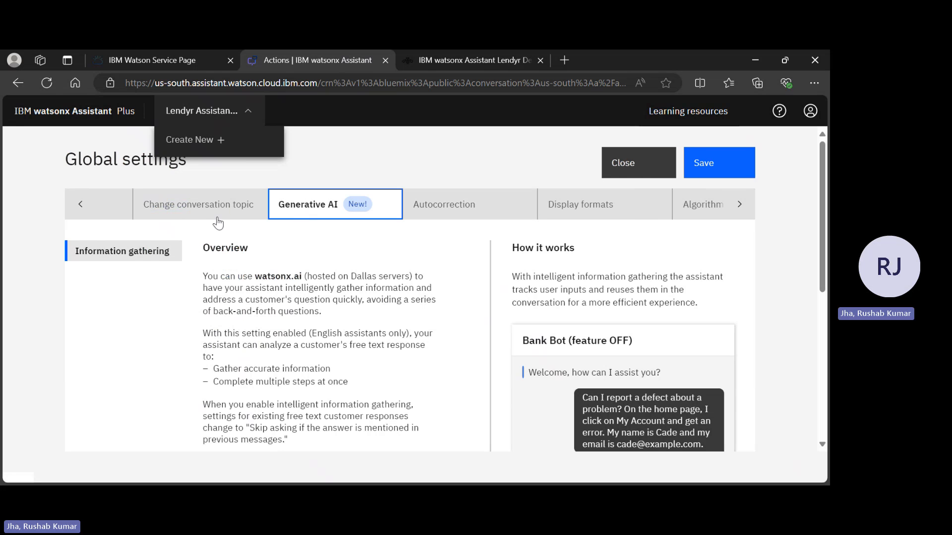
pyautogui.click(192, 223)
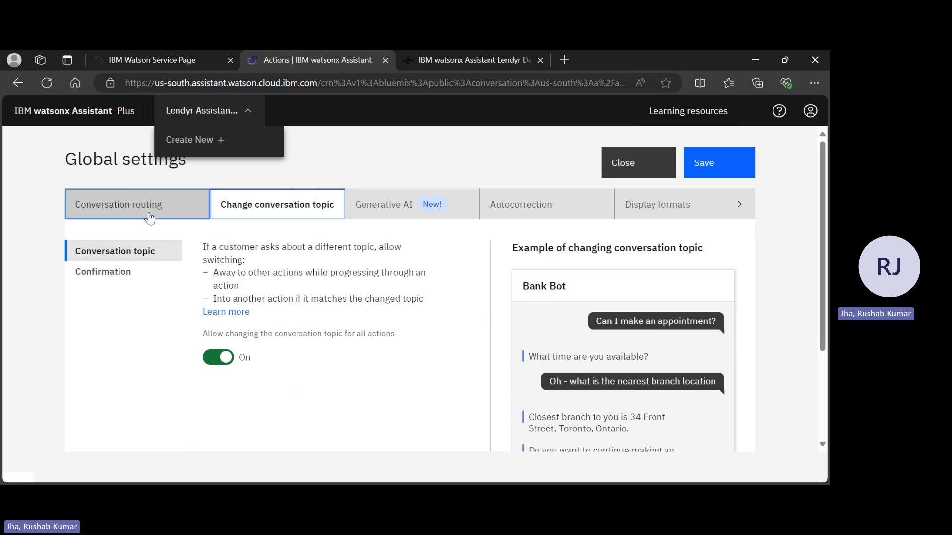
pyautogui.click(149, 211)
pyautogui.hscroll(-5, 279, 218)
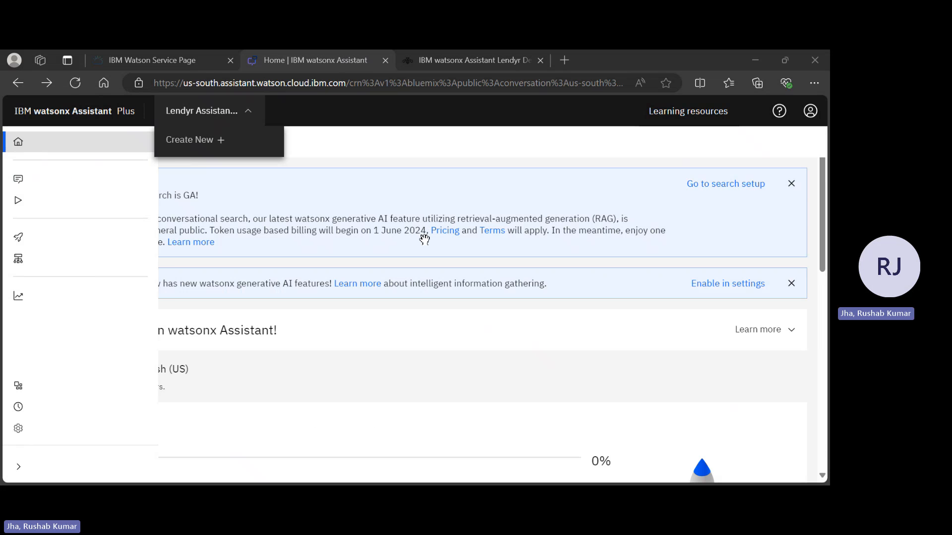
# Check the account management panel from the Home page and dismiss the free-trial banner.
pyautogui.moveTo(11, 163)
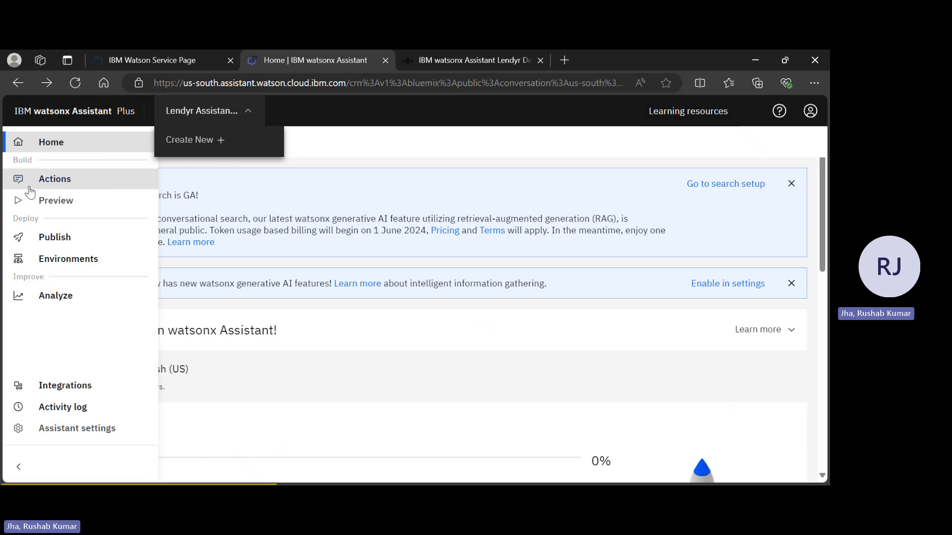
pyautogui.click(810, 114)
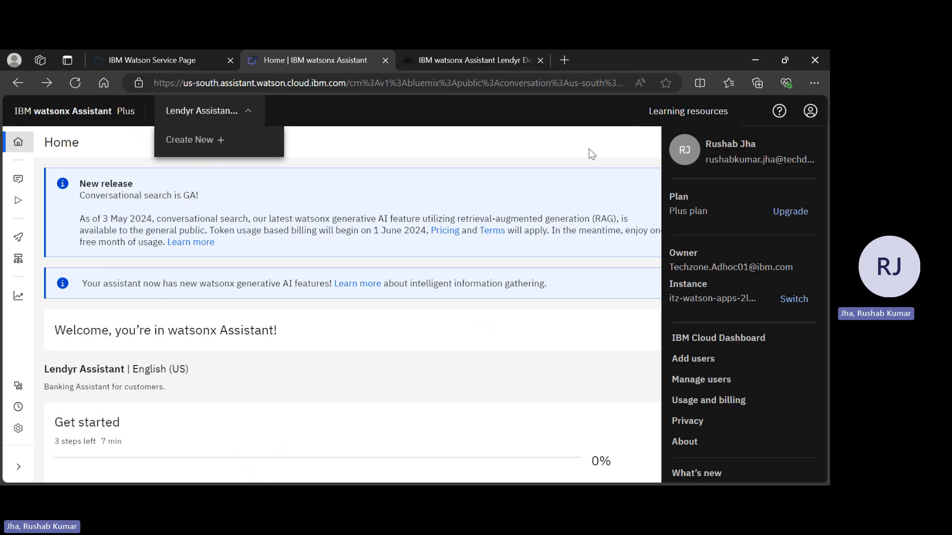
pyautogui.click(11, 151)
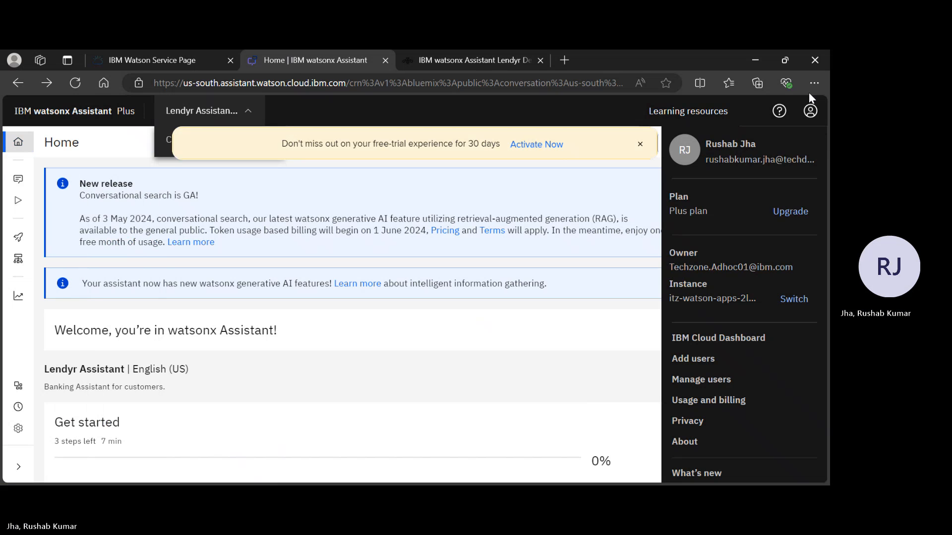
pyautogui.click(810, 111)
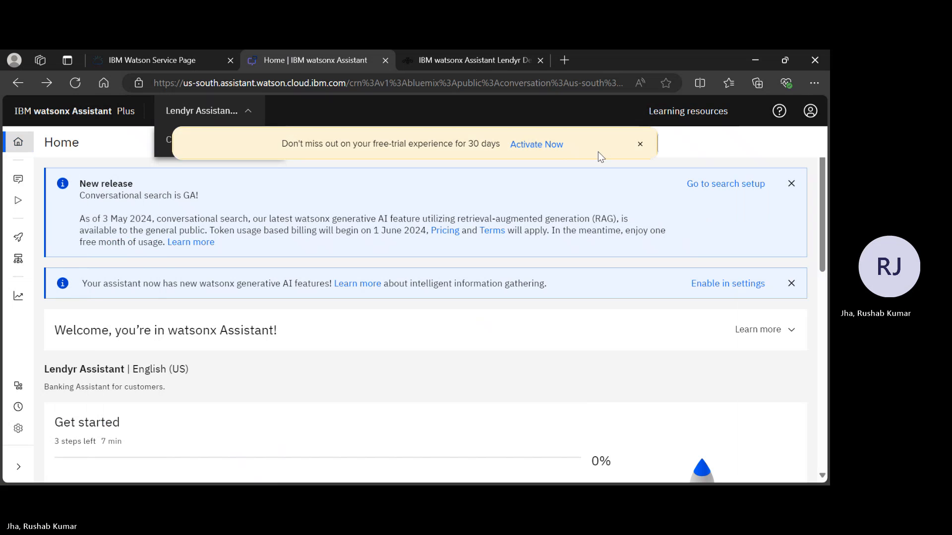
pyautogui.click(640, 145)
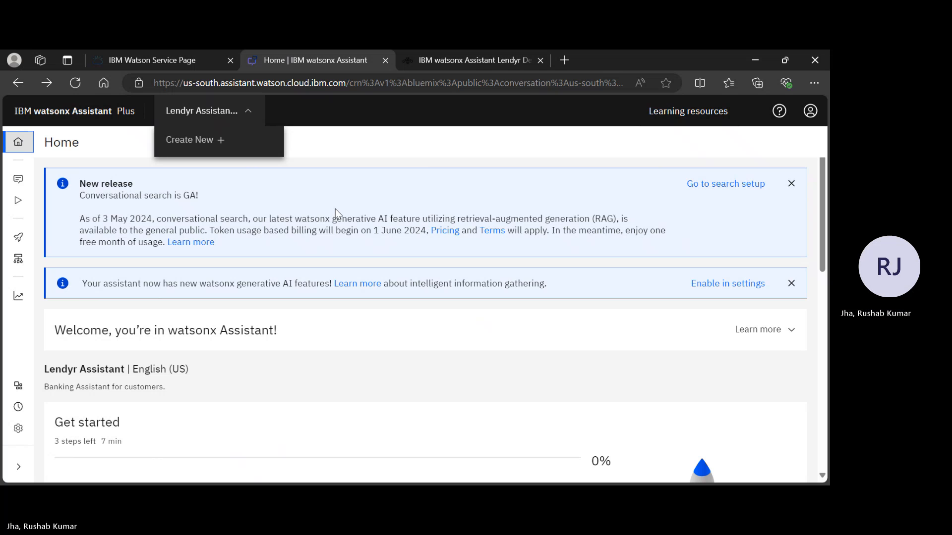
pyautogui.moveTo(42, 182)
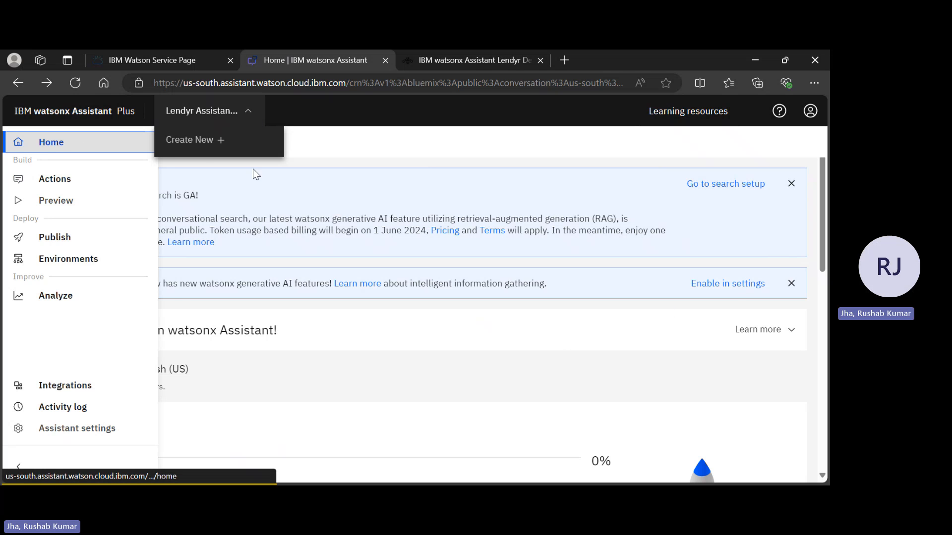
# Check the account panel again, return to the assistant's list of actions and close the panel.
pyautogui.click(811, 114)
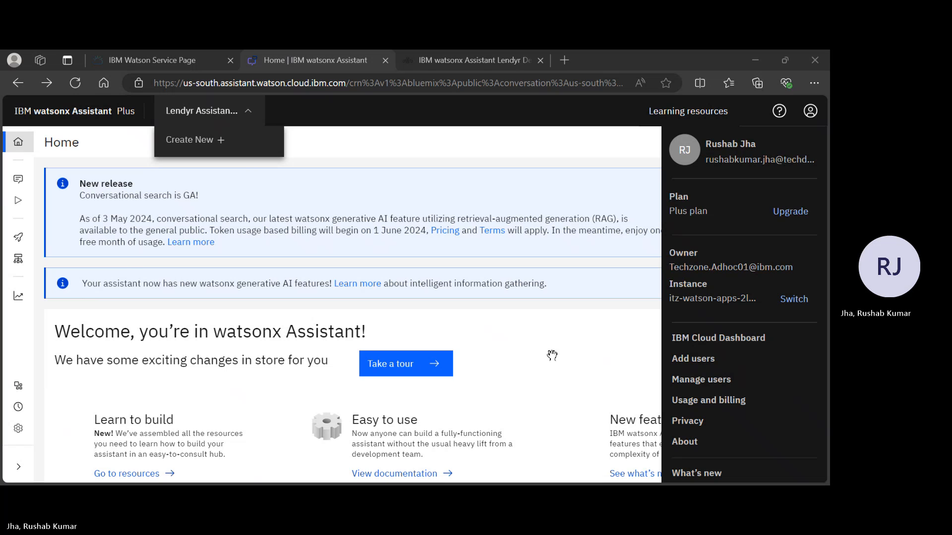
pyautogui.click(19, 185)
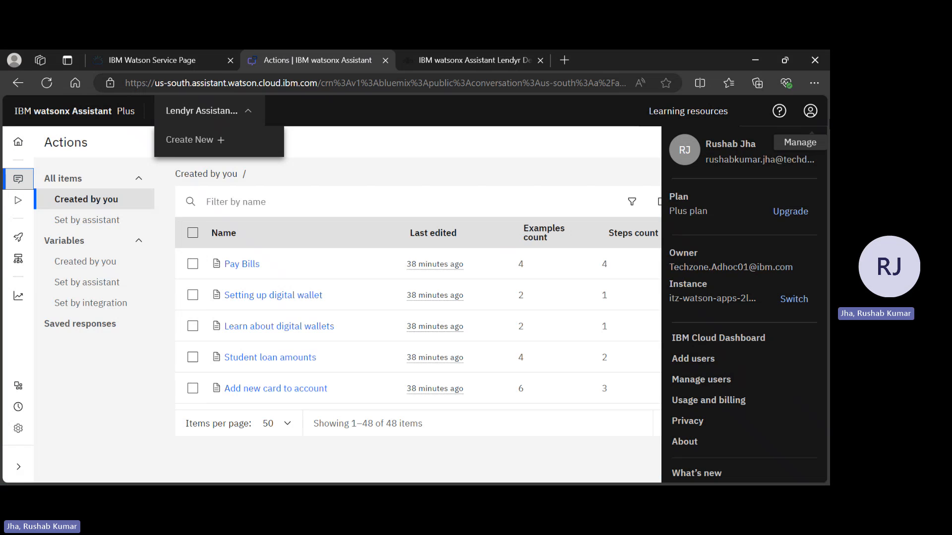
pyautogui.click(810, 111)
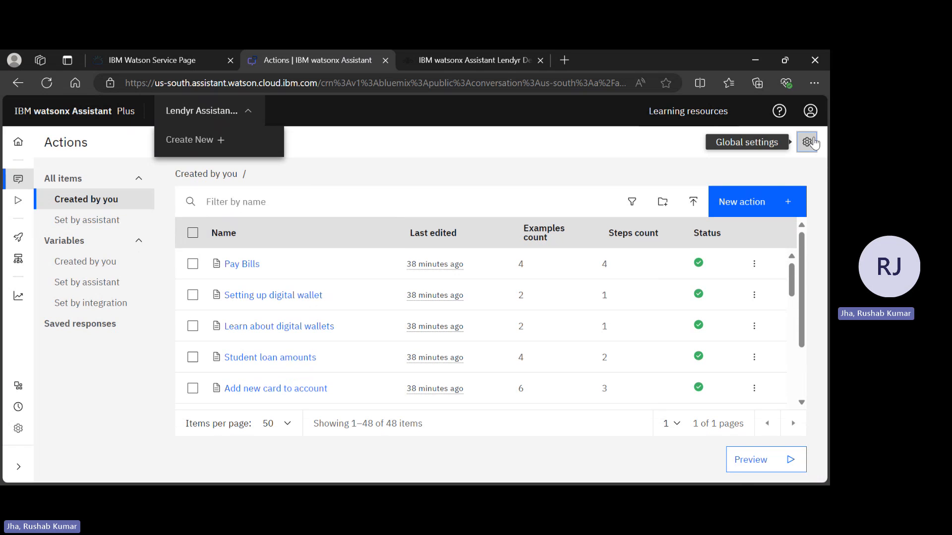
# Open the global settings for actions, look across the available sections, and save and close the settings.
pyautogui.click(813, 142)
pyautogui.click(526, 204)
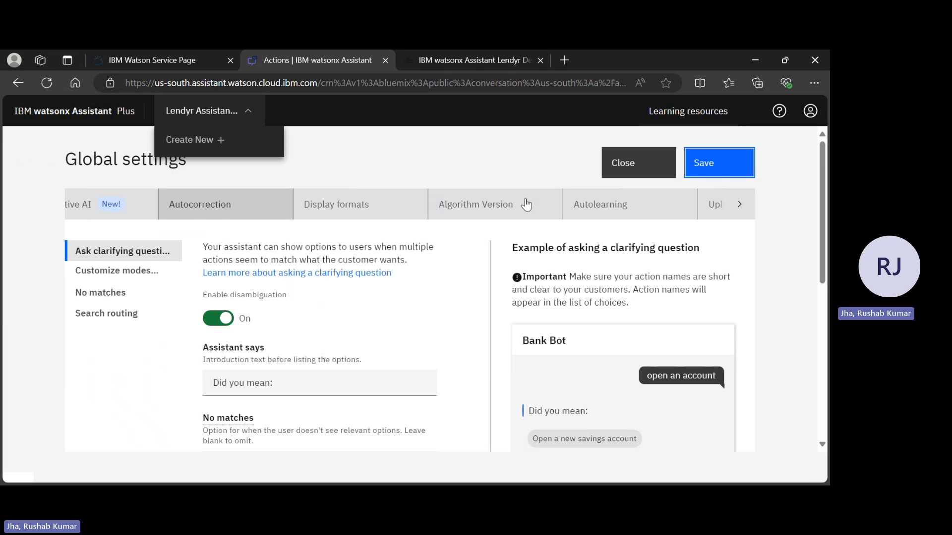
pyautogui.hscroll(2, 527, 205)
pyautogui.click(736, 207)
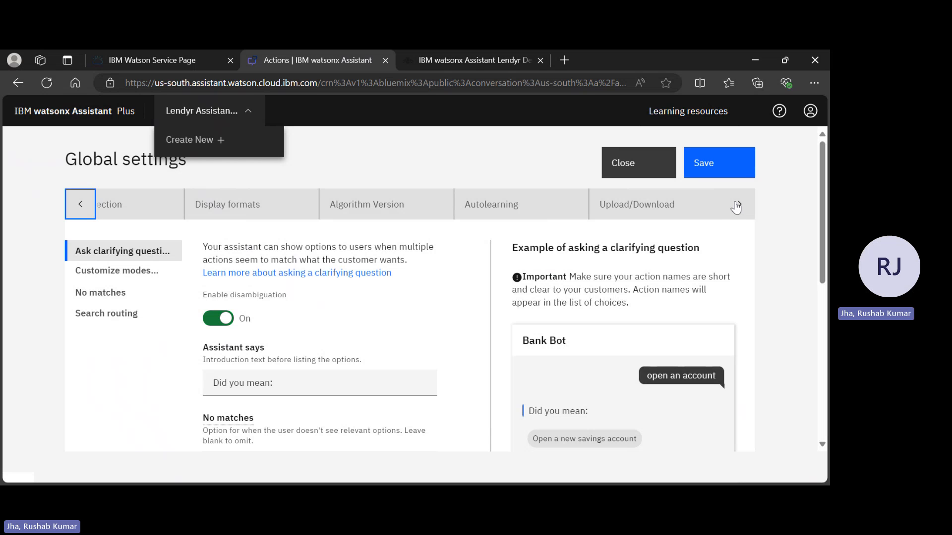
pyautogui.hscroll(-5, 554, 219)
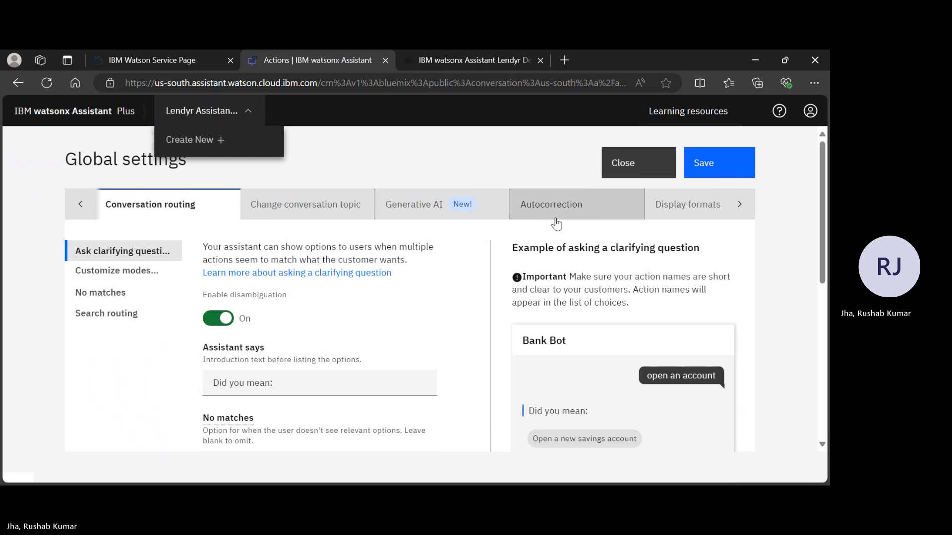
pyautogui.hscroll(-1, 556, 218)
pyautogui.hscroll(5, 556, 224)
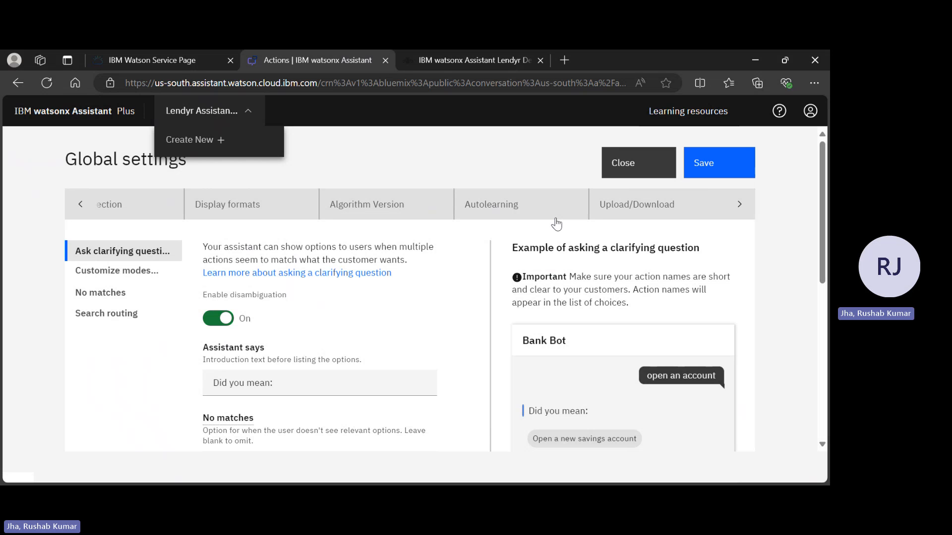
pyautogui.click(725, 160)
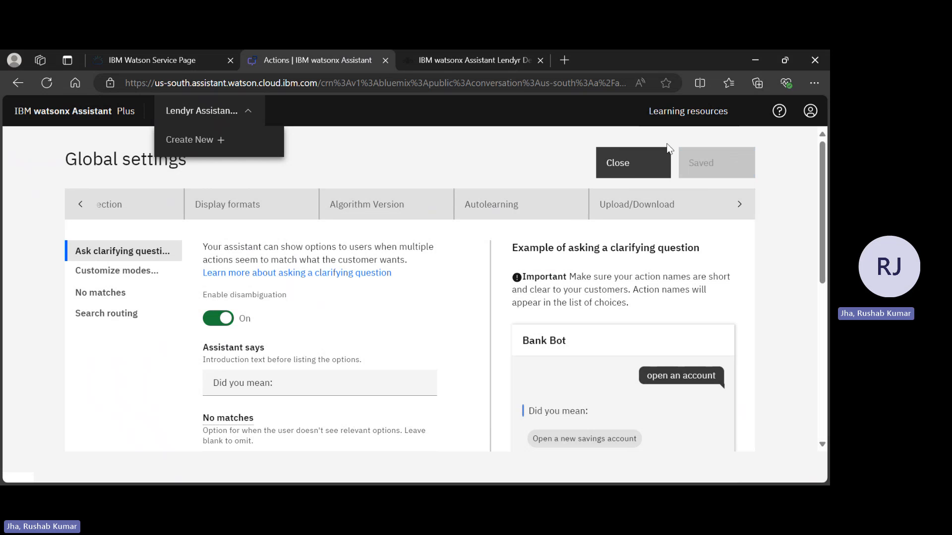
pyautogui.click(625, 163)
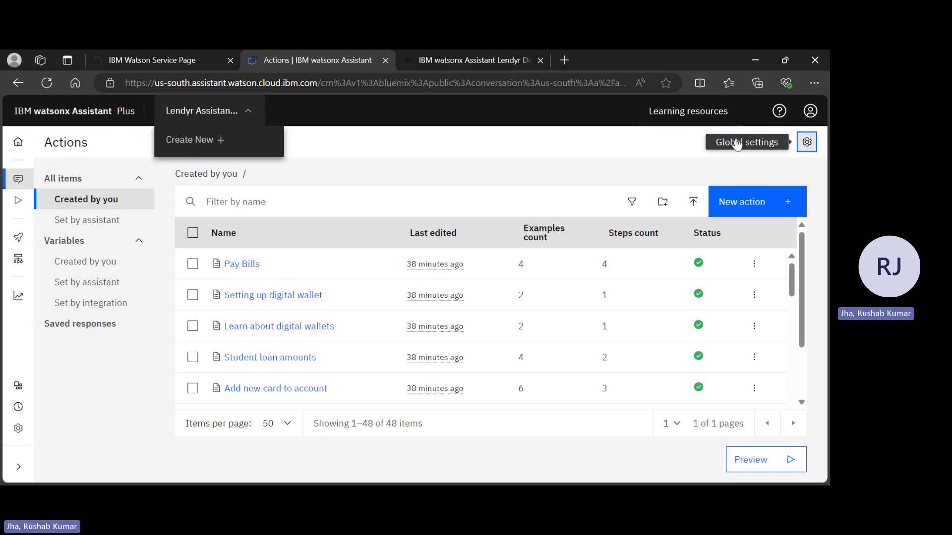
# Reopen the global settings for actions, check the sections up to Upload/Download, and close the settings.
pyautogui.click(806, 142)
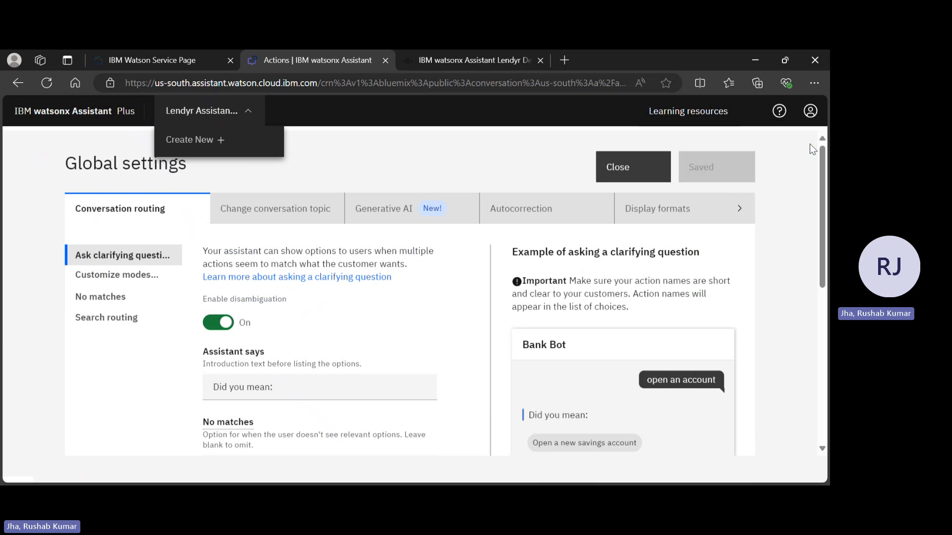
pyautogui.click(729, 208)
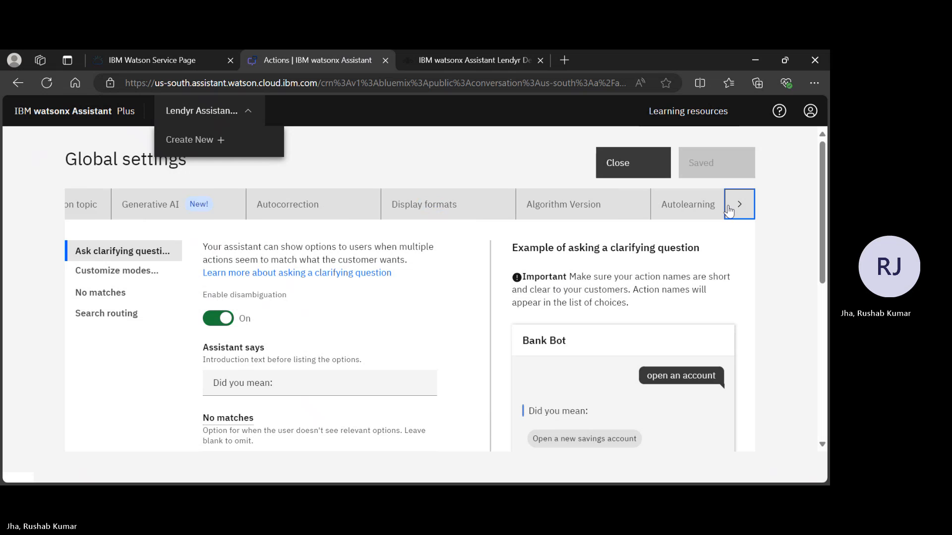
pyautogui.click(729, 211)
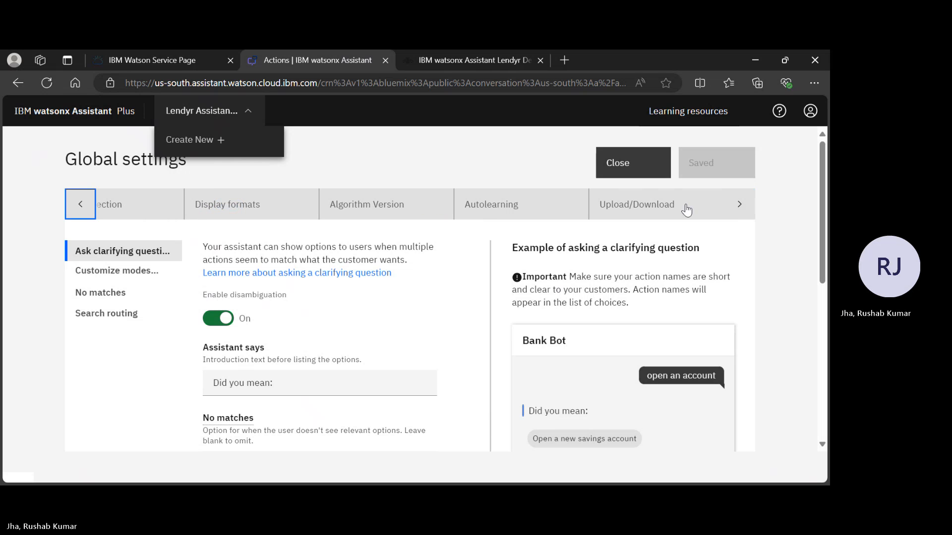
pyautogui.scroll(-1, 504, 229)
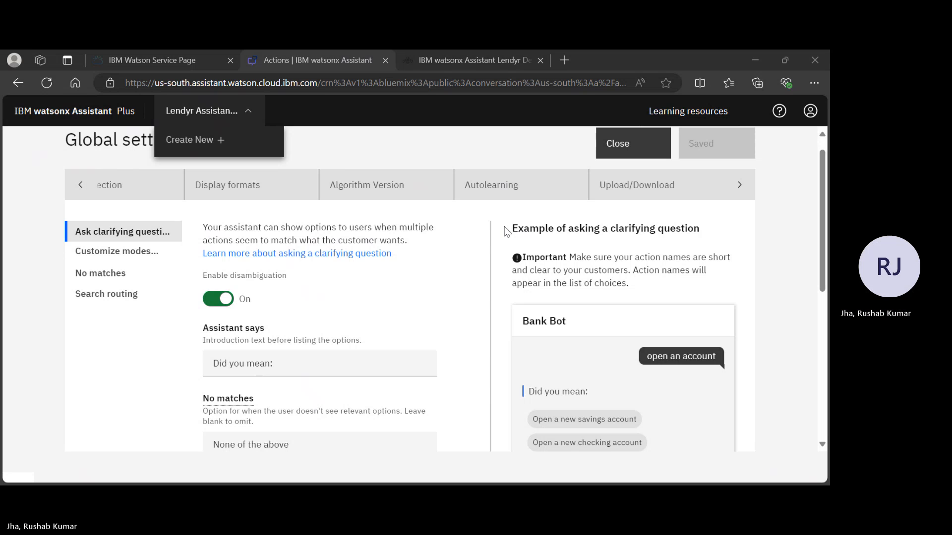
pyautogui.hotkey('alt', 'Tab')
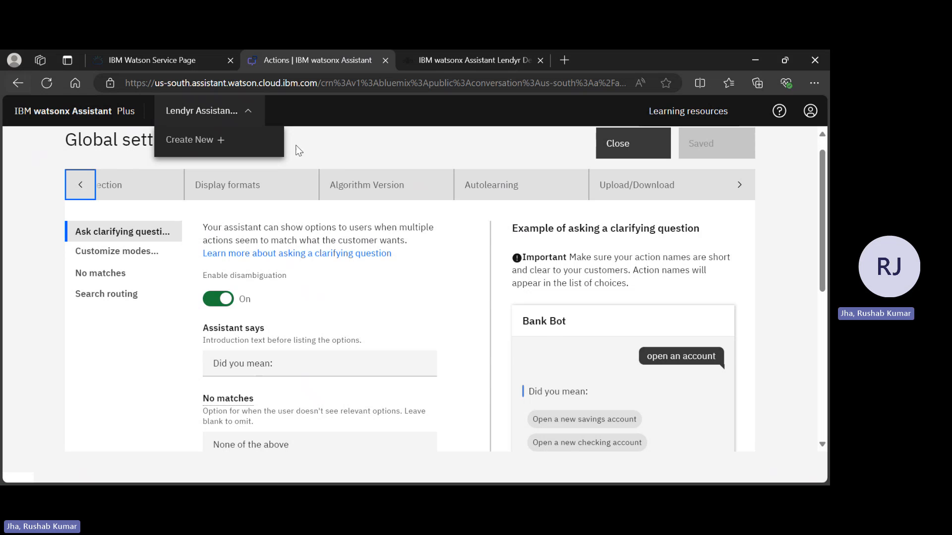
pyautogui.scroll(1, 353, 187)
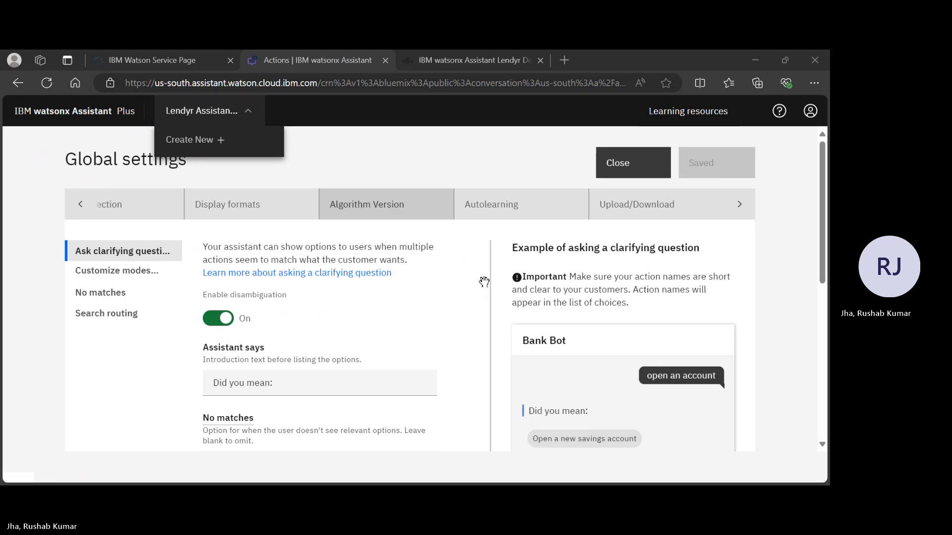
pyautogui.click(80, 204)
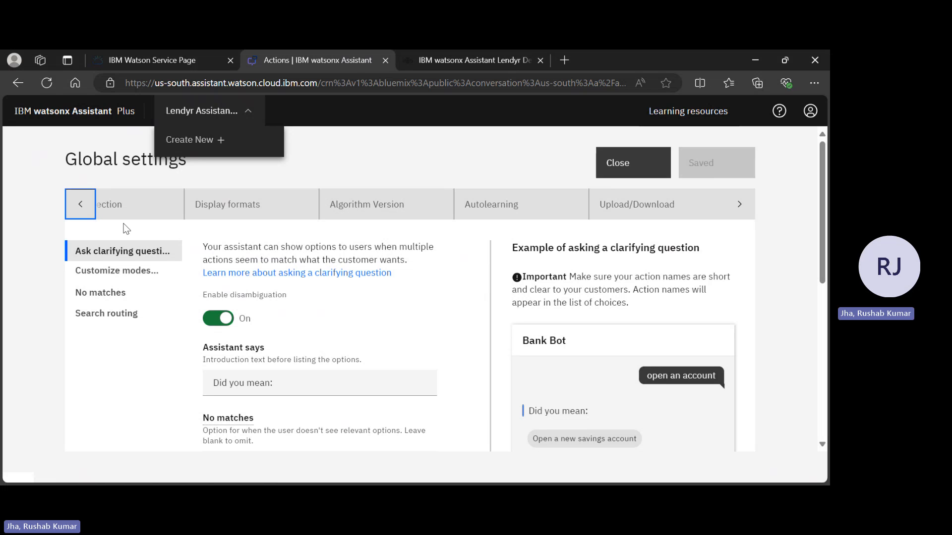
pyautogui.click(627, 163)
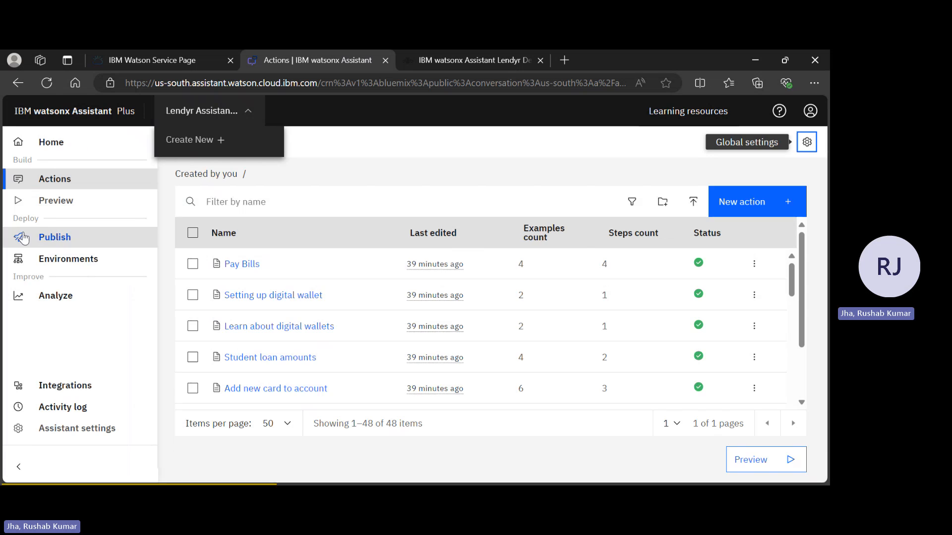
# Open the assistant's preview and show the Embed script in the web chat customization.
pyautogui.click(63, 203)
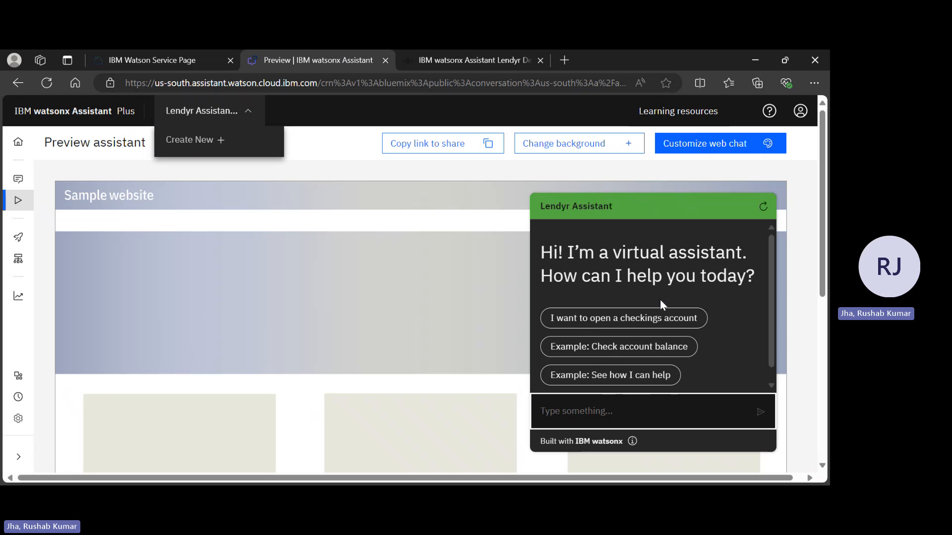
pyautogui.click(714, 149)
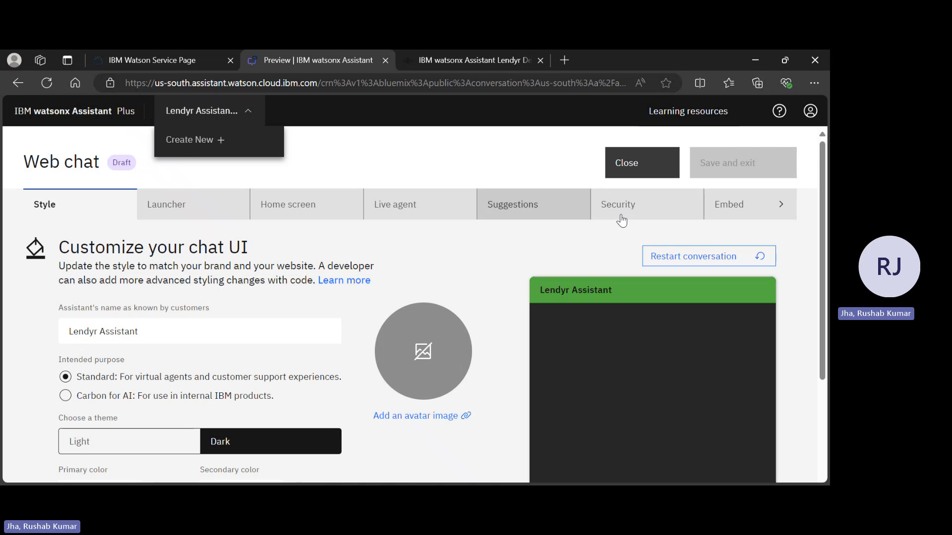
pyautogui.click(713, 218)
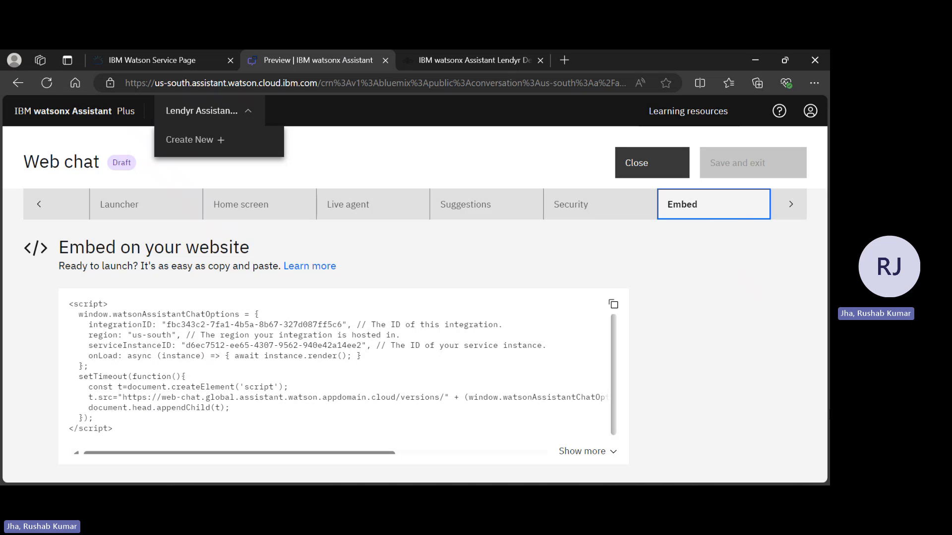
# Select the integrationID value in the web chat embed script and switch to the other open window.
pyautogui.hotkey('alt', 'Tab')
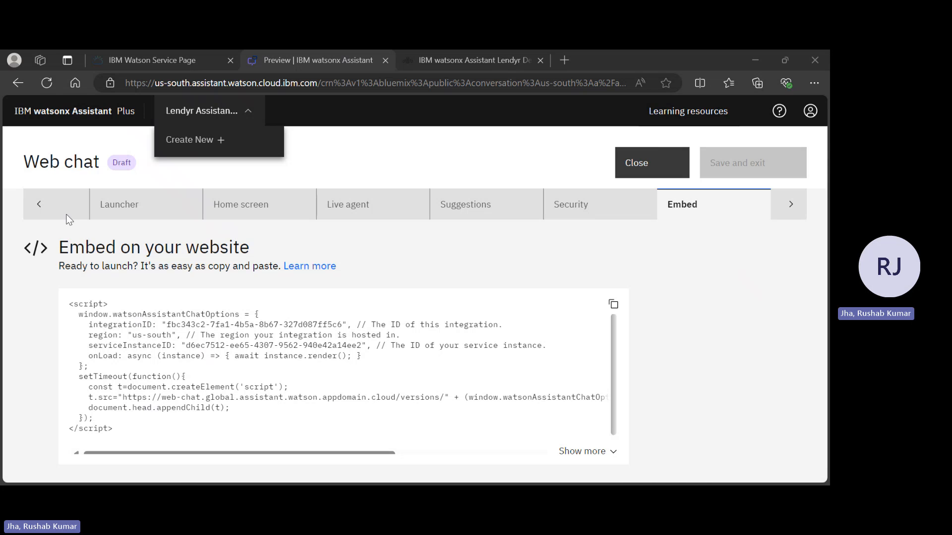
pyautogui.hotkey('alt', 'Tab')
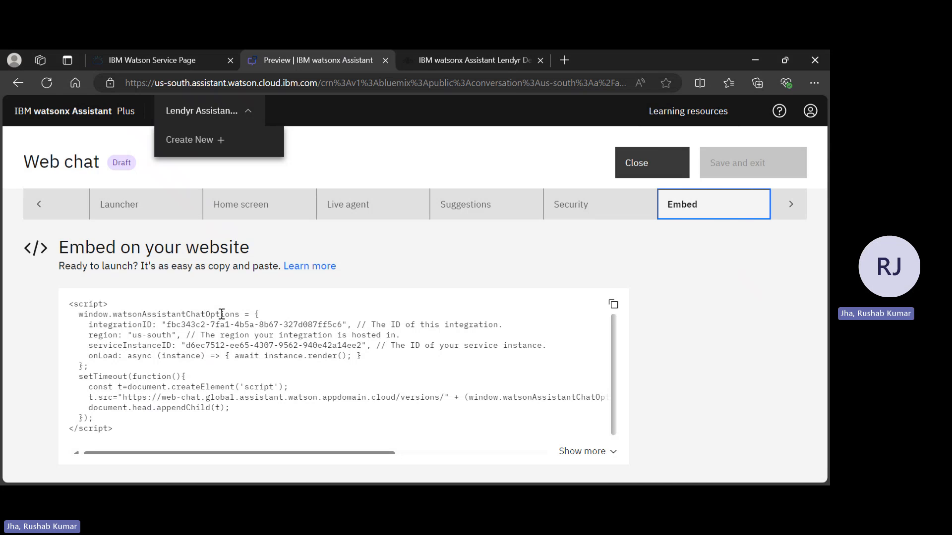
pyautogui.moveTo(166, 325); pyautogui.dragTo(342, 323)
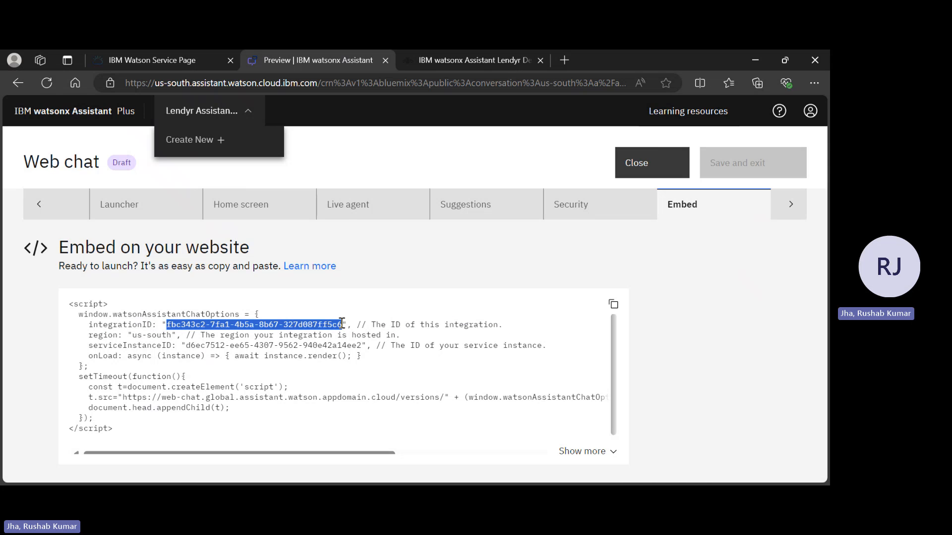
pyautogui.hotkey('alt', 'Tab')
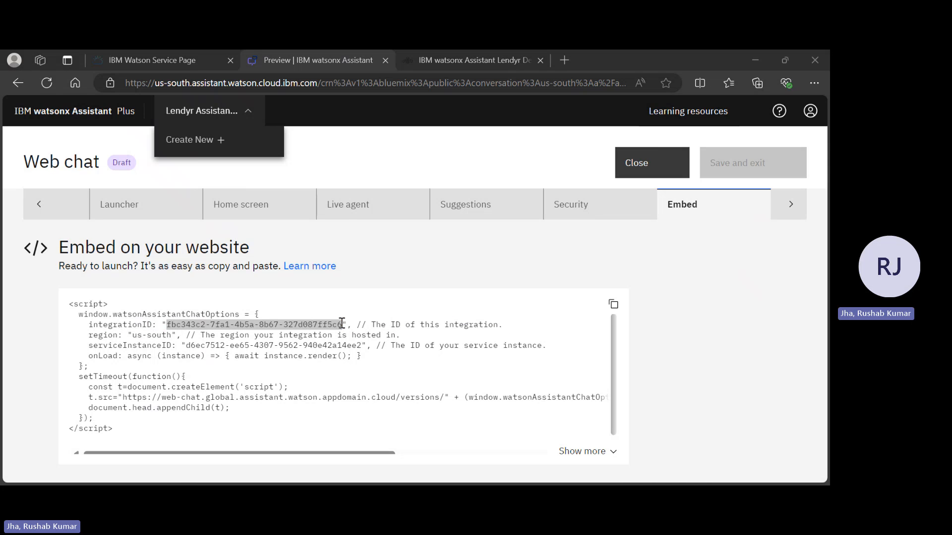
# Return to the embed script, select the region value us-south, and switch to the other open window.
pyautogui.hotkey('alt', 'Tab')
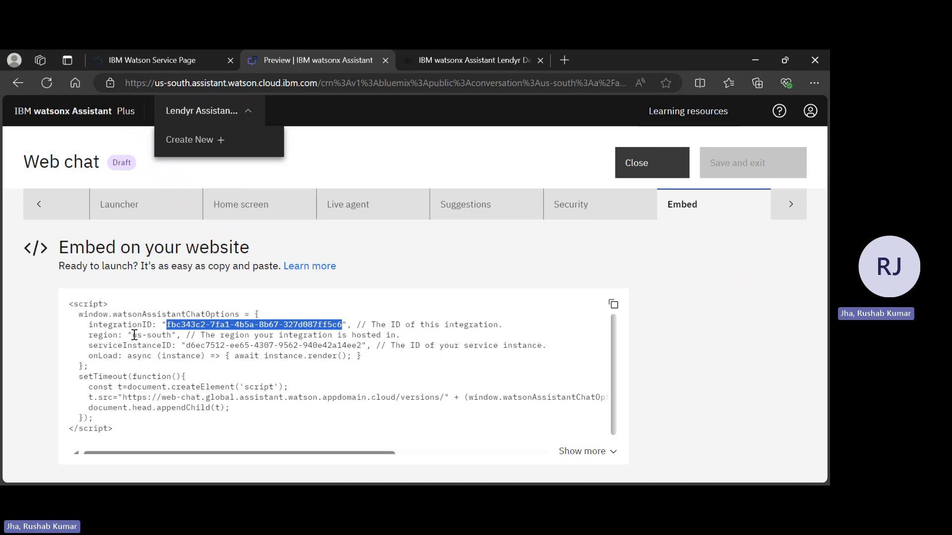
pyautogui.moveTo(133, 335); pyautogui.dragTo(172, 338)
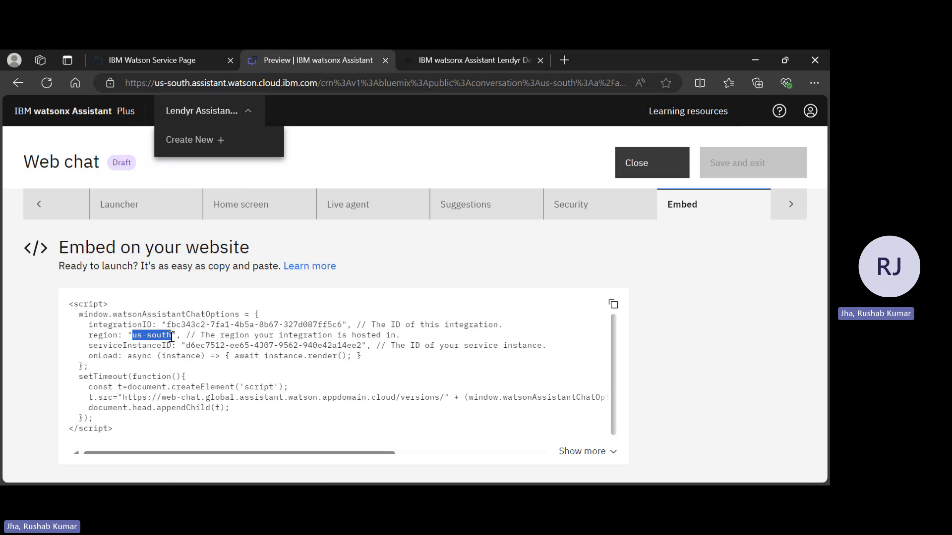
pyautogui.hotkey('alt', 'Tab')
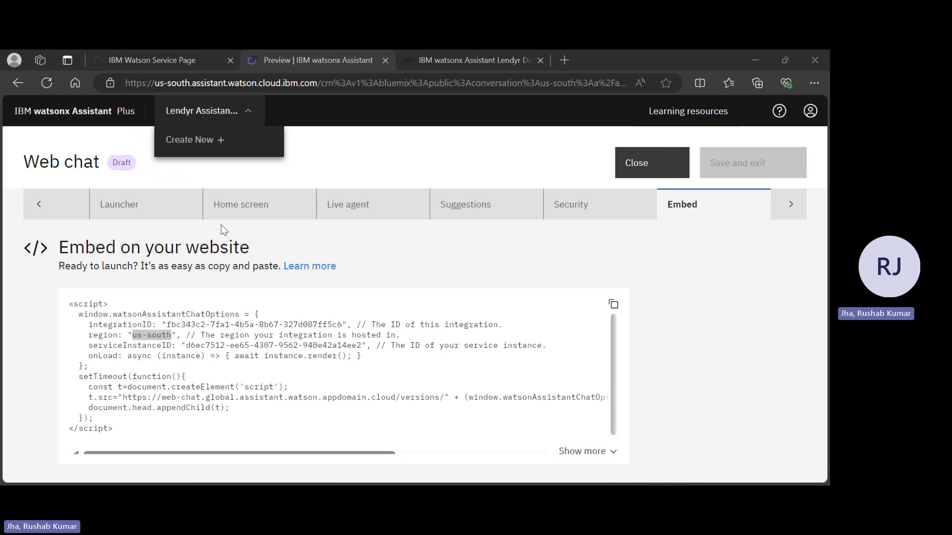
# Return to the embed script, select the serviceInstanceID value, and switch to the other open window.
pyautogui.hotkey('alt', 'Tab')
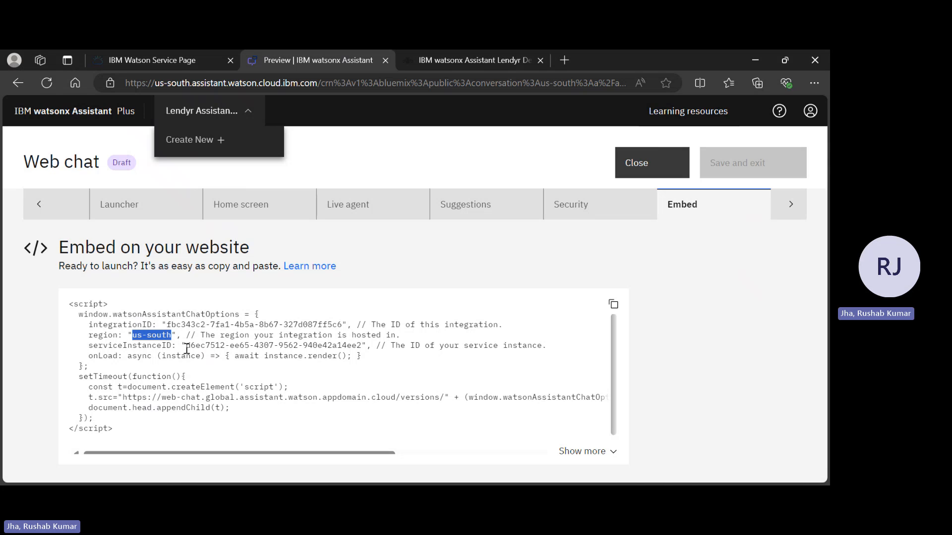
pyautogui.moveTo(187, 347); pyautogui.dragTo(362, 348)
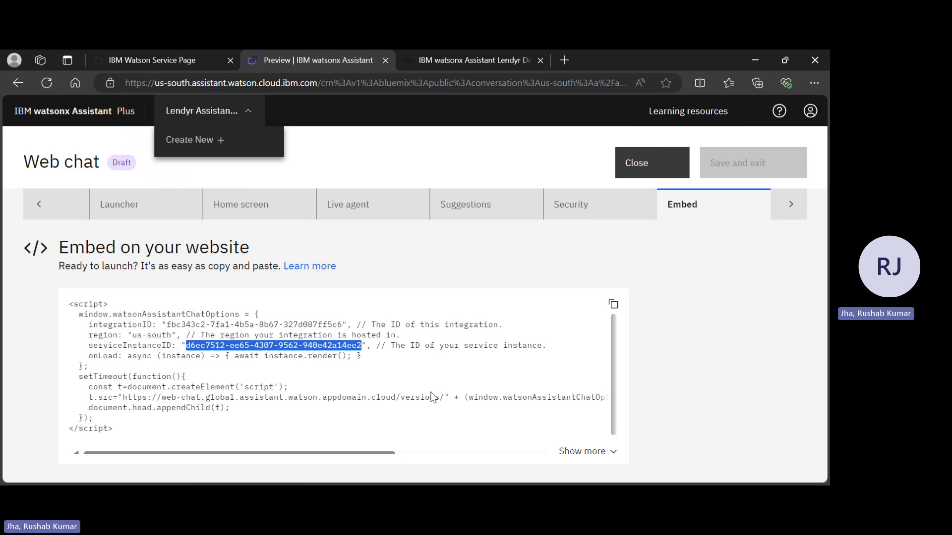
pyautogui.hotkey('alt', 'Tab')
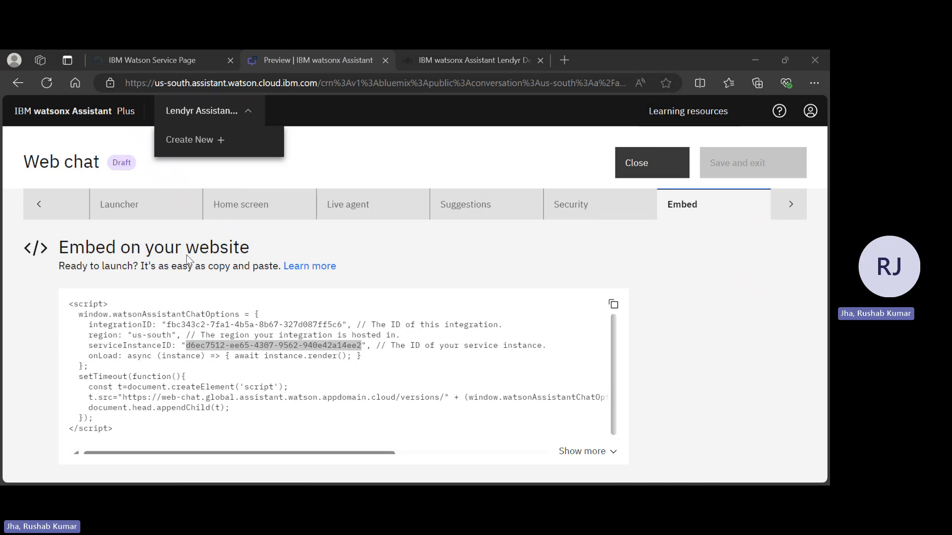
pyautogui.hotkey('alt', 'Tab')
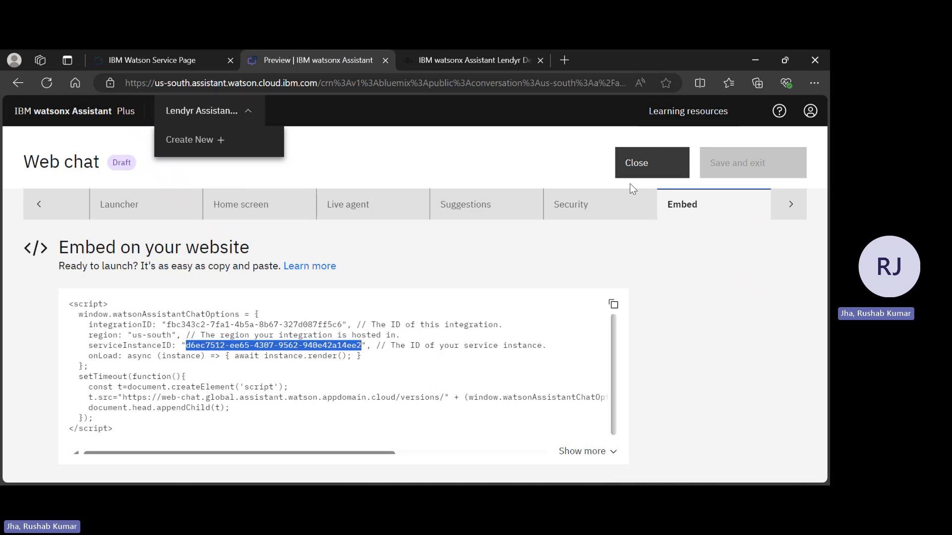
pyautogui.hotkey('alt', 'Tab')
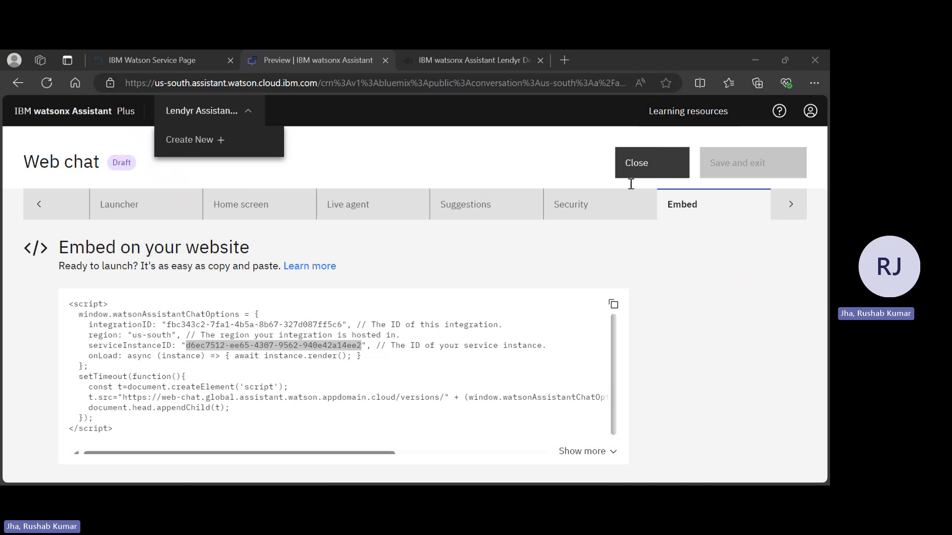
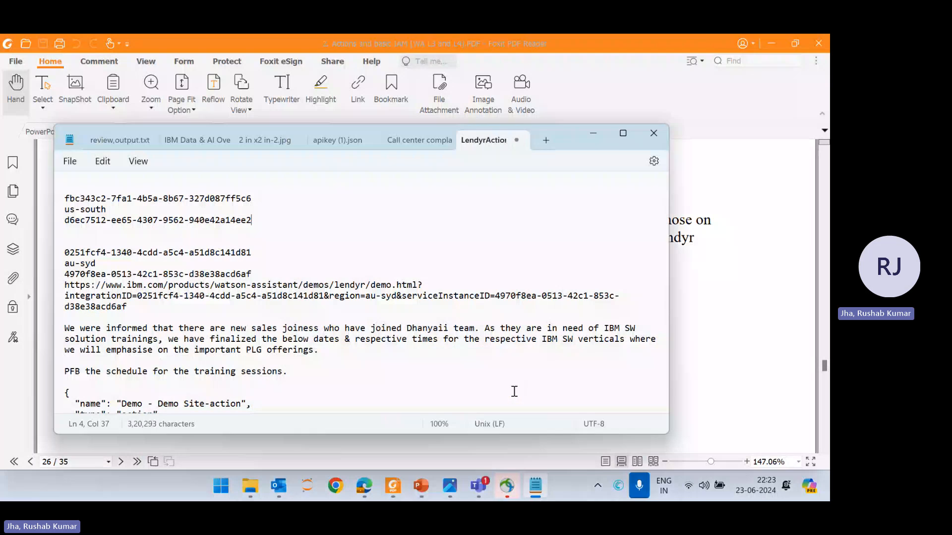
# Copy the Lendyr demo URL template from the PDF guide into the notes file below the three saved embed values.
pyautogui.click(772, 50)
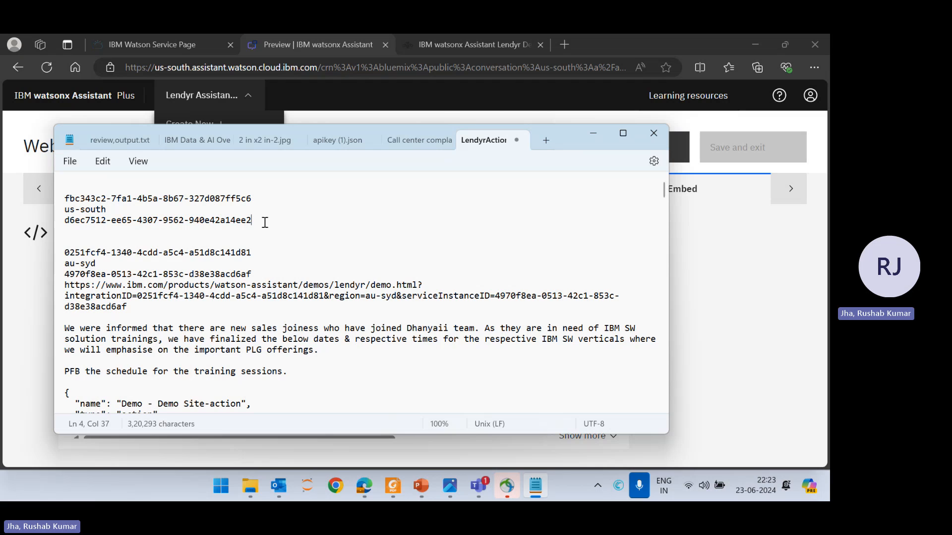
pyautogui.press('Return')
pyautogui.press('Return')
pyautogui.write('https://webchat.global.assistant.watson.appdomain.cloud/assets/Lendyr-Avatar.png')
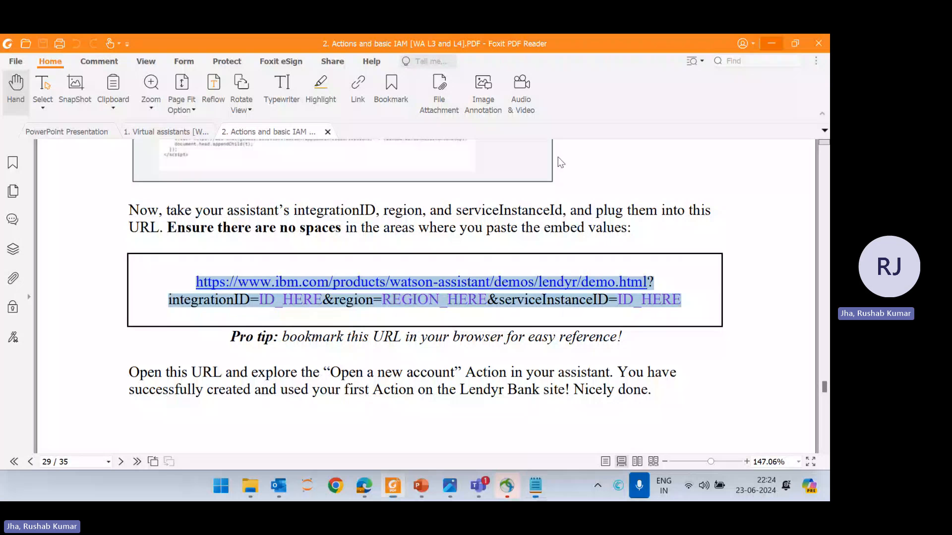
pyautogui.click(393, 486)
pyautogui.press('Return')
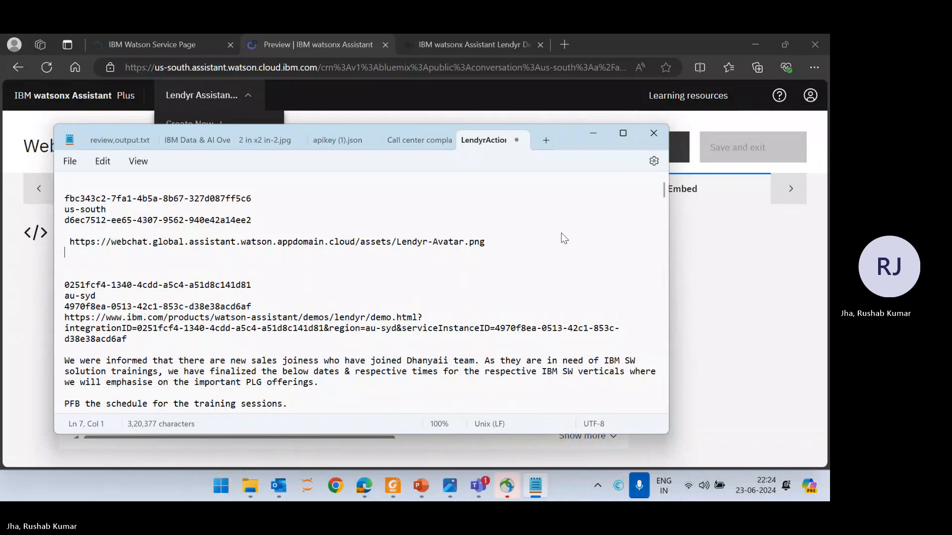
pyautogui.moveTo(491, 242); pyautogui.dragTo(62, 245)
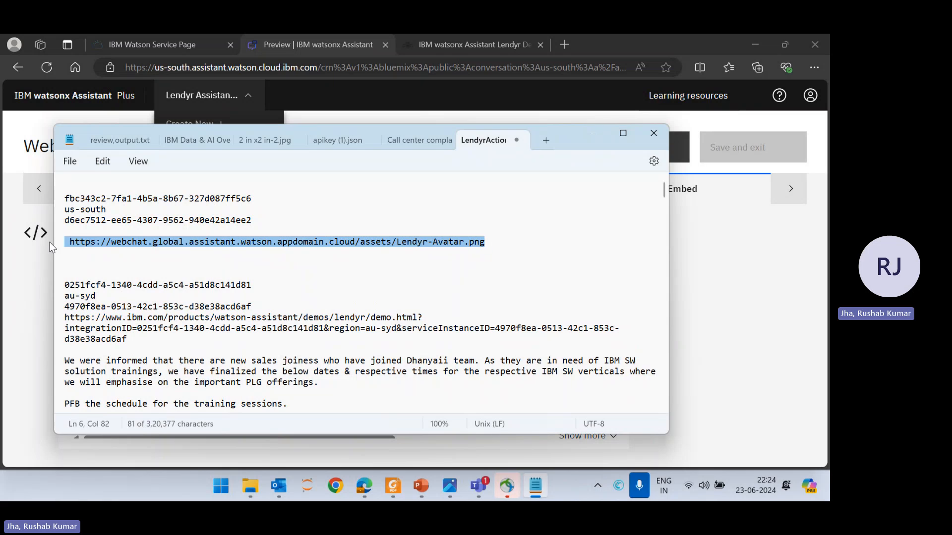
pyautogui.press('BackSpace')
pyautogui.write('https://www.ibm.com/products/watson-assistant/demos/lendyr/demo.html? integrationID=ID_HERE&region=REGION_HERE&serviceInstanceID=ID_HERE')
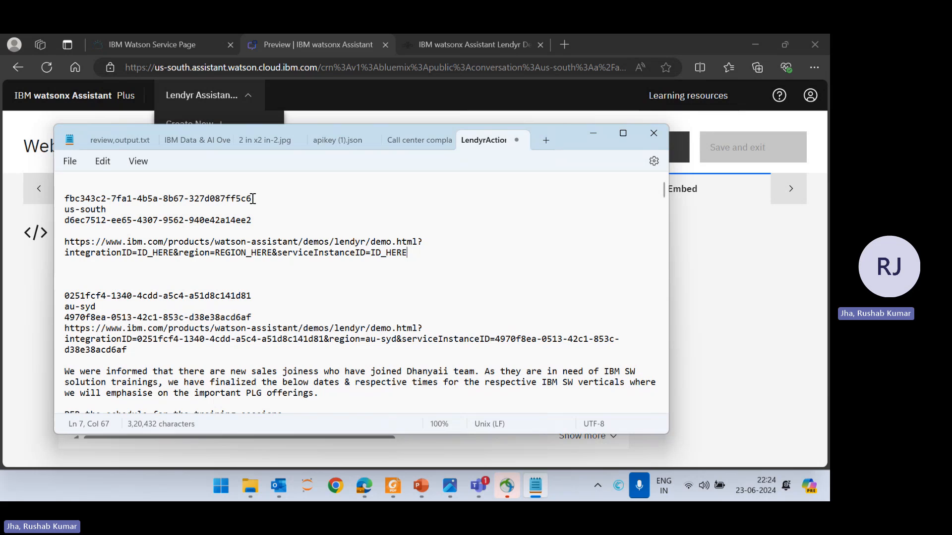
# Replace the demo URL's integrationID placeholder with the saved integration ID and its region placeholder with us-south.
pyautogui.moveTo(252, 199); pyautogui.dragTo(65, 198)
pyautogui.hotkey('ctrl', 'c')
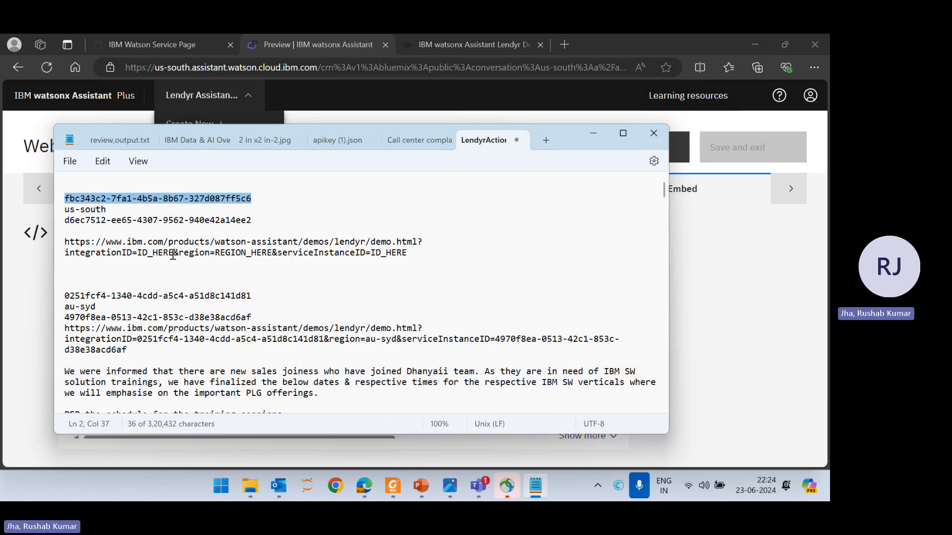
pyautogui.moveTo(173, 253); pyautogui.dragTo(138, 253)
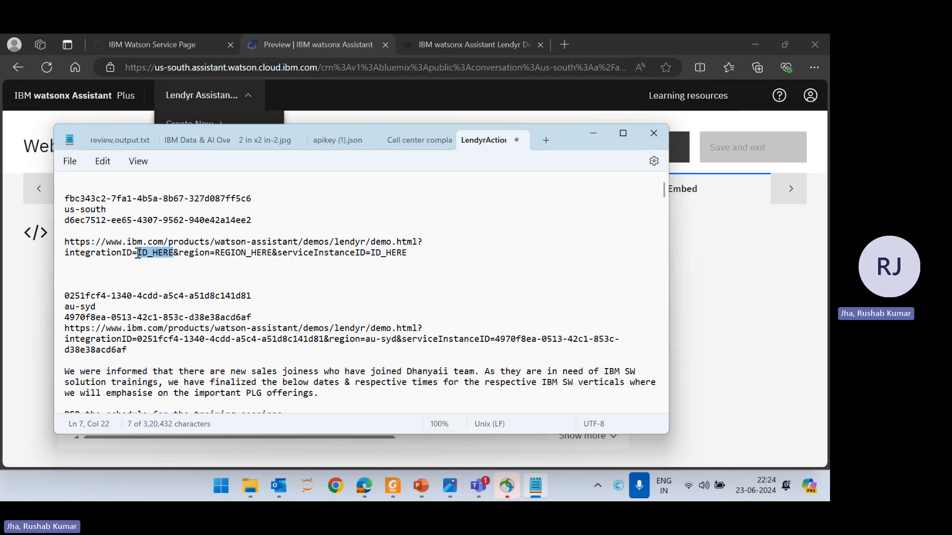
pyautogui.hotkey('ctrl', 'v')
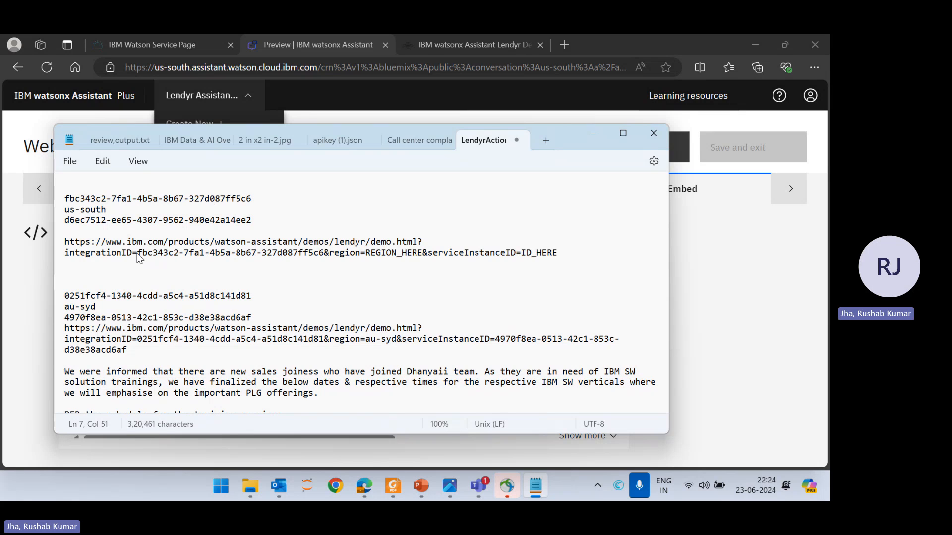
pyautogui.moveTo(107, 210); pyautogui.dragTo(66, 217)
pyautogui.hotkey('ctrl', 'c')
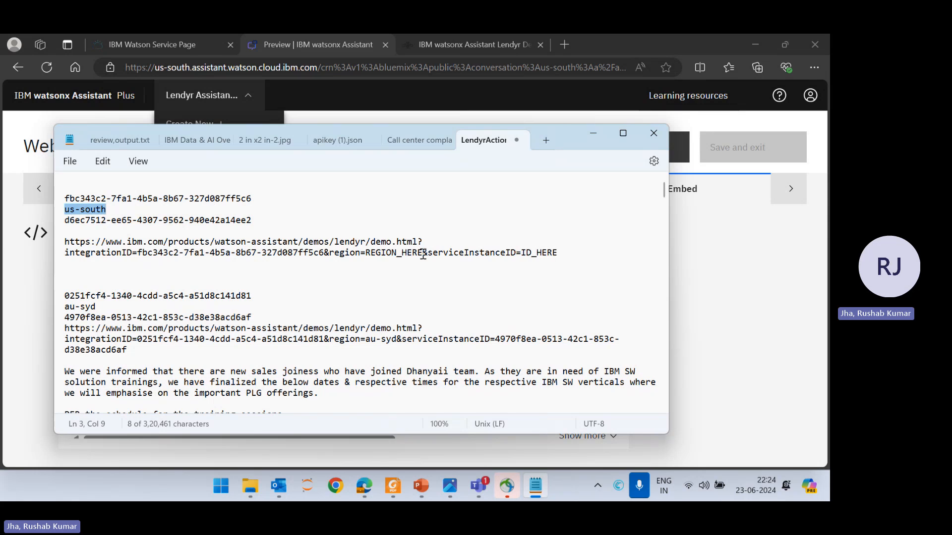
pyautogui.moveTo(423, 253); pyautogui.dragTo(367, 255)
pyautogui.hotkey('ctrl', 'v')
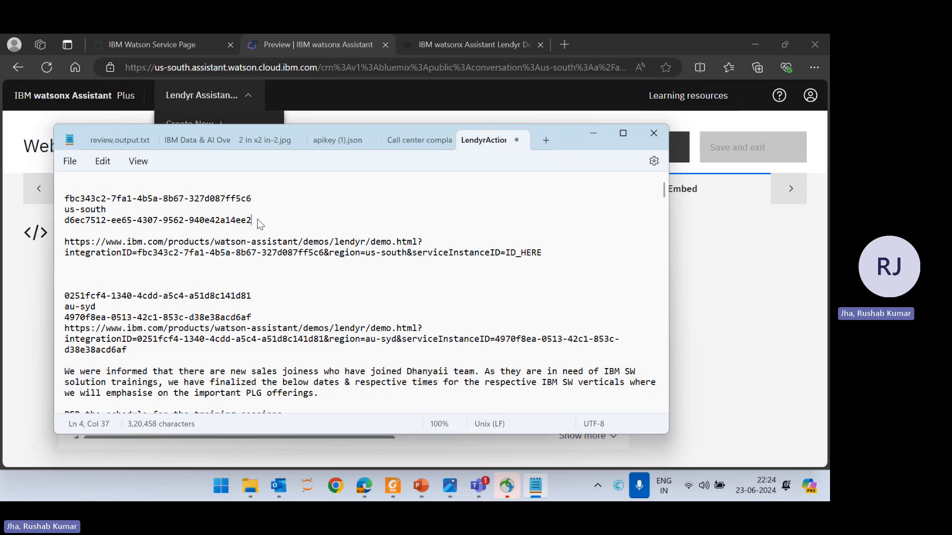
# Replace the demo URL's serviceInstanceID placeholder with the saved service instance ID.
pyautogui.moveTo(254, 220); pyautogui.dragTo(60, 225)
pyautogui.hotkey('ctrl', 'c')
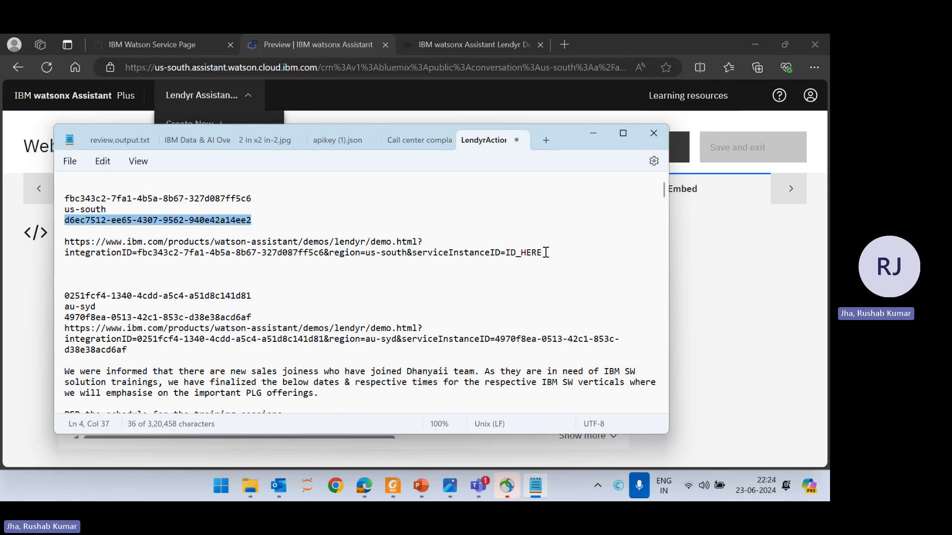
pyautogui.moveTo(542, 253); pyautogui.dragTo(511, 260)
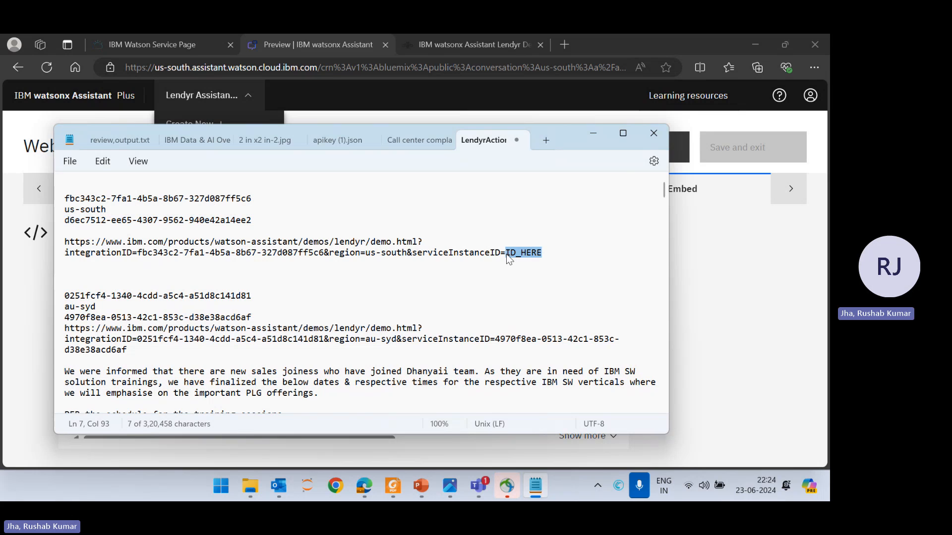
pyautogui.hotkey('ctrl', 'v')
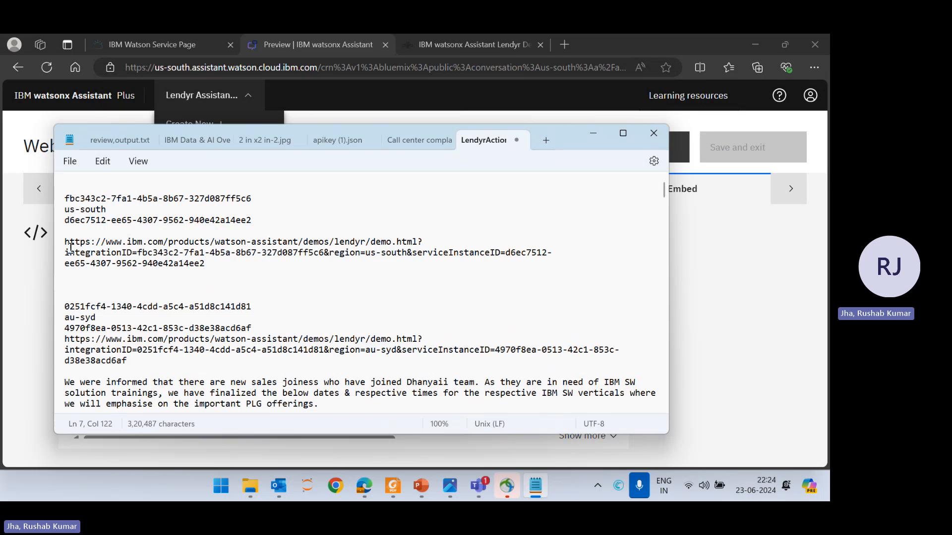
# Try to join the demo URL's two lines at the question mark after demo.html.
pyautogui.click(66, 253)
pyautogui.press('BackSpace')
pyautogui.press('BackSpace')
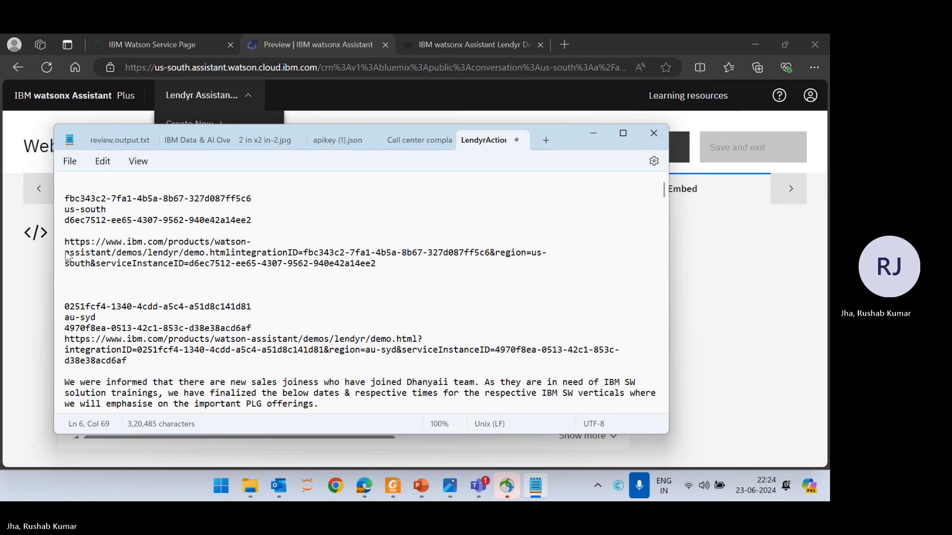
pyautogui.write('?')
pyautogui.press('Return')
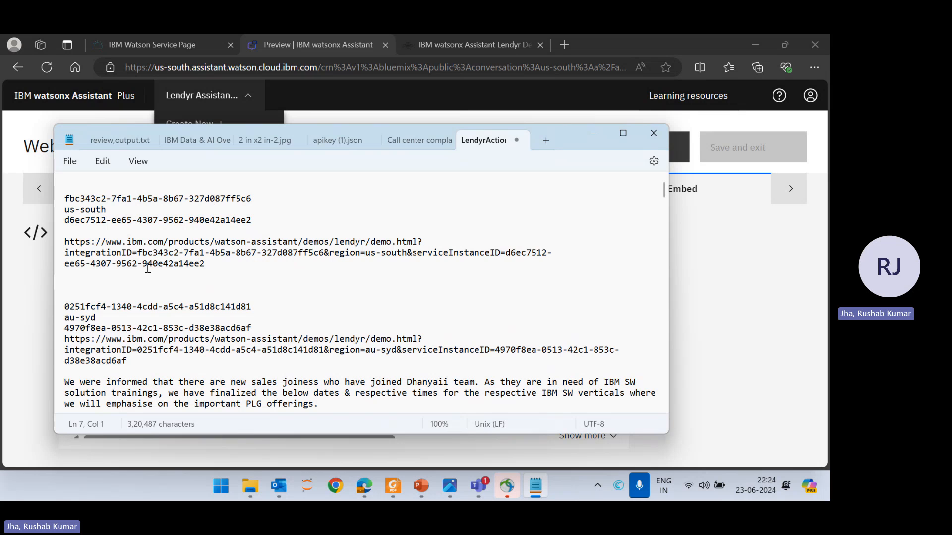
# Copy the completed demo URL and open it in a new browser tab.
pyautogui.moveTo(208, 261); pyautogui.dragTo(61, 249)
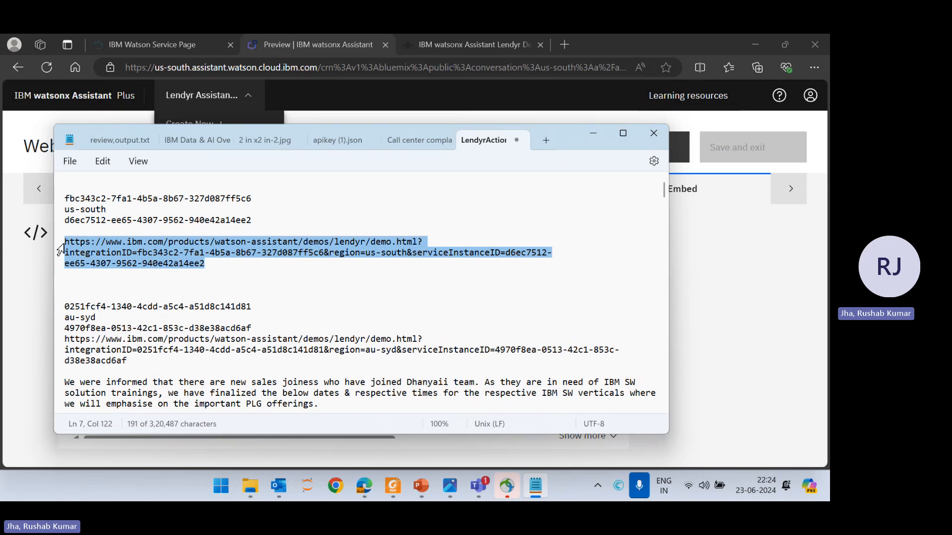
pyautogui.click(557, 44)
pyautogui.hotkey('ctrl', 'v')
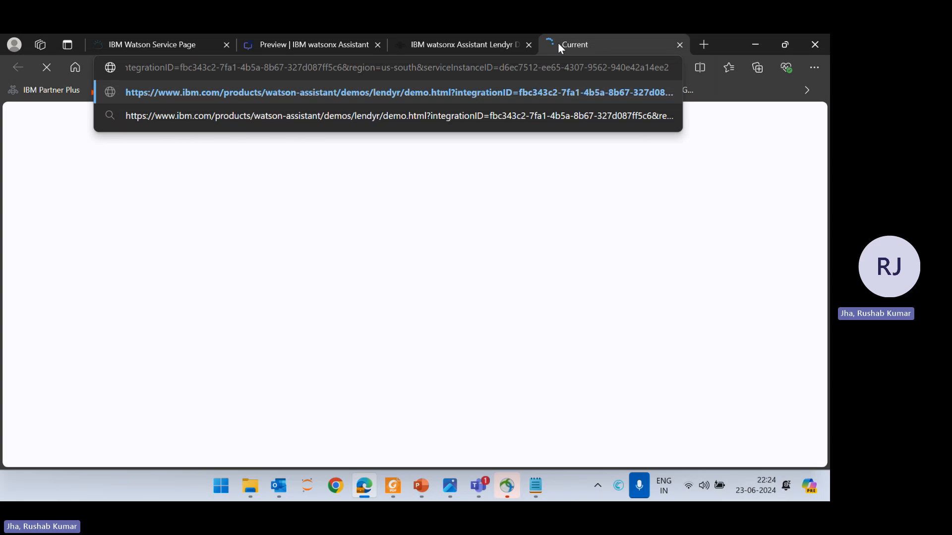
pyautogui.press('Return')
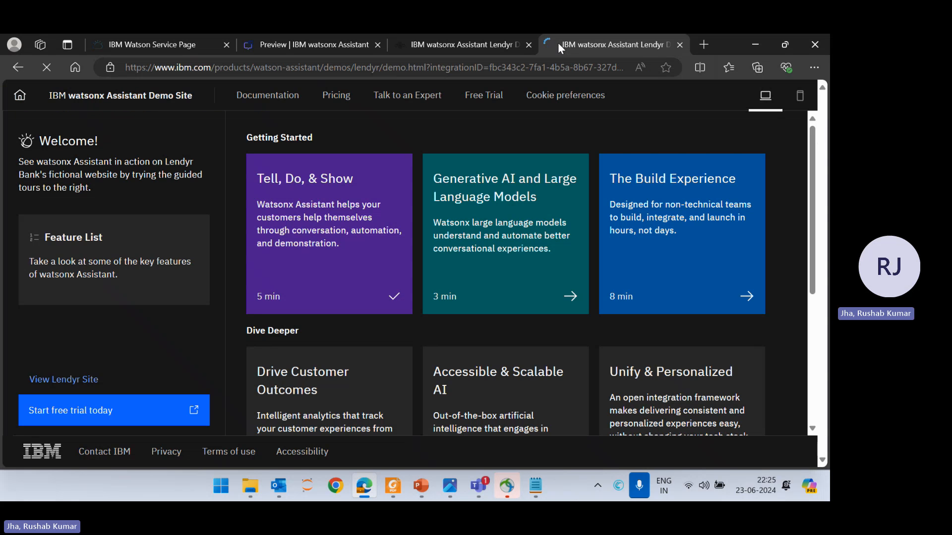
# View the Lendyr site and open its web chat.
pyautogui.click(61, 379)
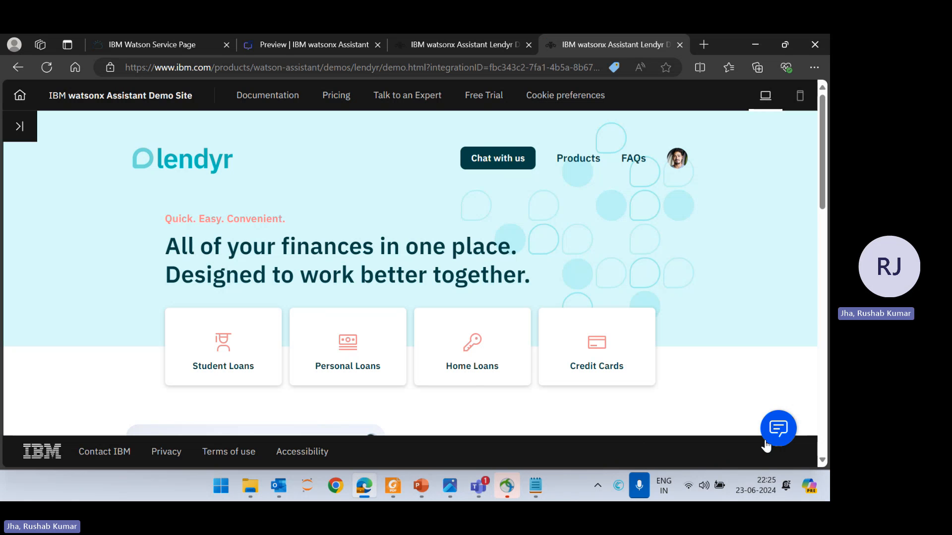
pyautogui.click(788, 427)
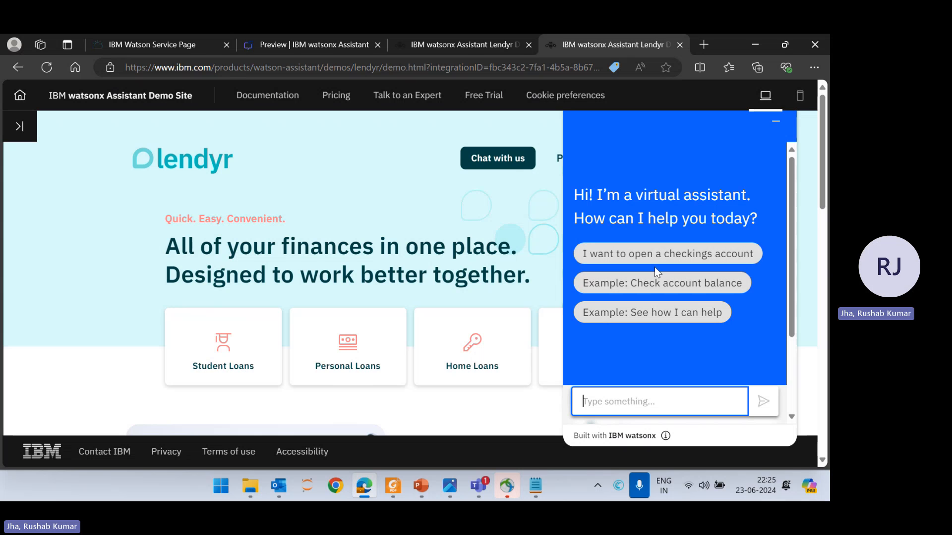
pyautogui.scroll(-2, 784, 219)
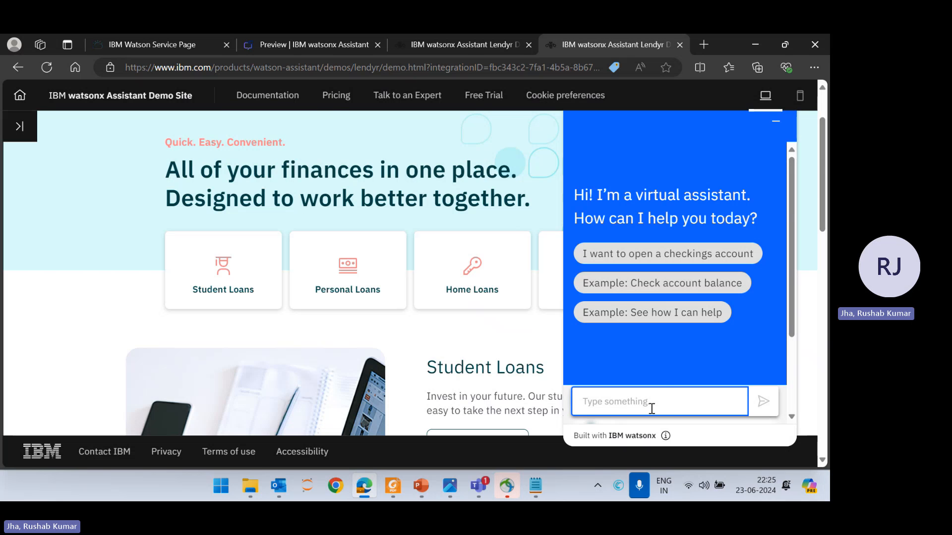
# Send the message "I want to open a checkings account" in the Lendyr web chat.
pyautogui.write('w')
pyautogui.press('BackSpace')
pyautogui.write('I wa')
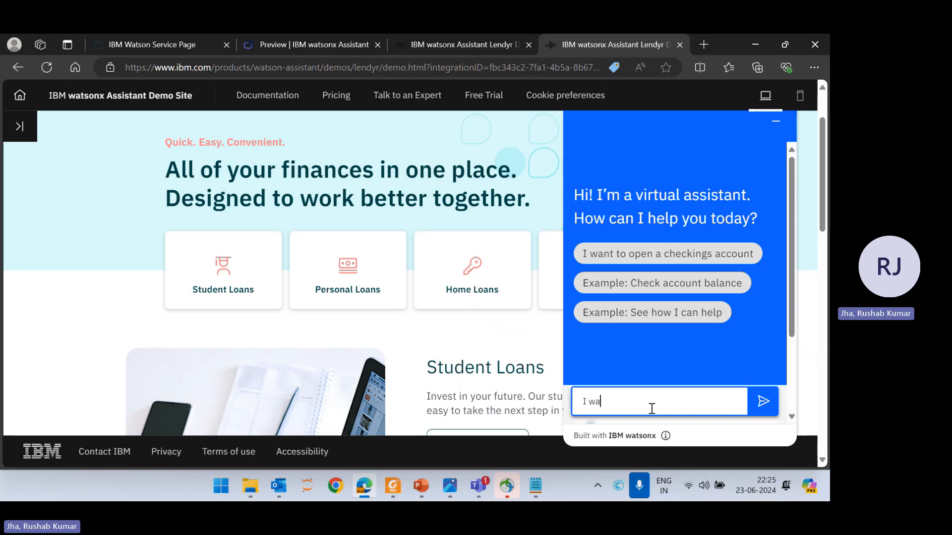
pyautogui.write('nt to open a chec')
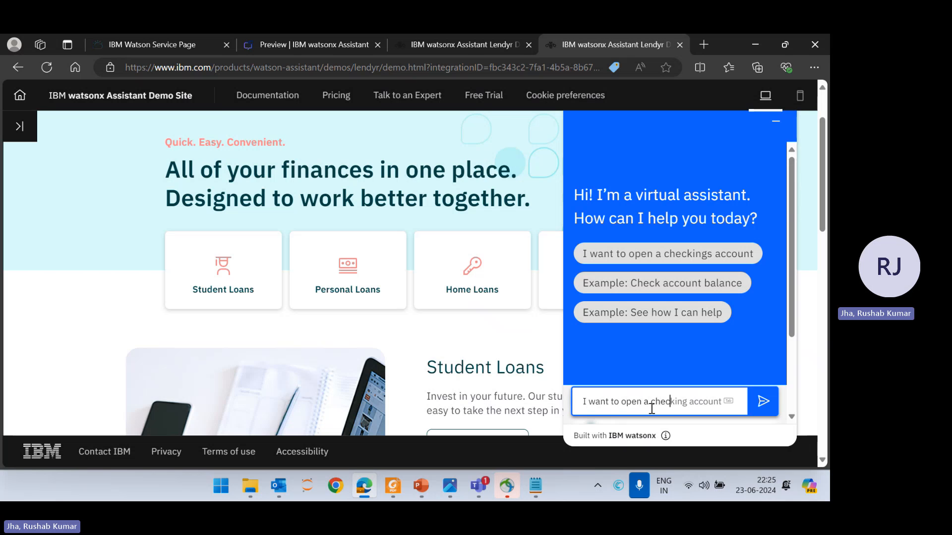
pyautogui.write('kings account')
pyautogui.press('Return')
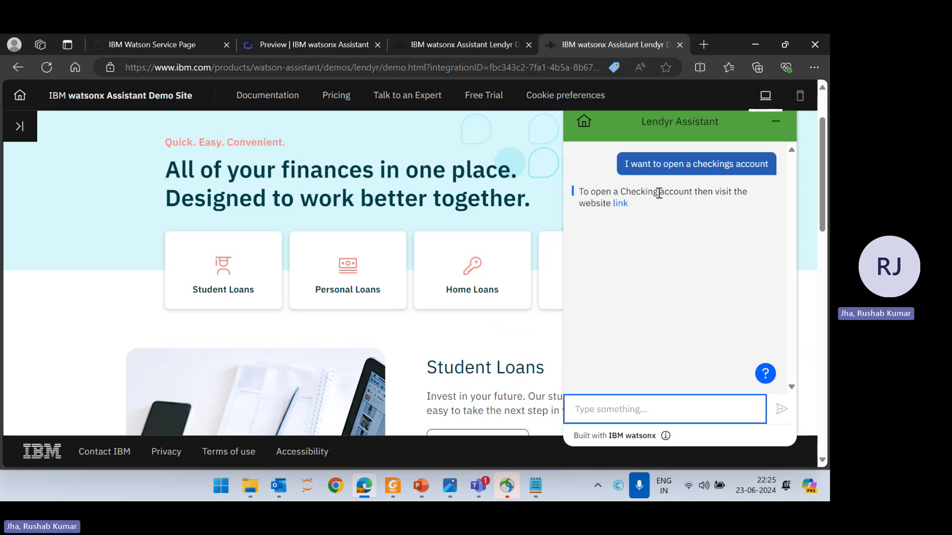
# Follow the website link in the assistant's reply, view the Lendyr site there, and return to the chat's tab.
pyautogui.moveTo(659, 193); pyautogui.dragTo(620, 197)
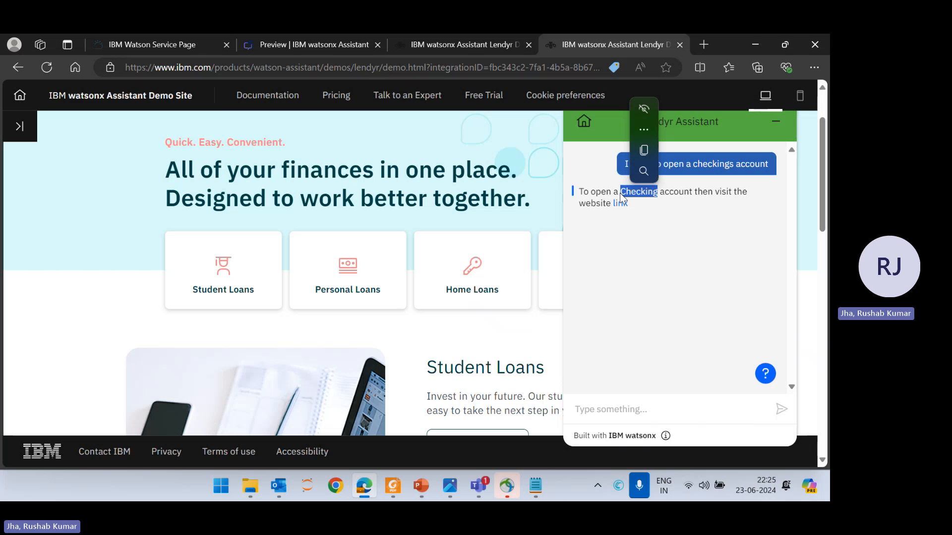
pyautogui.click(620, 204)
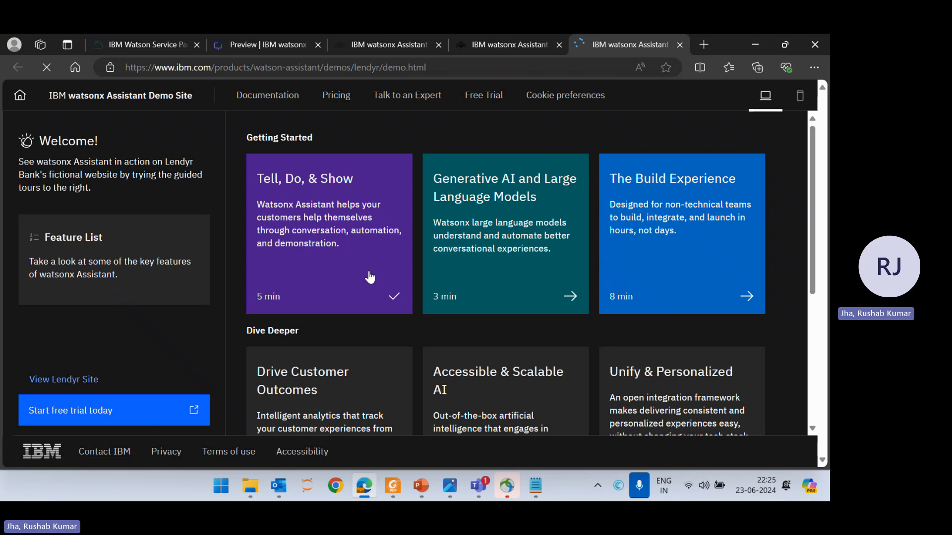
pyautogui.click(69, 383)
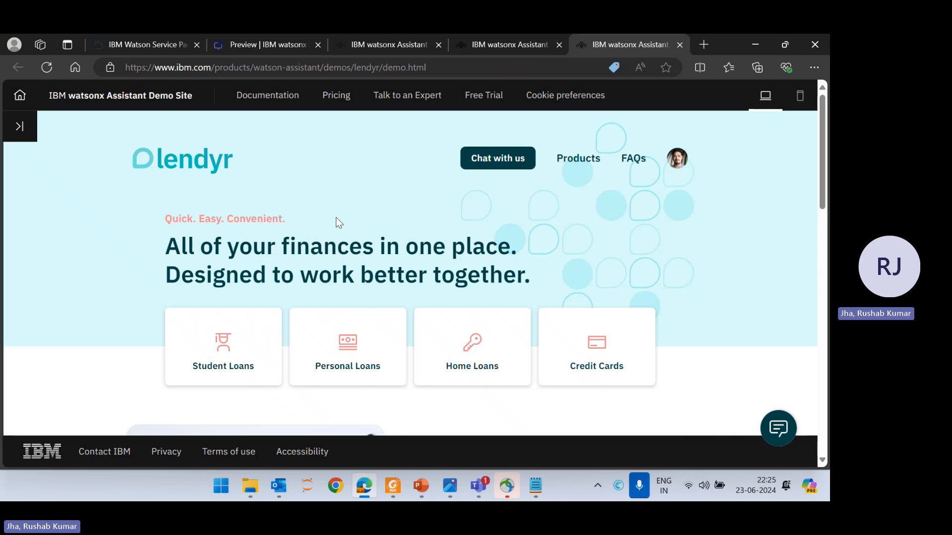
pyautogui.click(511, 49)
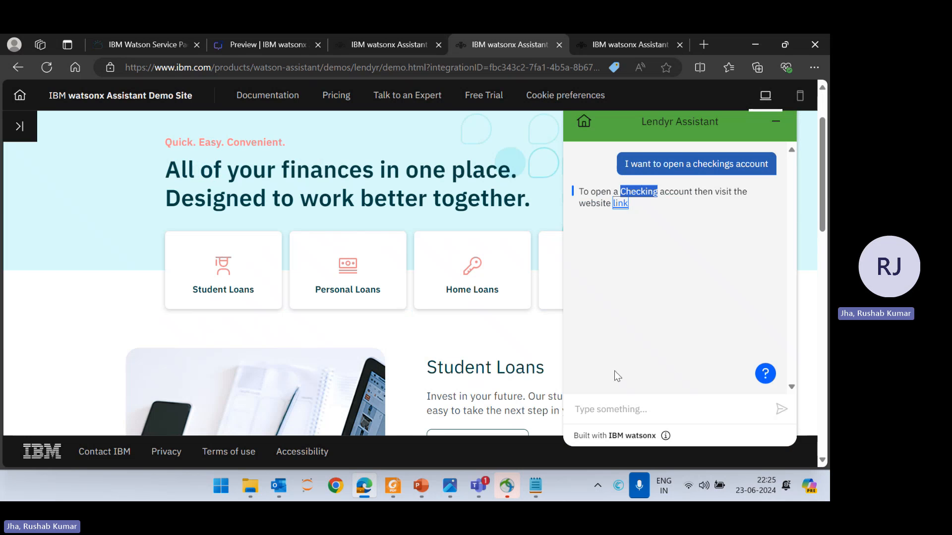
# Send the message "I want to open a investment account" in the Lendyr Assistant chat.
pyautogui.click(587, 408)
pyautogui.write('I wan')
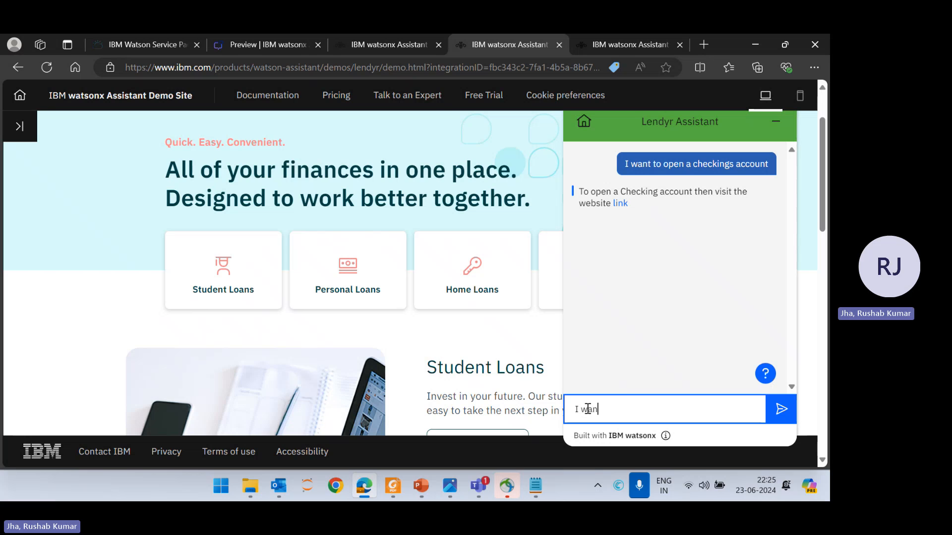
pyautogui.write('t t')
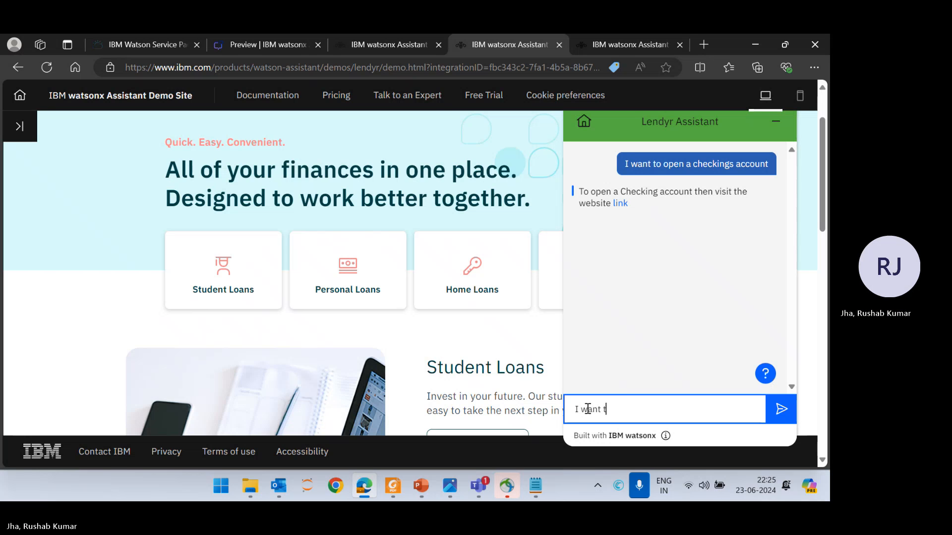
pyautogui.write('o open ')
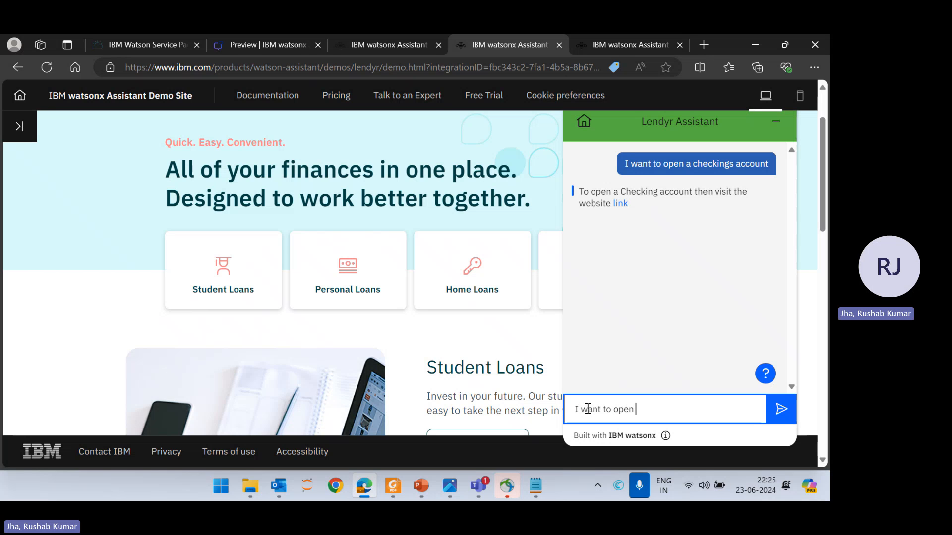
pyautogui.write('a invest ment account')
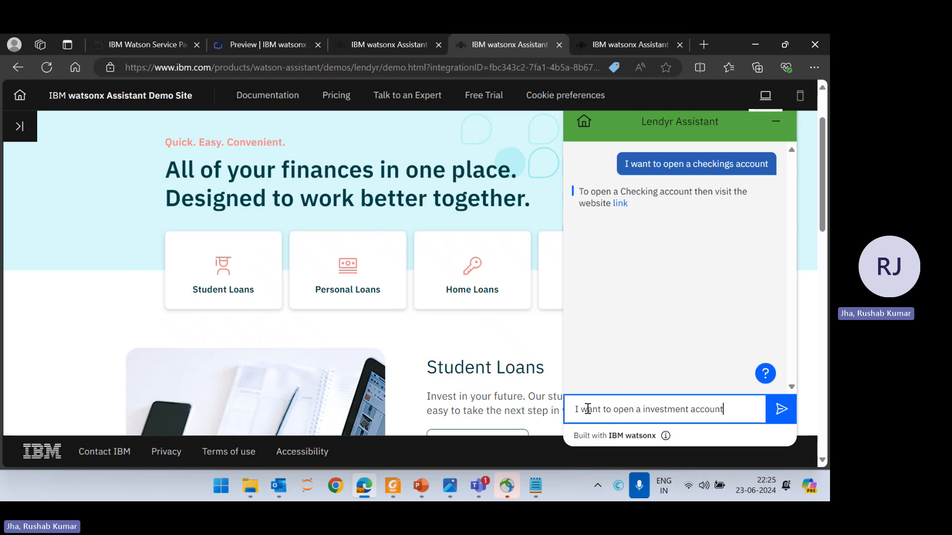
pyautogui.press('Return')
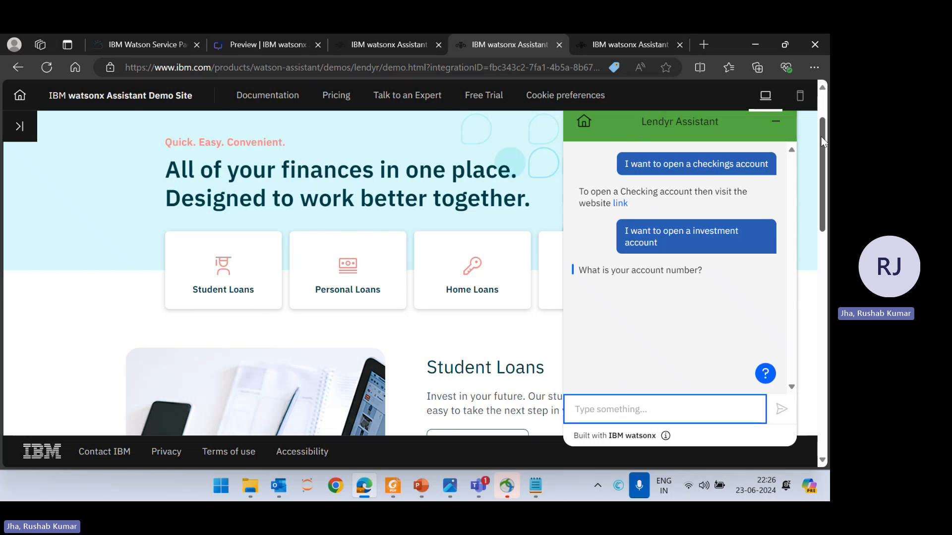
# Send an account number in answer to the assistant's question and connect to the live agent.
pyautogui.moveTo(822, 141); pyautogui.dragTo(823, 128)
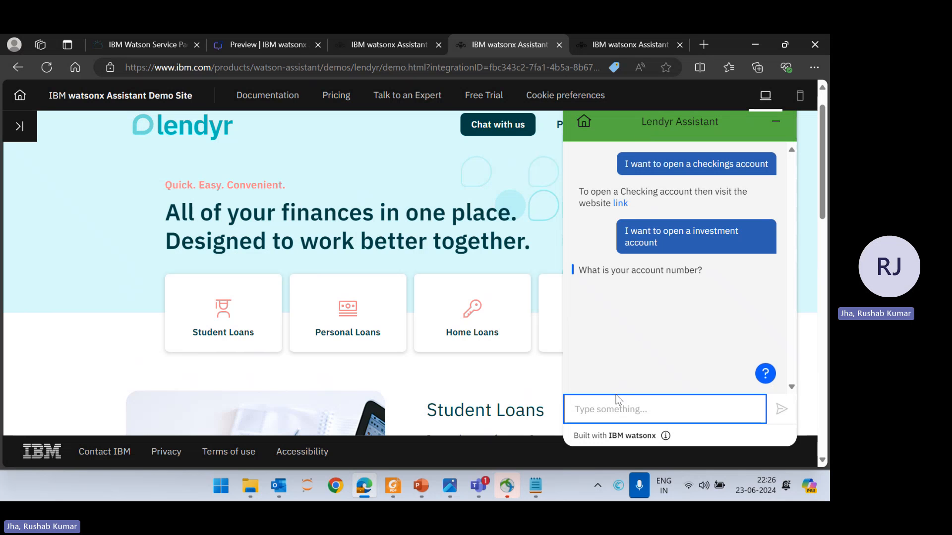
pyautogui.write('12345555')
pyautogui.press('Return')
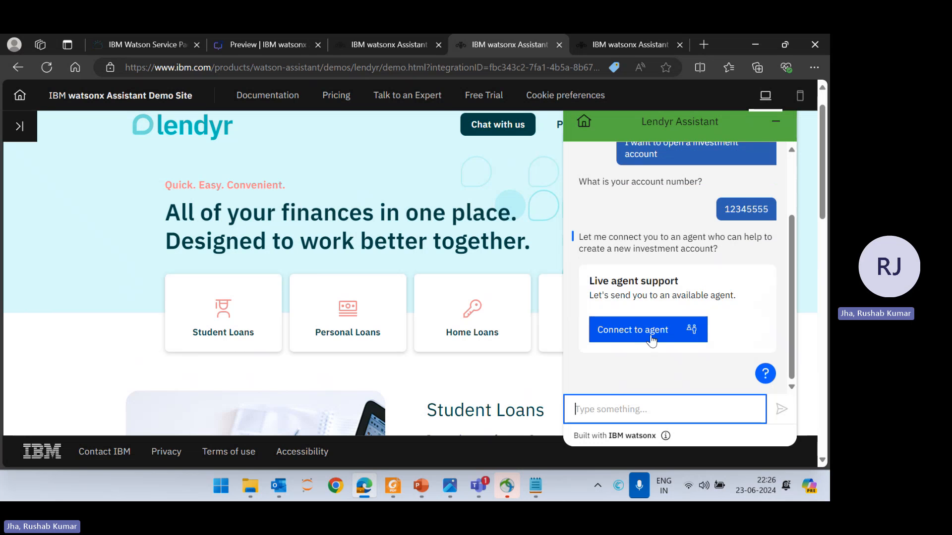
pyautogui.click(651, 338)
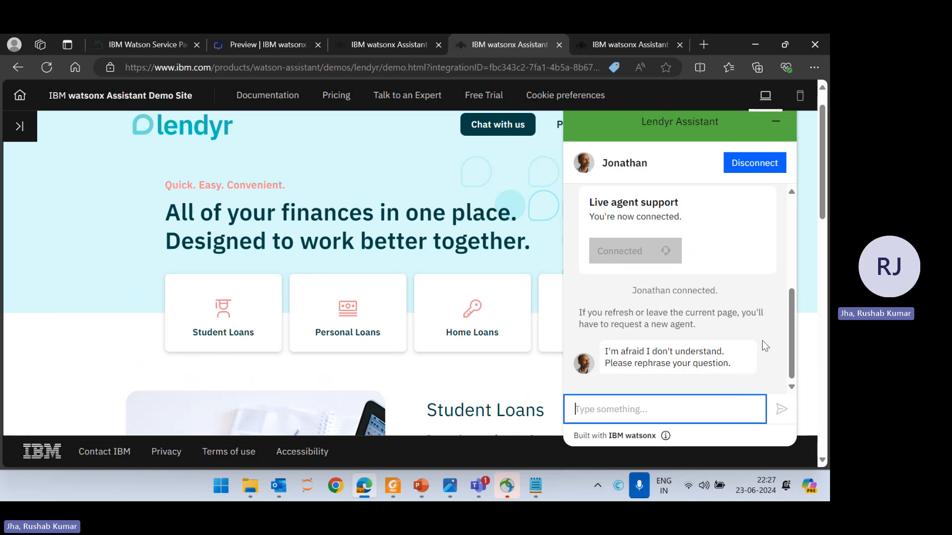
# Switch to the Microsoft Teams meeting window and stop sharing the screen.
pyautogui.hotkey('alt', 'Tab')
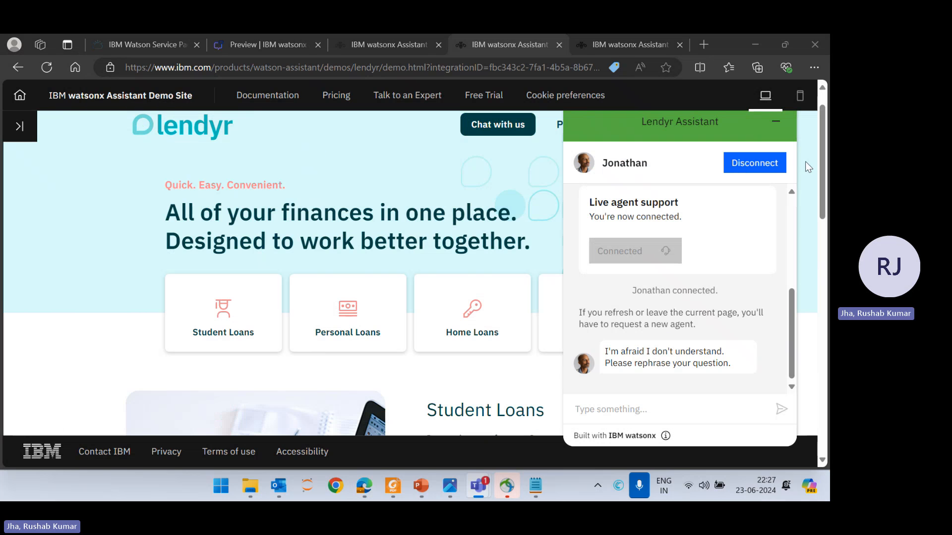
pyautogui.hotkey('alt', 'Tab')
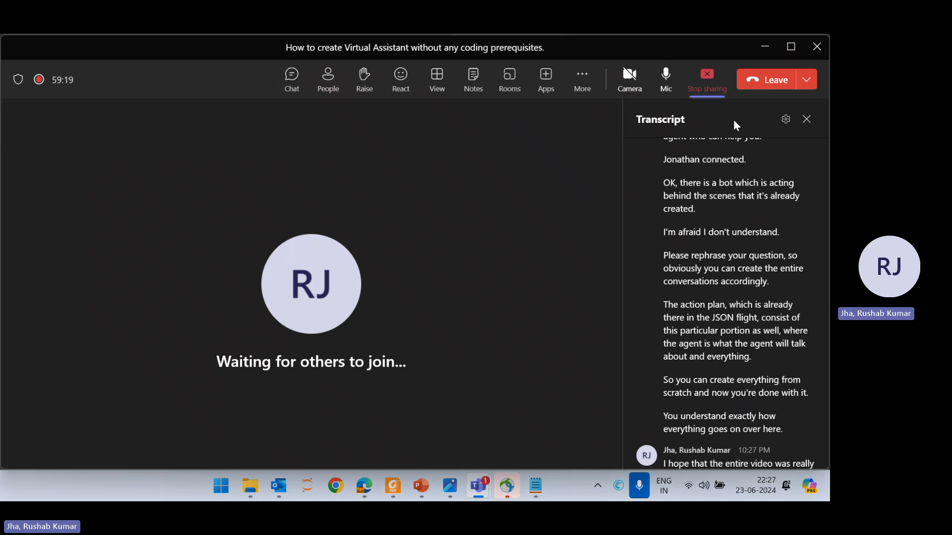
pyautogui.click(695, 77)
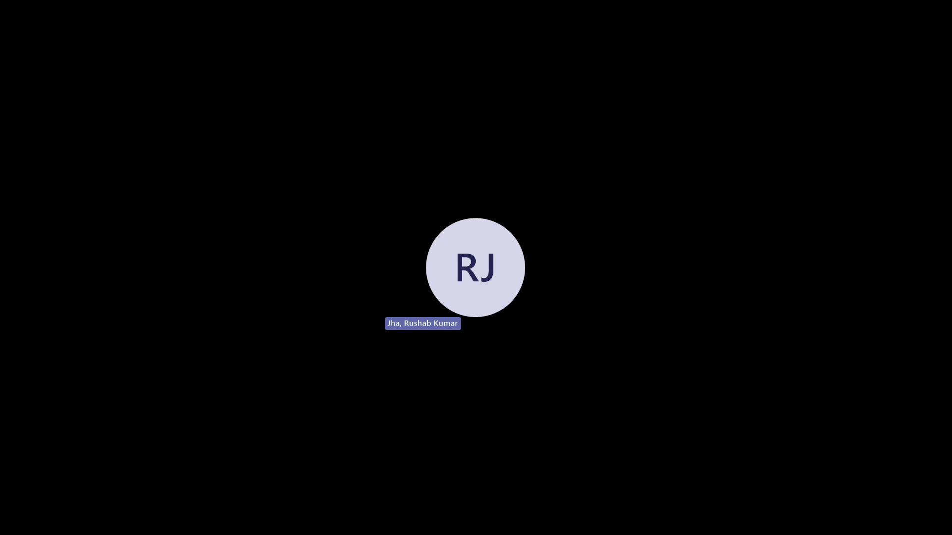